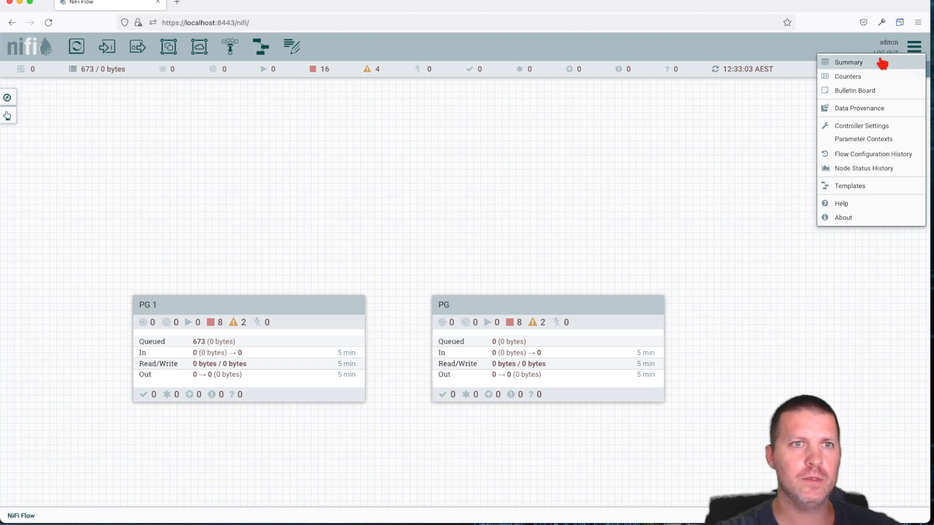
# Step: Open the NiFi Summary and look through its listings for ports, remote process groups, connections and process groups, returning to the processors
pyautogui.click(914, 47)
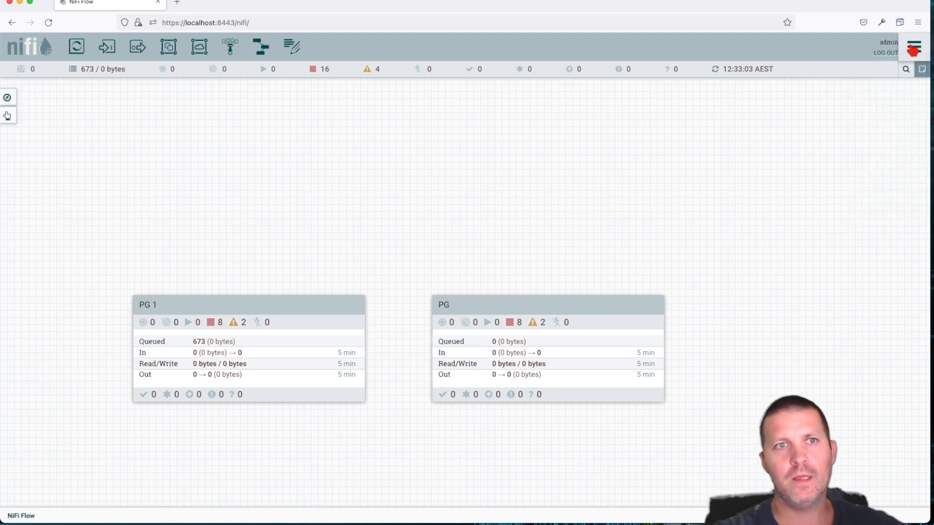
pyautogui.click(914, 47)
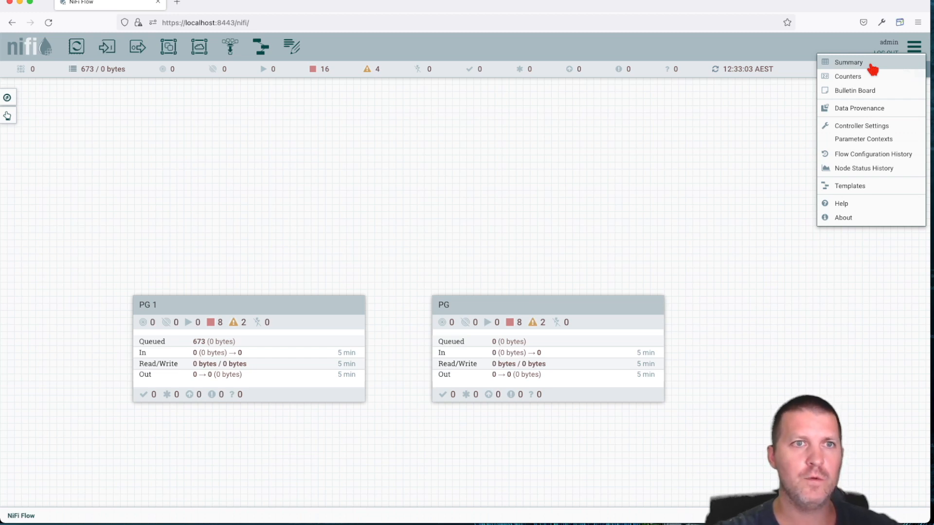
pyautogui.click(870, 64)
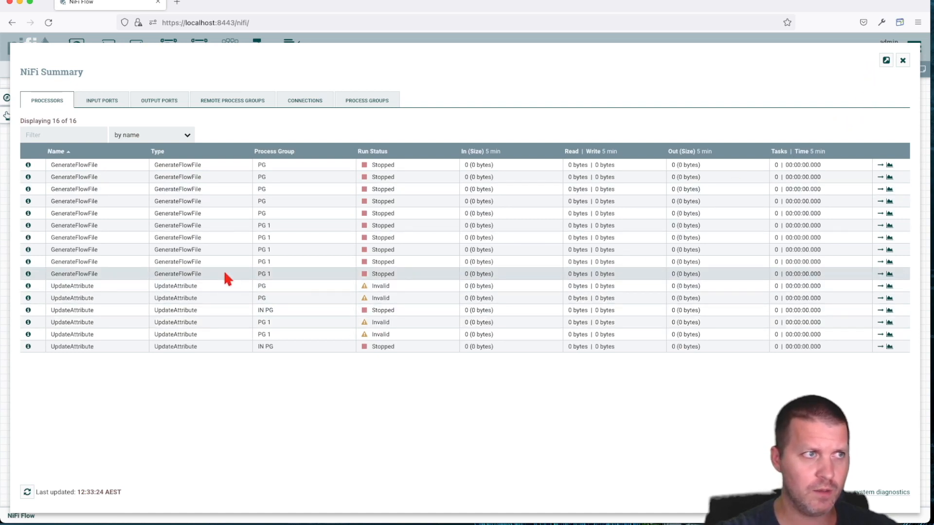
pyautogui.click(94, 100)
pyautogui.click(144, 103)
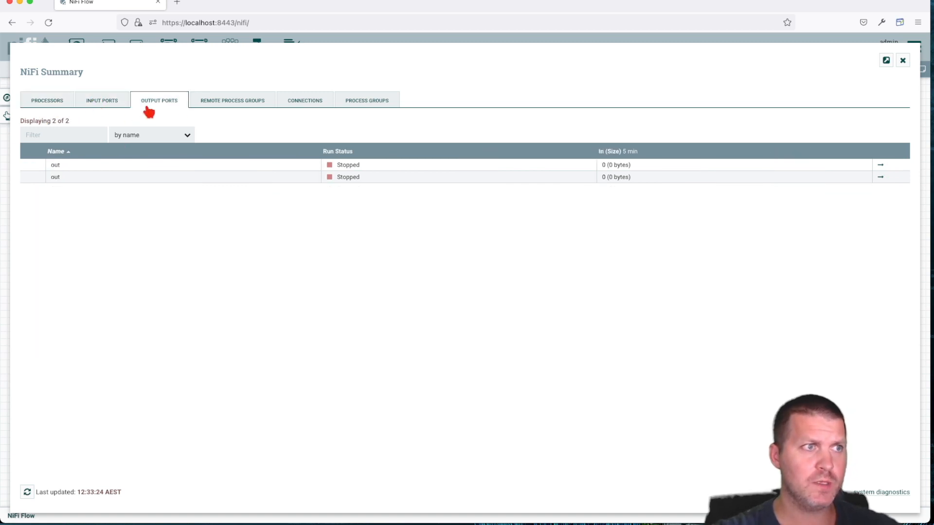
pyautogui.click(227, 102)
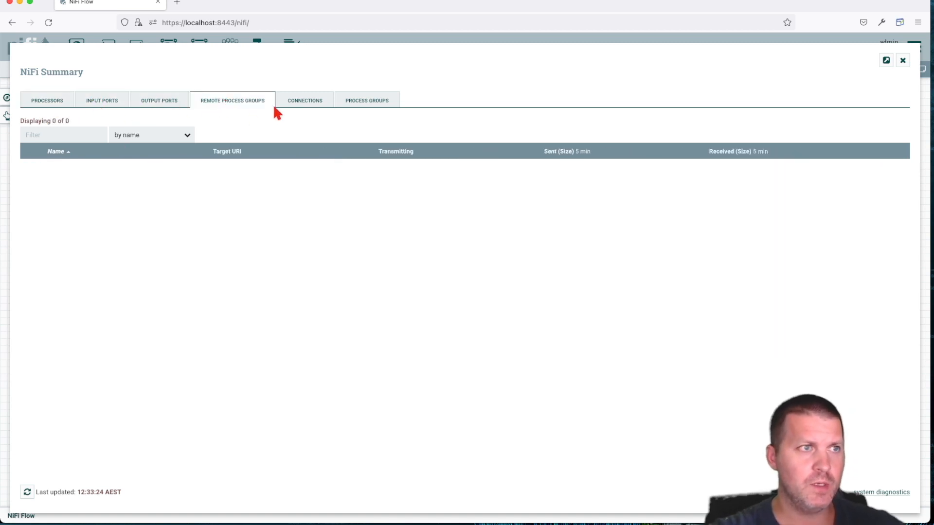
pyautogui.click(305, 101)
pyautogui.click(372, 106)
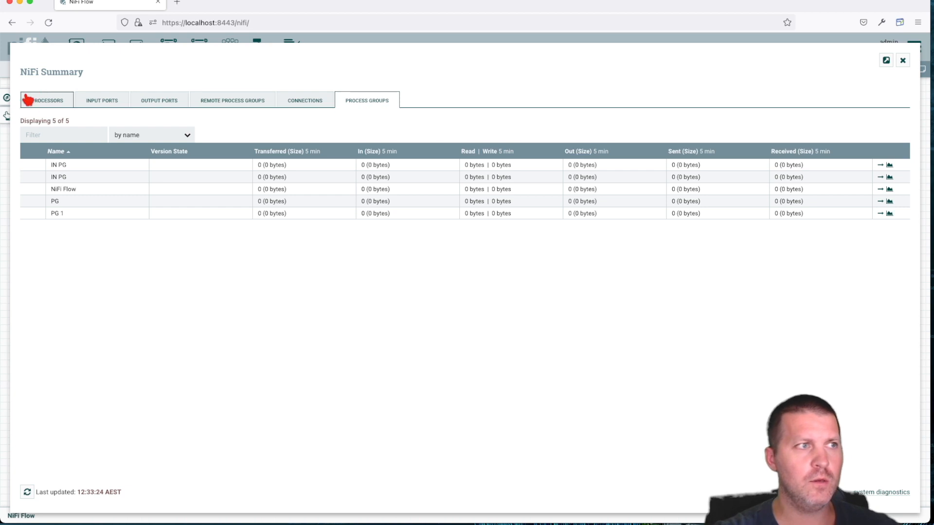
pyautogui.click(38, 103)
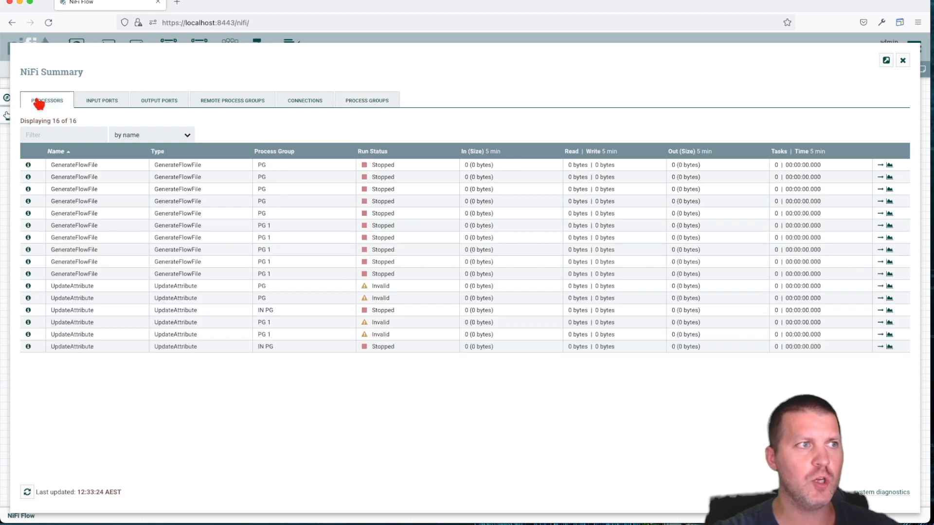
# Step: Check the status history of the first GenerateFlowFile processor in PG, and go to that processor on the canvas
pyautogui.click(890, 166)
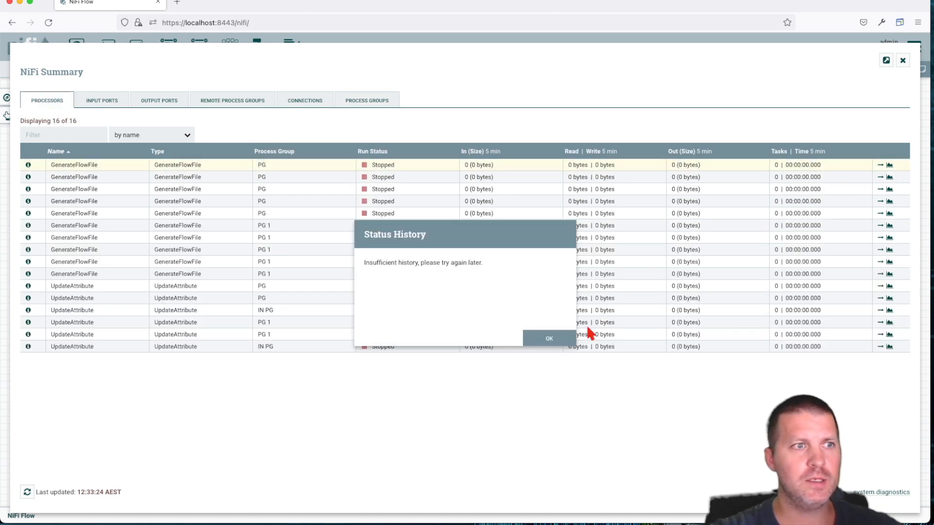
pyautogui.click(553, 339)
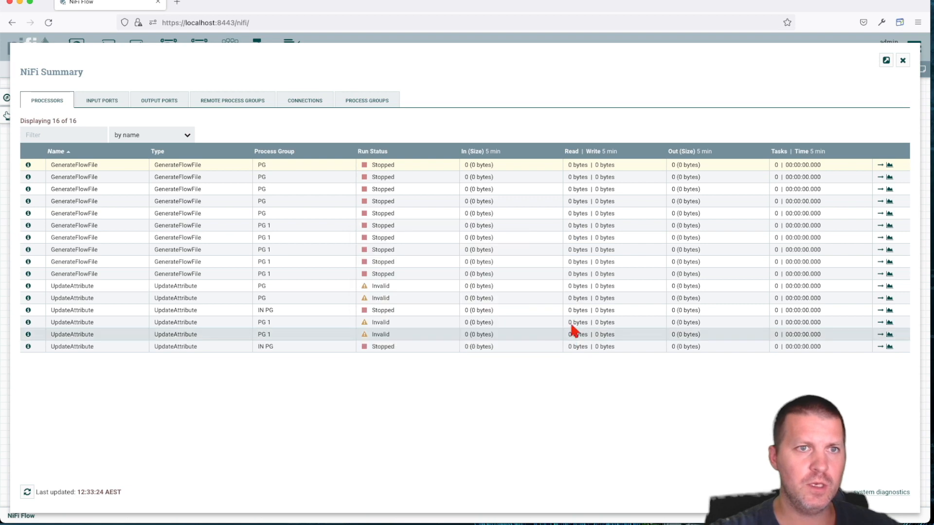
pyautogui.click(881, 166)
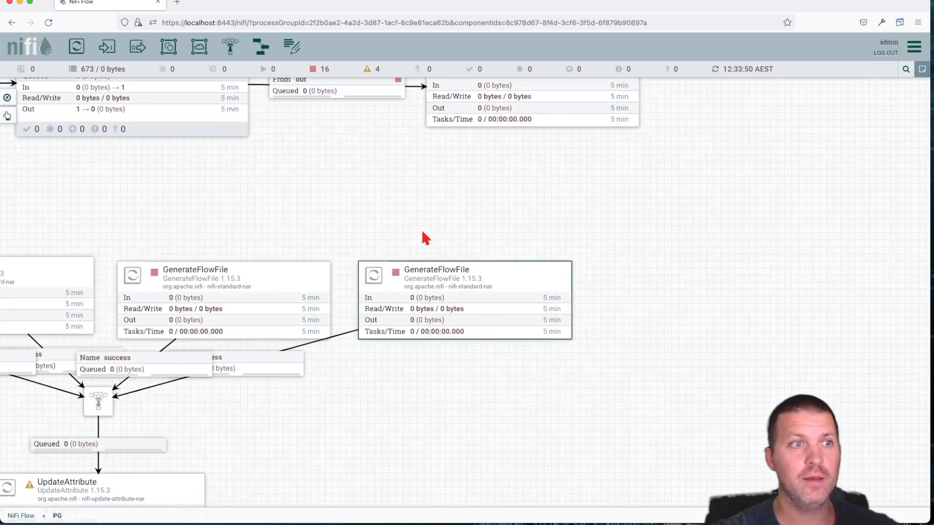
# Step: Reopen the NiFi Summary and copy the first processor's name, GenerateFlowFile
pyautogui.click(914, 46)
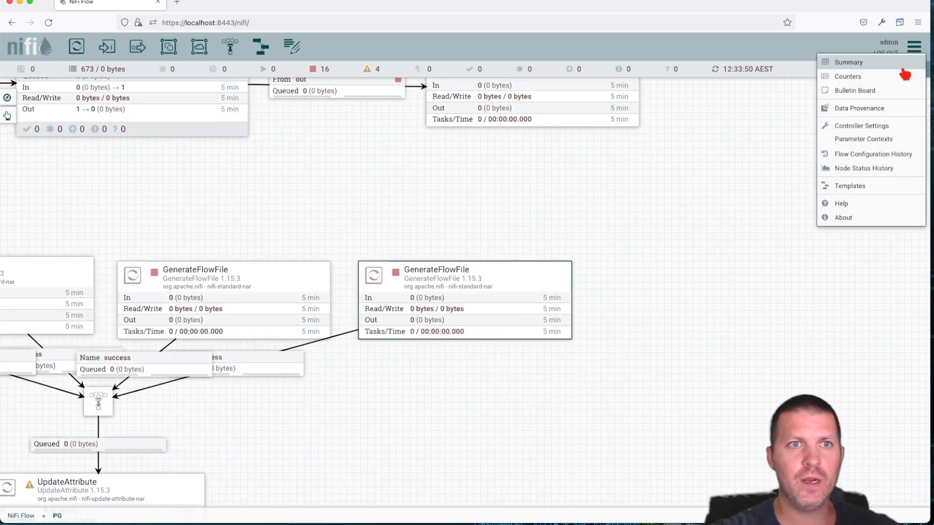
pyautogui.click(866, 67)
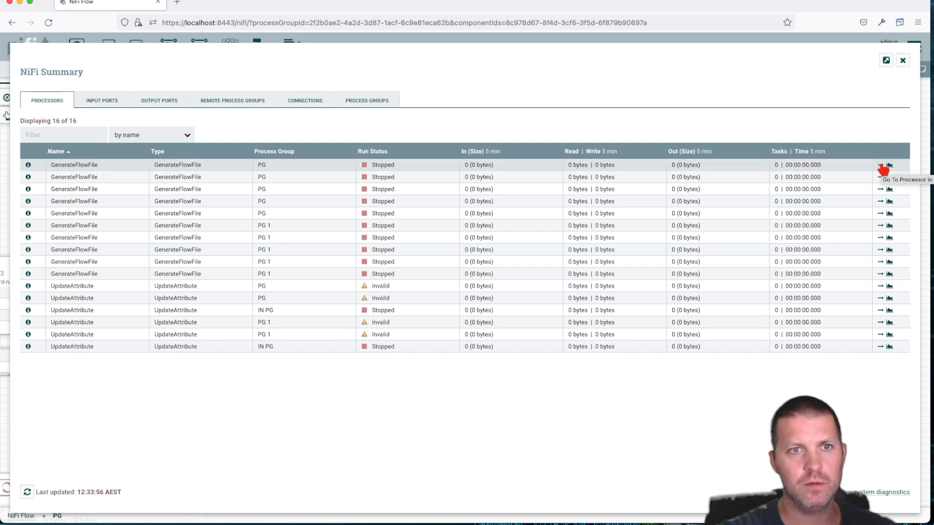
pyautogui.moveTo(98, 165); pyautogui.dragTo(52, 167)
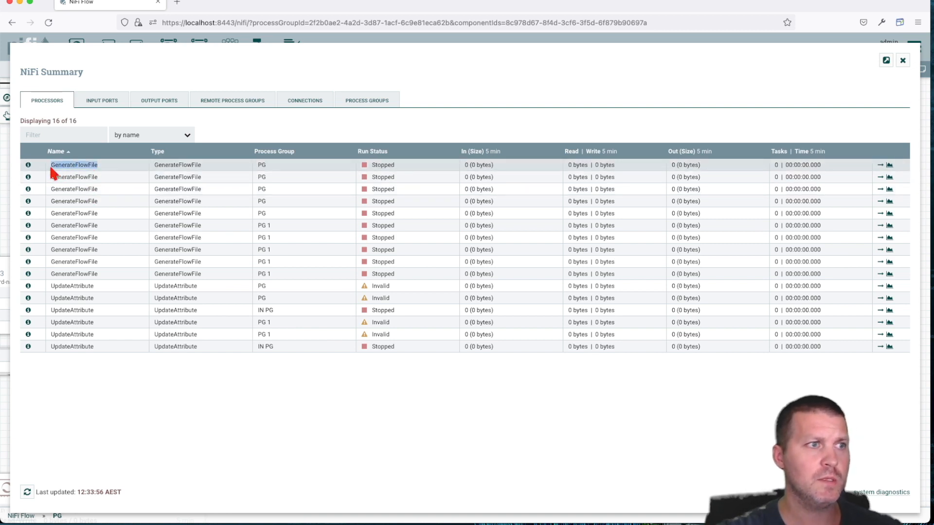
pyautogui.click(51, 167)
pyautogui.click(255, 163)
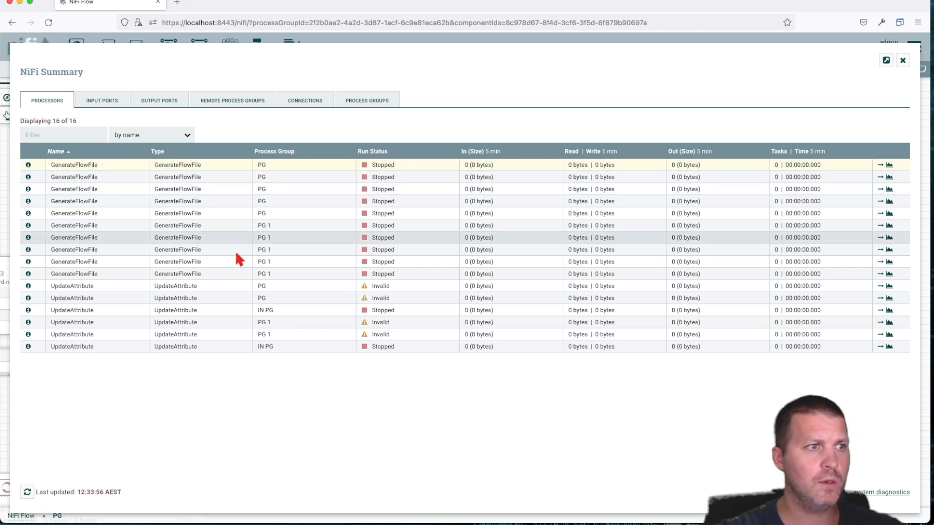
pyautogui.moveTo(181, 164); pyautogui.dragTo(47, 162)
pyautogui.click(151, 165)
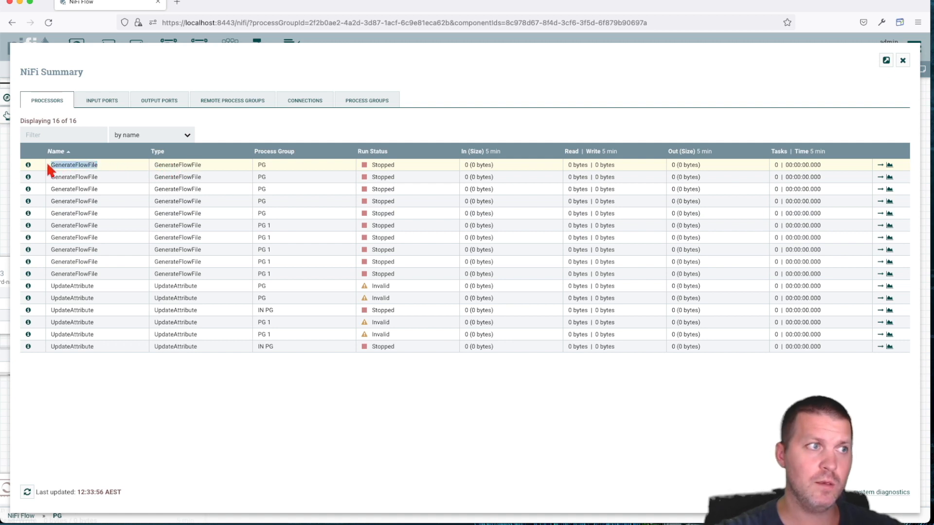
pyautogui.click(47, 162)
pyautogui.doubleClick(47, 164)
pyautogui.doubleClick(51, 164)
pyautogui.press('super+c')
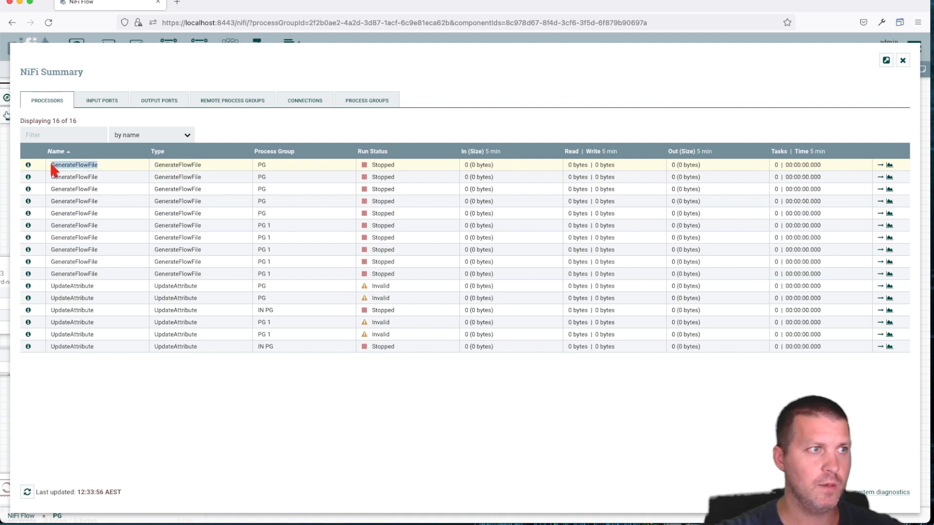
pyautogui.click(52, 168)
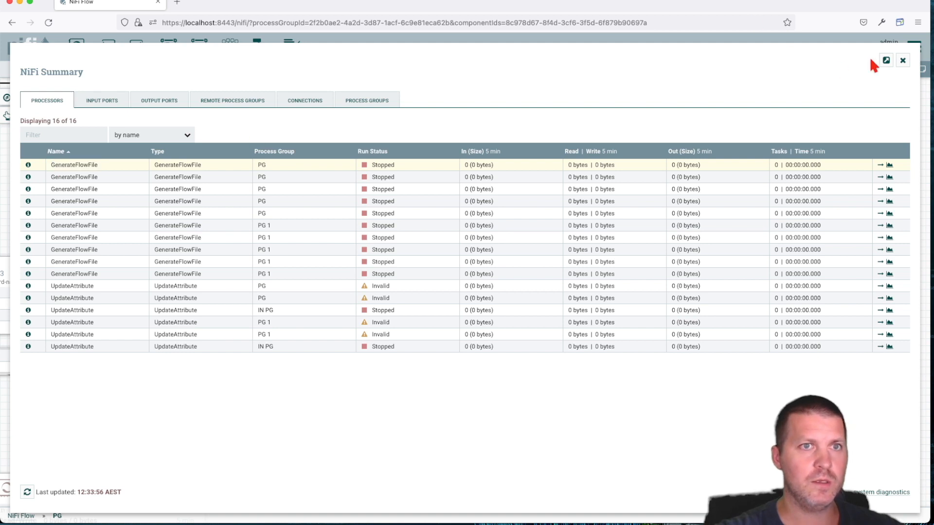
# Step: Close the summary, search the flow for the copied name GenerateFlowFile, and look through the search results
pyautogui.click(903, 60)
pyautogui.click(906, 69)
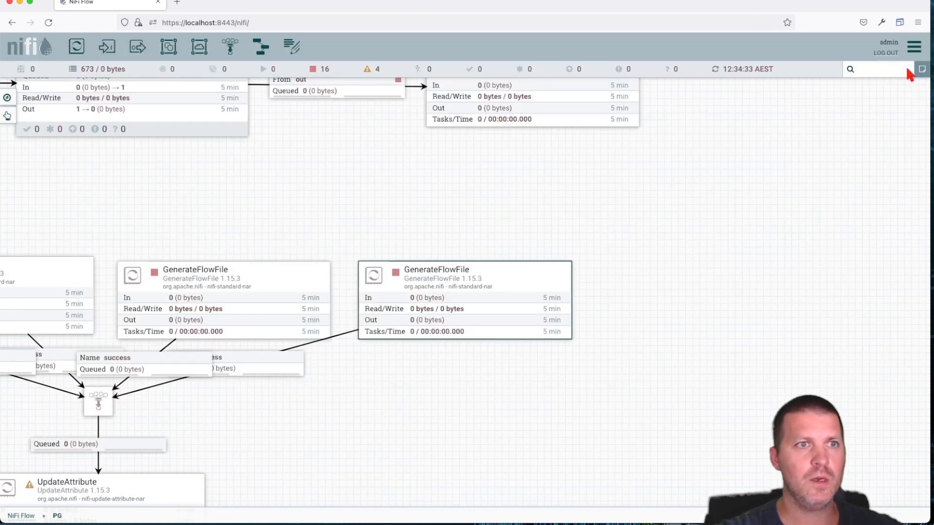
pyautogui.press('super+v')
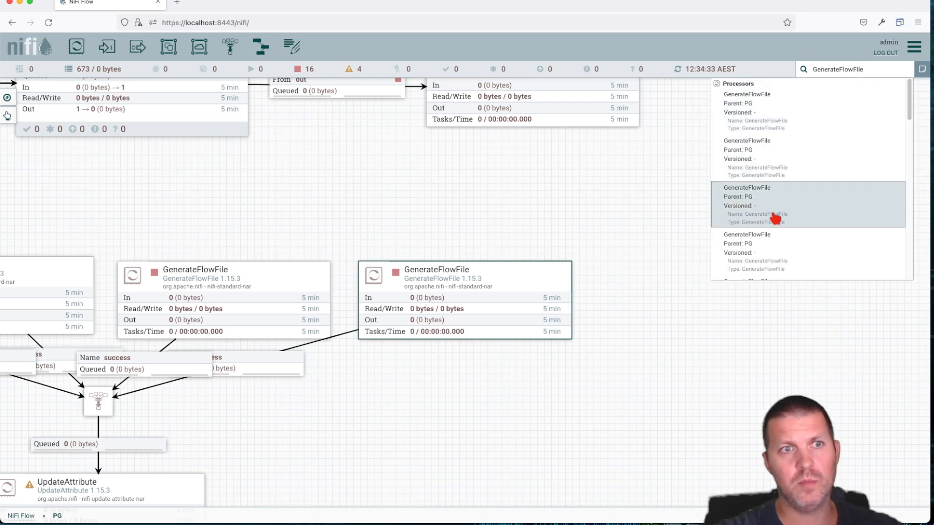
pyautogui.scroll(-10, 776, 219)
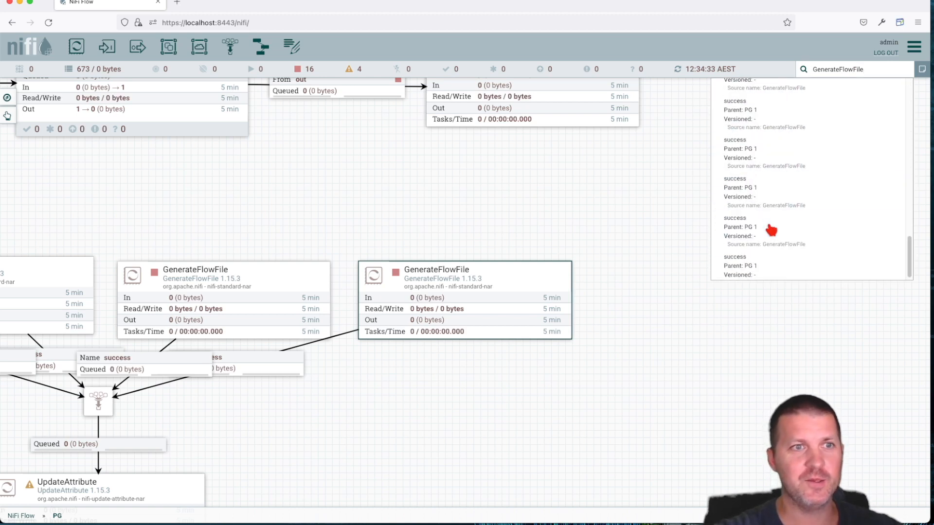
pyautogui.click(802, 194)
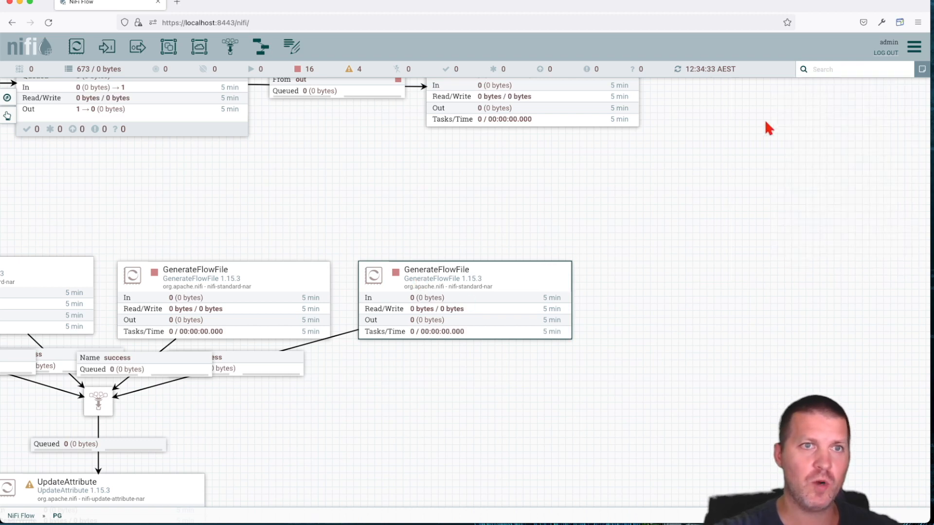
# Step: Go to the first GenerateFlowFile processor from the NiFi Summary and highlight its component ID in the page address
pyautogui.click(915, 47)
pyautogui.click(865, 66)
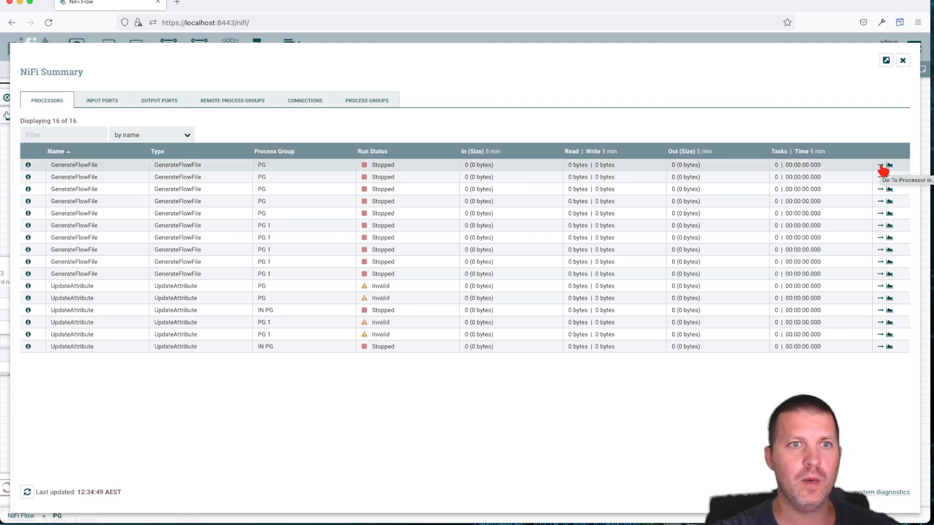
pyautogui.click(880, 165)
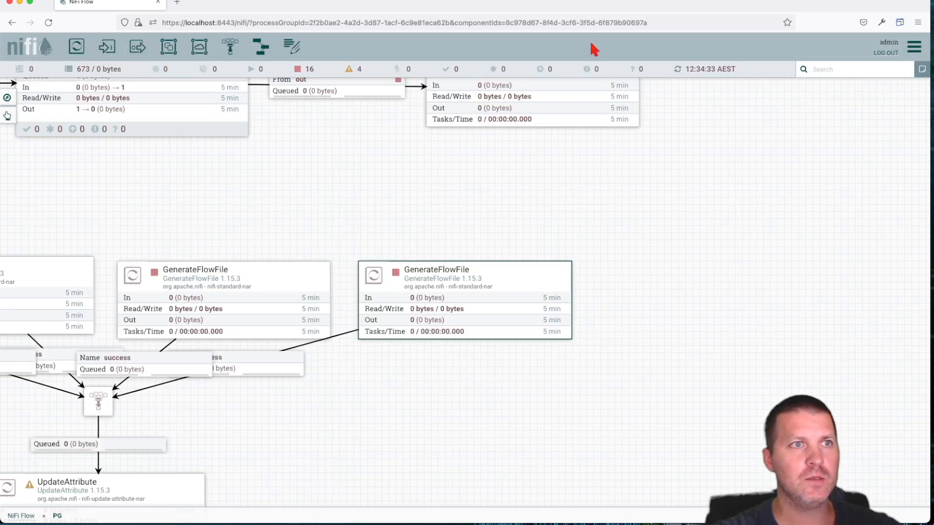
pyautogui.moveTo(504, 24); pyautogui.dragTo(673, 25)
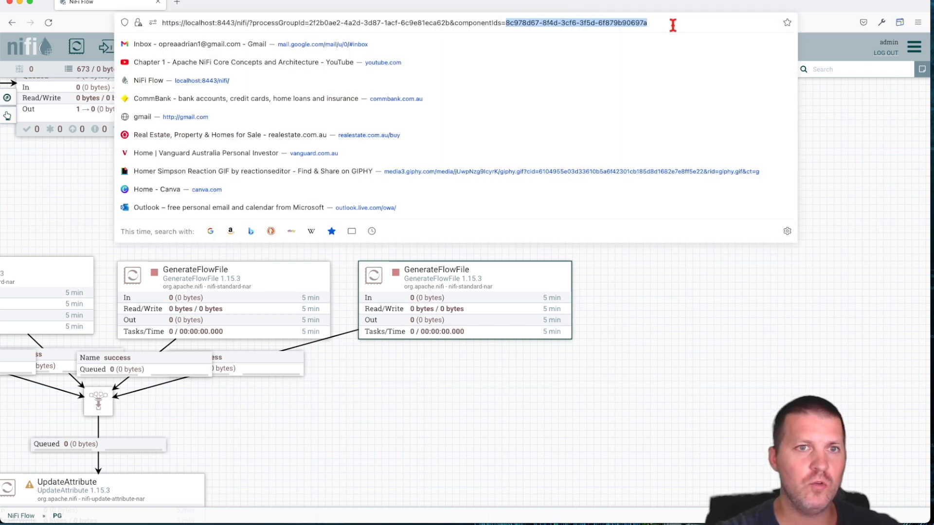
pyautogui.click(548, 302)
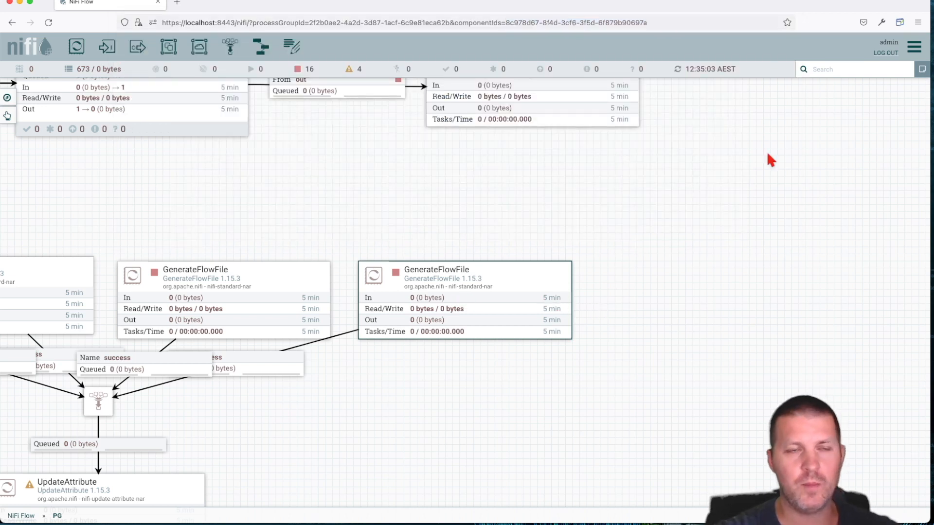
# Step: Reopen the NiFi Summary, try filtering the processors by name with "IN PG", and clear the filter
pyautogui.click(914, 48)
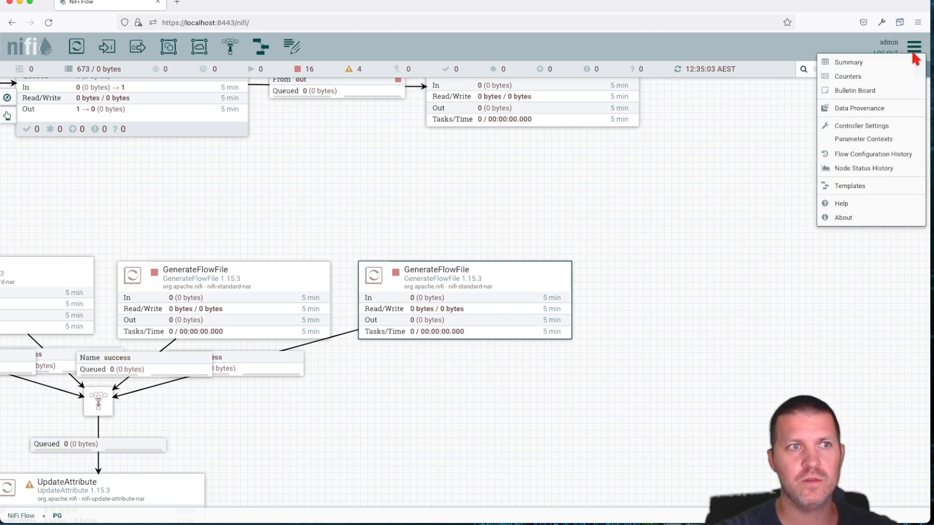
pyautogui.click(870, 62)
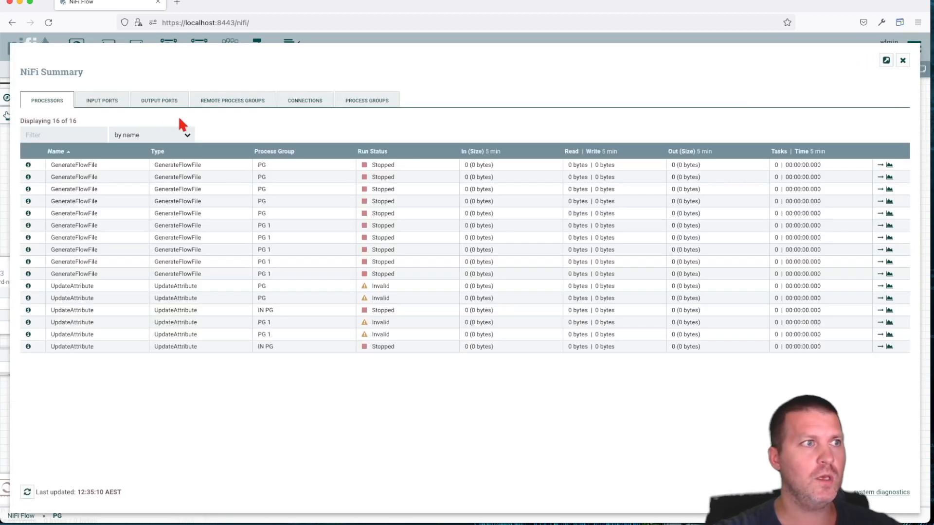
pyautogui.click(58, 132)
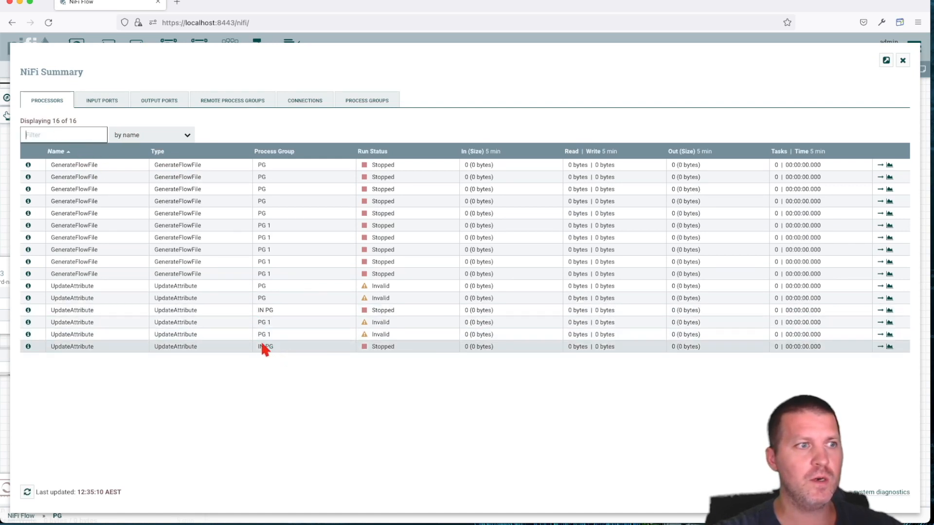
pyautogui.write('IN')
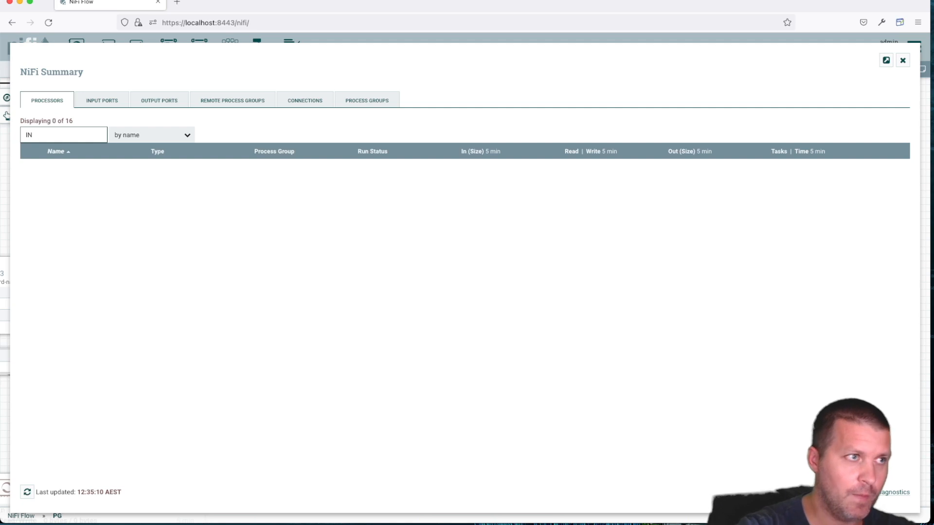
pyautogui.write(' PG')
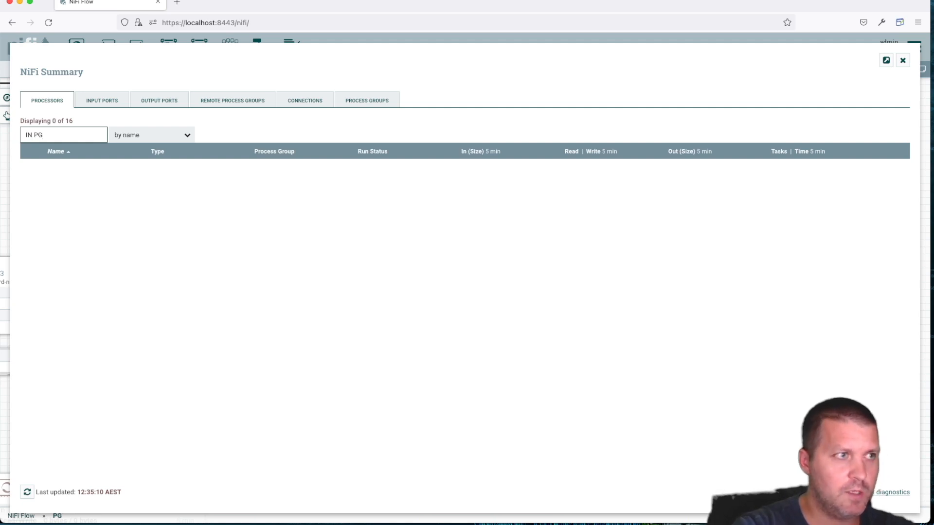
pyautogui.press('BackSpace')
pyautogui.press('BackSpace')
pyautogui.press('BackSpace')
pyautogui.press('BackSpace')
pyautogui.press('BackSpace')
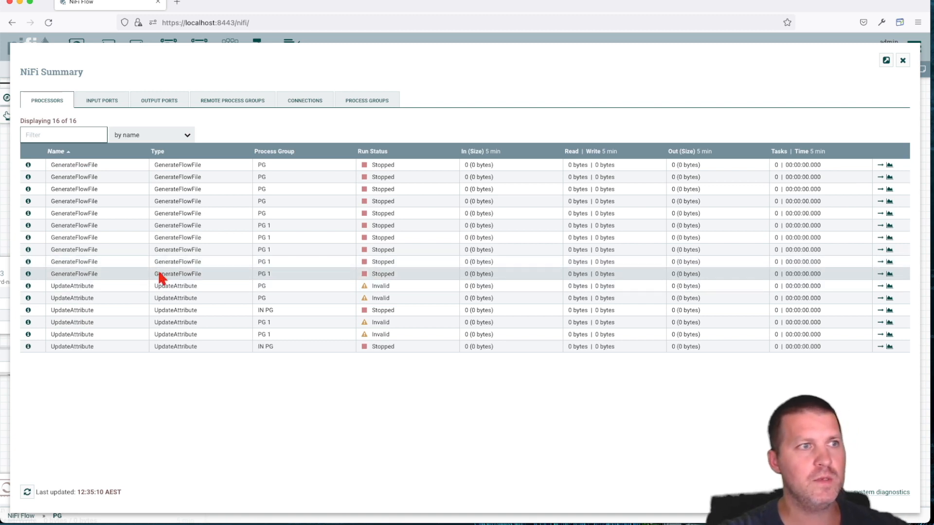
# Step: Check the available filter criteria and filter the summary's processors by name with "Update"
pyautogui.click(157, 131)
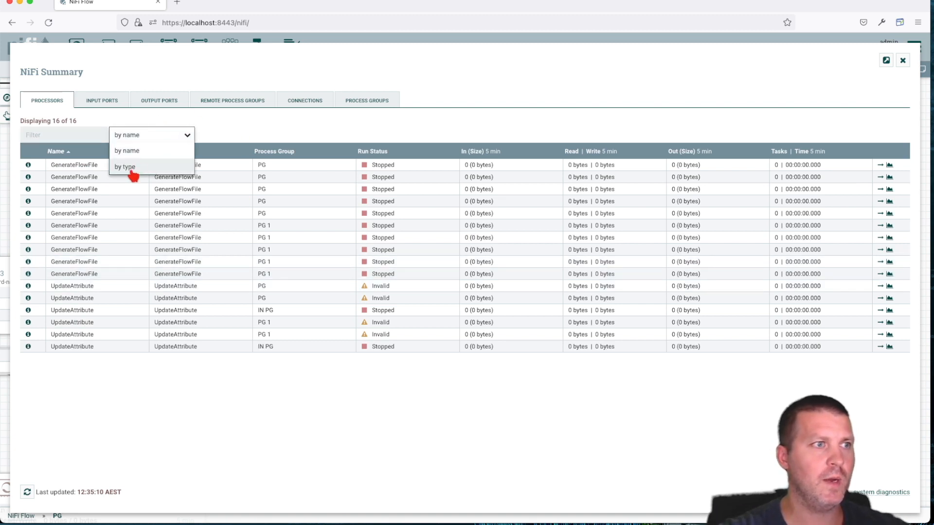
pyautogui.click(99, 355)
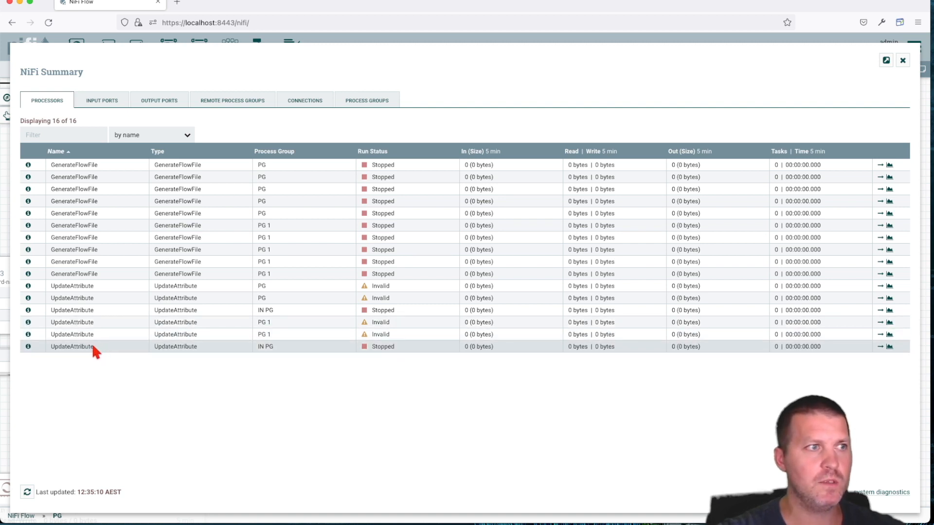
pyautogui.click(44, 136)
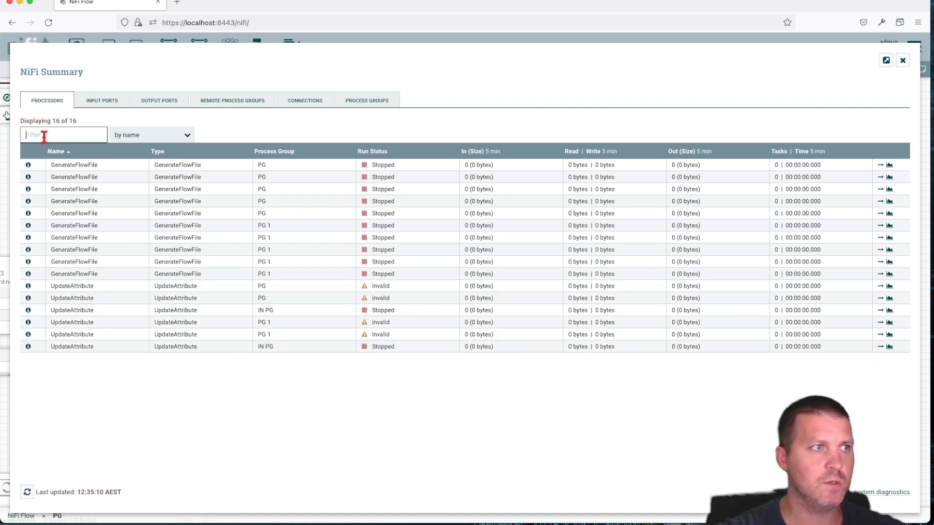
pyautogui.write('Update')
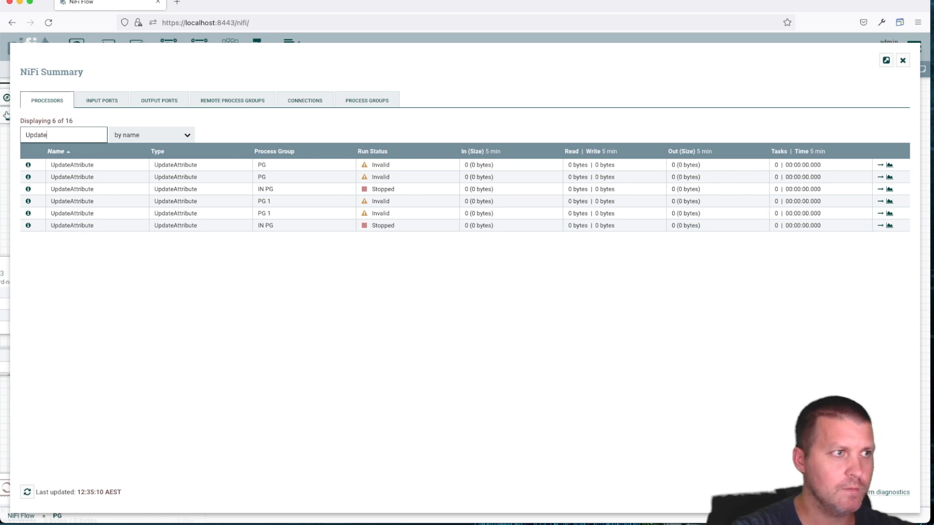
# Step: Go to the first UpdateAttribute processor in the summary and switch the "Update" filter to match by type
pyautogui.click(880, 165)
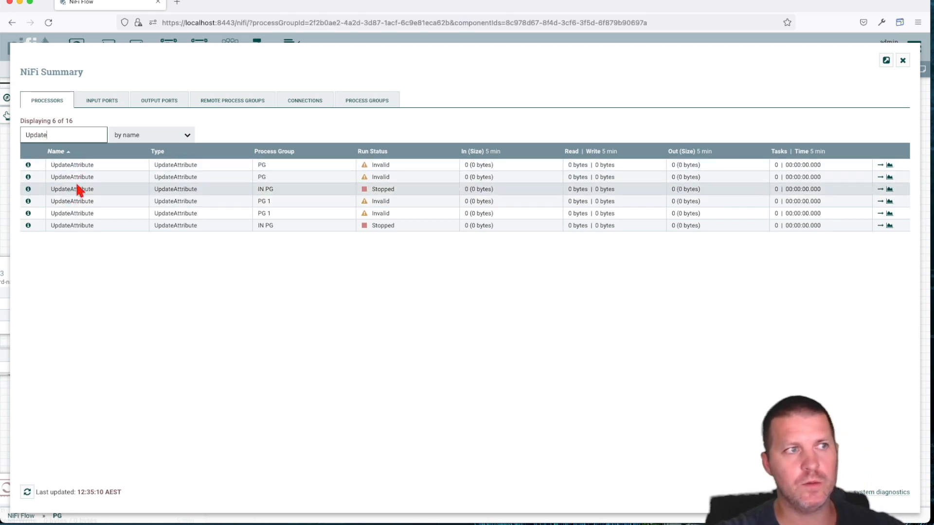
pyautogui.click(145, 140)
pyautogui.click(134, 167)
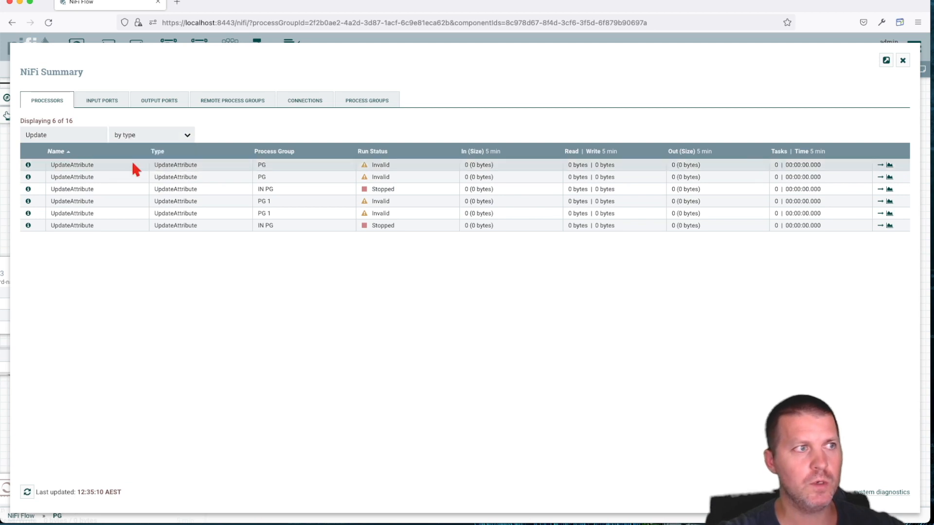
pyautogui.click(79, 130)
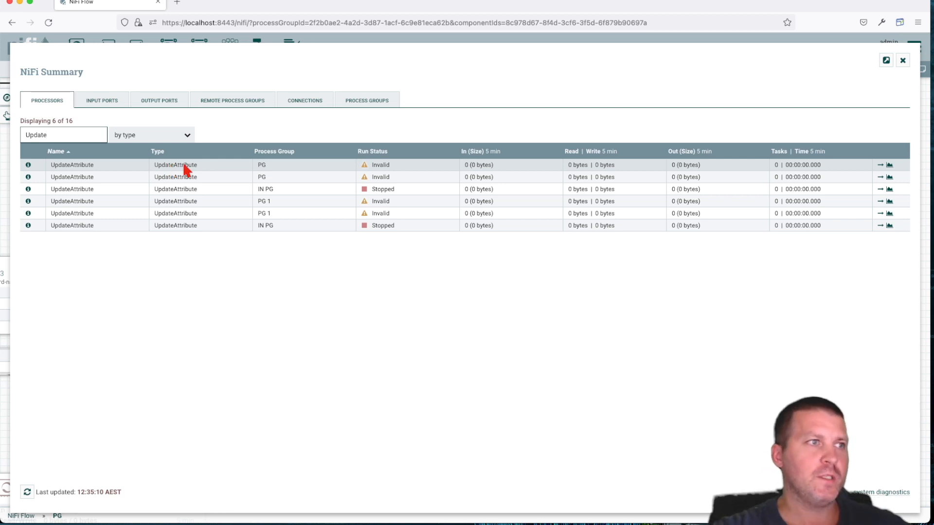
# Step: Review the summary's input port, output port, remote process group, connection and process group listings, checking the filter criteria for connections
pyautogui.click(103, 103)
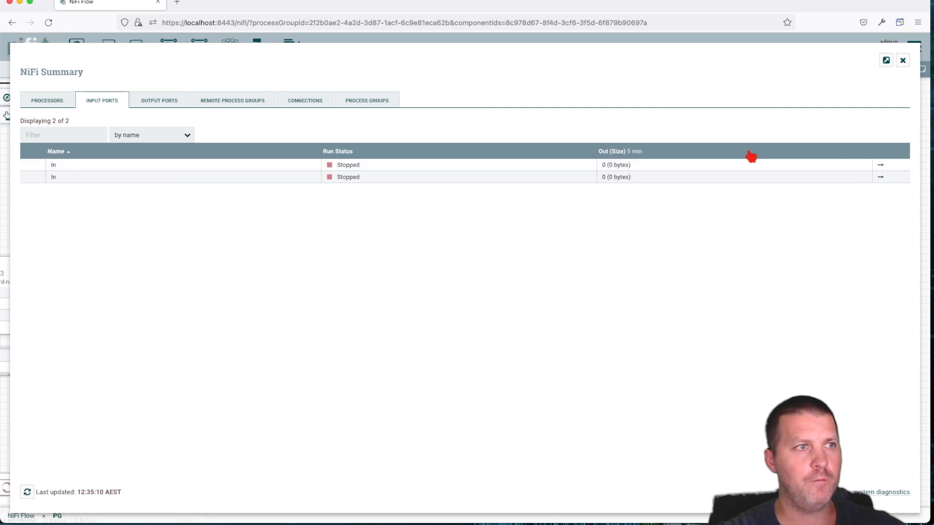
pyautogui.click(165, 97)
pyautogui.click(219, 99)
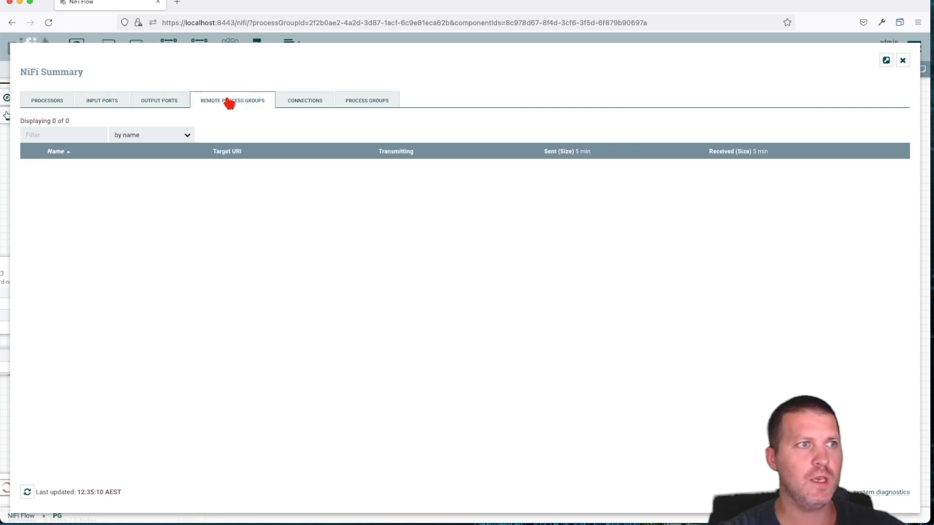
pyautogui.click(295, 104)
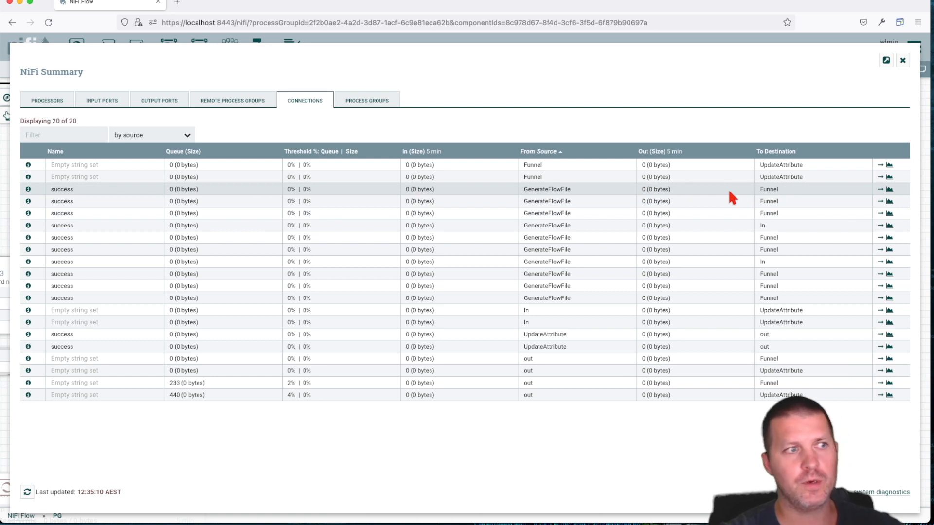
pyautogui.click(156, 137)
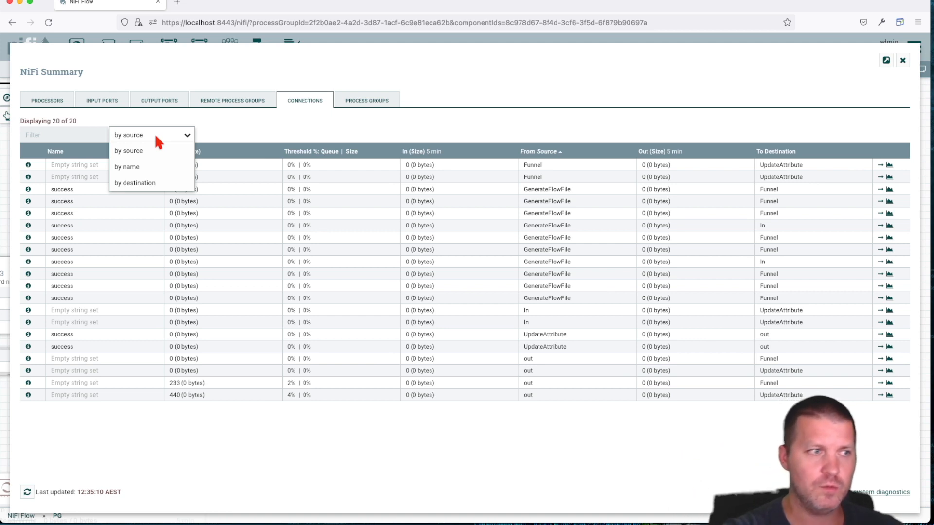
pyautogui.click(351, 103)
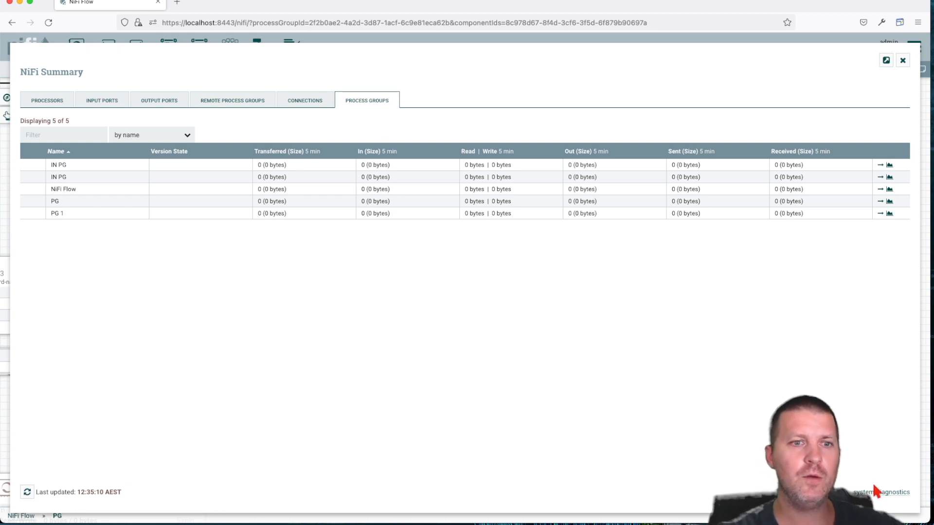
# Step: Open the system diagnostics, look over the JVM information, and highlight the heap percentage and maximum
pyautogui.click(886, 492)
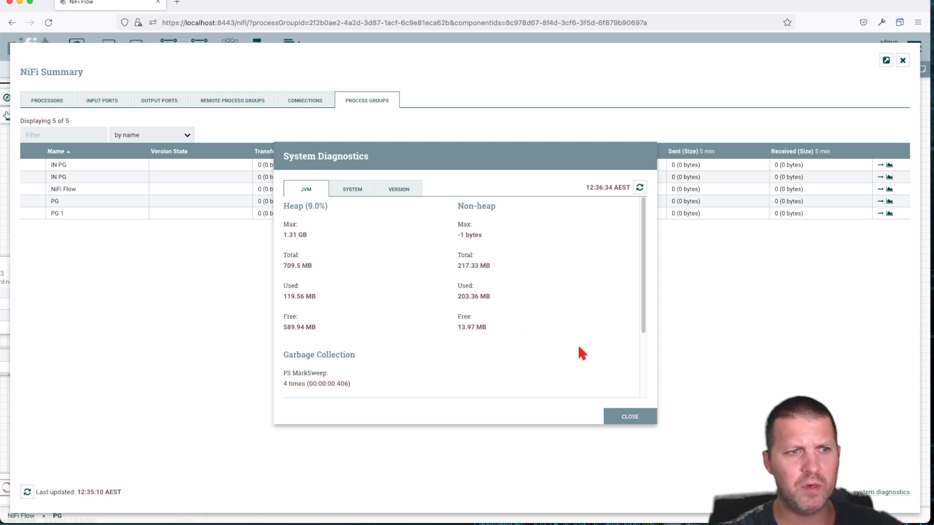
pyautogui.scroll(-3, 578, 345)
pyautogui.scroll(3, 364, 250)
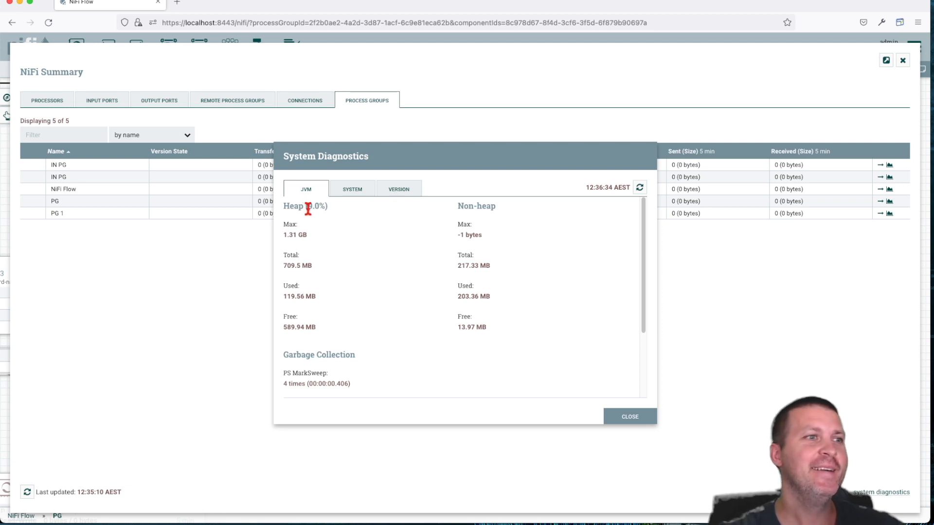
pyautogui.moveTo(308, 232); pyautogui.dragTo(280, 230)
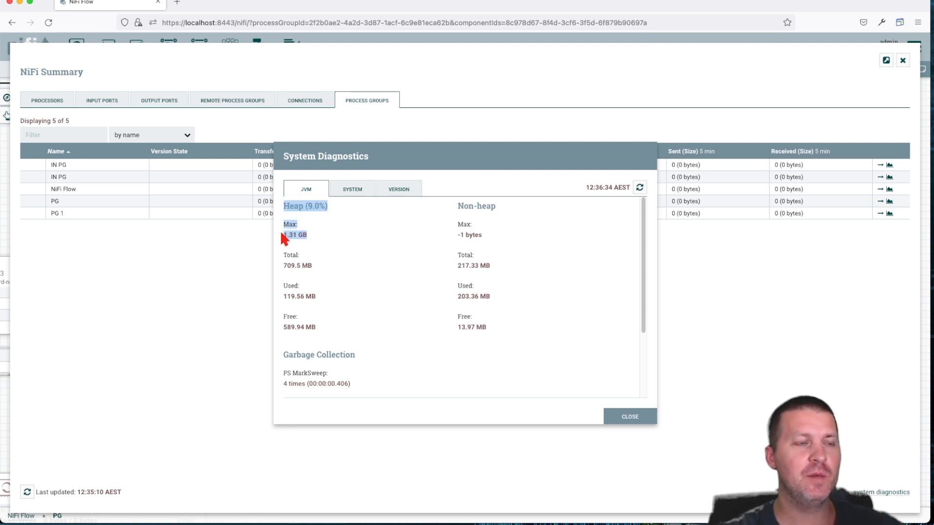
pyautogui.click(310, 231)
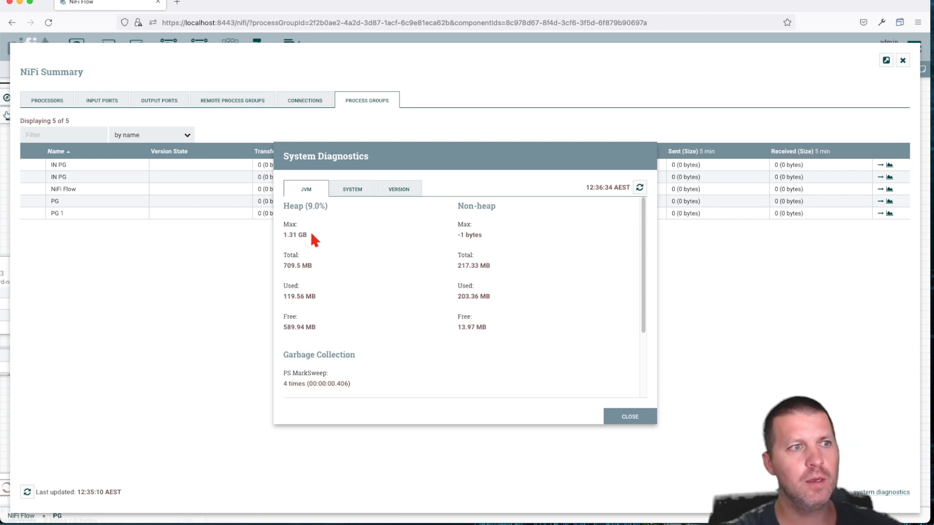
# Step: Examine the total and free heap memory, highlighting the total heap value
pyautogui.moveTo(284, 256); pyautogui.dragTo(298, 256)
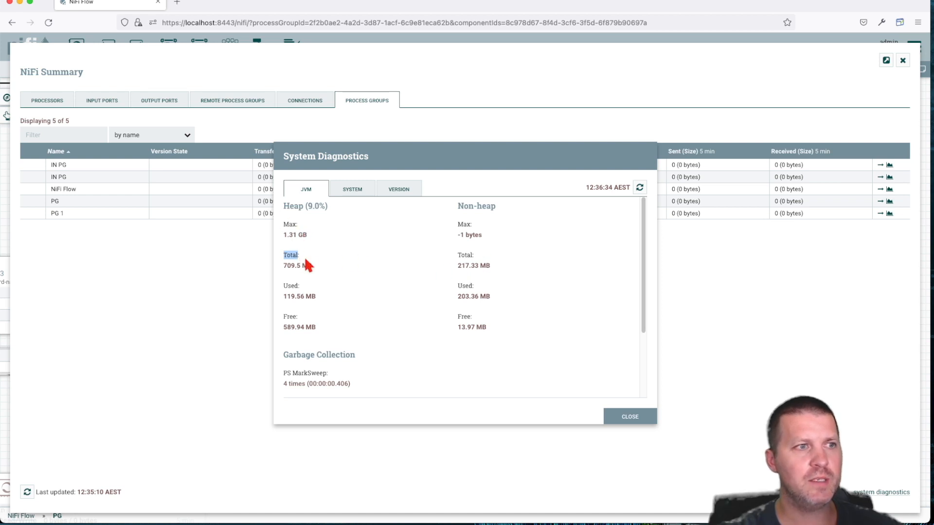
pyautogui.moveTo(312, 266); pyautogui.dragTo(278, 261)
pyautogui.click(322, 293)
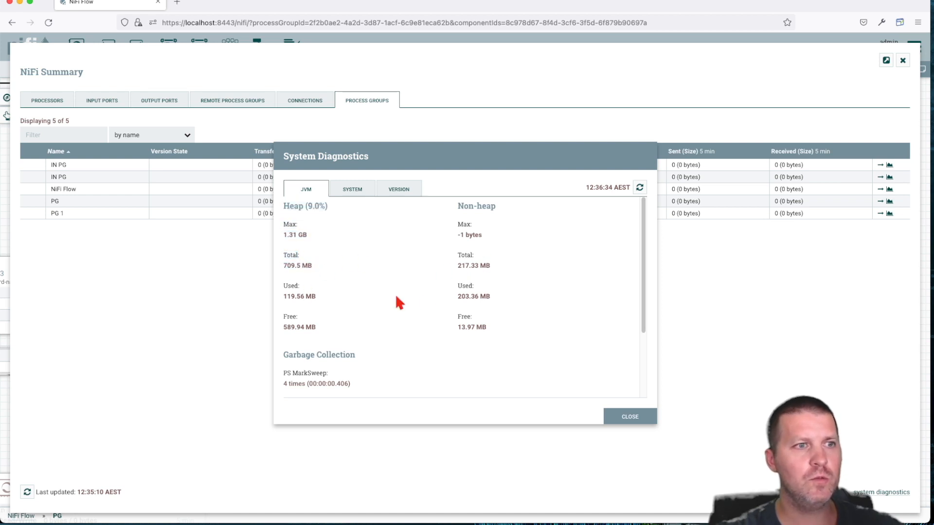
pyautogui.moveTo(327, 323); pyautogui.dragTo(283, 325)
pyautogui.click(282, 265)
pyautogui.moveTo(281, 265)
pyautogui.mouseDown()
pyautogui.moveTo(317, 264)
pyautogui.moveTo(284, 266)
pyautogui.mouseUp()
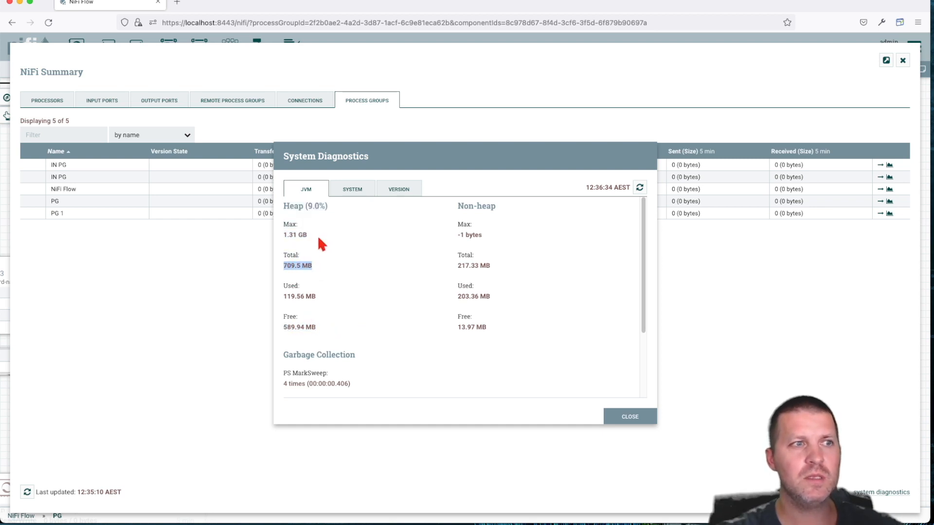
# Step: Highlight the heap's maximum, total, used and free figures one after another, and clear the highlighting
pyautogui.moveTo(317, 235); pyautogui.dragTo(280, 236)
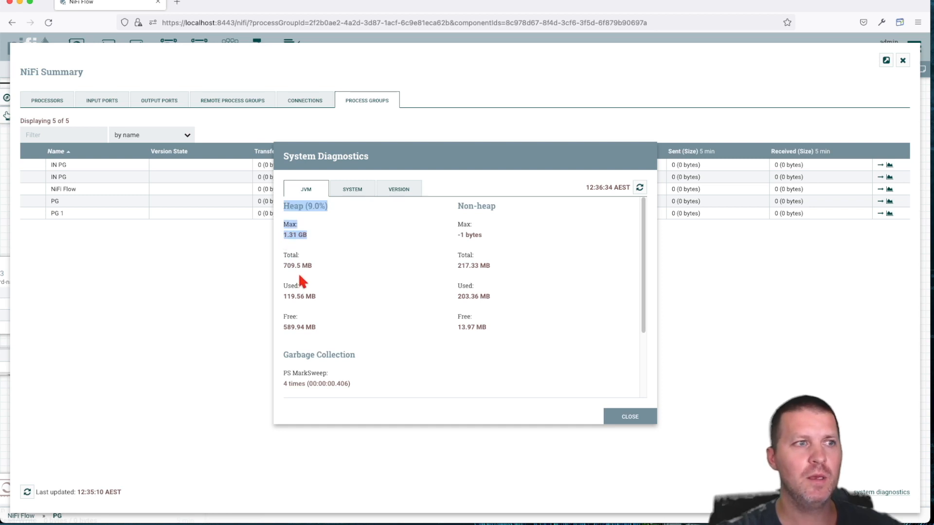
pyautogui.moveTo(314, 265); pyautogui.dragTo(280, 266)
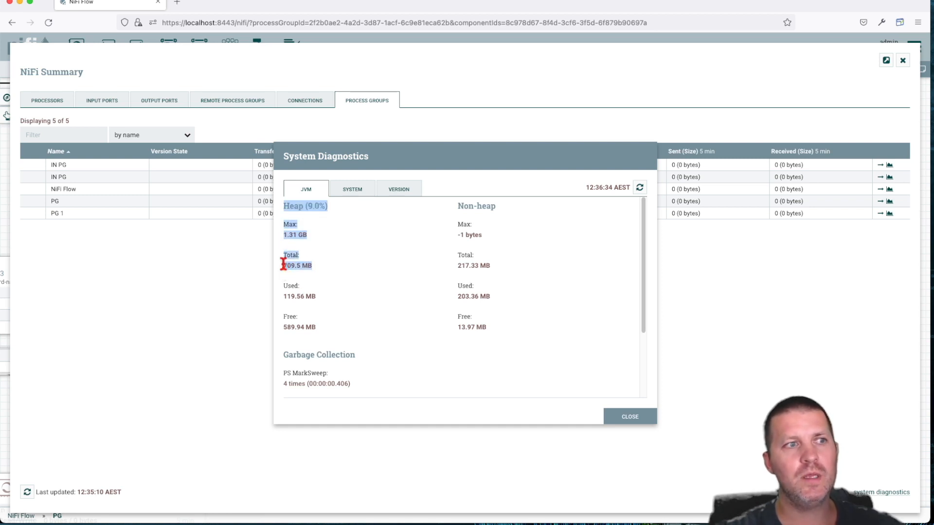
pyautogui.moveTo(317, 296); pyautogui.dragTo(283, 297)
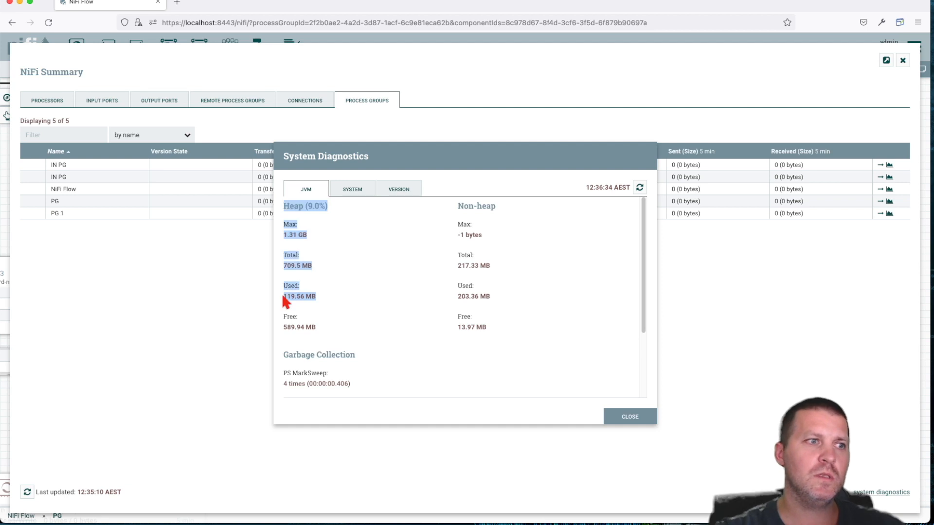
pyautogui.moveTo(322, 327); pyautogui.dragTo(282, 334)
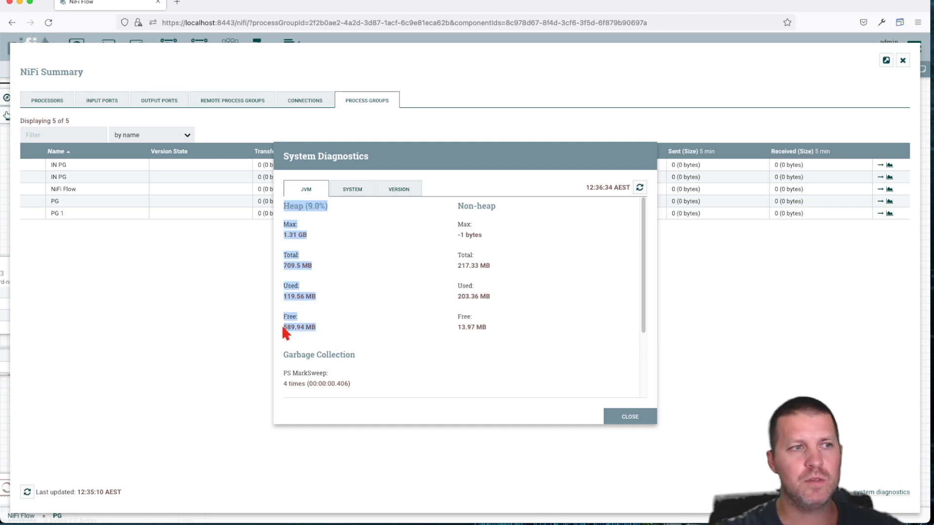
pyautogui.click(320, 313)
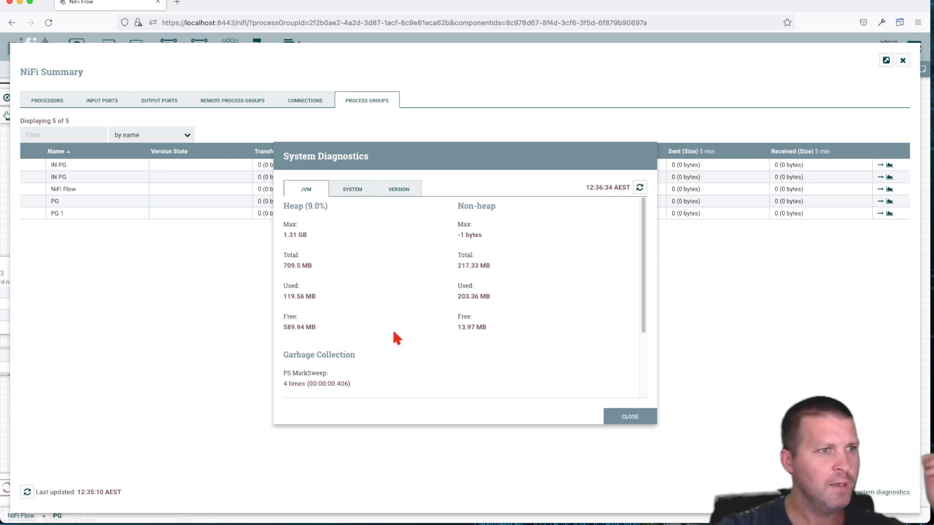
# Step: Examine the JVM's garbage collection counts and highlight the runtime uptime
pyautogui.scroll(-1, 396, 336)
pyautogui.scroll(-2, 392, 329)
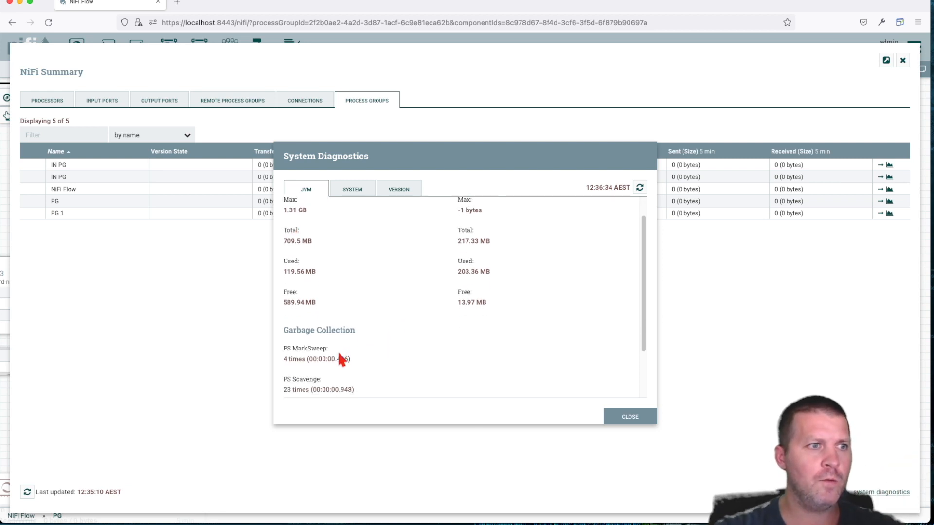
pyautogui.scroll(-2, 388, 337)
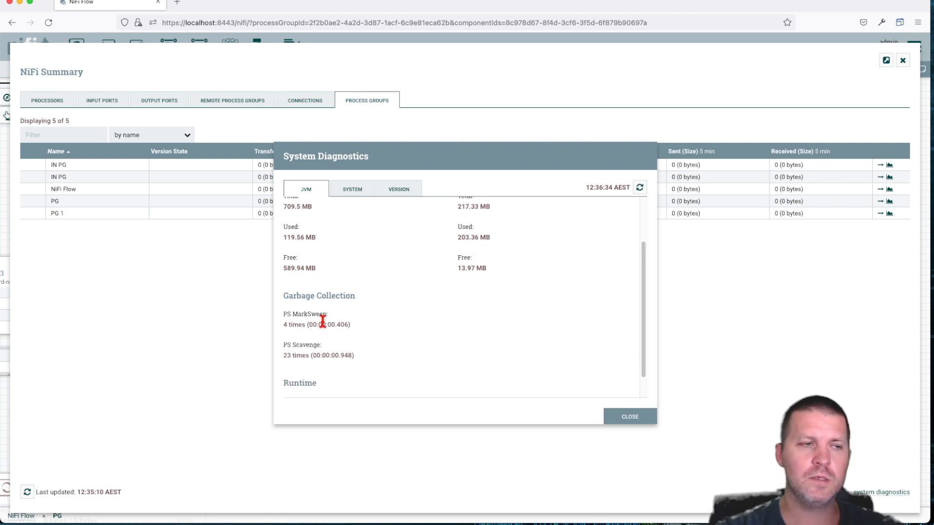
pyautogui.scroll(-2, 361, 335)
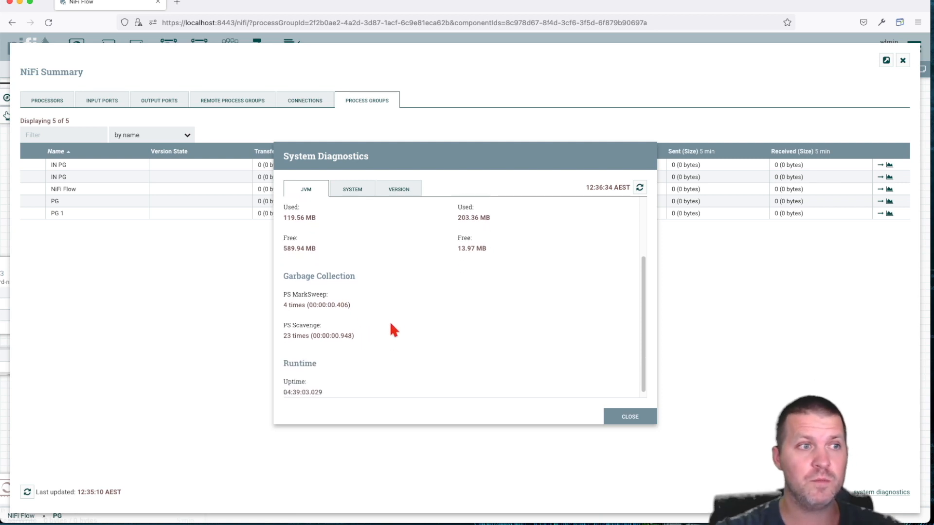
pyautogui.scroll(-1, 415, 329)
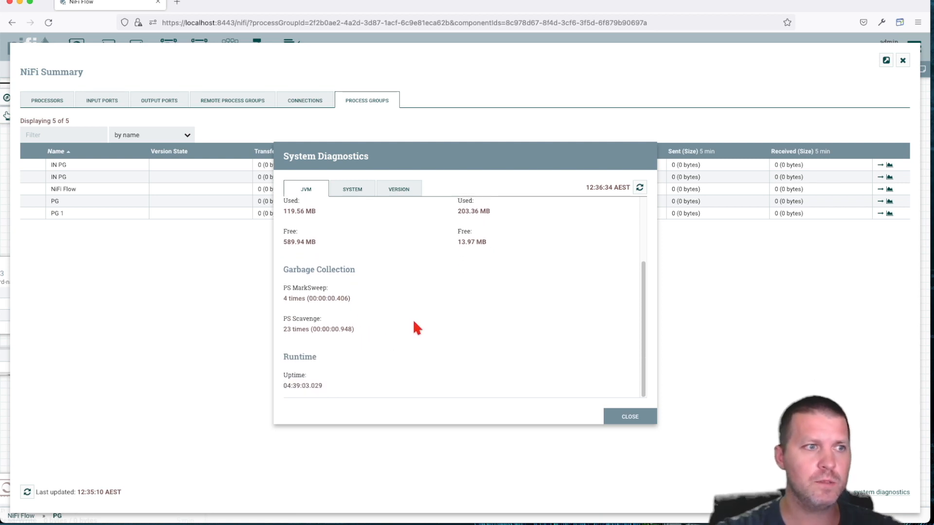
pyautogui.moveTo(284, 385); pyautogui.dragTo(329, 384)
pyautogui.click(333, 383)
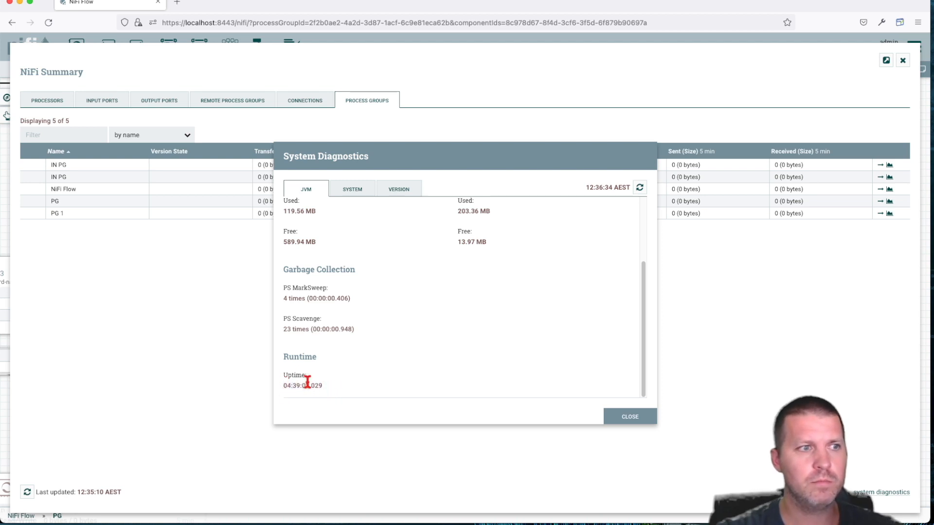
# Step: Examine the system diagnostics for available cores and the FlowFile, content and provenance repository storage usage
pyautogui.click(352, 189)
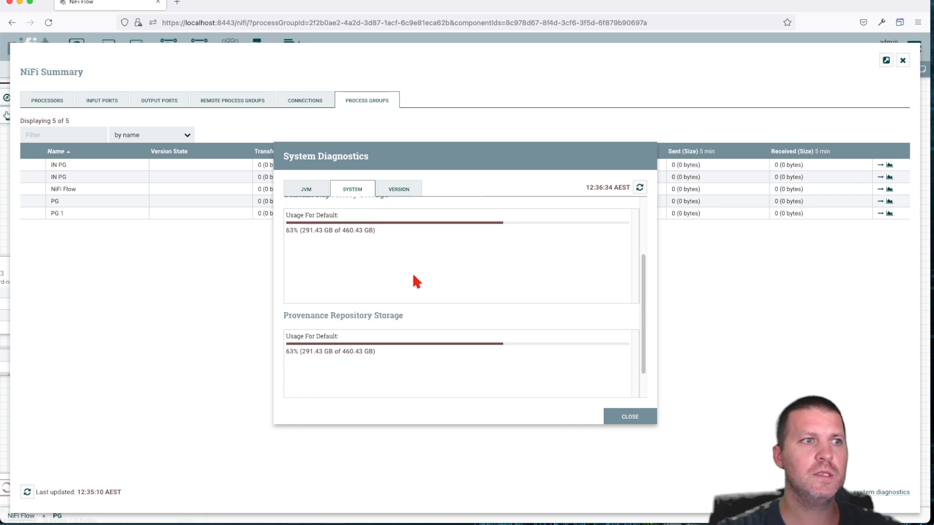
pyautogui.scroll(3, 413, 273)
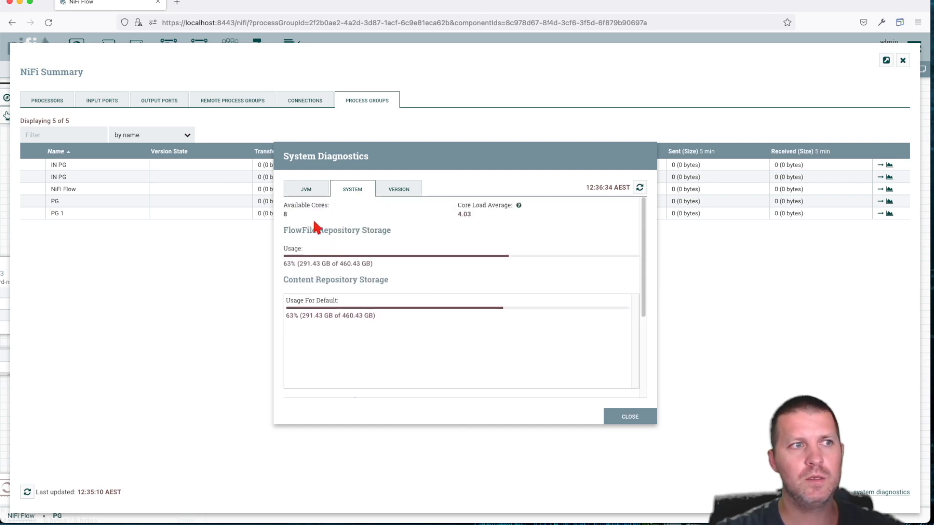
pyautogui.moveTo(329, 205); pyautogui.dragTo(284, 220)
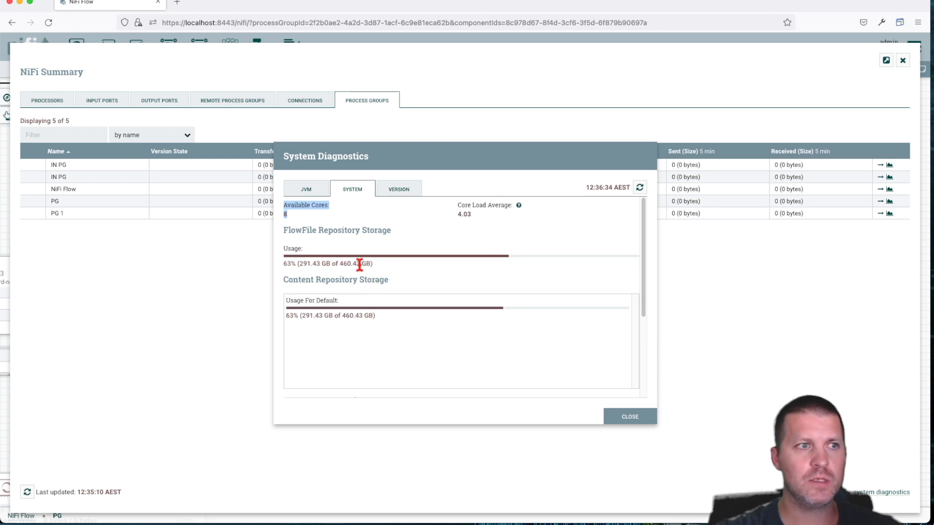
pyautogui.moveTo(340, 263); pyautogui.dragTo(296, 265)
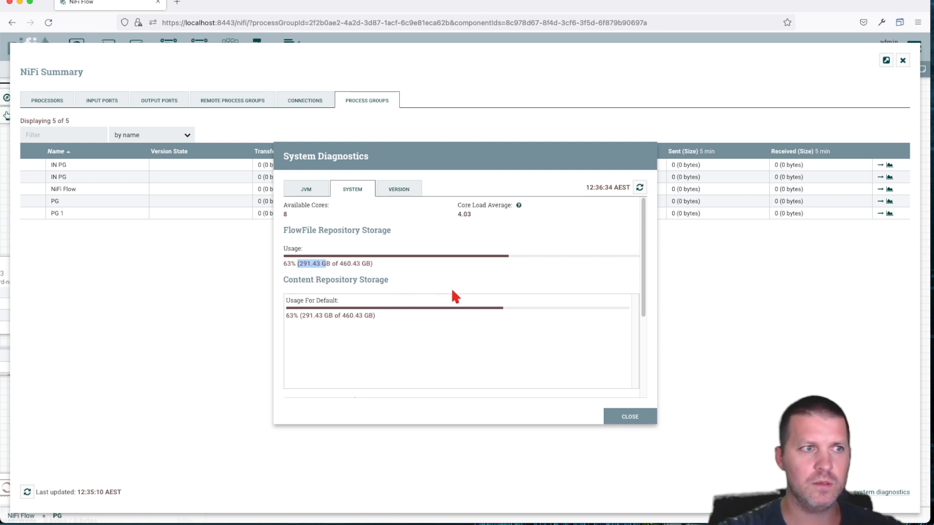
pyautogui.scroll(-1, 449, 317)
pyautogui.moveTo(376, 303); pyautogui.dragTo(285, 306)
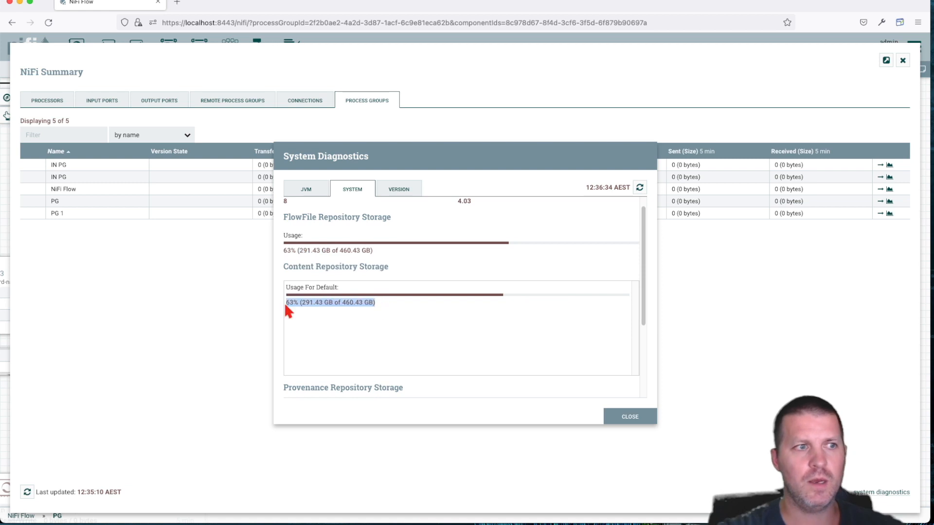
pyautogui.scroll(-3, 438, 317)
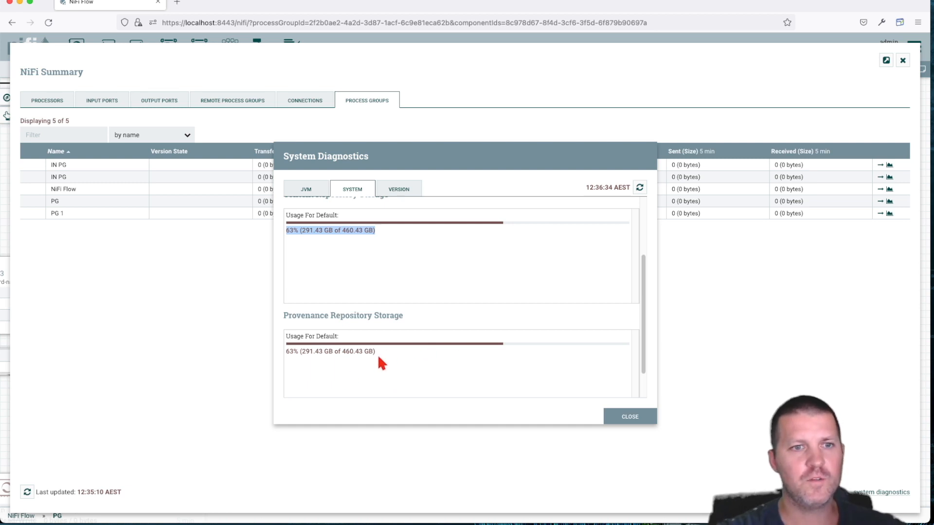
pyautogui.scroll(-2, 379, 358)
pyautogui.scroll(2, 400, 331)
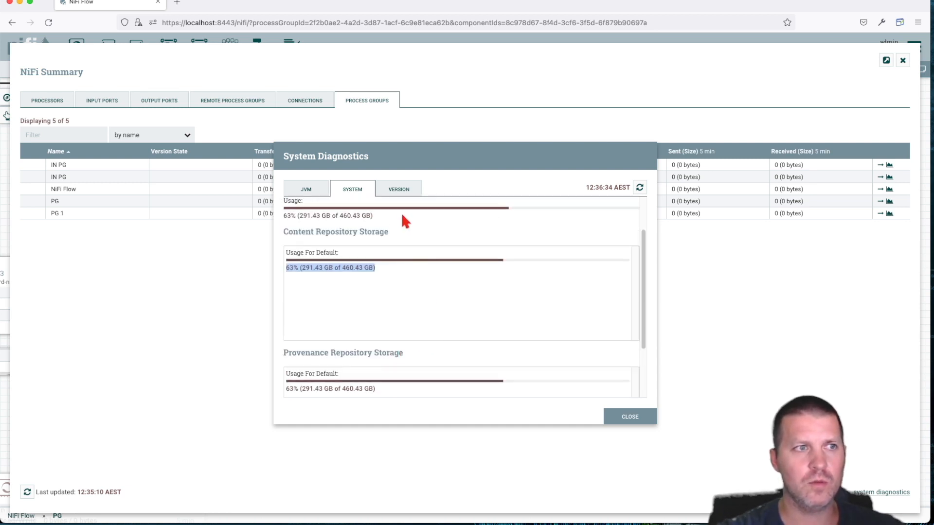
# Step: Review the NiFi, Java and operating system version details, and close the system diagnostics
pyautogui.click(398, 190)
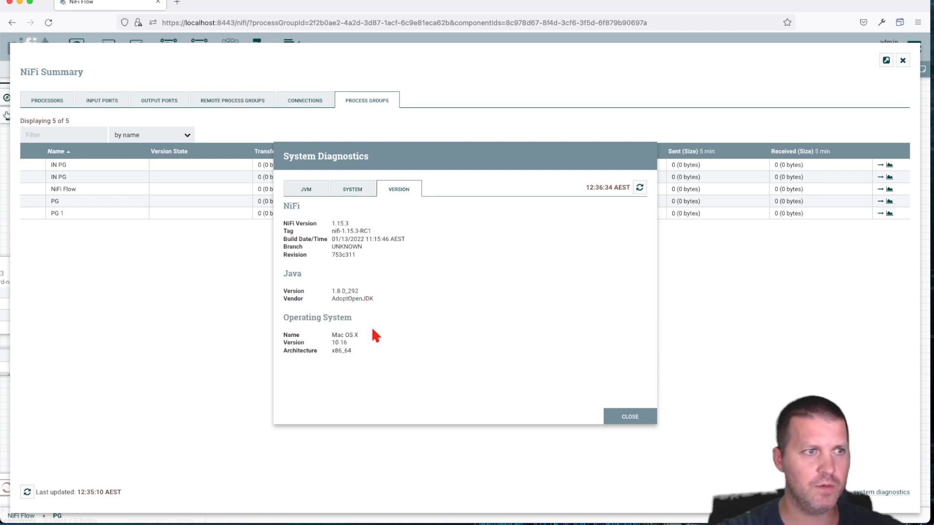
pyautogui.moveTo(355, 346); pyautogui.dragTo(283, 336)
pyautogui.moveTo(350, 265); pyautogui.dragTo(346, 223)
pyautogui.click(347, 224)
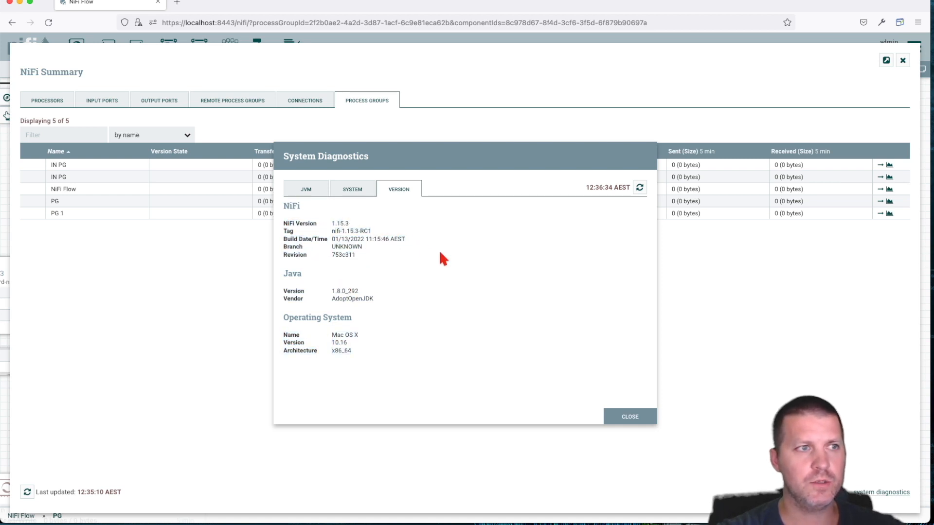
pyautogui.click(618, 417)
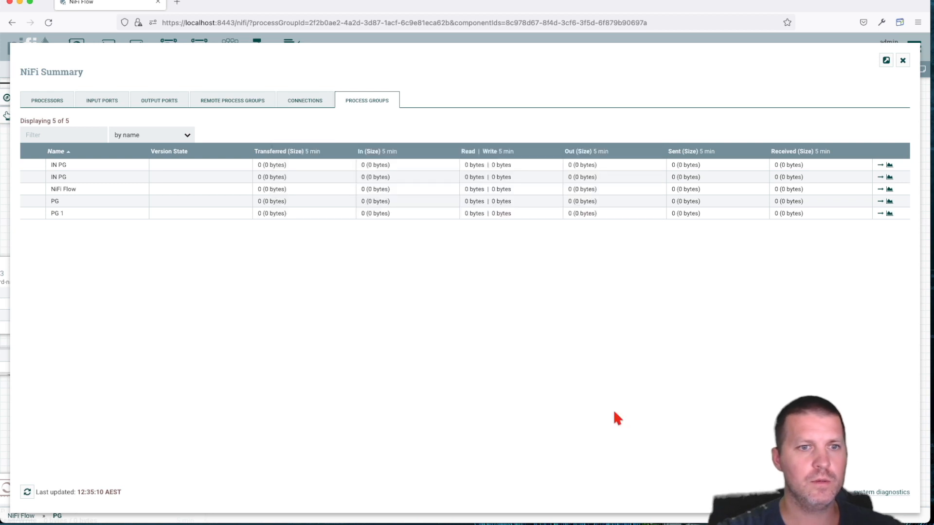
# Step: Close the summary, view the NiFi Counters listing, and close it again
pyautogui.click(902, 60)
pyautogui.click(914, 47)
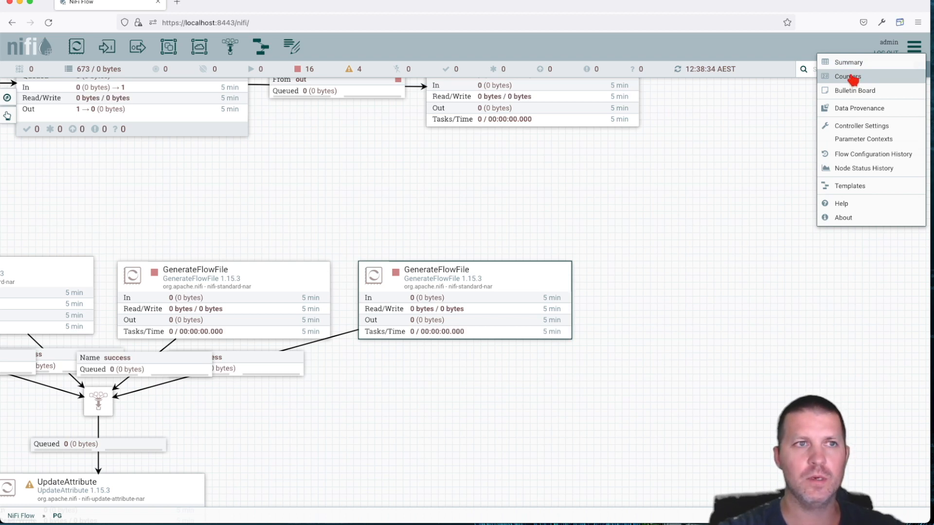
pyautogui.click(851, 78)
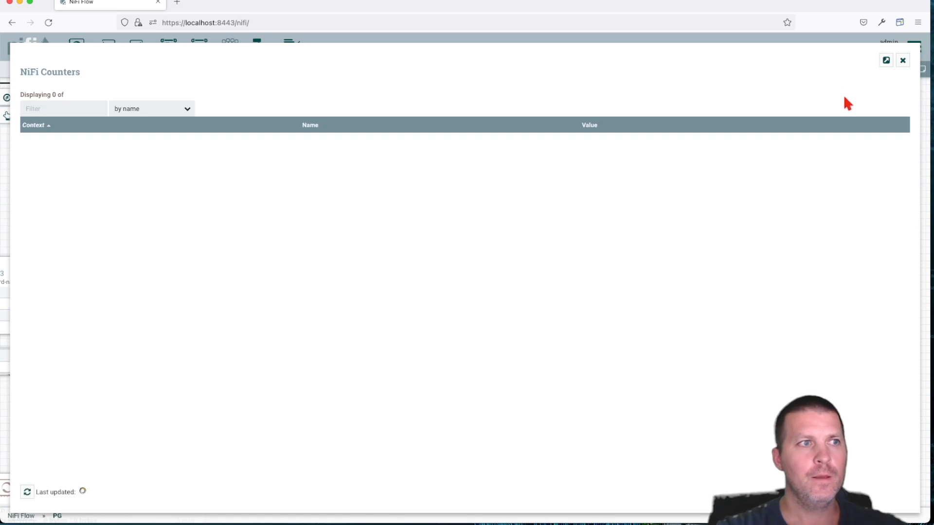
pyautogui.click(903, 60)
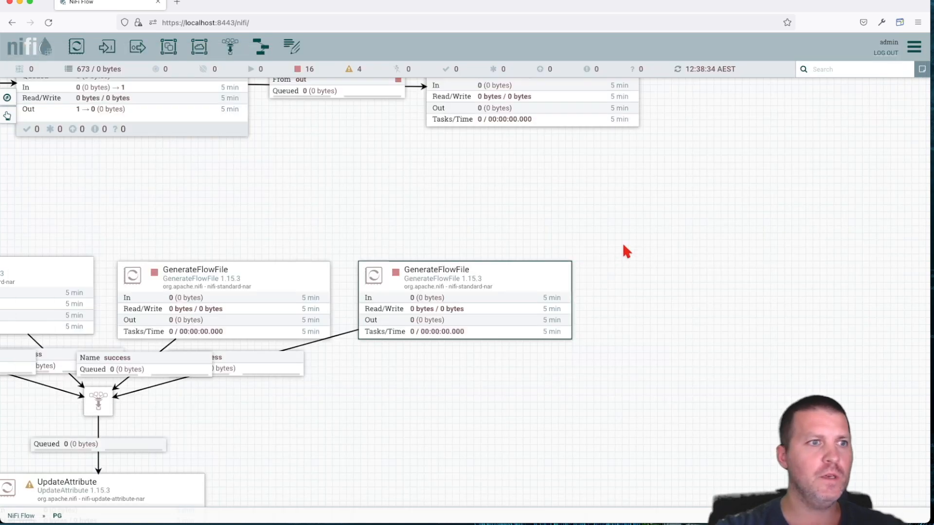
# Step: Find the UpdateCounter processor by filtering for "count" and add it to the PG canvas
pyautogui.moveTo(623, 243); pyautogui.dragTo(854, 353)
pyautogui.moveTo(425, 306); pyautogui.dragTo(666, 334)
pyautogui.moveTo(541, 340); pyautogui.dragTo(517, 311)
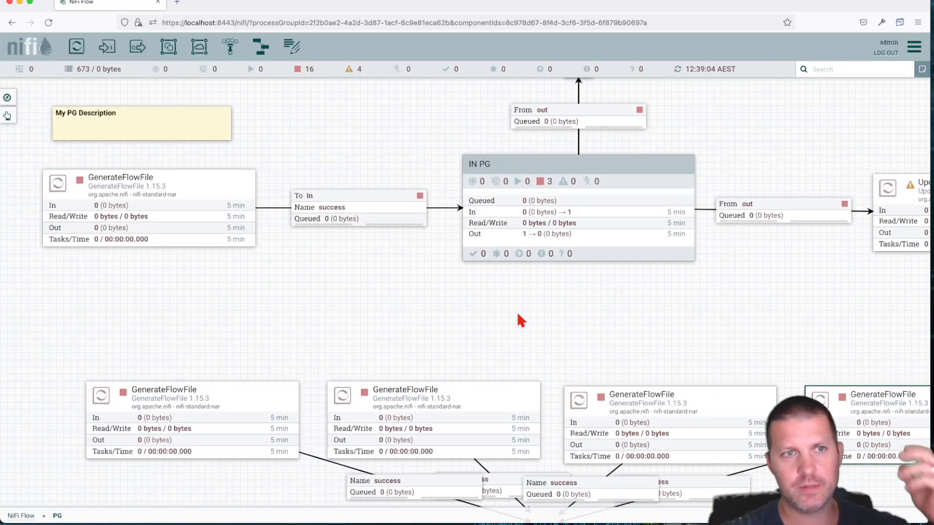
pyautogui.moveTo(511, 309); pyautogui.dragTo(510, 294)
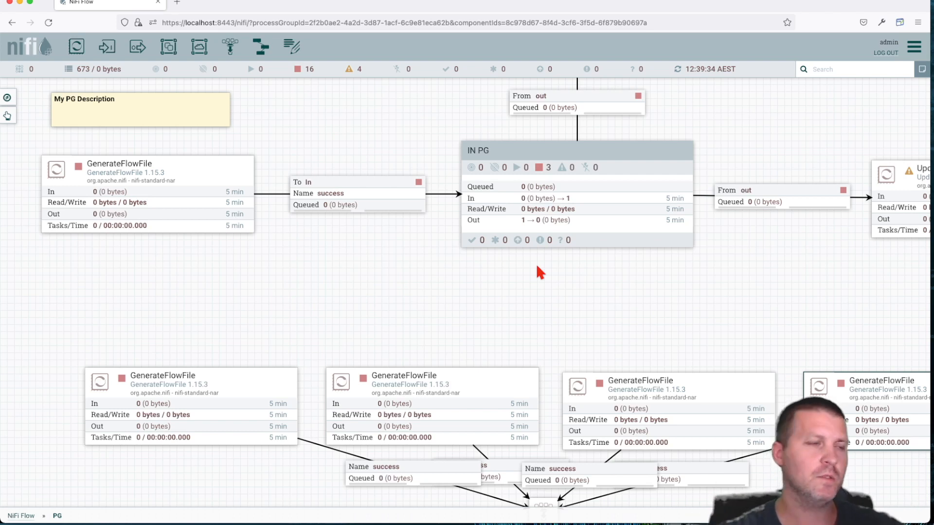
pyautogui.moveTo(419, 316); pyautogui.dragTo(433, 299)
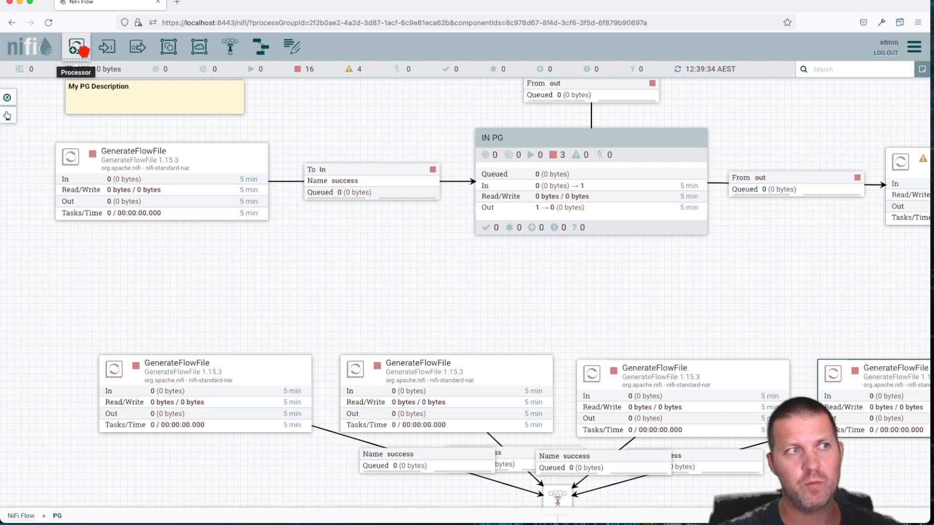
pyautogui.moveTo(76, 48); pyautogui.dragTo(240, 243)
pyautogui.moveTo(260, 274); pyautogui.dragTo(260, 276)
pyautogui.write('count')
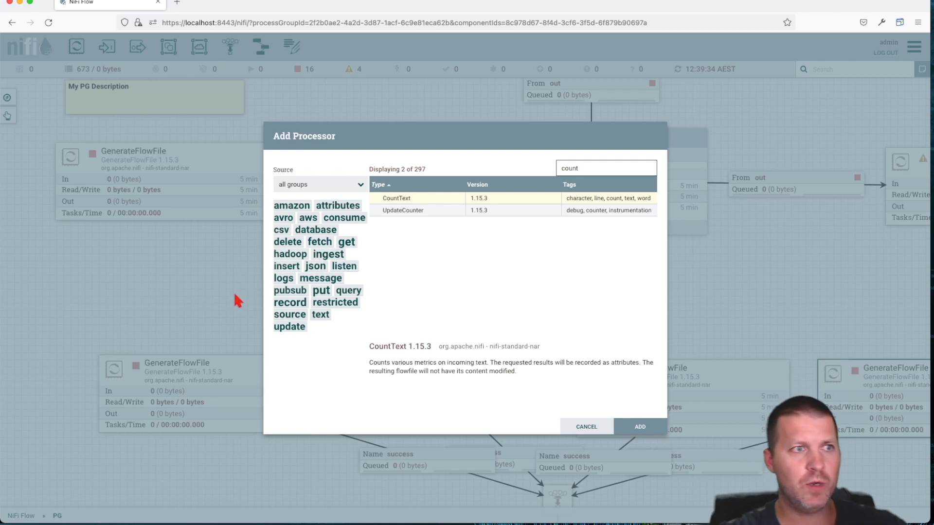
pyautogui.doubleClick(392, 209)
# Step: Reposition the new UpdateCounter processor in the empty space below the connection between GenerateFlowFile and IN PG
pyautogui.moveTo(403, 293); pyautogui.dragTo(195, 274)
pyautogui.click(184, 198)
pyautogui.moveTo(253, 264); pyautogui.dragTo(466, 259)
# Step: Connect the success relationship of the GenerateFlowFile beside IN PG to the UpdateCounter processor
pyautogui.click(161, 179)
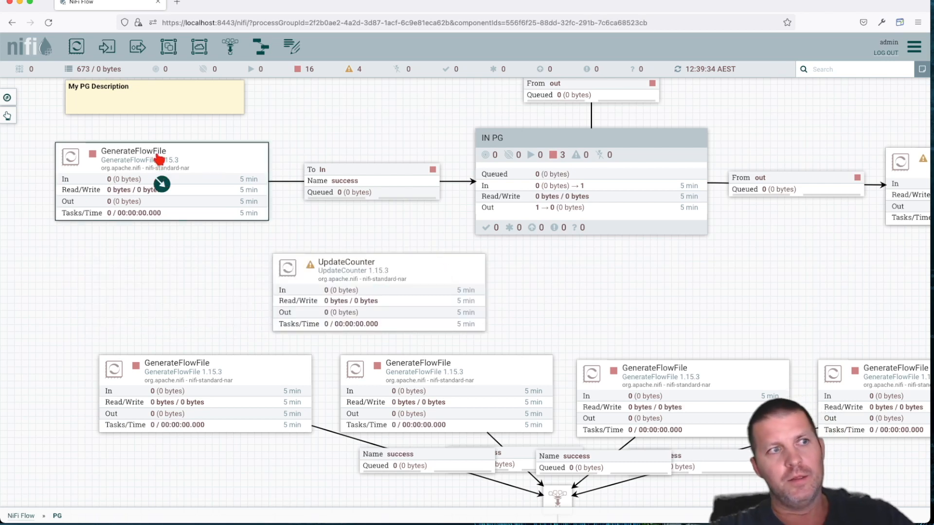
pyautogui.click(393, 180)
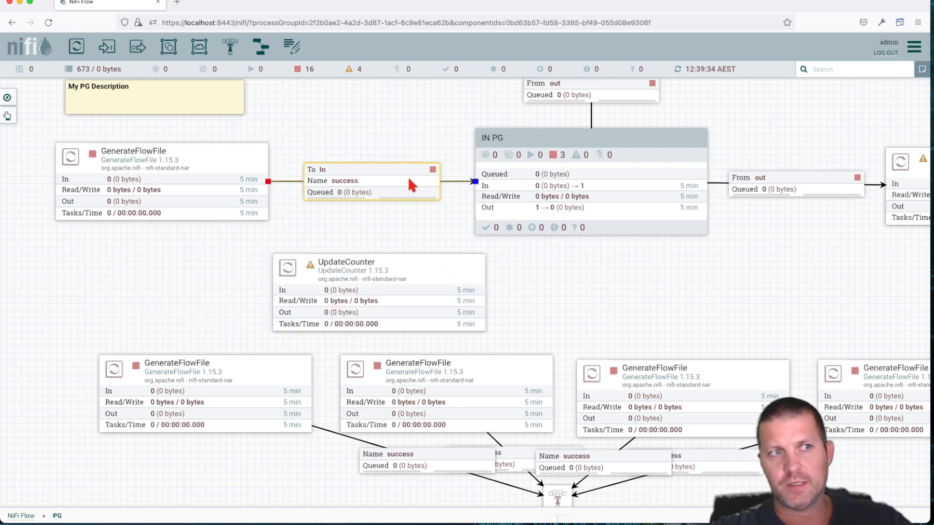
pyautogui.moveTo(164, 183); pyautogui.dragTo(343, 292)
pyautogui.click(630, 406)
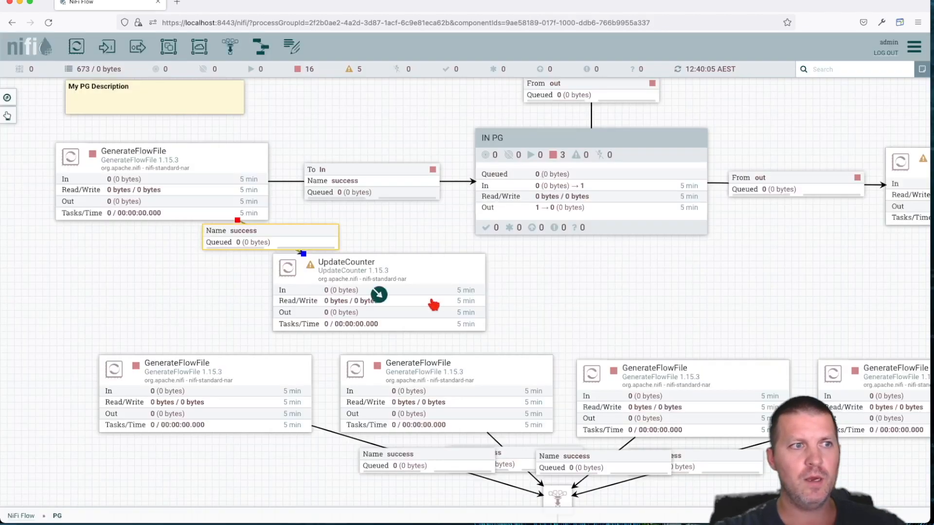
# Step: Open the UpdateCounter configuration, rename the processor UpdateCounter-IN, and look over its scheduling settings
pyautogui.doubleClick(428, 306)
pyautogui.click(391, 200)
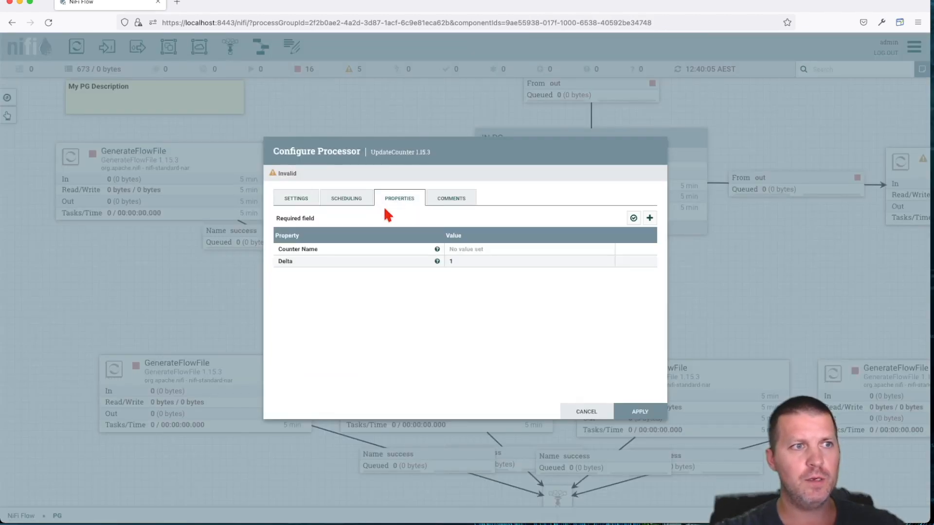
pyautogui.click(307, 199)
pyautogui.click(337, 223)
pyautogui.write('-IN')
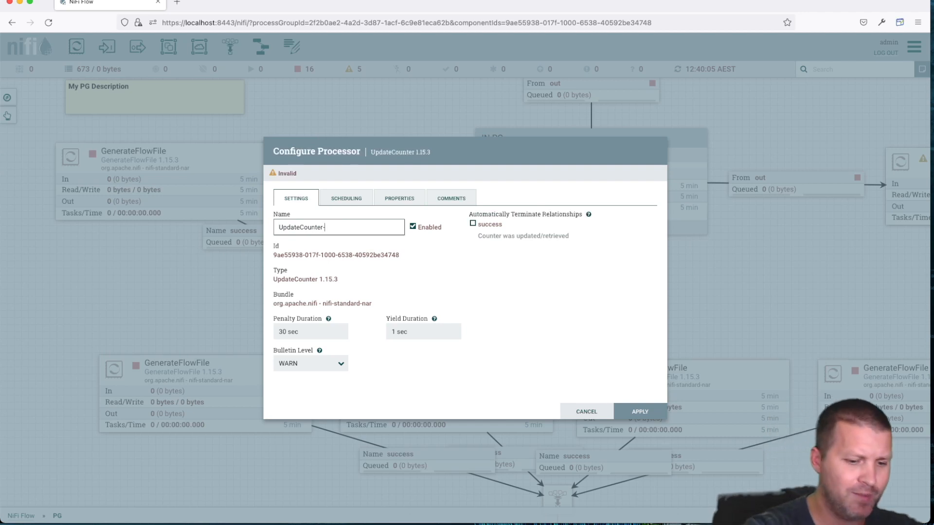
pyautogui.click(356, 202)
pyautogui.click(297, 257)
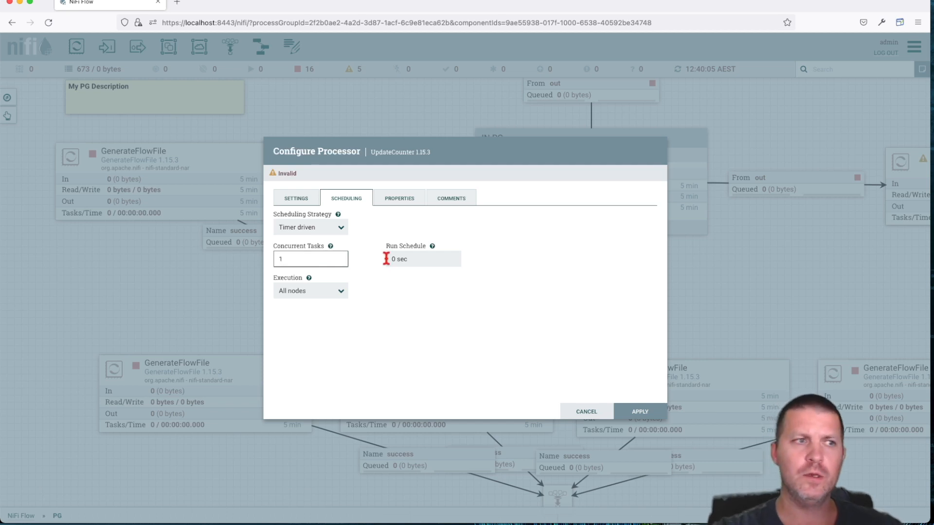
pyautogui.click(300, 200)
# Step: Set the Counter Name property to IN, inspect the Delta property without changing it, and apply the configuration
pyautogui.click(389, 203)
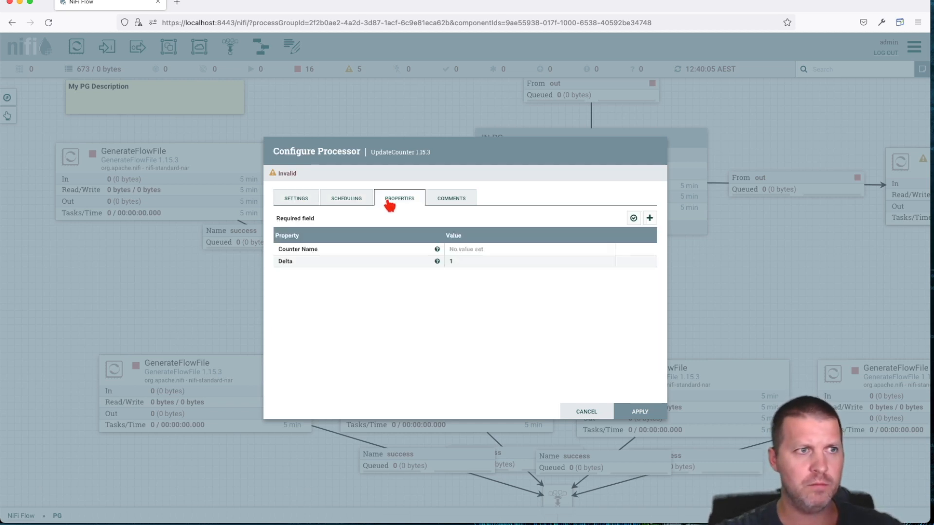
pyautogui.click(465, 250)
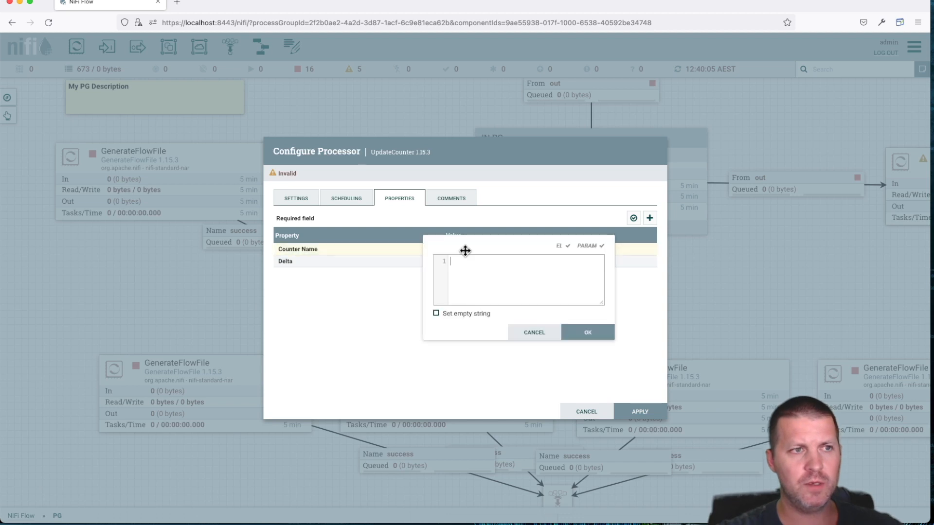
pyautogui.write('IN')
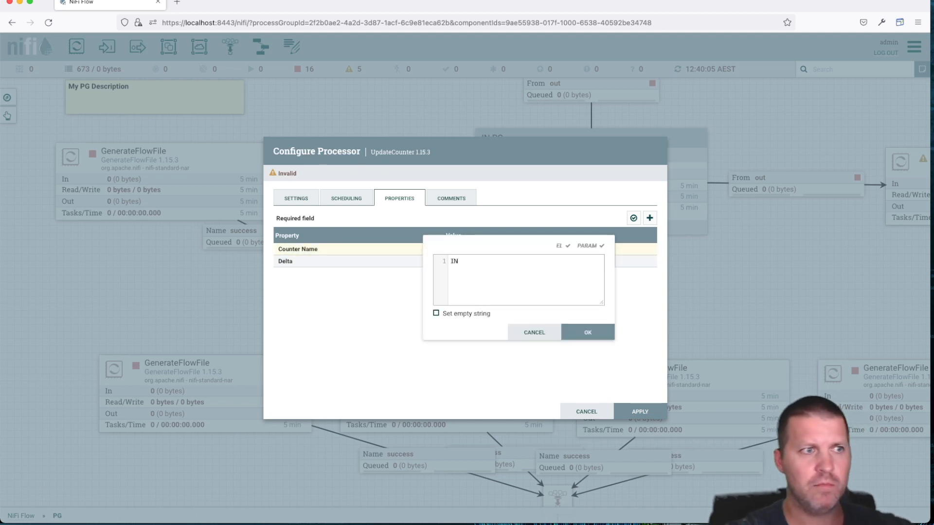
pyautogui.click(588, 333)
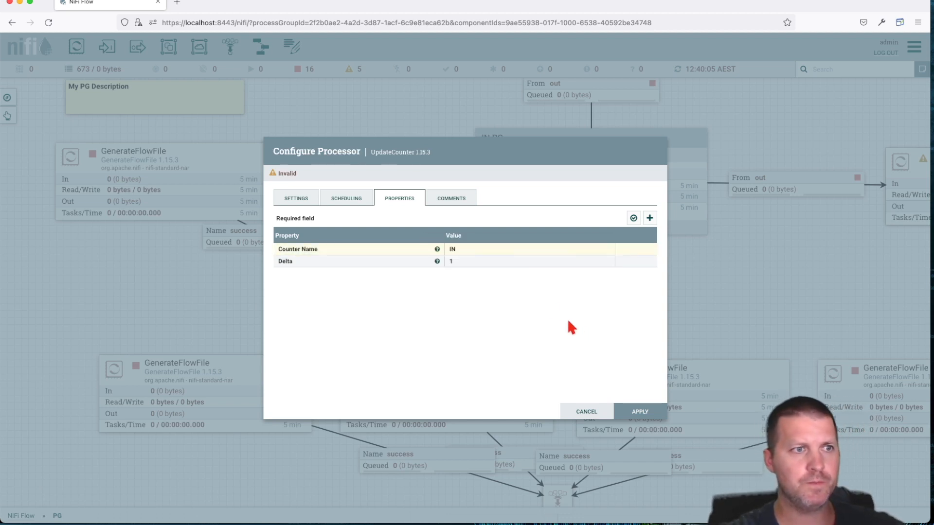
pyautogui.click(453, 265)
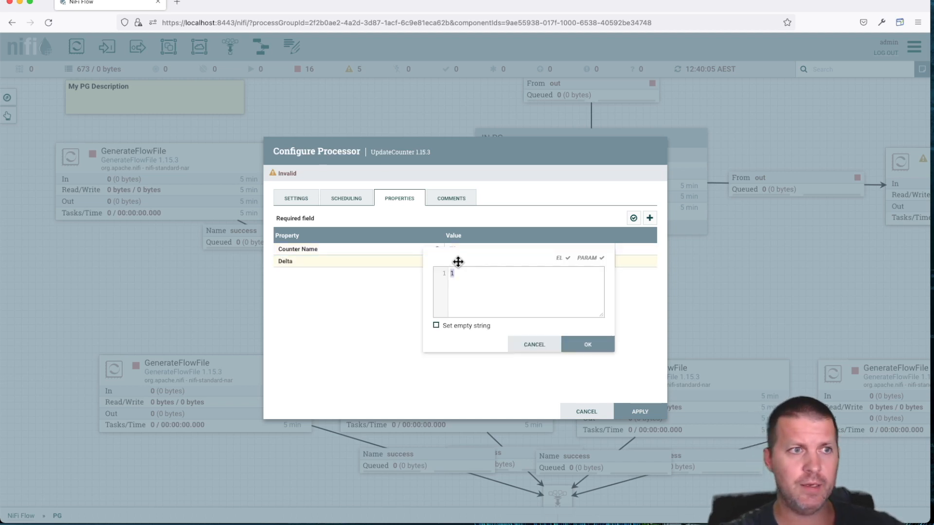
pyautogui.click(535, 344)
pyautogui.moveTo(438, 261)
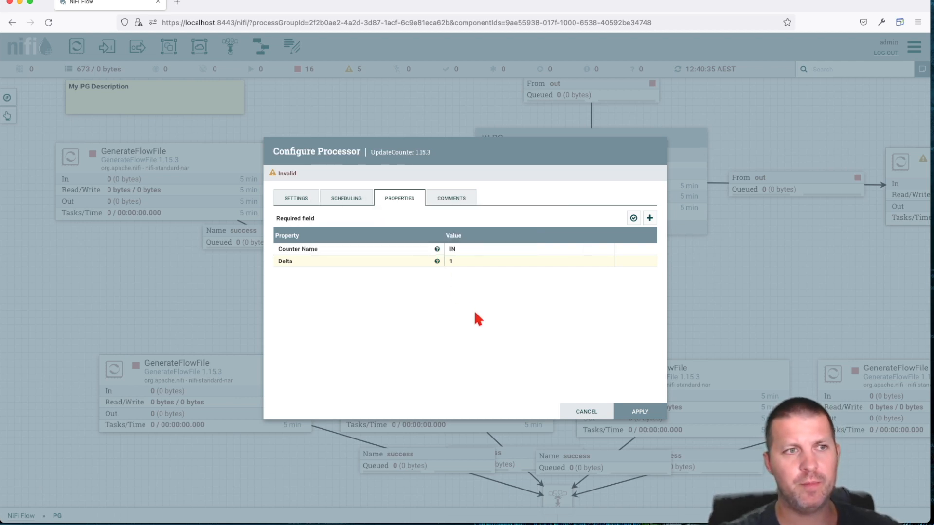
pyautogui.click(637, 412)
# Step: Look at the upper GenerateFlowFile's properties and check why UpdateCounter-IN is flagged as invalid
pyautogui.doubleClick(146, 156)
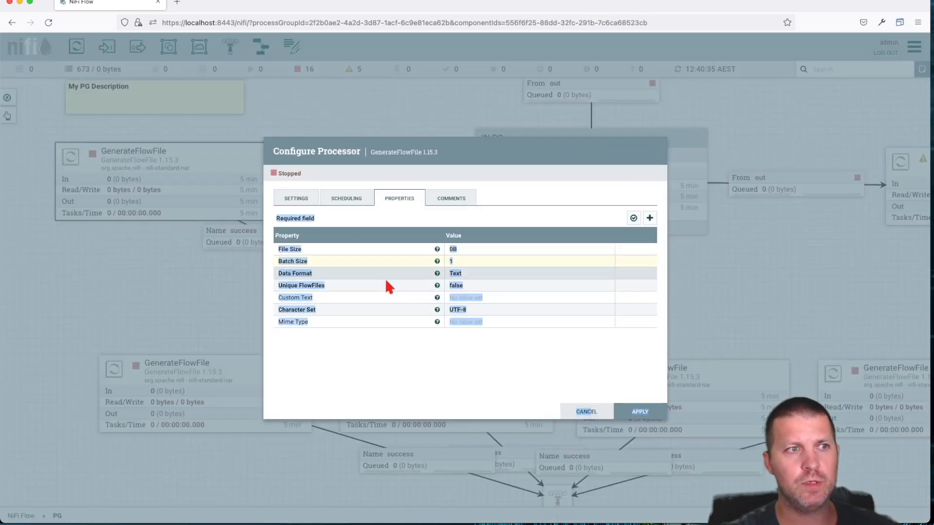
pyautogui.click(605, 417)
pyautogui.click(370, 280)
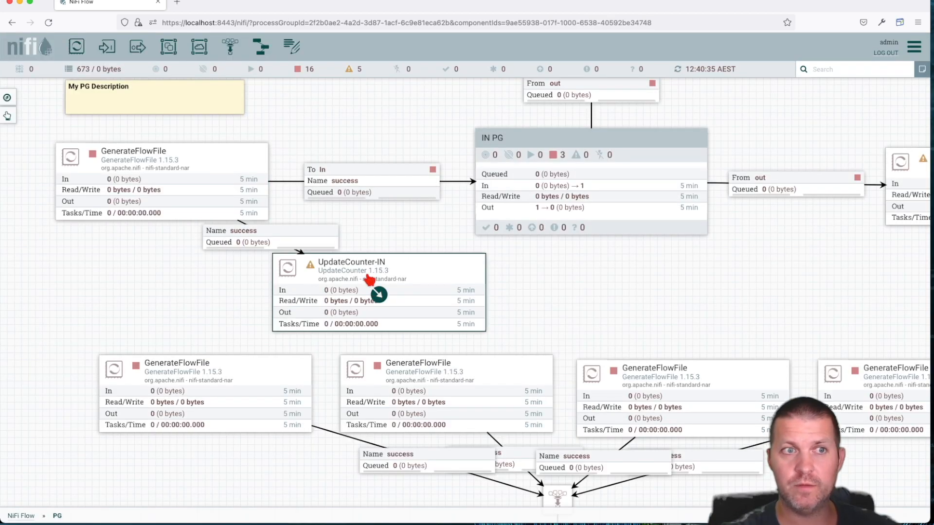
pyautogui.rightClick(413, 283)
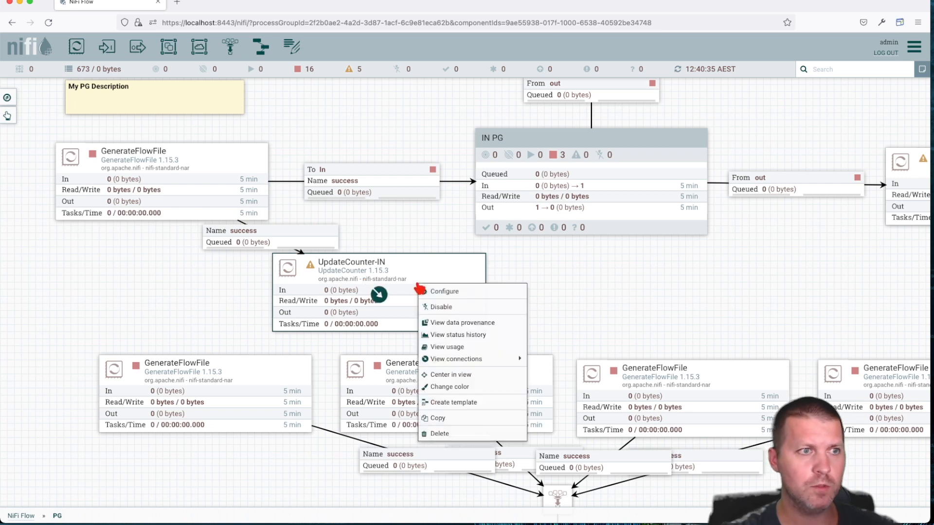
pyautogui.moveTo(312, 269)
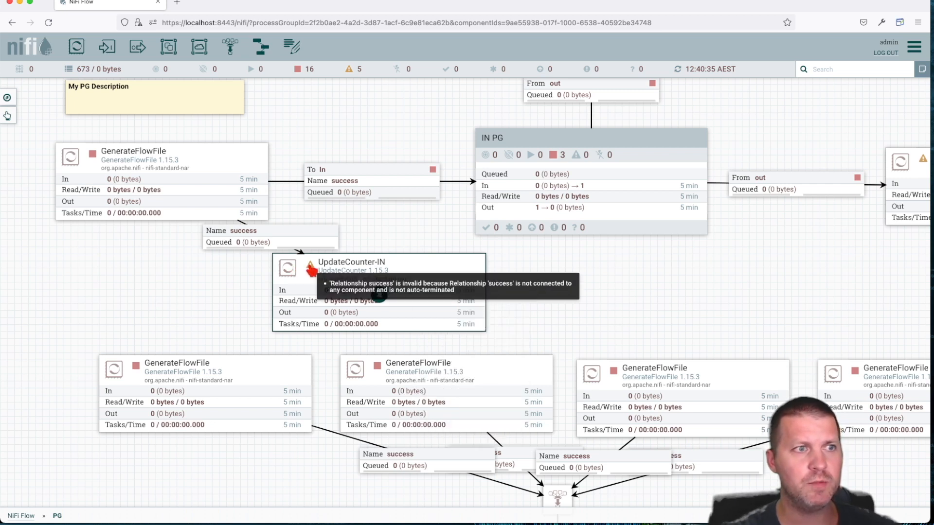
# Step: Set UpdateCounter-IN to automatically terminate its success relationship and apply the configuration
pyautogui.rightClick(312, 268)
pyautogui.click(327, 271)
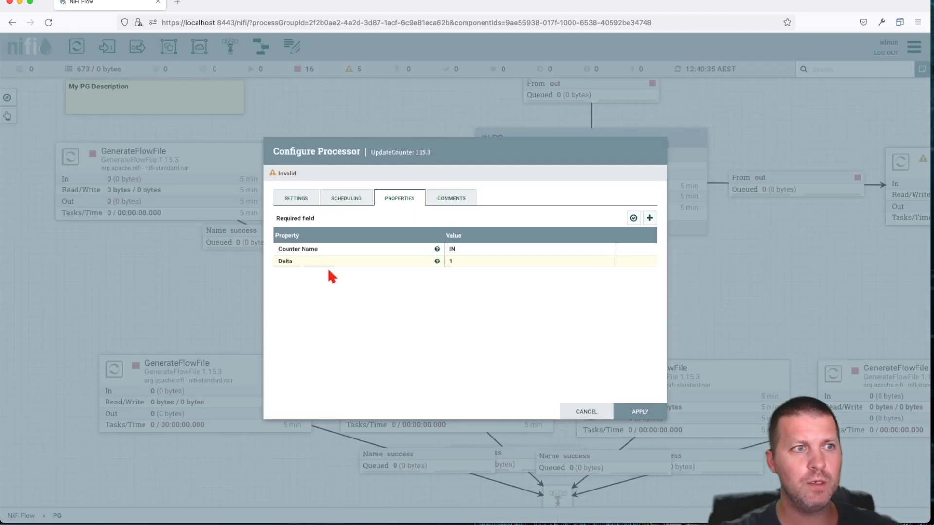
pyautogui.click(298, 199)
pyautogui.click(473, 223)
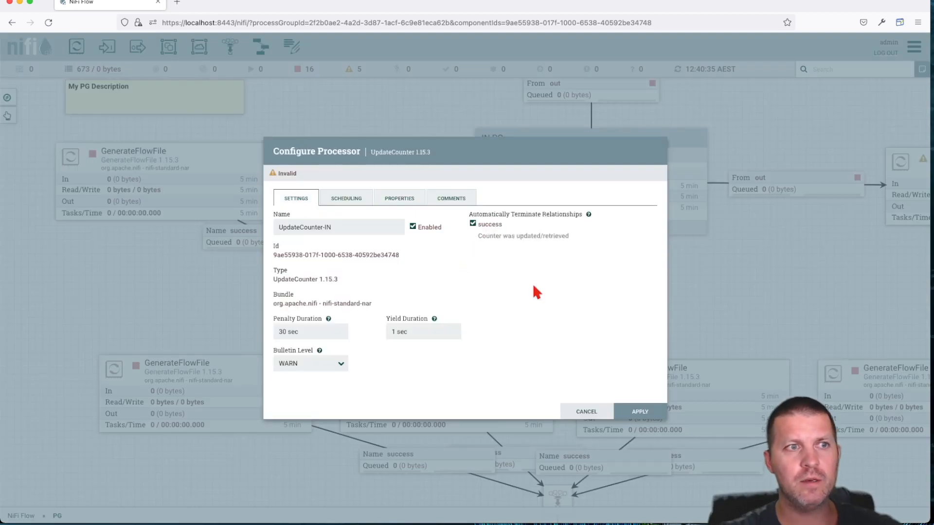
pyautogui.click(640, 412)
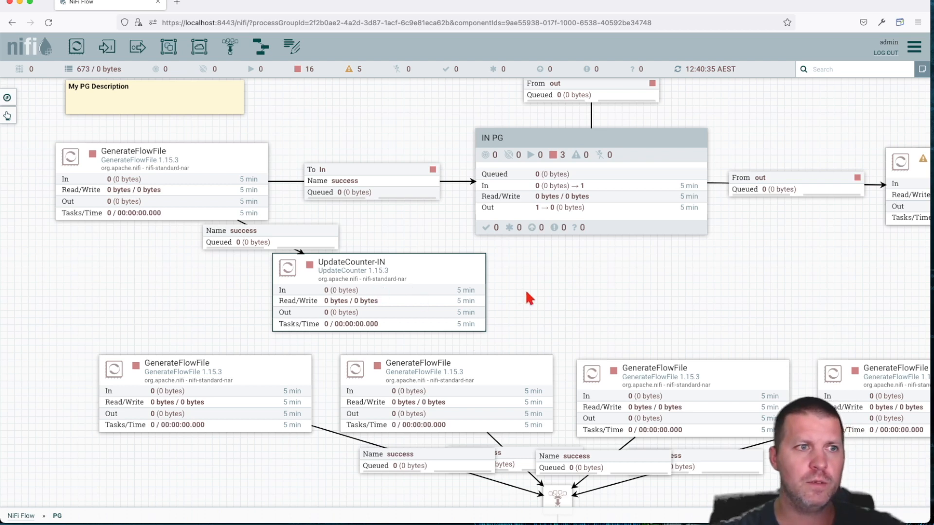
# Step: Briefly run the UpdateCounter-IN processor and shift it left, closer beneath the upper GenerateFlowFile
pyautogui.rightClick(443, 288)
pyautogui.click(466, 310)
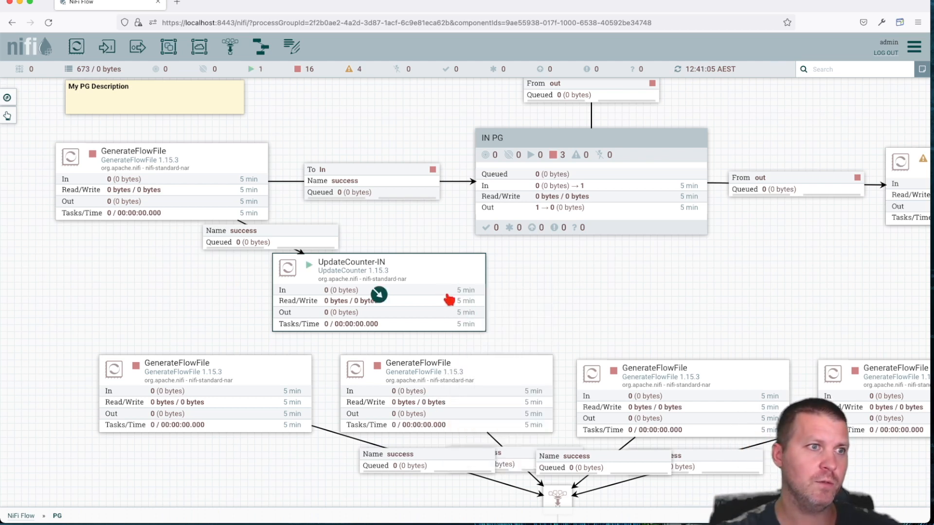
pyautogui.moveTo(432, 291); pyautogui.dragTo(364, 284)
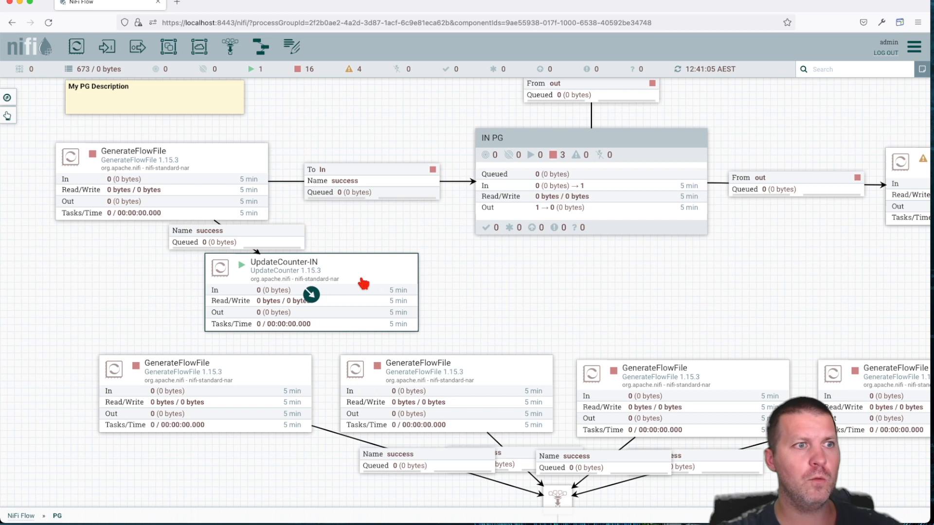
pyautogui.click(354, 193)
pyautogui.rightClick(310, 280)
pyautogui.click(322, 298)
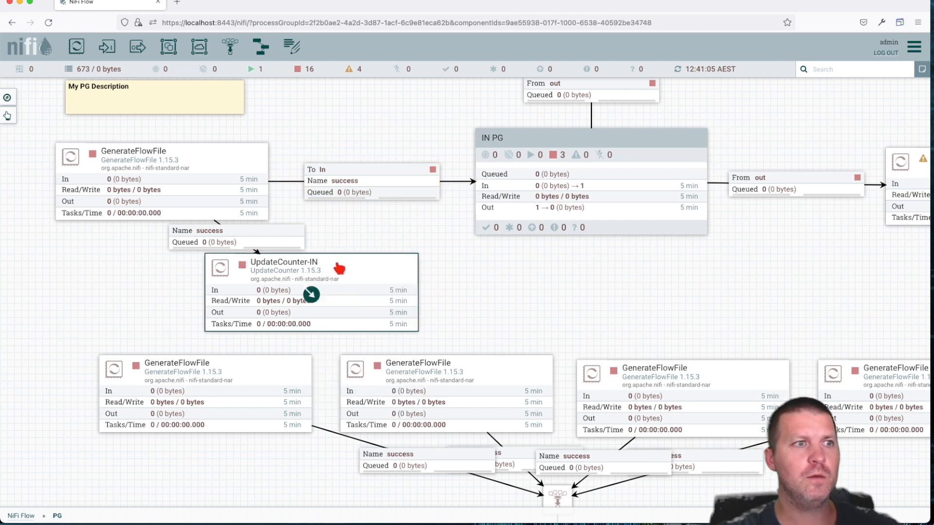
# Step: Delete the direct GenerateFlowFile to IN PG connection and connect UpdateCounter-IN's success relationship to IN PG's In port
pyautogui.click(354, 194)
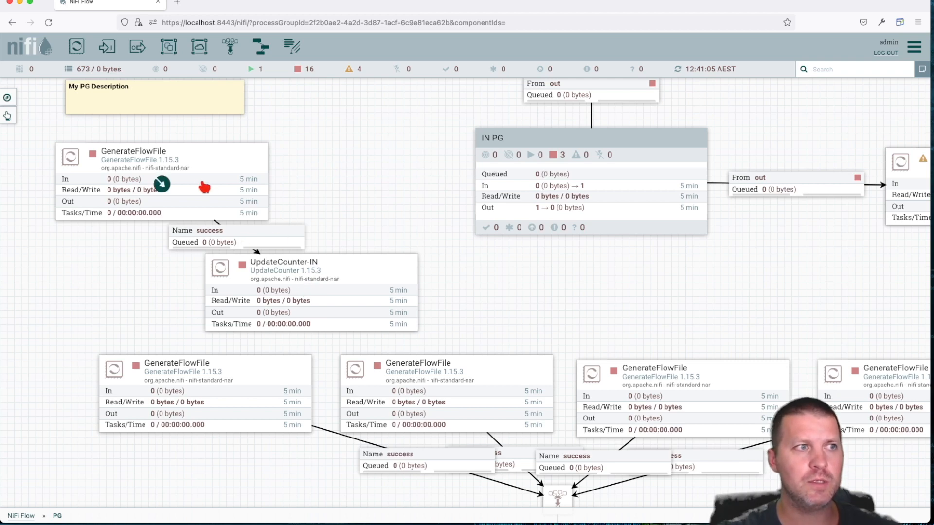
pyautogui.moveTo(309, 294); pyautogui.dragTo(502, 170)
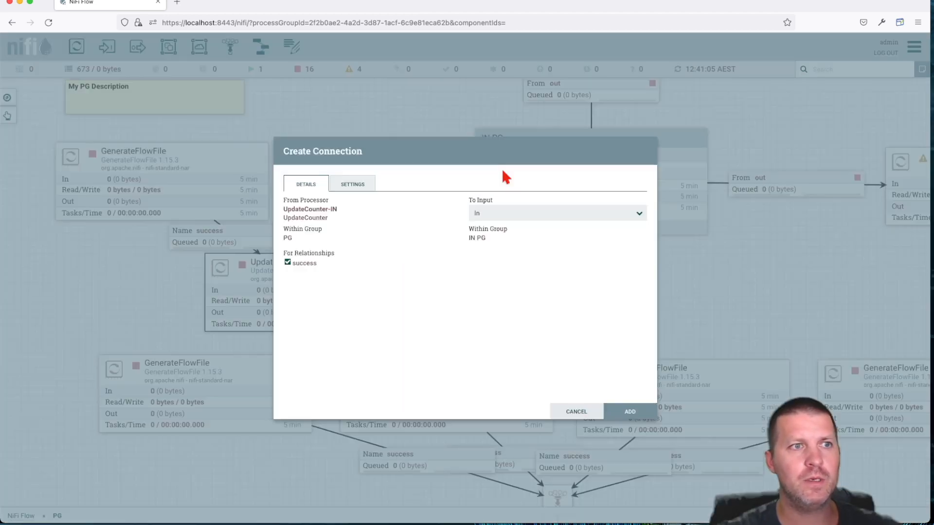
pyautogui.click(629, 411)
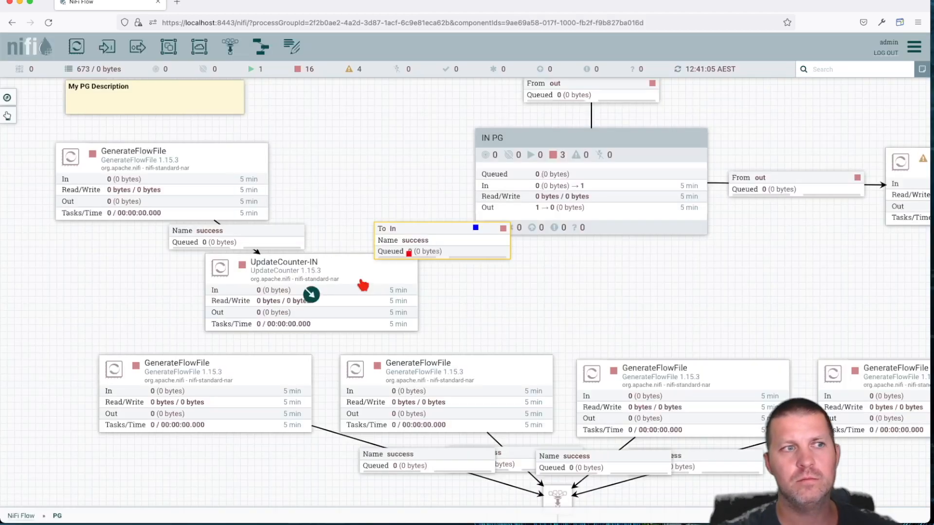
# Step: Arrange the upper GenerateFlowFile and UpdateCounter-IN in a row leading to IN PG
pyautogui.moveTo(365, 146); pyautogui.dragTo(567, 165)
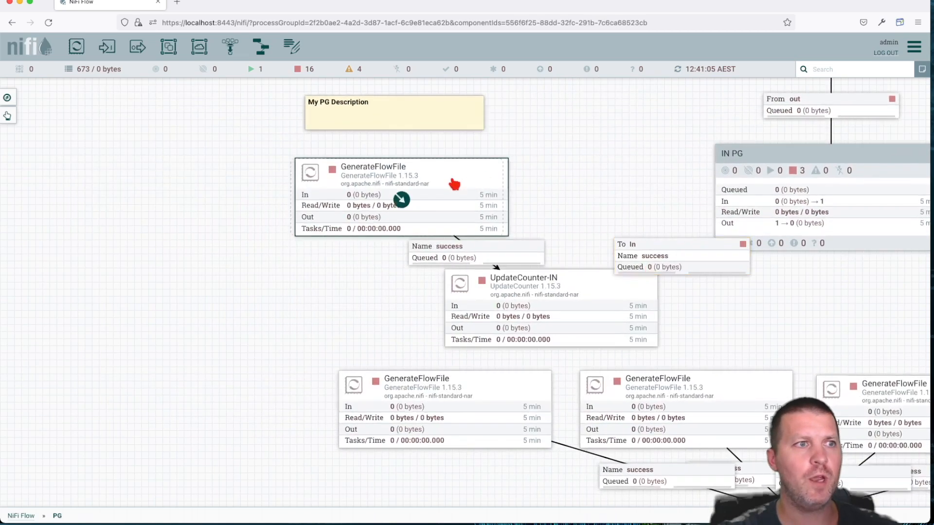
pyautogui.moveTo(448, 179); pyautogui.dragTo(250, 189)
pyautogui.moveTo(542, 302); pyautogui.dragTo(537, 203)
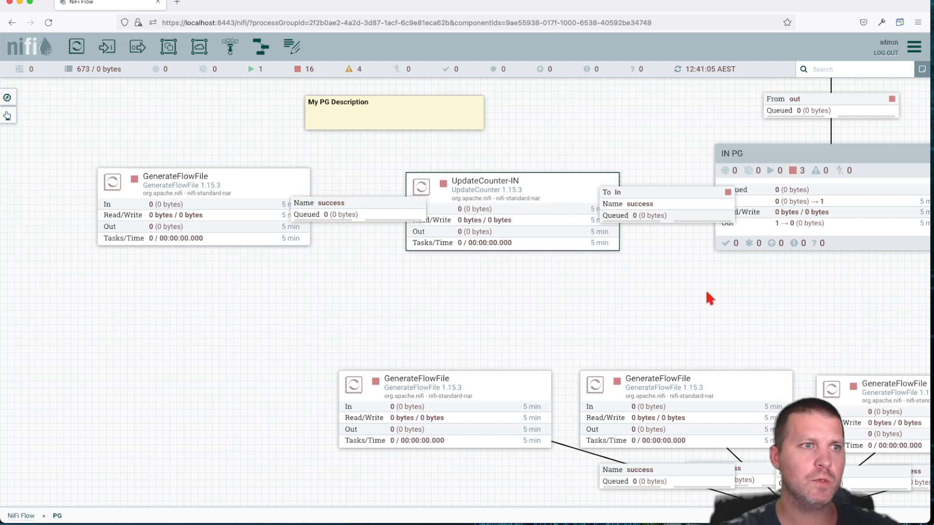
pyautogui.moveTo(705, 289); pyautogui.dragTo(559, 279)
pyautogui.click(697, 168)
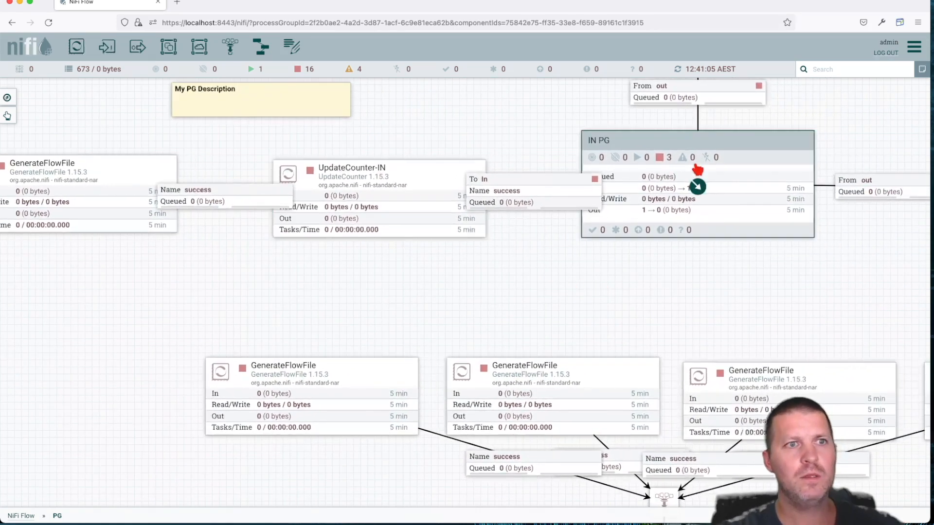
# Step: Duplicate the UpdateCounter-IN processor on the canvas
pyautogui.moveTo(853, 277); pyautogui.dragTo(682, 282)
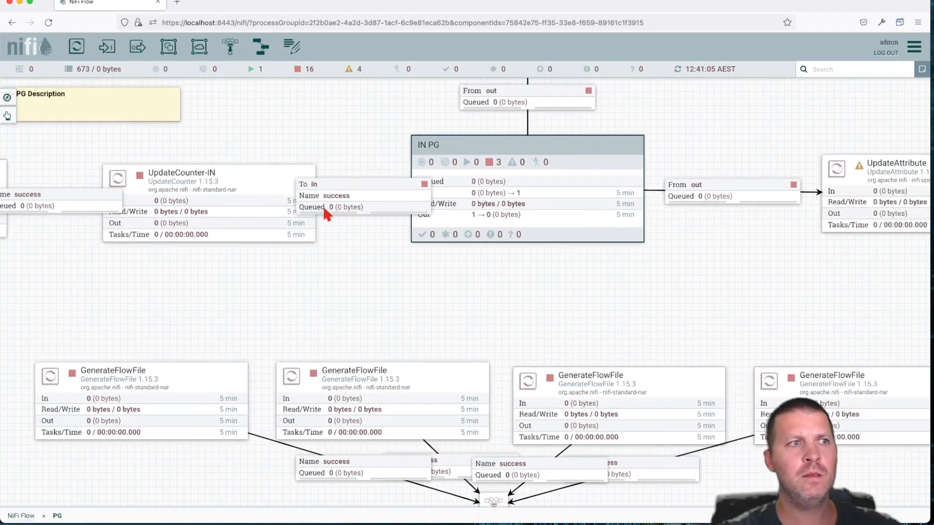
pyautogui.click(263, 188)
pyautogui.hotkey('ctrl', 'c')
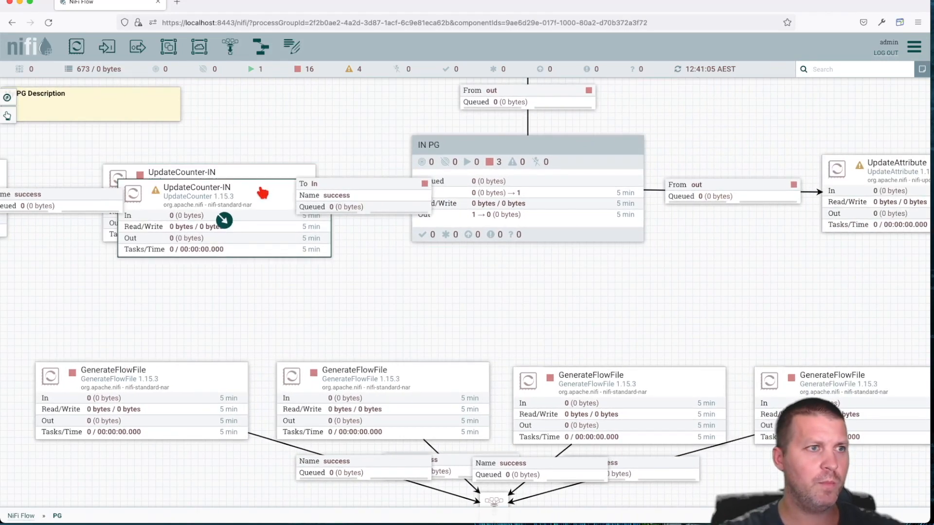
pyautogui.hotkey('ctrl', 'v')
# Step: Reroute IN PG's out connection from UpdateAttribute to the copied UpdateCounter and connect the copy's success relationship to UpdateAttribute
pyautogui.click(775, 195)
pyautogui.moveTo(820, 201); pyautogui.dragTo(842, 194)
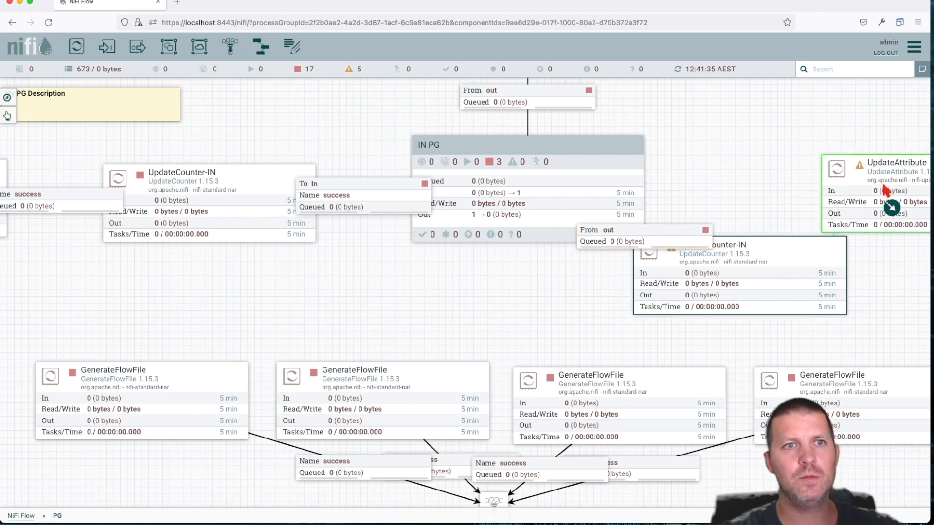
pyautogui.click(647, 409)
# Step: Rename the copied UpdateCounter processor UpdateCounter-OUT and apply the configuration
pyautogui.doubleClick(724, 298)
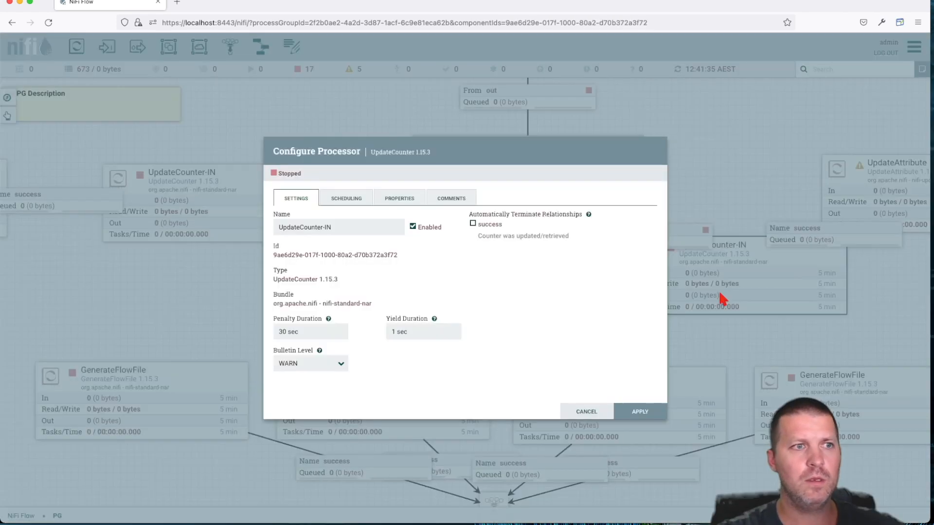
pyautogui.click(345, 227)
pyautogui.press('BackSpace')
pyautogui.press('BackSpace')
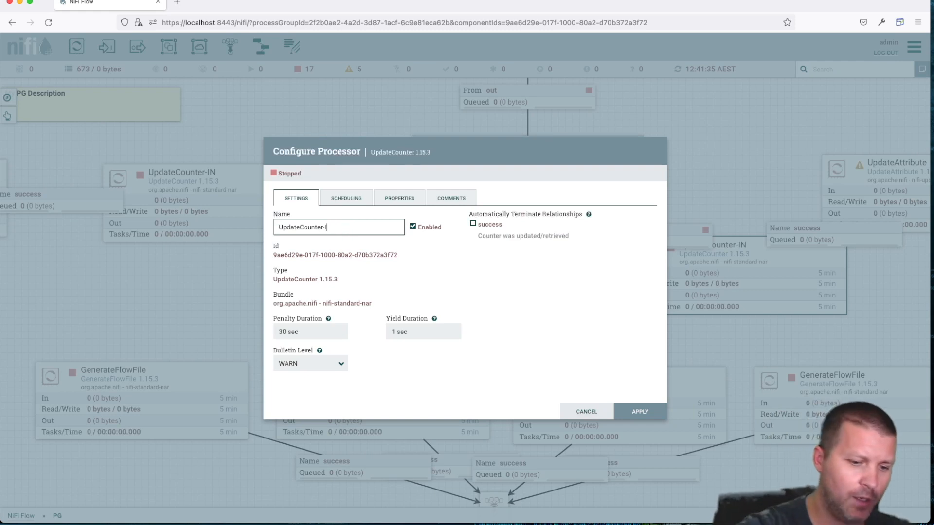
pyautogui.write('OUT')
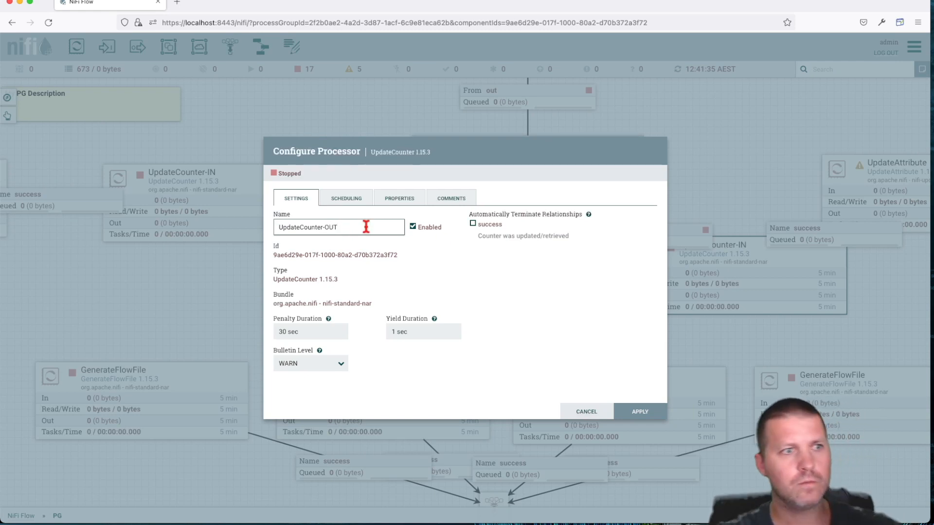
pyautogui.click(640, 411)
# Step: Start the UpdateCounter-OUT processor
pyautogui.moveTo(874, 294); pyautogui.dragTo(771, 285)
pyautogui.rightClick(765, 271)
pyautogui.click(783, 292)
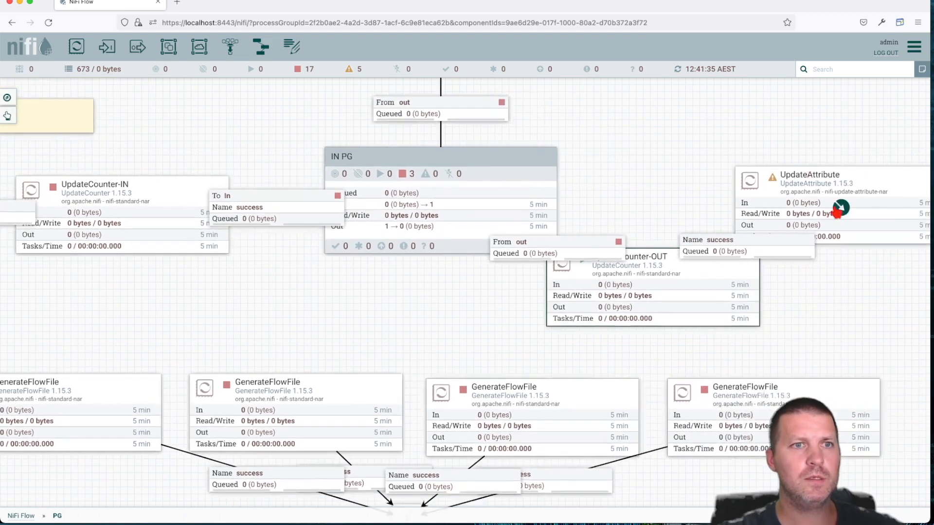
# Step: Arrange UpdateCounter-OUT and its downstream UpdateAttribute in a row to the right of IN PG
pyautogui.click(837, 214)
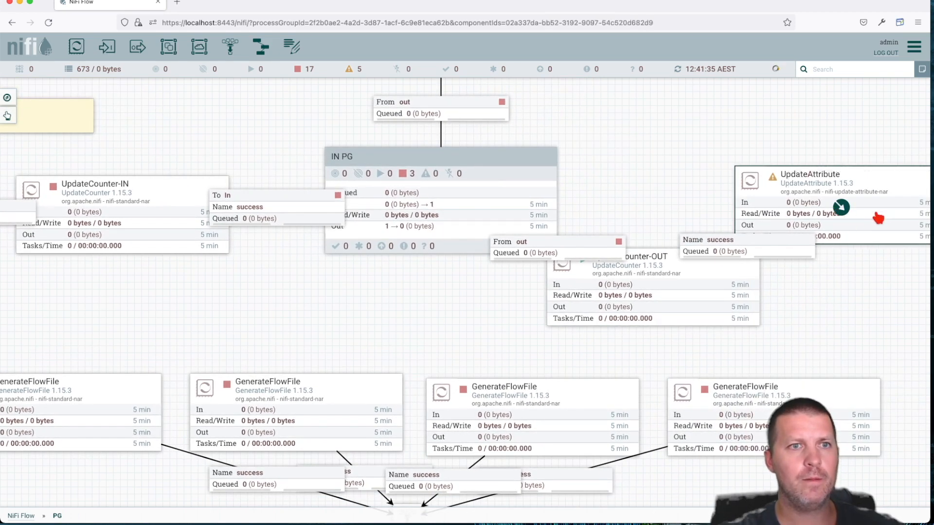
pyautogui.scroll(-2, 825, 264)
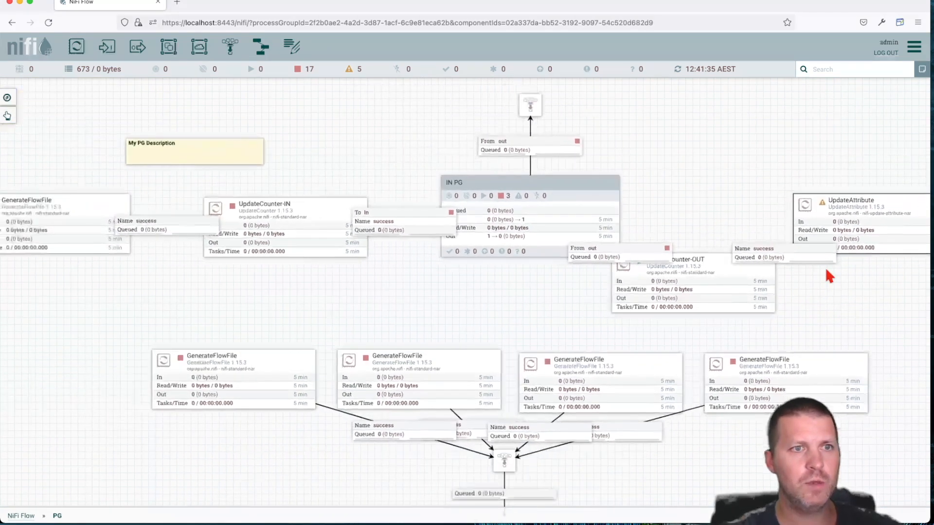
pyautogui.scroll(-5, 827, 270)
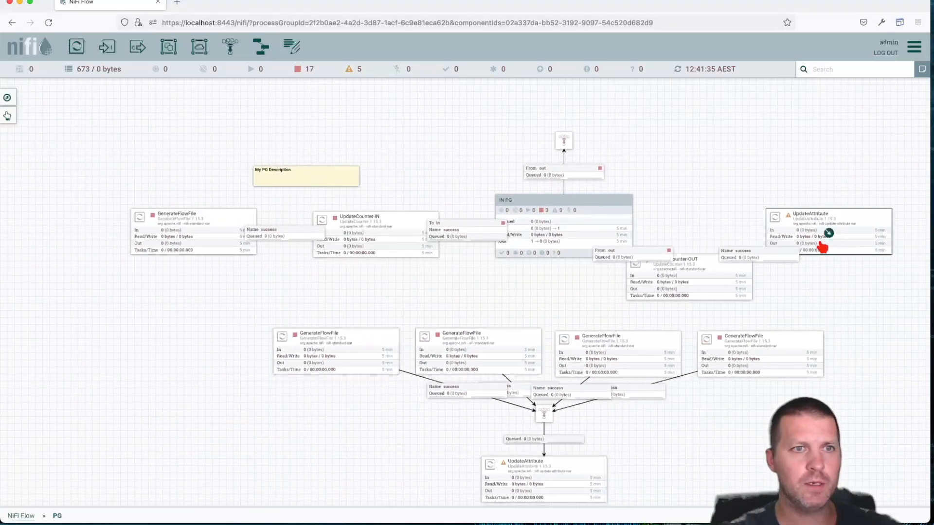
pyautogui.moveTo(813, 222); pyautogui.dragTo(890, 228)
pyautogui.moveTo(715, 272); pyautogui.dragTo(772, 214)
pyautogui.moveTo(886, 222); pyautogui.dragTo(903, 201)
pyautogui.moveTo(813, 266); pyautogui.dragTo(782, 261)
# Step: Start the upper GenerateFlowFile, UpdateCounter-IN and the IN PG process group
pyautogui.rightClick(159, 217)
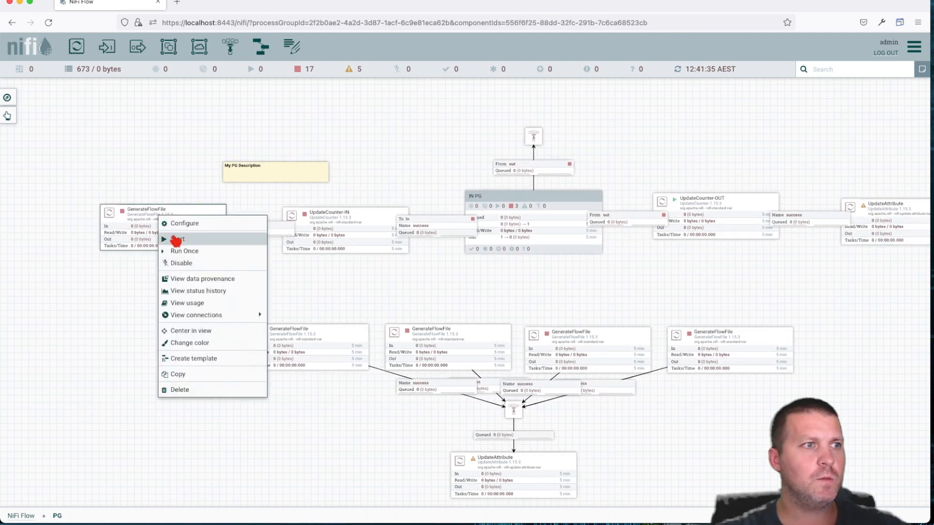
pyautogui.click(176, 240)
pyautogui.rightClick(316, 234)
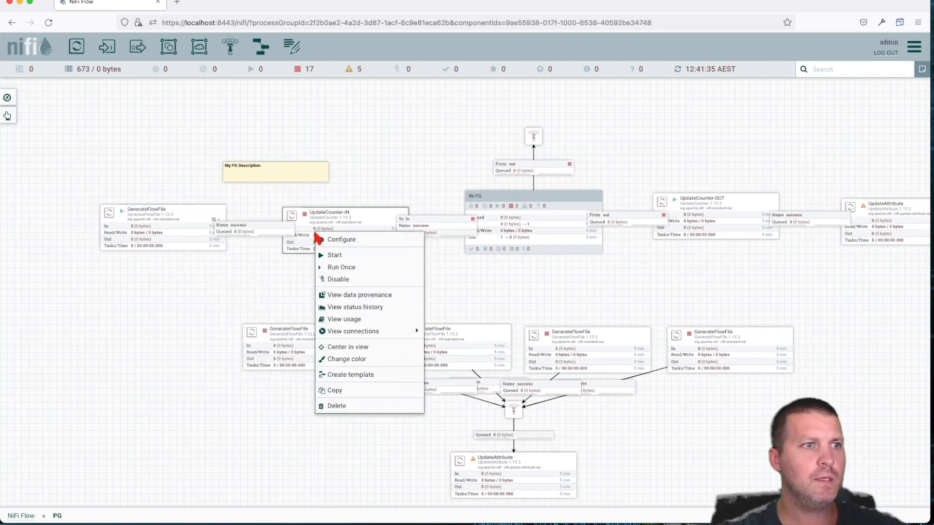
pyautogui.click(331, 255)
pyautogui.rightClick(485, 235)
pyautogui.click(518, 283)
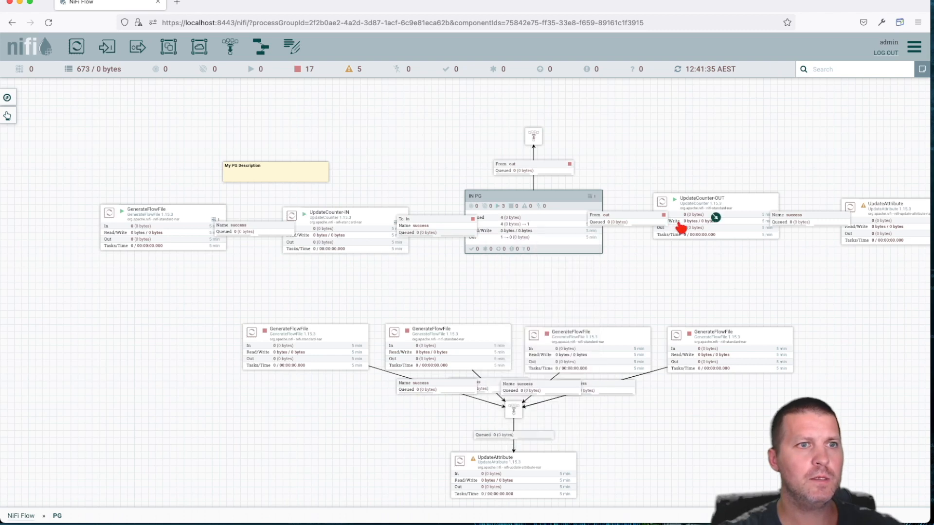
# Step: Refresh the canvas repeatedly and examine how many FlowFiles pass through IN PG and UpdateCounter-OUT into the success queue
pyautogui.rightClick(800, 262)
pyautogui.click(810, 271)
pyautogui.click(808, 225)
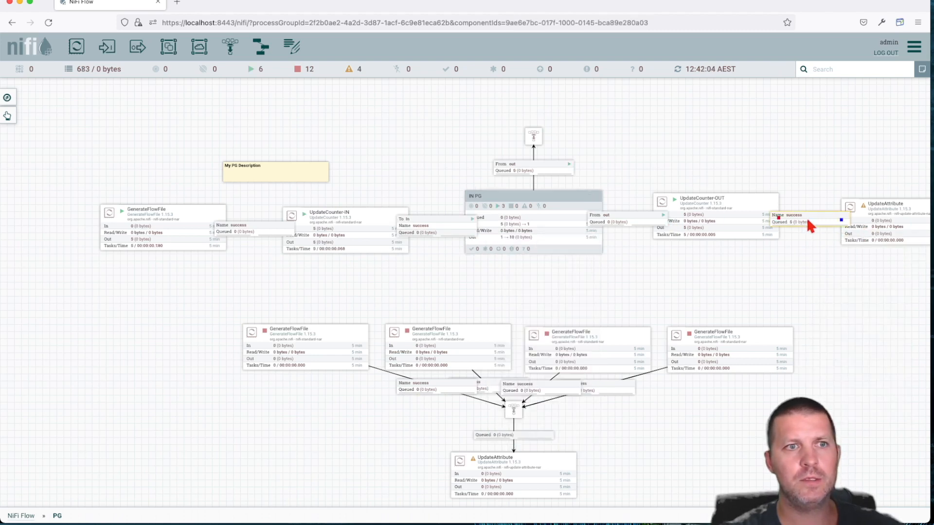
pyautogui.rightClick(790, 265)
pyautogui.click(798, 268)
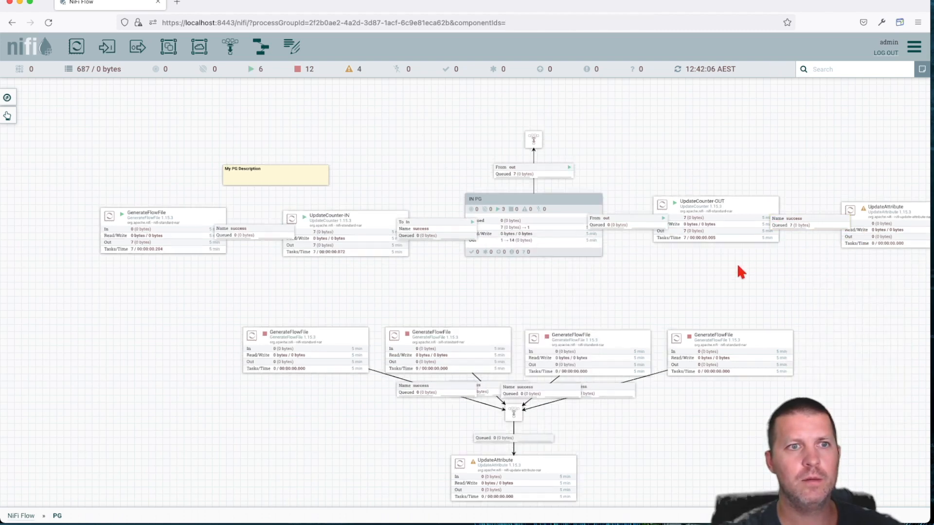
pyautogui.moveTo(737, 264); pyautogui.dragTo(736, 269)
pyautogui.scroll(2, 779, 247)
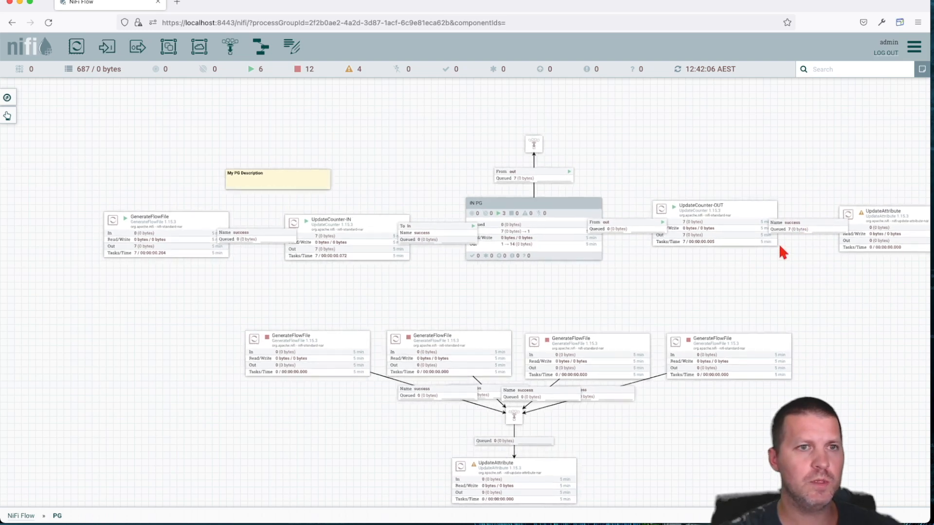
pyautogui.scroll(3, 795, 234)
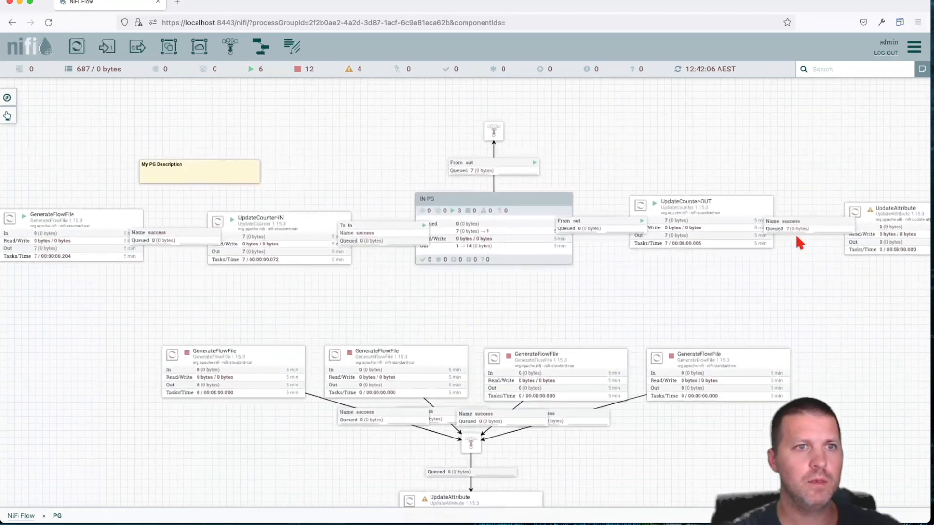
pyautogui.rightClick(611, 320)
pyautogui.click(634, 327)
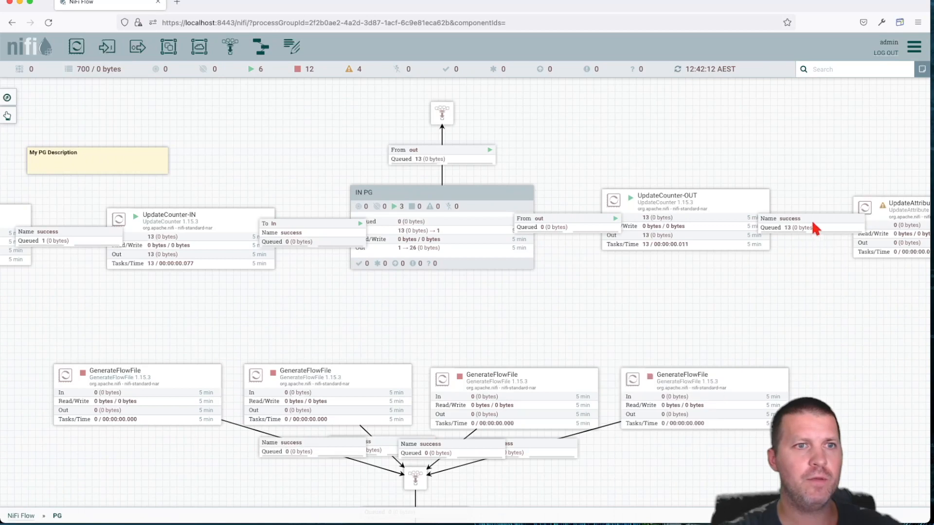
# Step: Stop the upper GenerateFlowFile and refresh the canvas statistics
pyautogui.moveTo(626, 306); pyautogui.dragTo(755, 306)
pyautogui.rightClick(115, 222)
pyautogui.click(139, 246)
pyautogui.rightClick(199, 287)
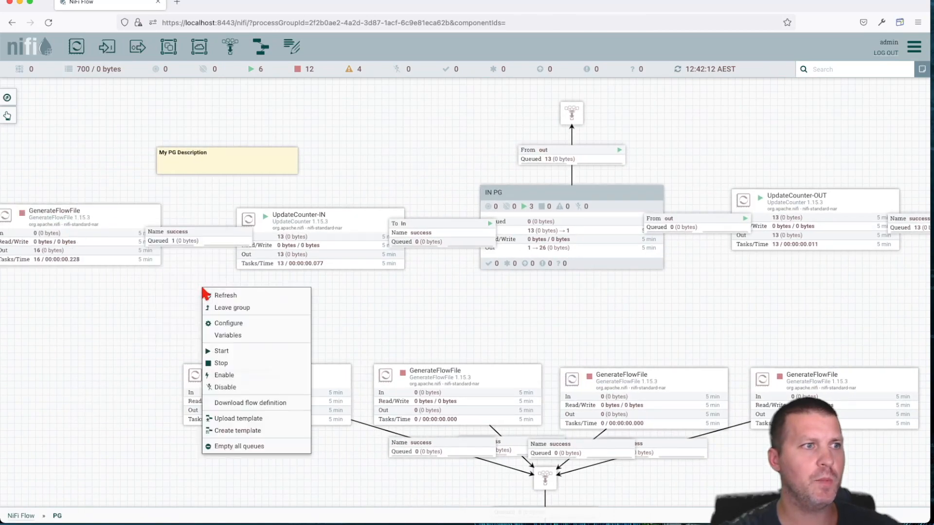
pyautogui.click(225, 299)
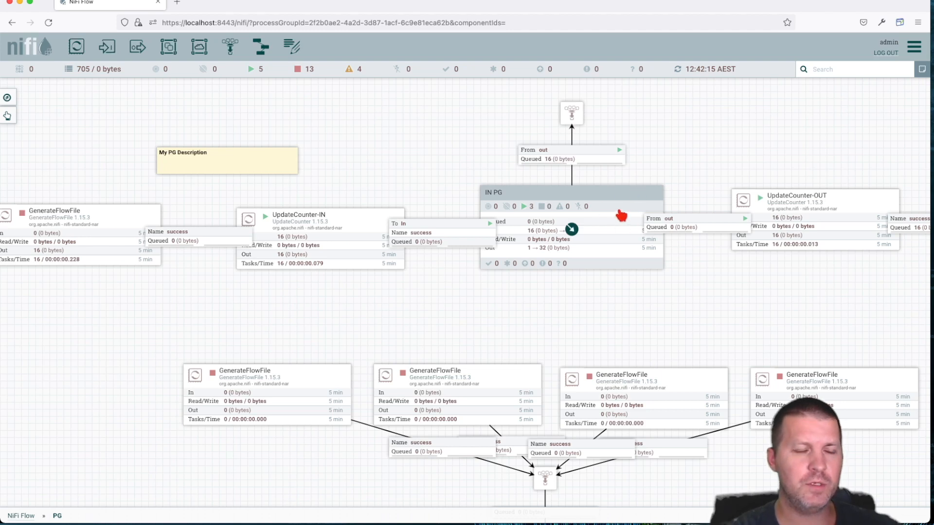
# Step: Shift UpdateCounter-OUT slightly down and to the right, and refresh the canvas to check the queues around IN PG
pyautogui.moveTo(832, 209); pyautogui.dragTo(843, 220)
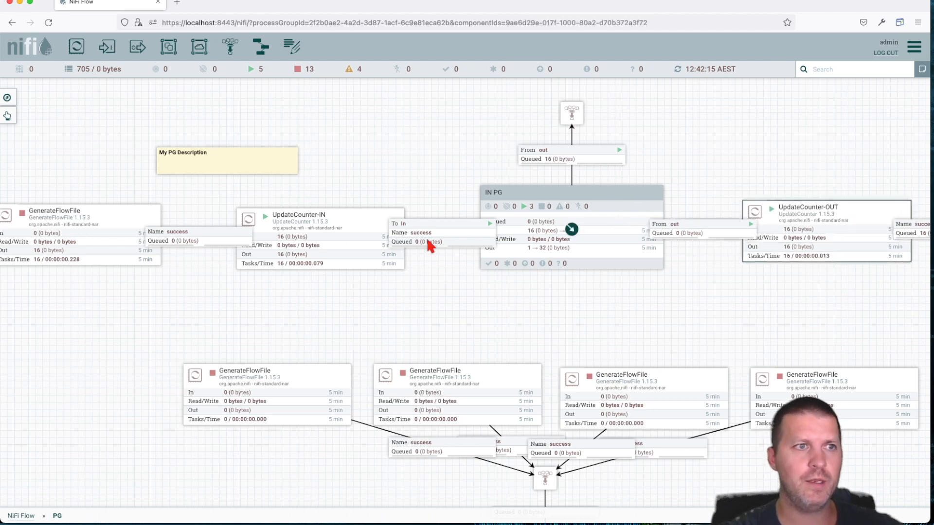
pyautogui.moveTo(563, 285); pyautogui.dragTo(539, 286)
pyautogui.rightClick(513, 286)
pyautogui.click(539, 294)
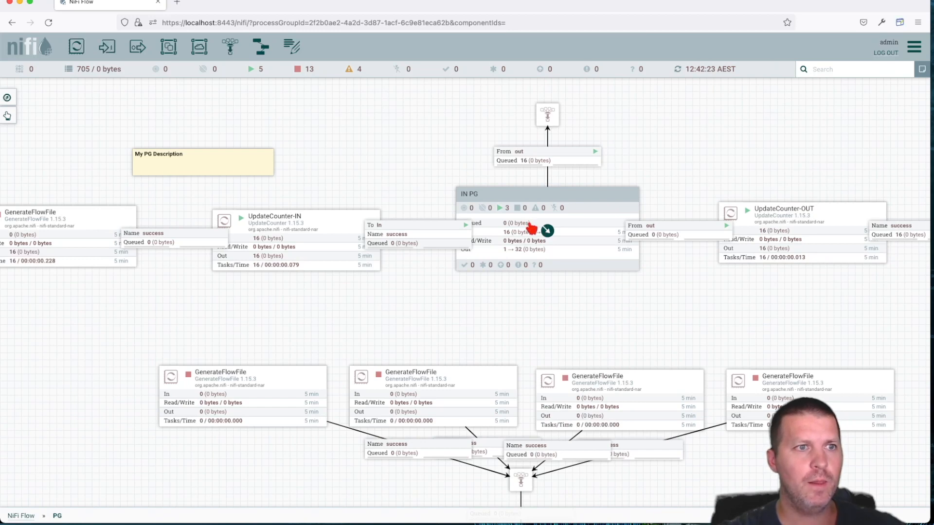
pyautogui.moveTo(848, 284); pyautogui.dragTo(799, 291)
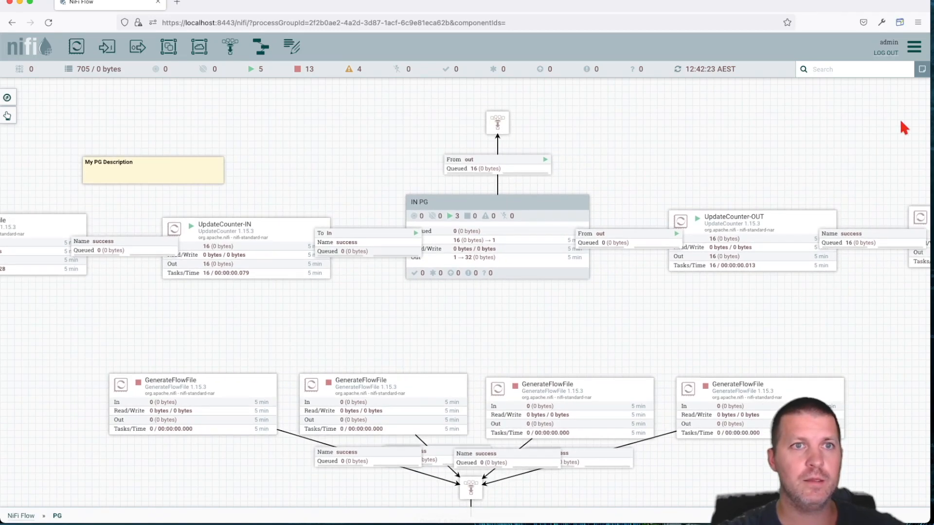
# Step: View the NiFi Counters and compare the values for UpdateCounter-IN and UpdateCounter-OUT
pyautogui.click(914, 46)
pyautogui.click(875, 77)
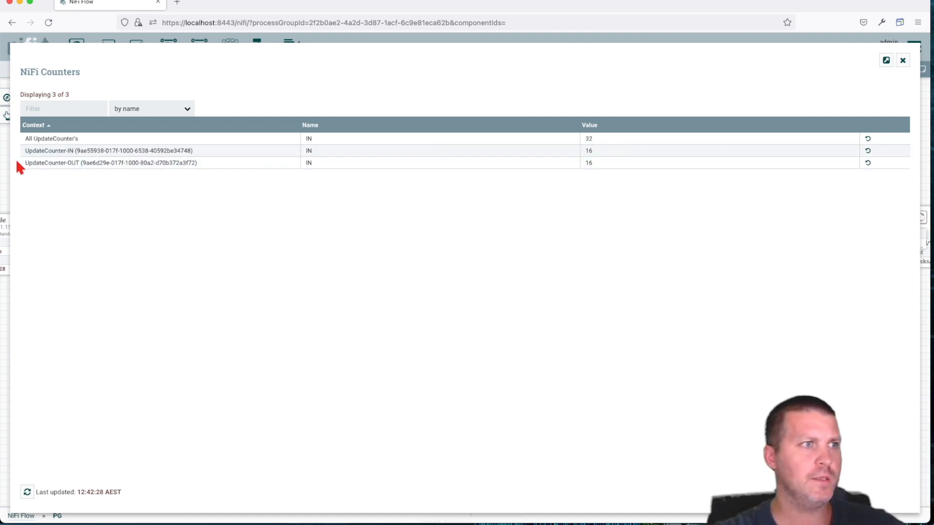
pyautogui.click(903, 60)
# Step: View the NiFi Bulletin Board and close it
pyautogui.hscroll(3, 824, 142)
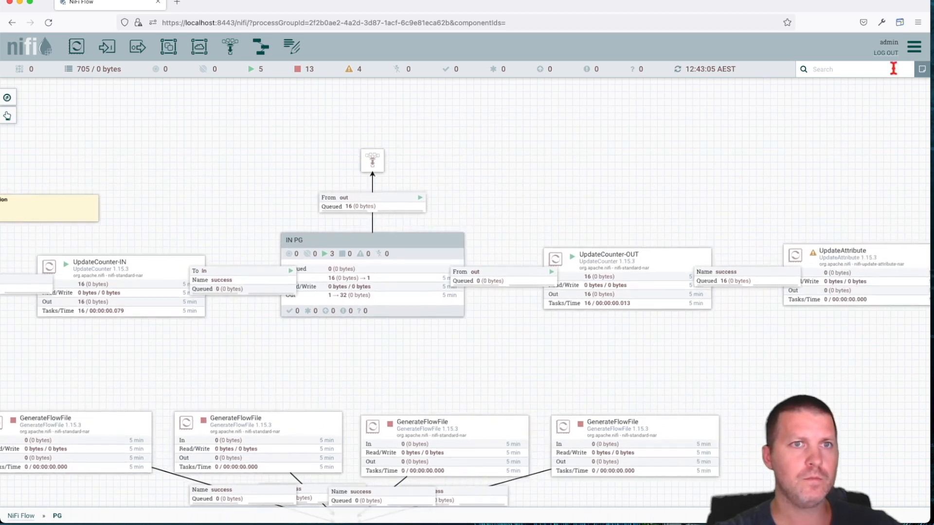
pyautogui.click(914, 46)
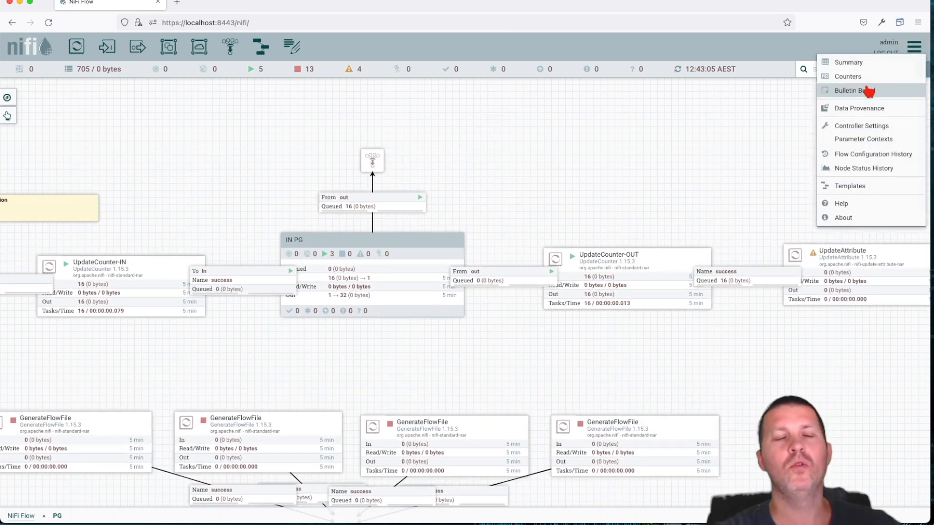
pyautogui.click(869, 91)
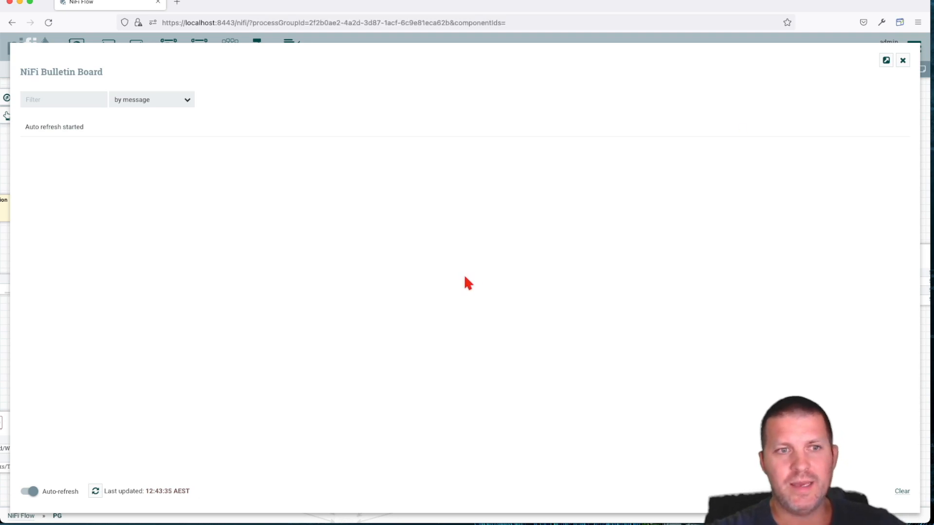
pyautogui.click(903, 61)
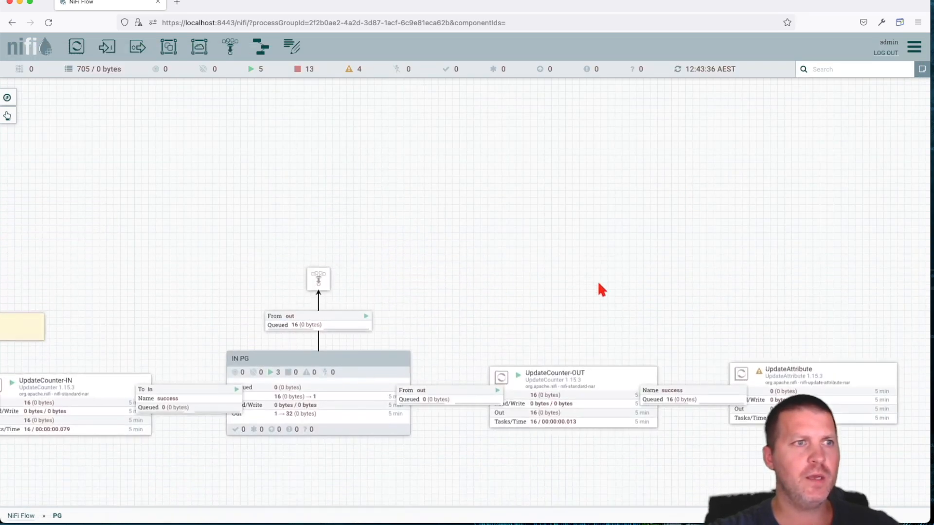
pyautogui.moveTo(76, 46); pyautogui.dragTo(506, 161)
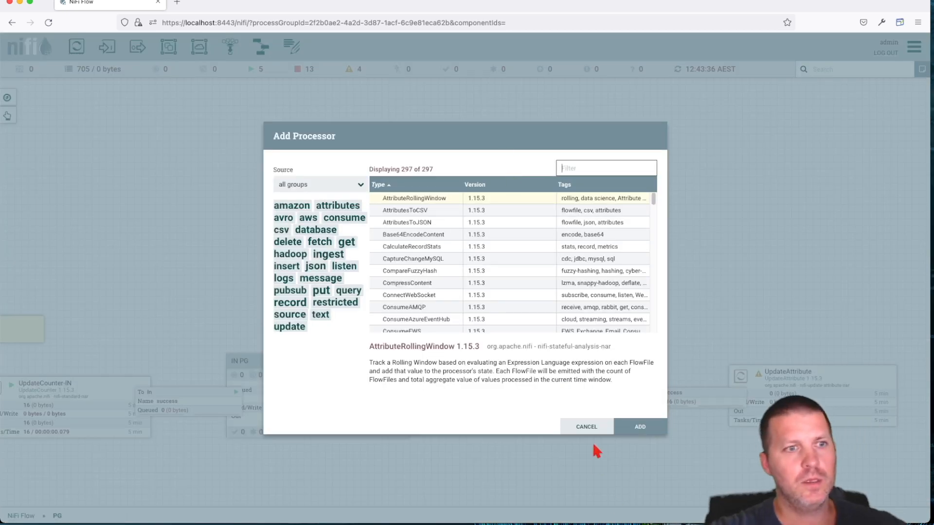
pyautogui.click(586, 426)
pyautogui.moveTo(538, 457); pyautogui.dragTo(715, 283)
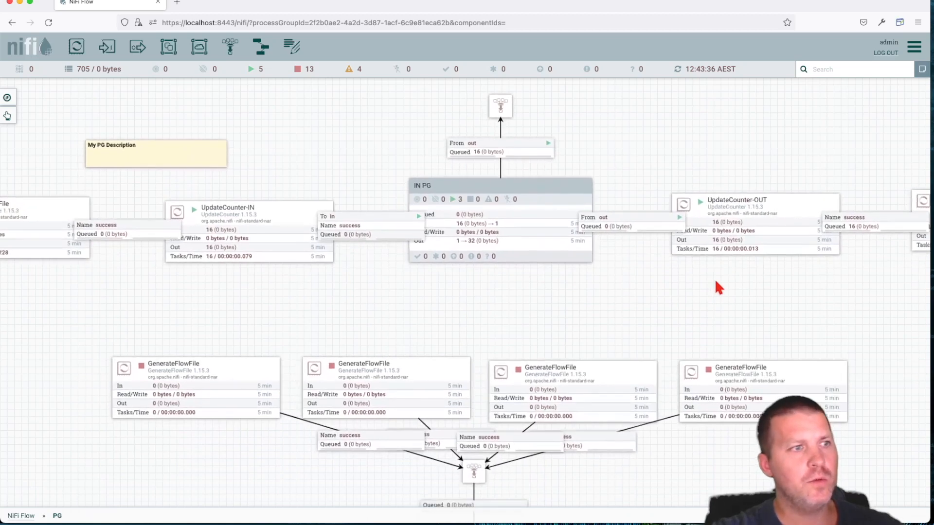
# Step: Duplicate the upper GenerateFlowFile and place the copy in the empty area above IN PG
pyautogui.moveTo(539, 323); pyautogui.dragTo(607, 326)
pyautogui.moveTo(263, 301); pyautogui.dragTo(423, 278)
pyautogui.click(278, 221)
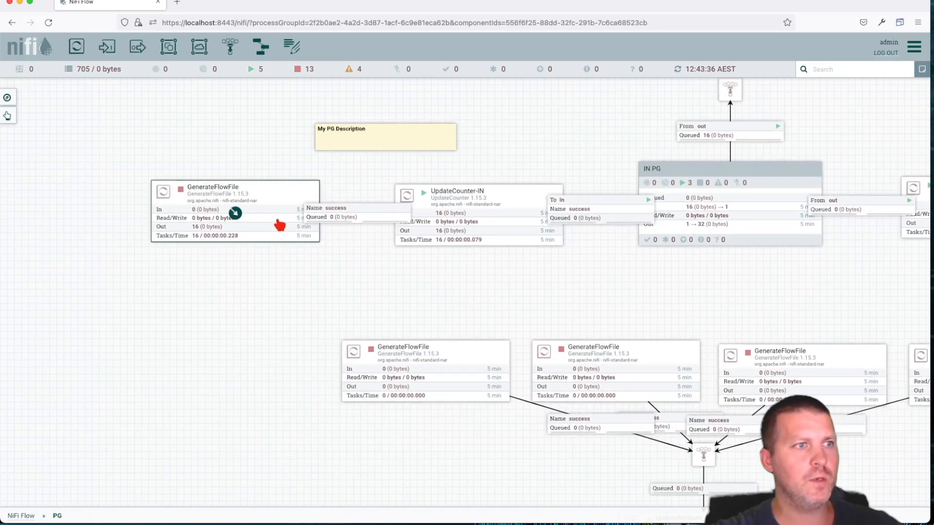
pyautogui.moveTo(319, 327); pyautogui.dragTo(214, 384)
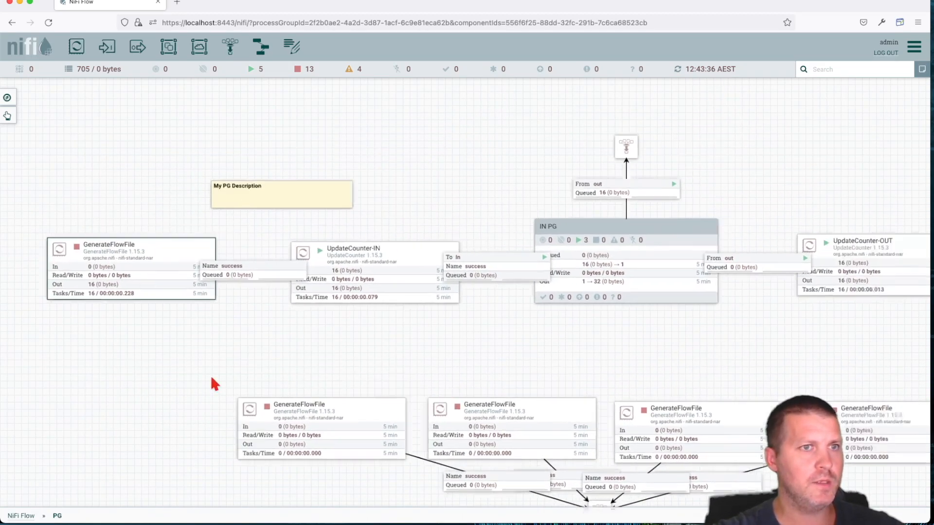
pyautogui.press('super+v')
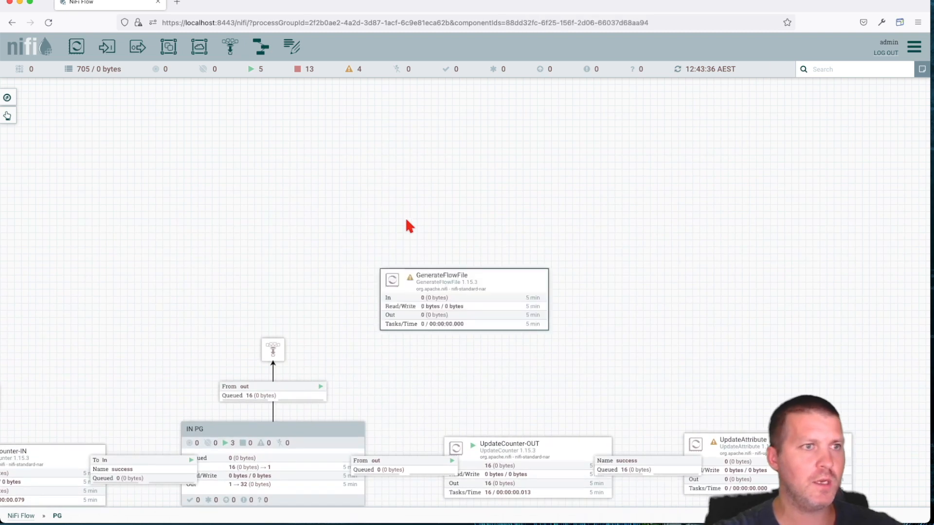
pyautogui.moveTo(464, 301); pyautogui.dragTo(391, 210)
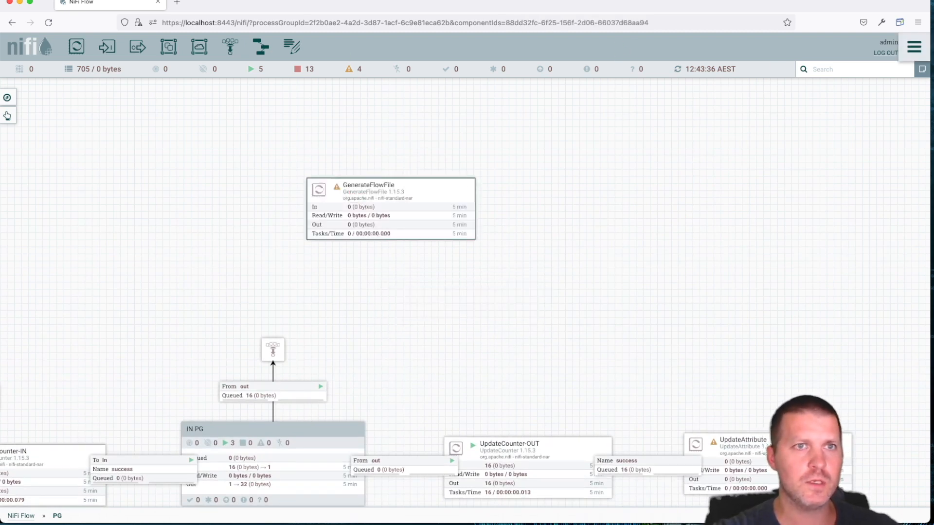
pyautogui.moveTo(423, 204); pyautogui.dragTo(390, 192)
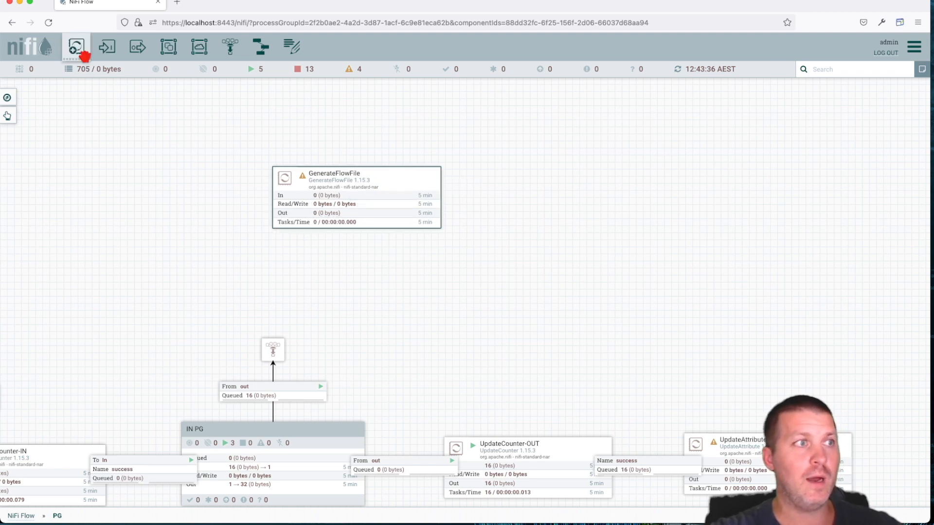
# Step: Add an EvaluateJsonPath processor beside the new GenerateFlowFile and connect GenerateFlowFile to it for the success relationship
pyautogui.moveTo(77, 49); pyautogui.dragTo(583, 213)
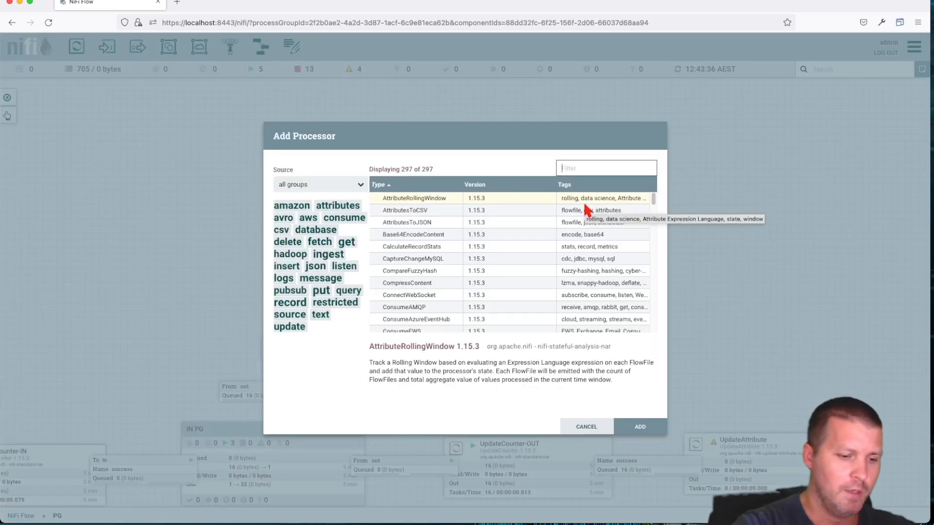
pyautogui.write('eval')
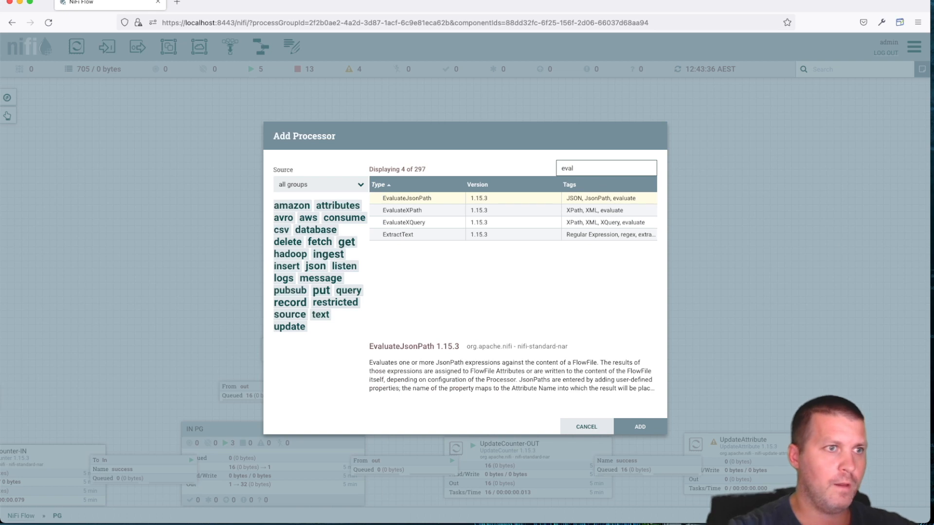
pyautogui.doubleClick(404, 199)
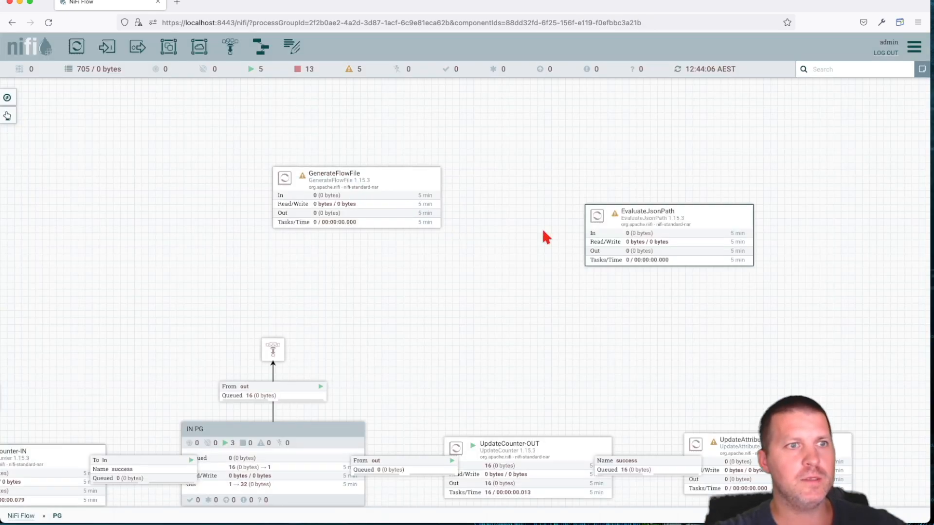
pyautogui.moveTo(363, 198); pyautogui.dragTo(599, 213)
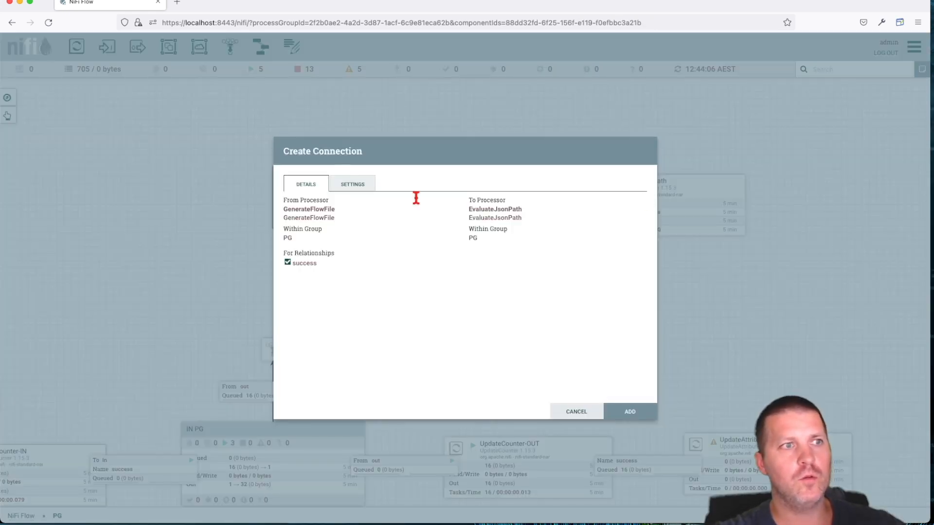
pyautogui.click(628, 414)
# Step: Set the run schedule of the new GenerateFlowFile to 100 sec and apply the configuration
pyautogui.rightClick(387, 186)
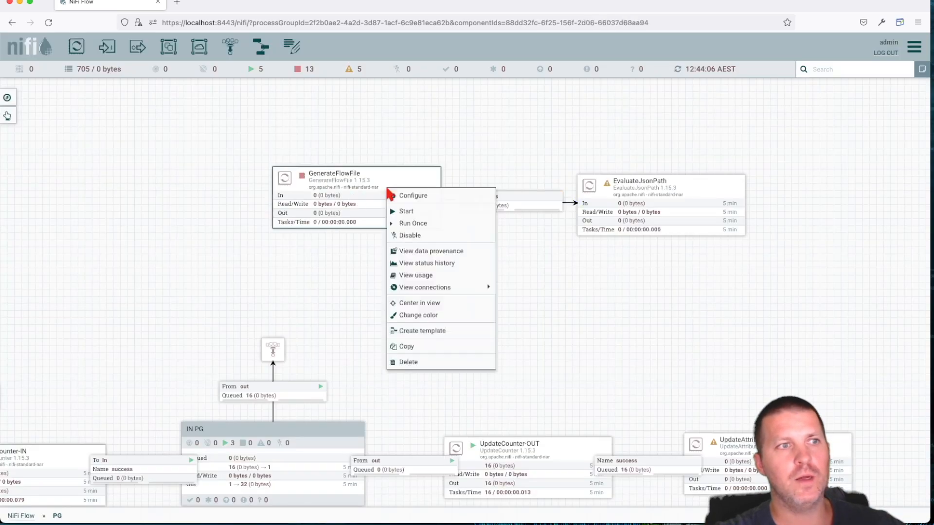
pyautogui.click(411, 192)
pyautogui.click(347, 200)
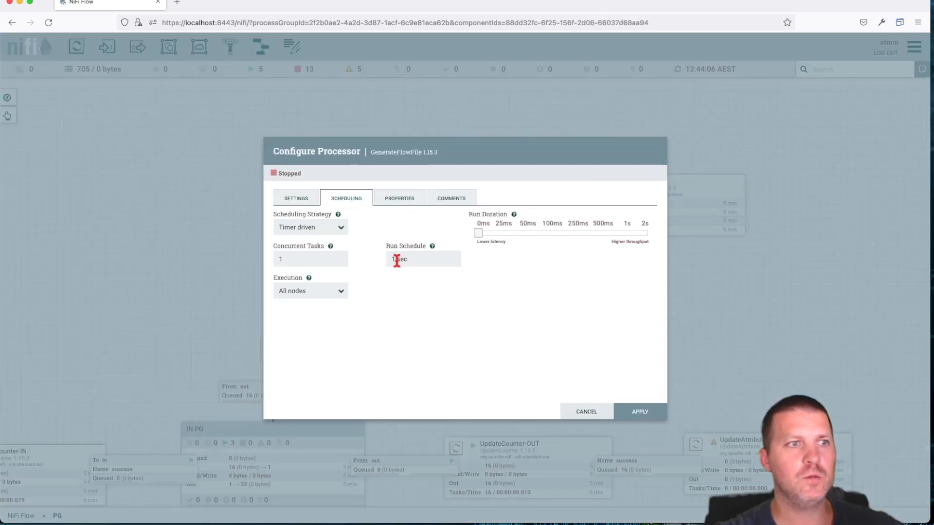
pyautogui.click(395, 259)
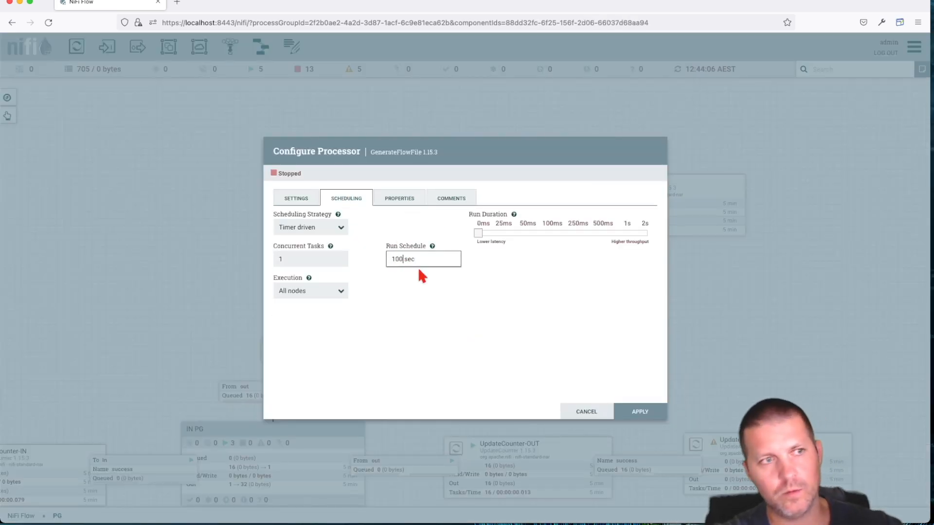
pyautogui.write('00')
pyautogui.click(640, 411)
# Step: Add a property named root with the value $.root to EvaluateJsonPath and apply the configuration
pyautogui.rightClick(630, 208)
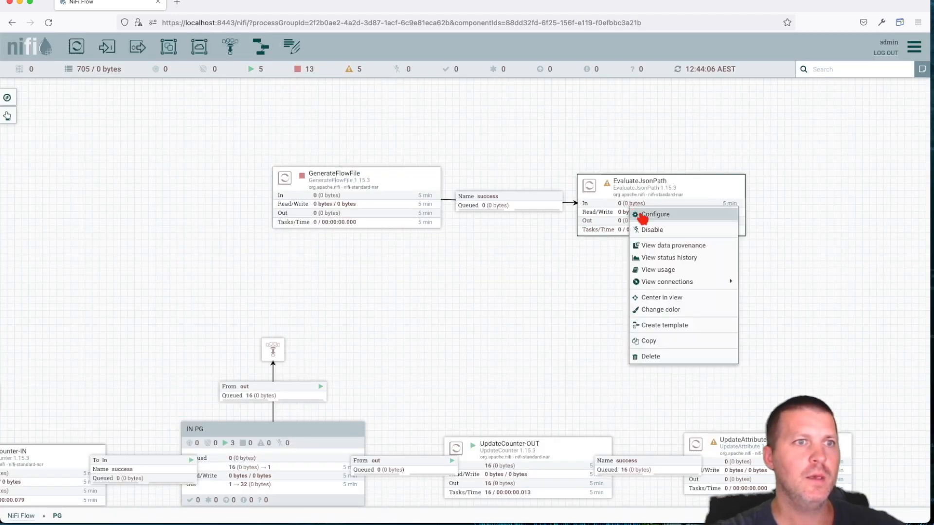
pyautogui.click(642, 216)
pyautogui.click(396, 201)
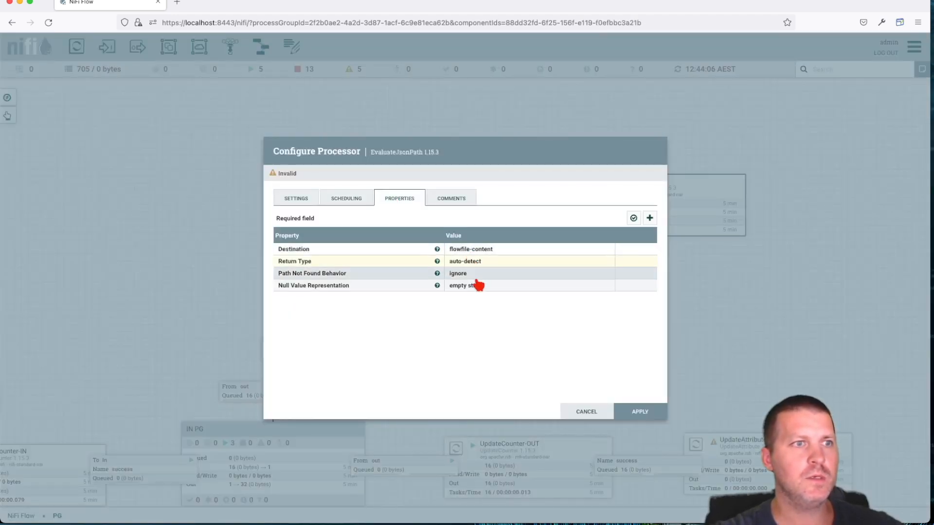
pyautogui.click(649, 218)
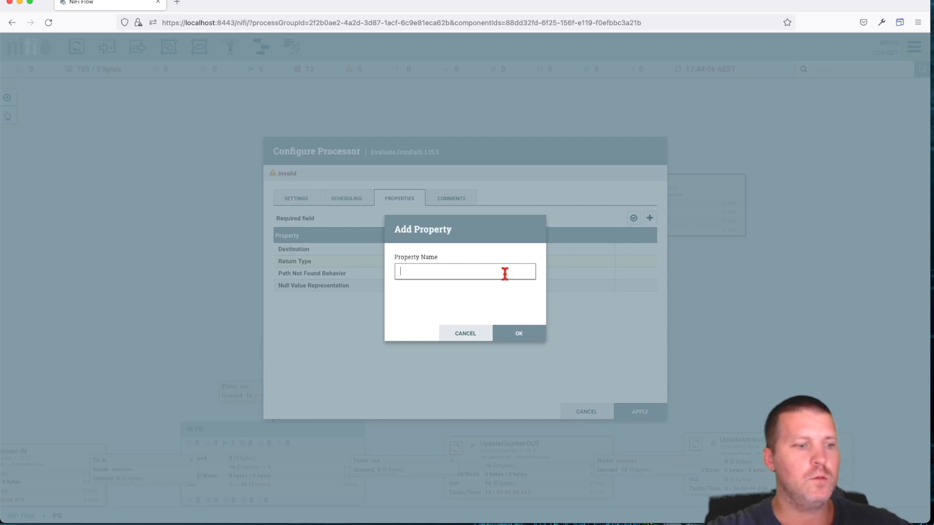
pyautogui.write('root')
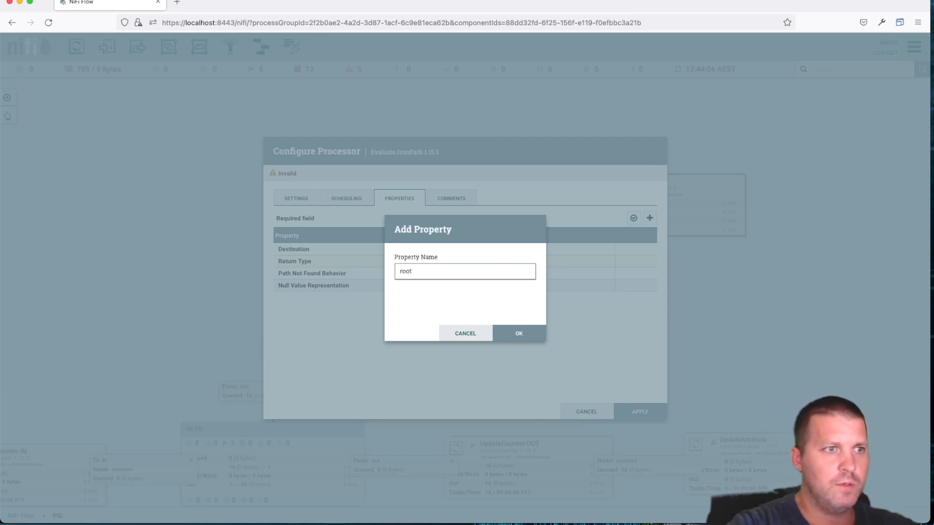
pyautogui.press('Return')
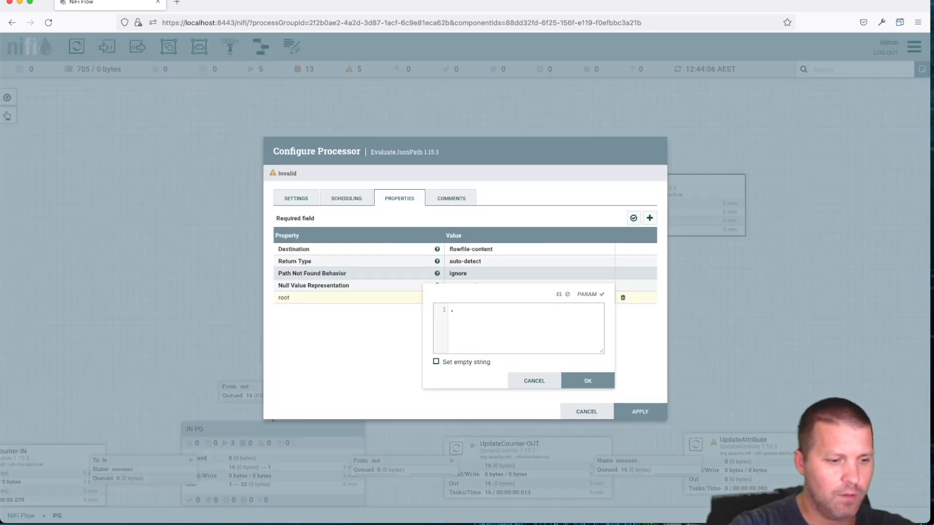
pyautogui.write('$.root')
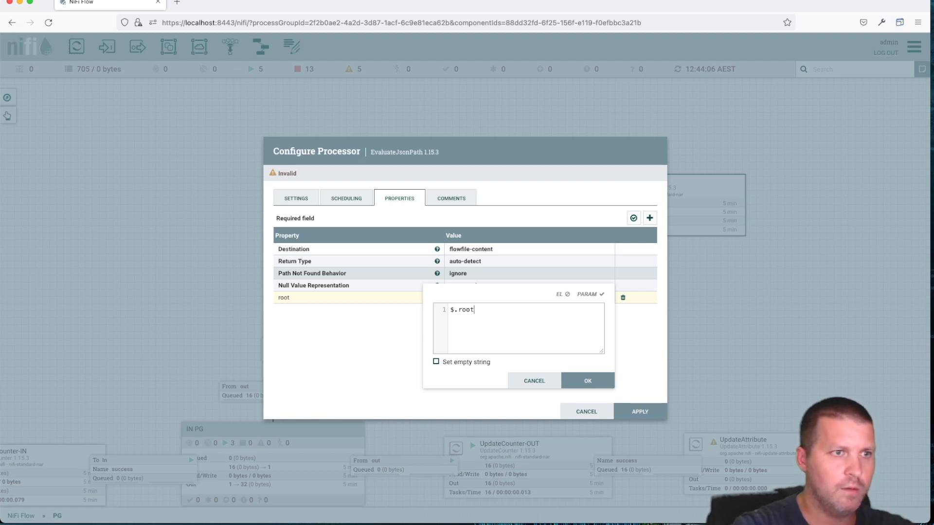
pyautogui.press('Return')
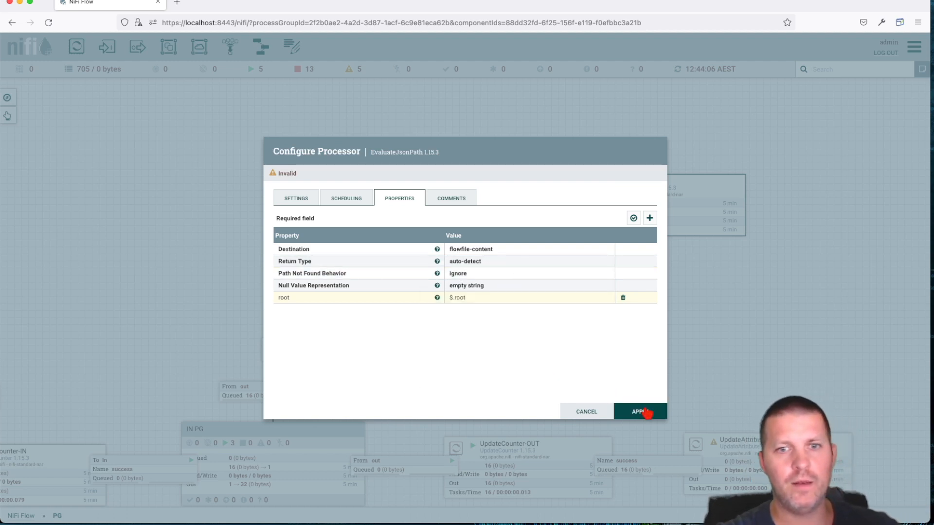
pyautogui.click(640, 412)
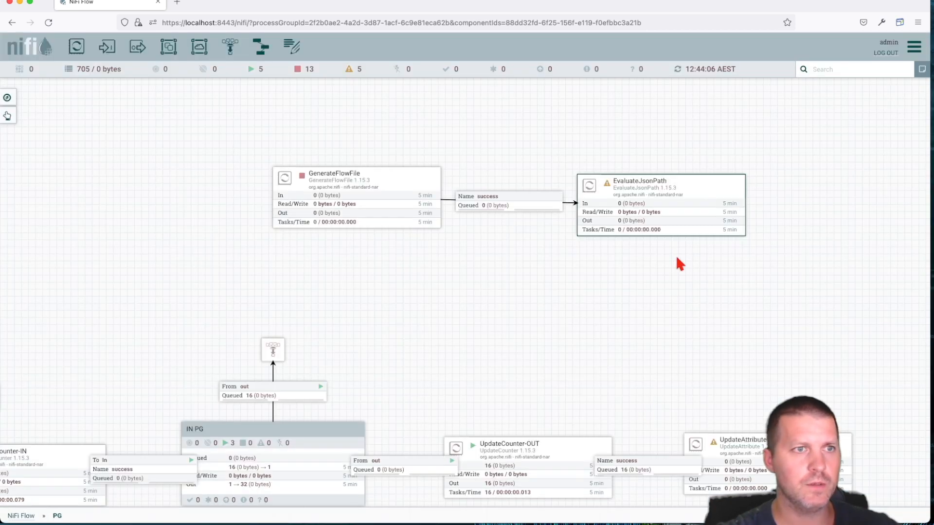
# Step: Move UpdateAttribute slightly up and connect EvaluateJsonPath to it for the failure, matched and unmatched relationships
pyautogui.moveTo(608, 188)
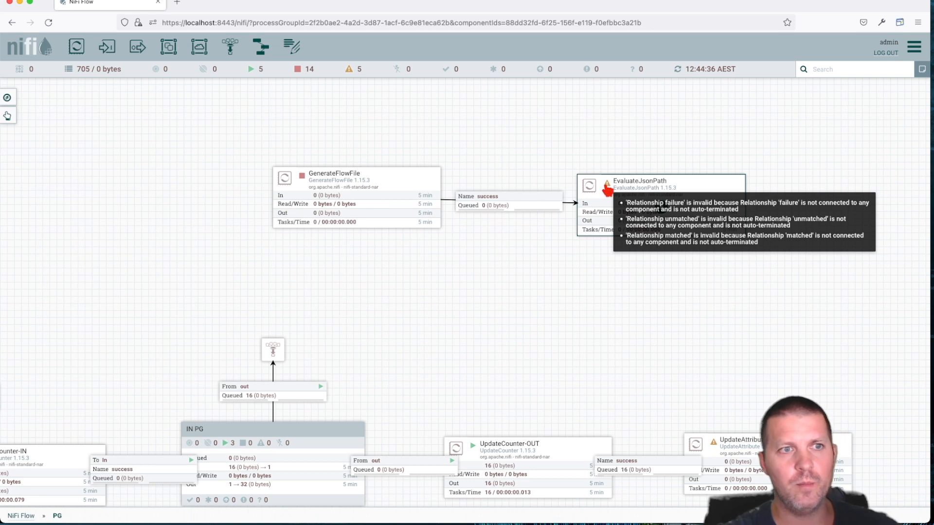
pyautogui.moveTo(715, 442); pyautogui.dragTo(711, 377)
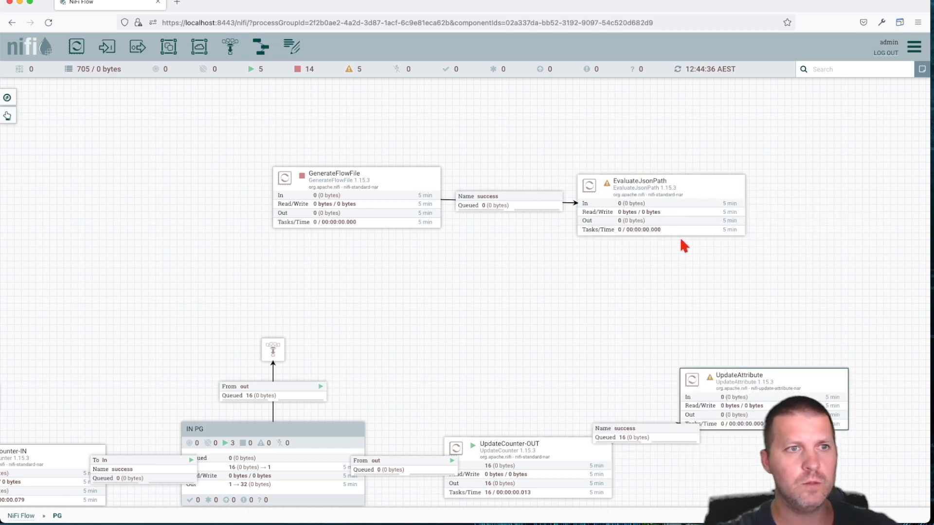
pyautogui.moveTo(669, 217)
pyautogui.moveTo(666, 215); pyautogui.dragTo(755, 397)
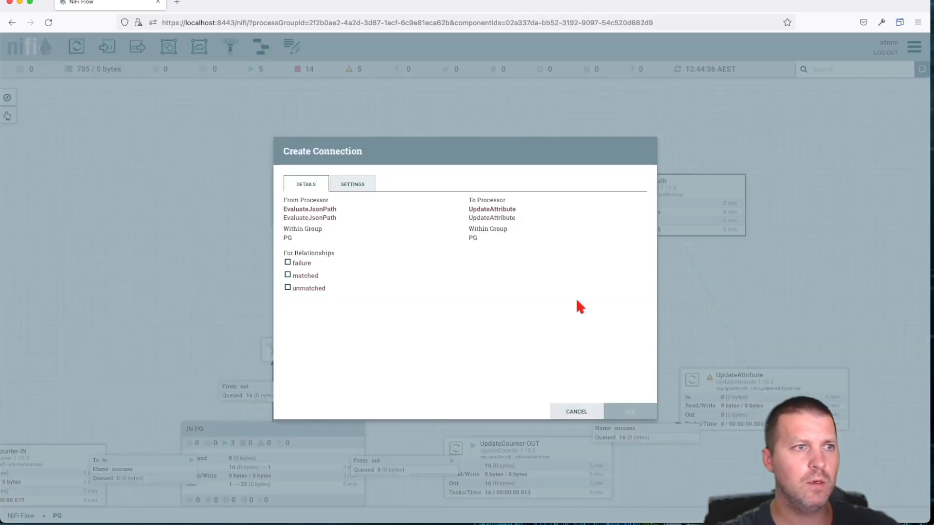
pyautogui.click(303, 263)
pyautogui.click(309, 276)
pyautogui.click(306, 288)
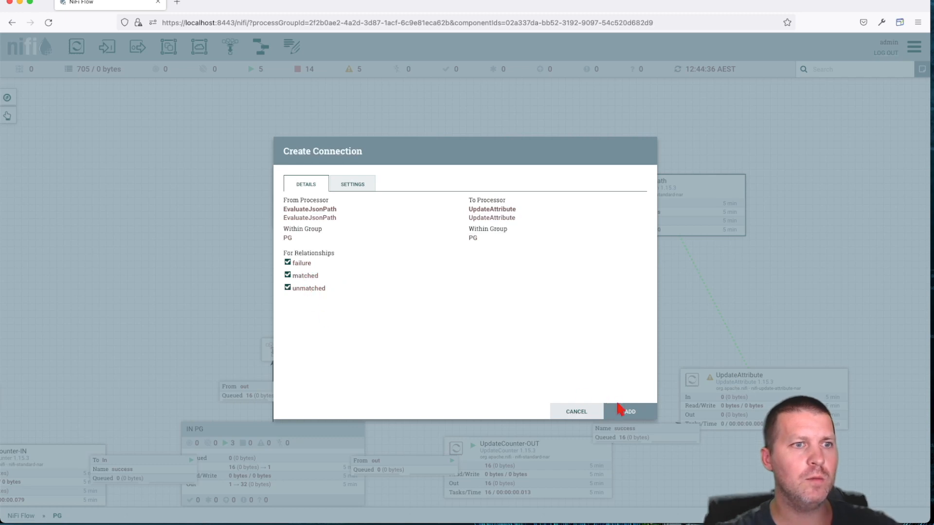
pyautogui.click(629, 411)
# Step: Start the new GenerateFlowFile and refresh the canvas
pyautogui.rightClick(386, 209)
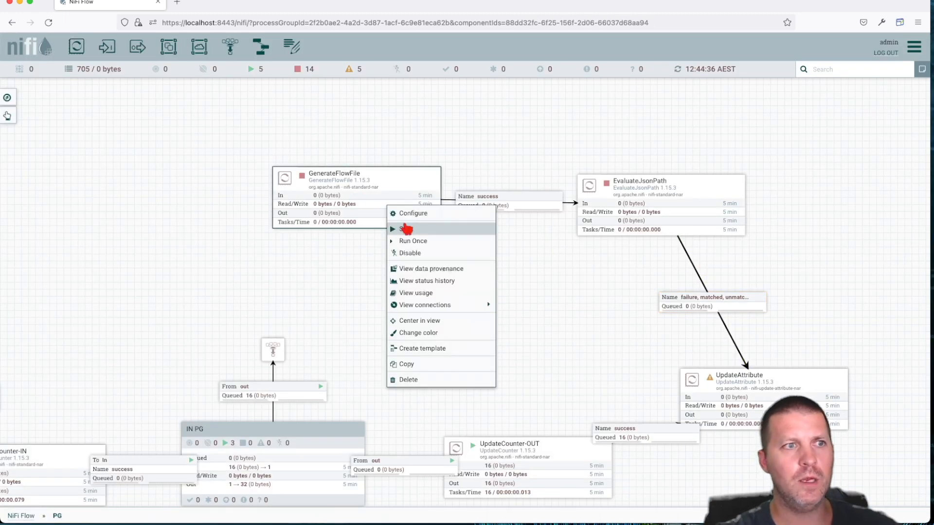
pyautogui.click(409, 229)
pyautogui.rightClick(395, 243)
pyautogui.click(404, 249)
# Step: Start EvaluateJsonPath, refresh the canvas, and stop the processor again
pyautogui.rightClick(608, 211)
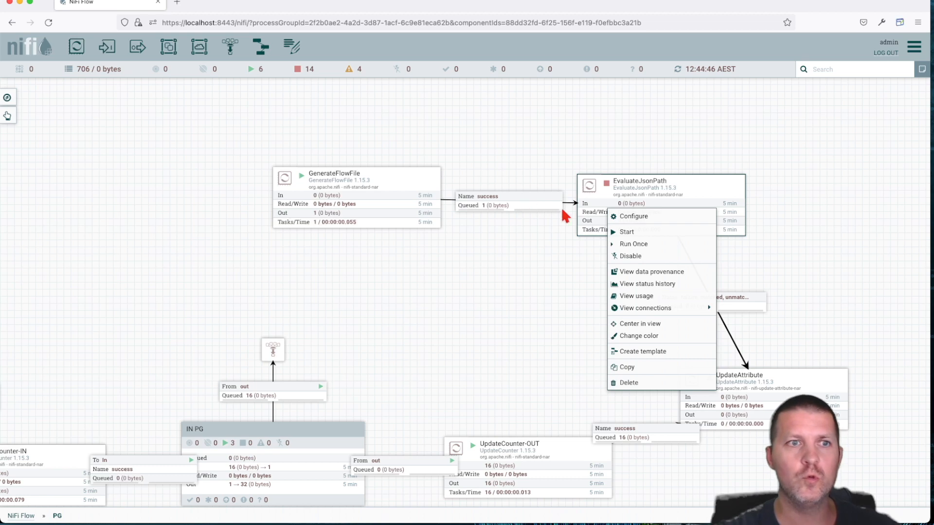
pyautogui.click(614, 232)
pyautogui.rightClick(547, 268)
pyautogui.click(553, 272)
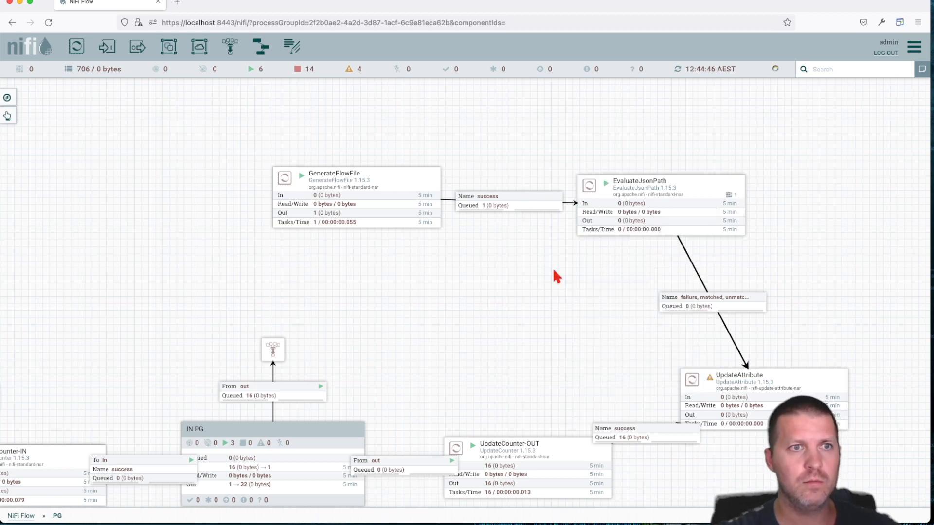
pyautogui.rightClick(619, 215)
pyautogui.click(630, 240)
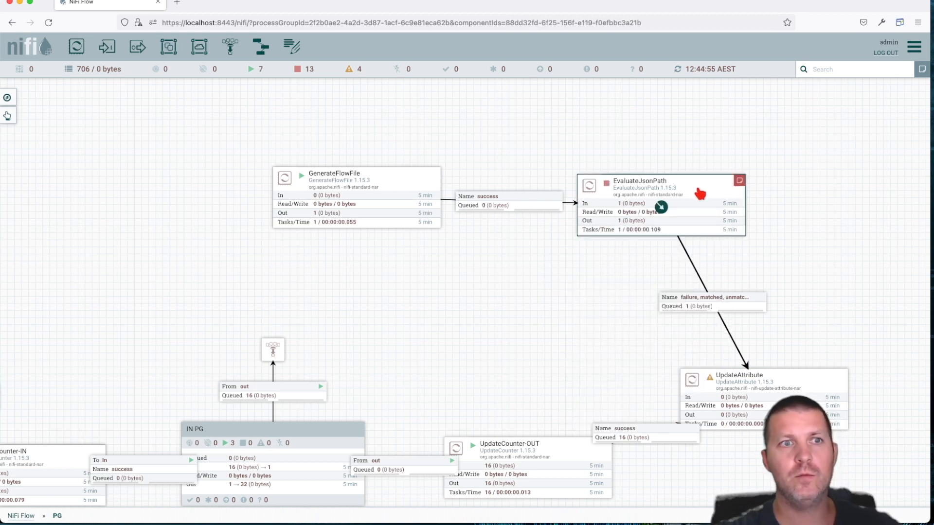
# Step: View the EvaluateJsonPath error in the NiFi Bulletin Board and follow its component link to the processor on the canvas
pyautogui.moveTo(740, 184)
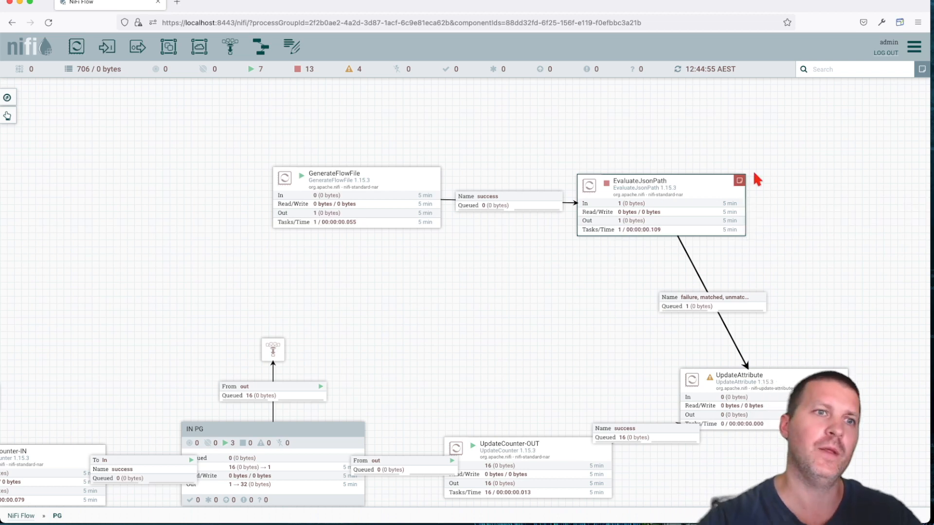
pyautogui.click(766, 195)
pyautogui.click(912, 52)
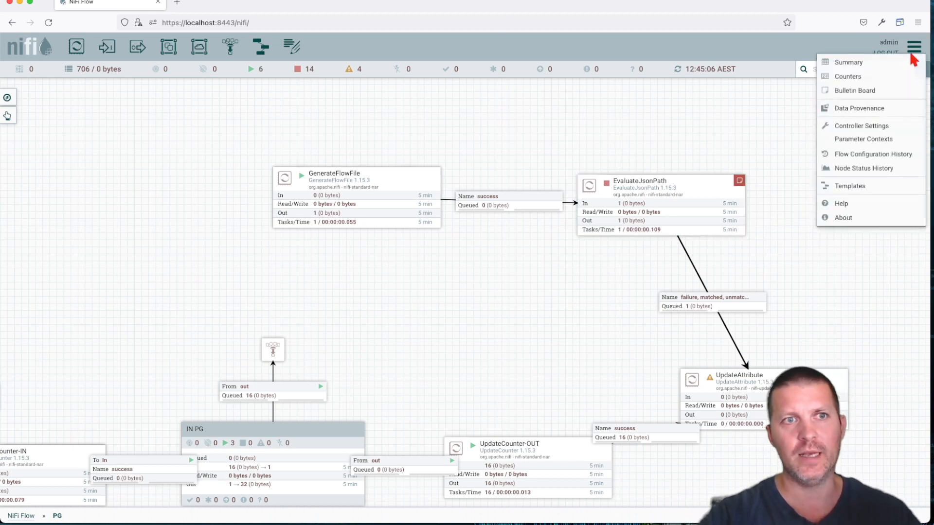
pyautogui.click(864, 90)
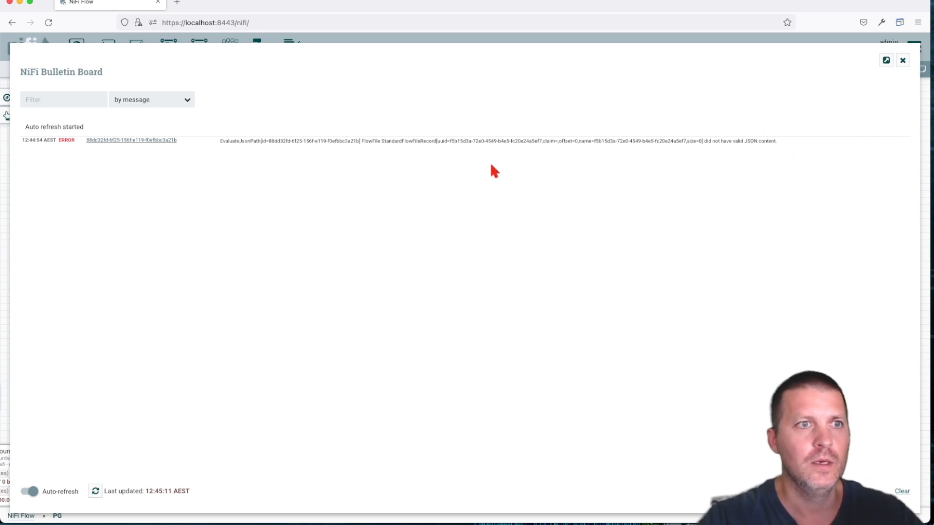
pyautogui.moveTo(230, 143); pyautogui.dragTo(177, 146)
pyautogui.click(154, 165)
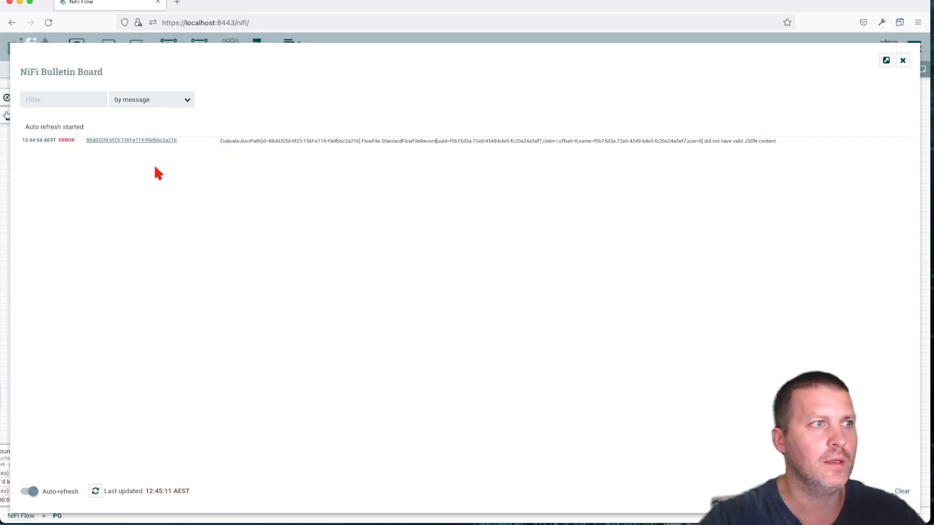
pyautogui.click(118, 141)
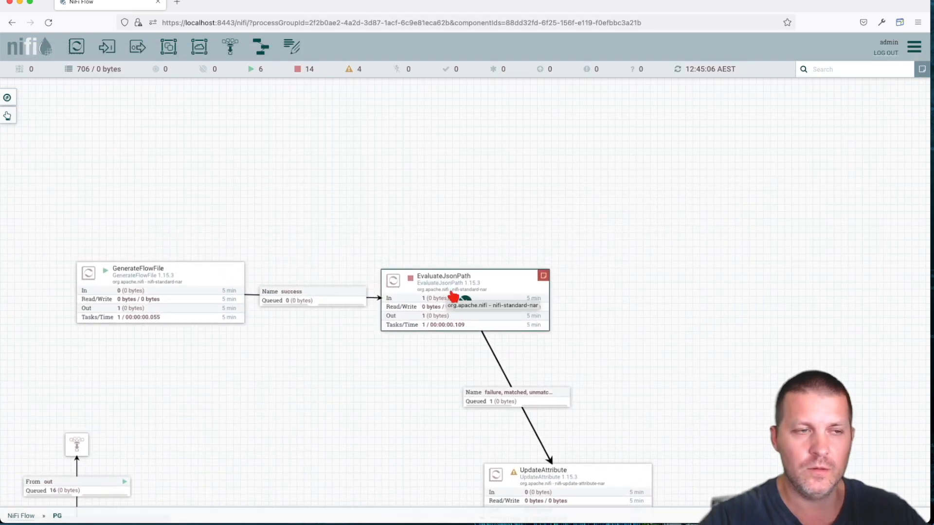
# Step: Reopen the Bulletin Board, read the error message and close the board
pyautogui.click(914, 47)
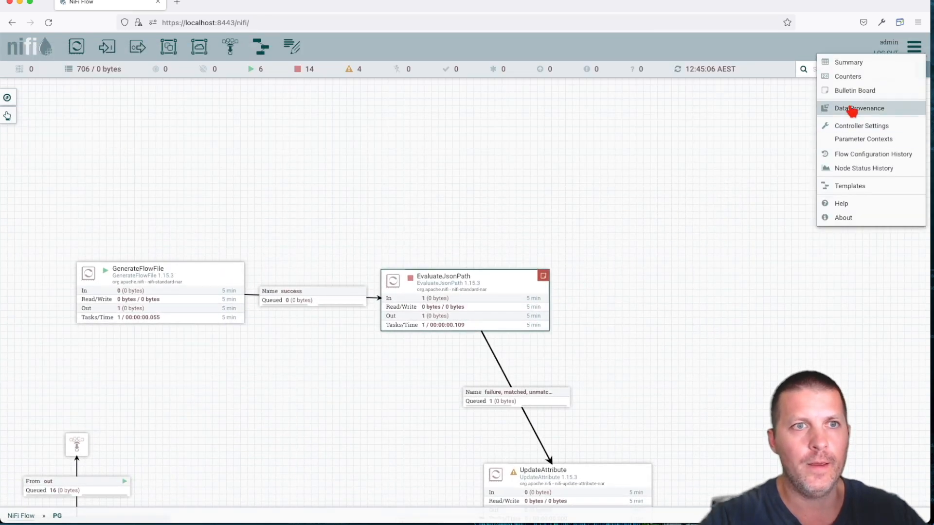
pyautogui.click(818, 97)
pyautogui.click(914, 47)
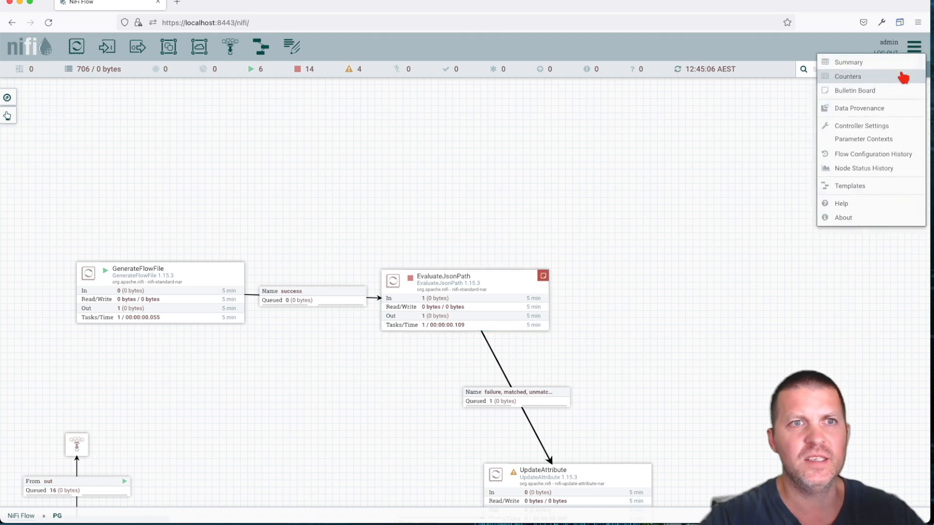
pyautogui.click(856, 90)
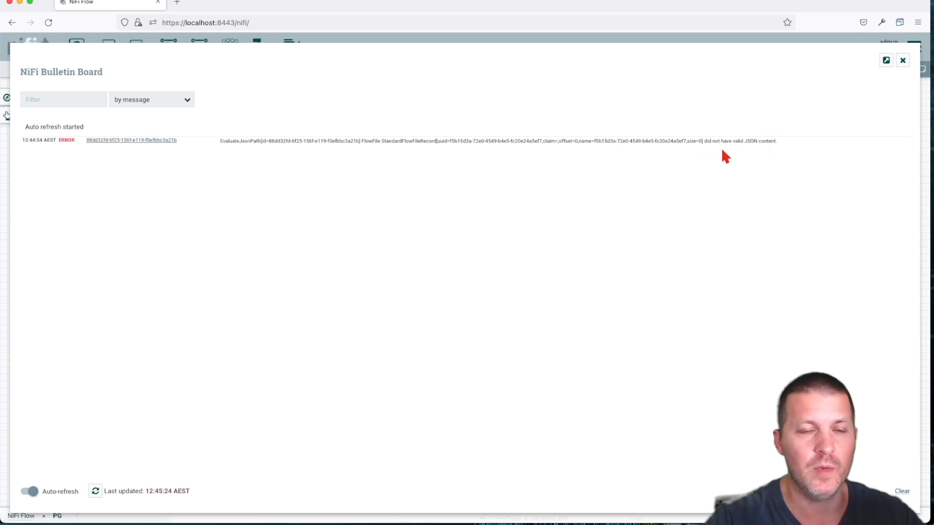
pyautogui.click(903, 61)
# Step: Open the Bulletin Board once more, highlight EvaluateJsonPath in the error message, and return to the canvas
pyautogui.click(913, 47)
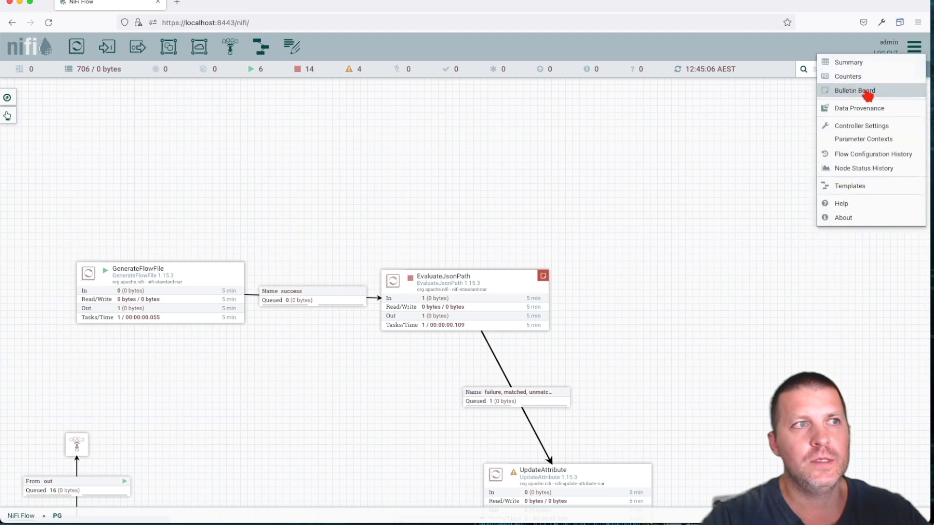
pyautogui.click(868, 95)
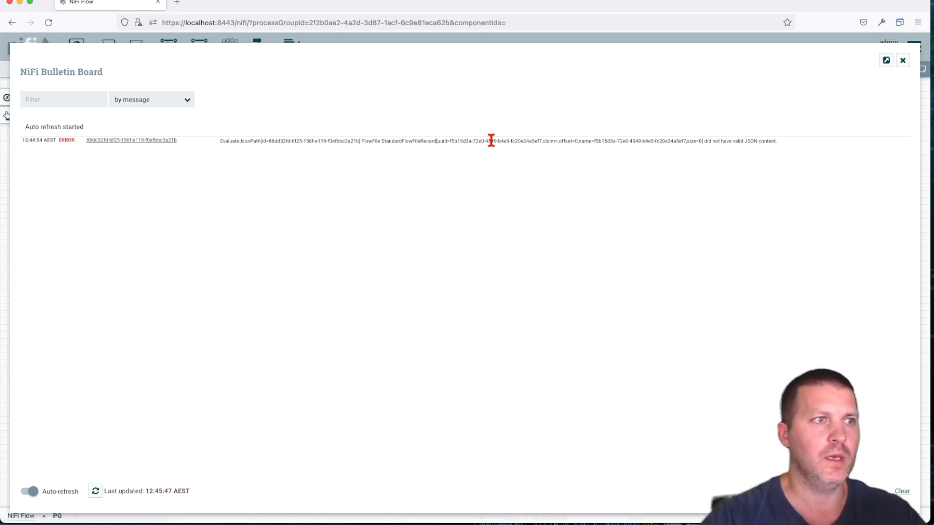
pyautogui.doubleClick(237, 141)
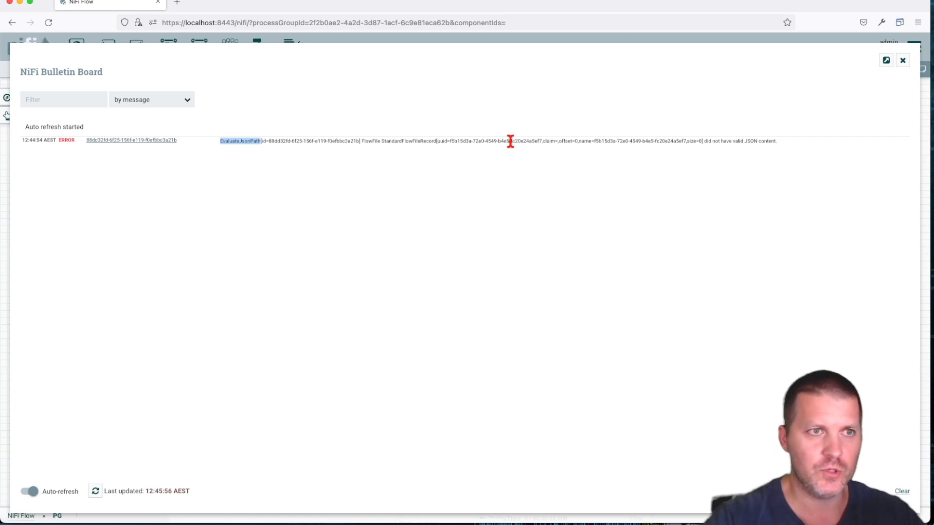
pyautogui.click(903, 61)
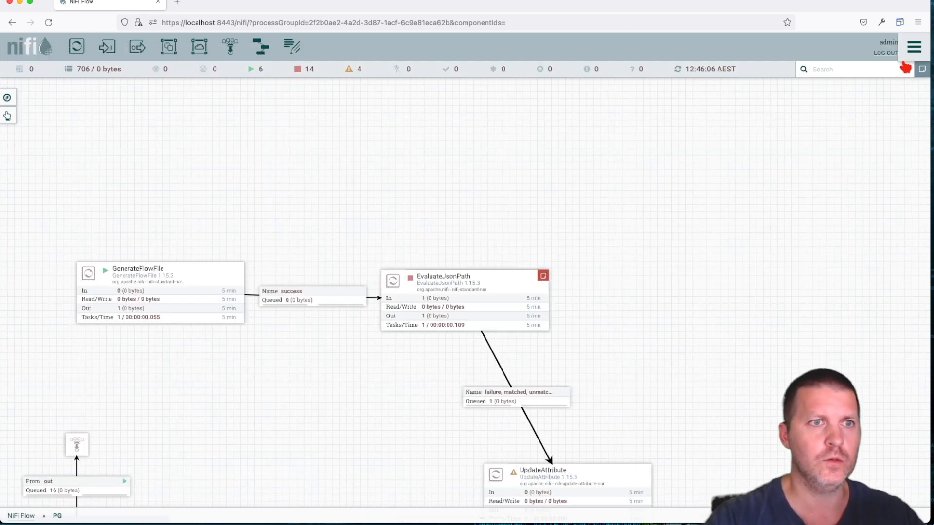
# Step: Open the Bulletin Board and view the options for filtering its messages
pyautogui.click(915, 47)
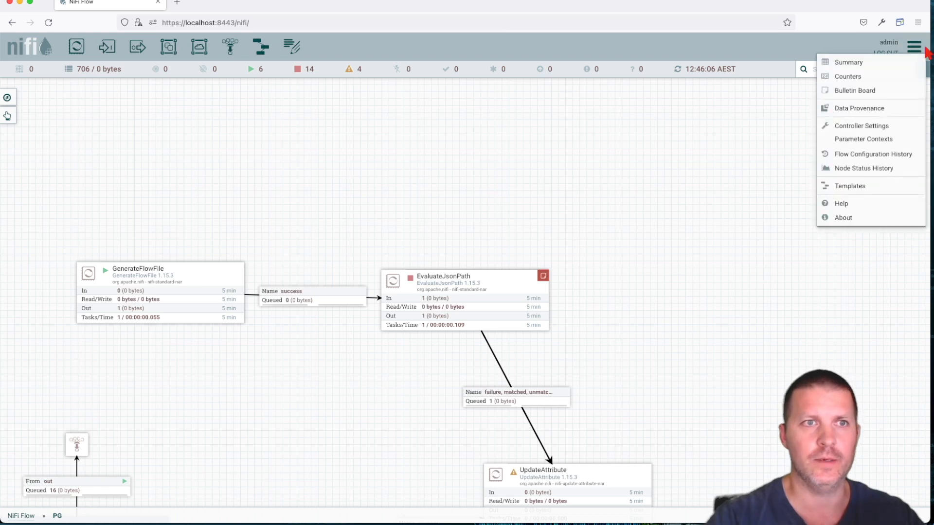
pyautogui.click(879, 90)
pyautogui.click(61, 103)
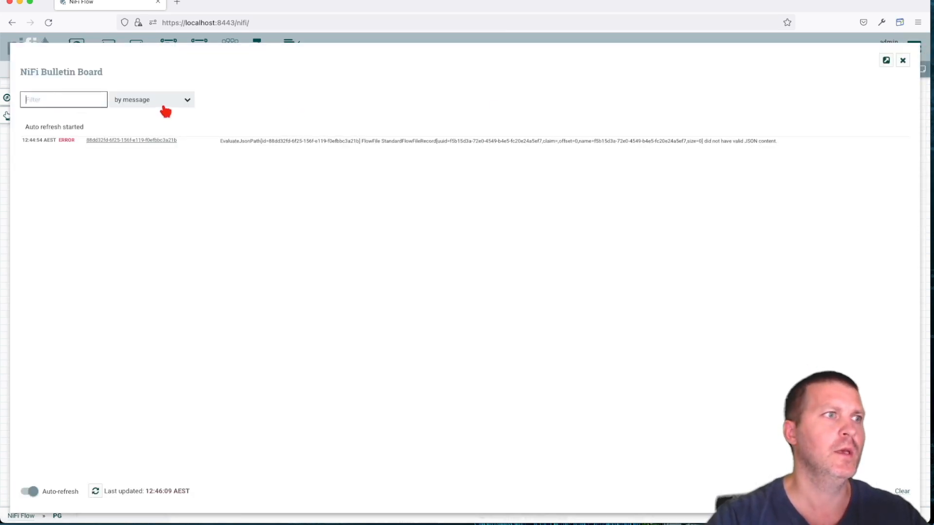
pyautogui.click(162, 99)
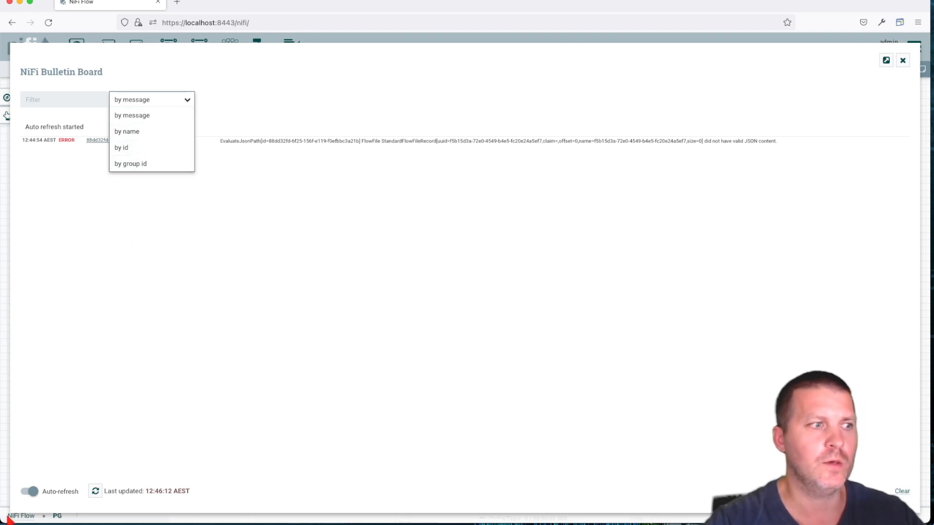
# Step: Turn the Bulletin Board's auto-refresh off and on again, and clear the listed bulletins
pyautogui.click(30, 491)
pyautogui.click(30, 492)
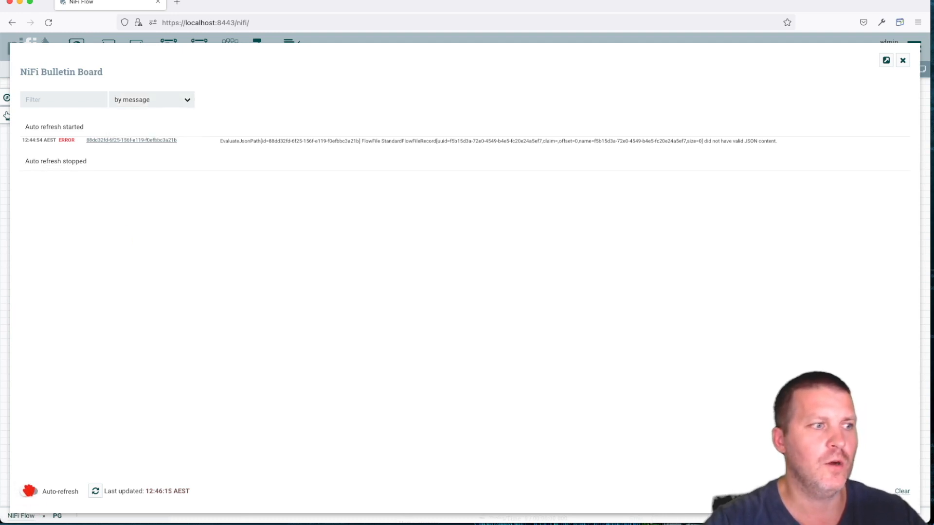
pyautogui.click(30, 491)
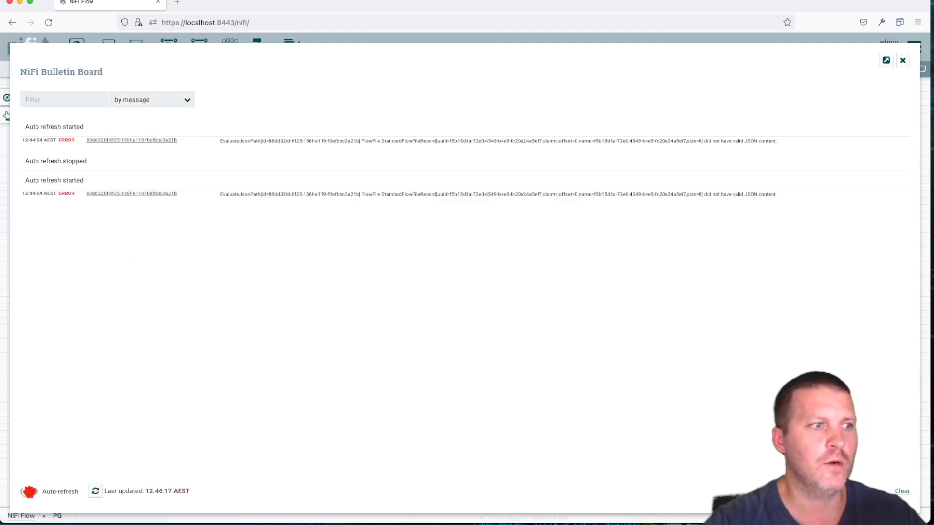
pyautogui.click(902, 492)
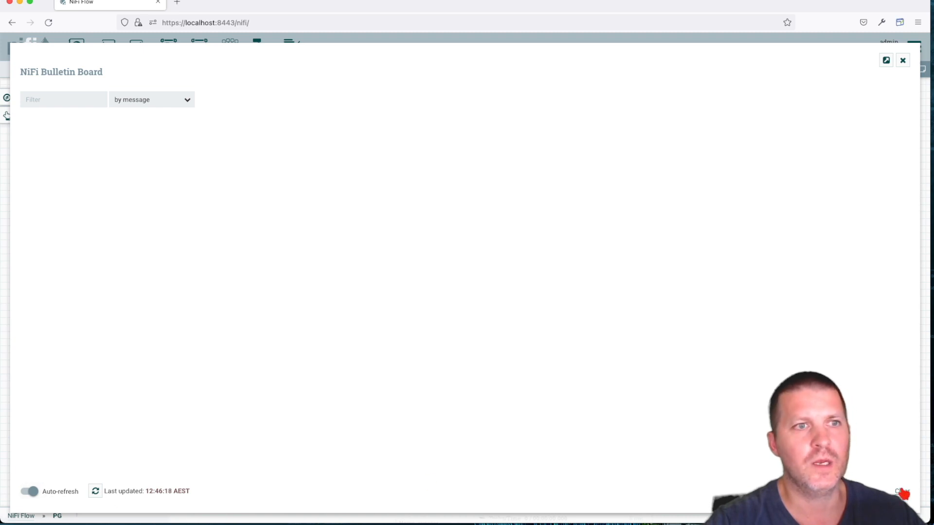
# Step: Close and reopen the Bulletin Board to recheck the error, and read the same bulletin on the EvaluateJsonPath processor
pyautogui.click(903, 61)
pyautogui.click(914, 44)
pyautogui.click(898, 94)
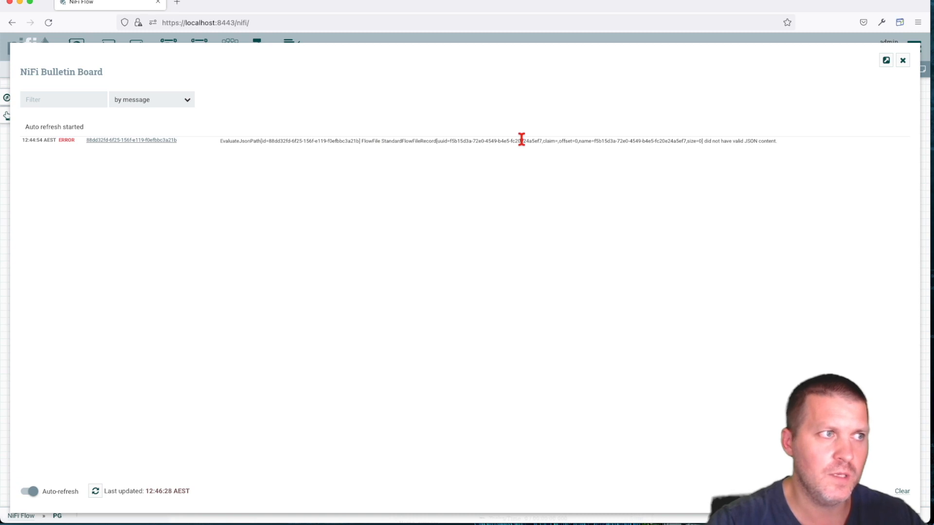
pyautogui.click(902, 61)
pyautogui.moveTo(548, 280)
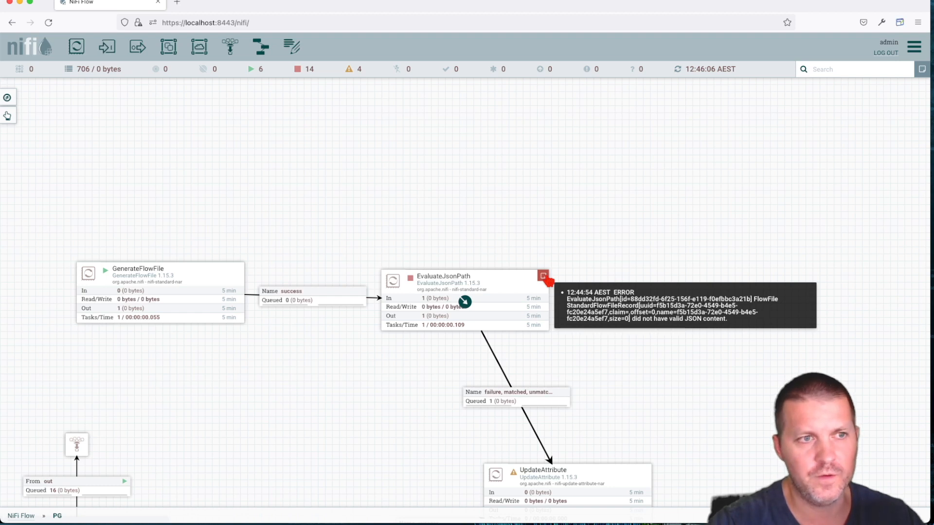
pyautogui.click(547, 239)
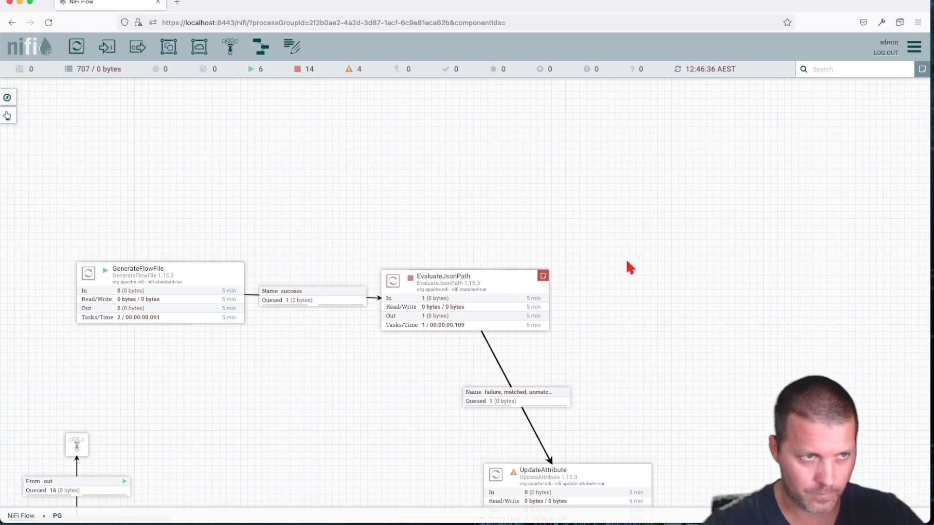
# Step: Open Data Provenance, look through the recorded FlowFile events, and close it
pyautogui.click(914, 46)
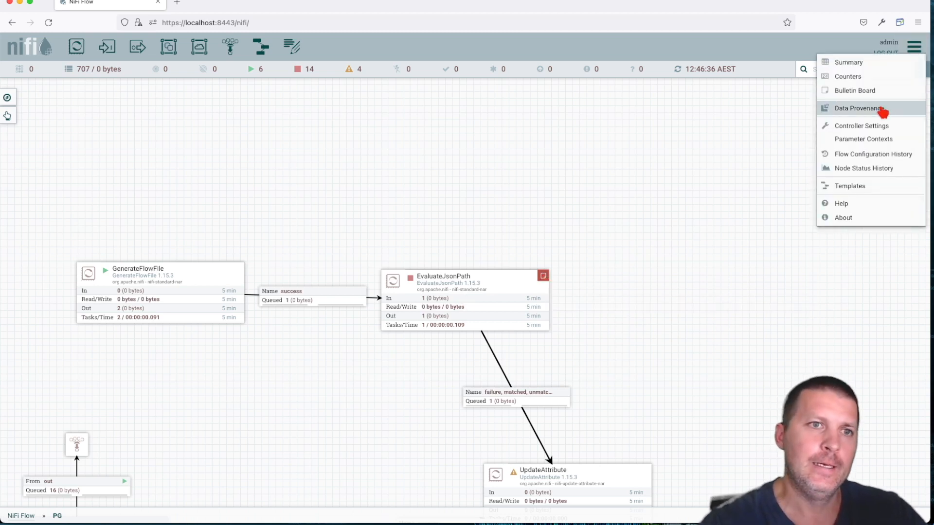
pyautogui.click(882, 109)
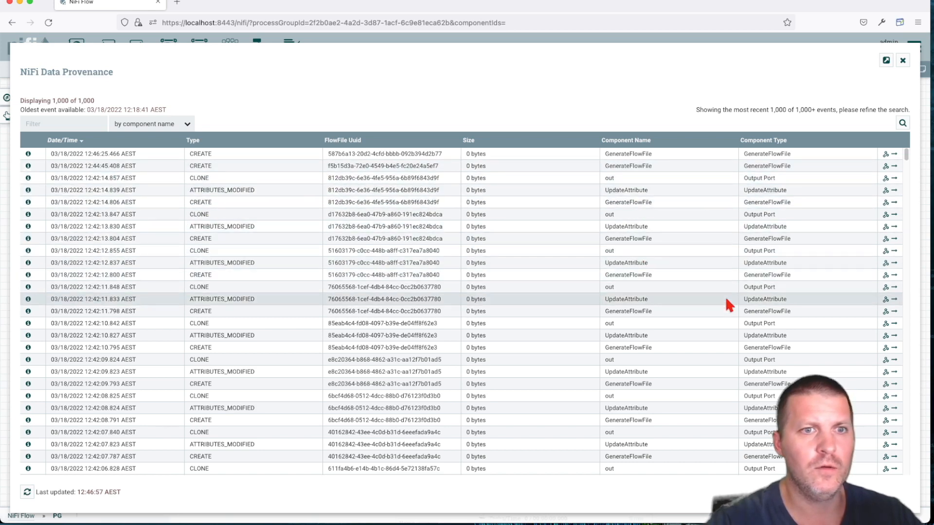
pyautogui.scroll(-3, 728, 296)
pyautogui.click(902, 60)
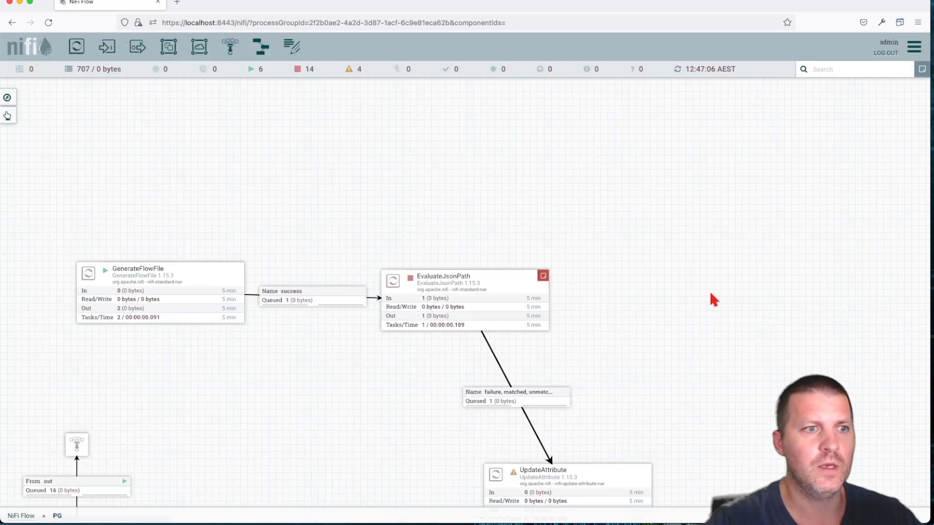
# Step: Refresh the canvas at the flow around IN PG to update the processor statistics
pyautogui.moveTo(686, 339); pyautogui.dragTo(802, 169)
pyautogui.moveTo(509, 300); pyautogui.dragTo(607, 262)
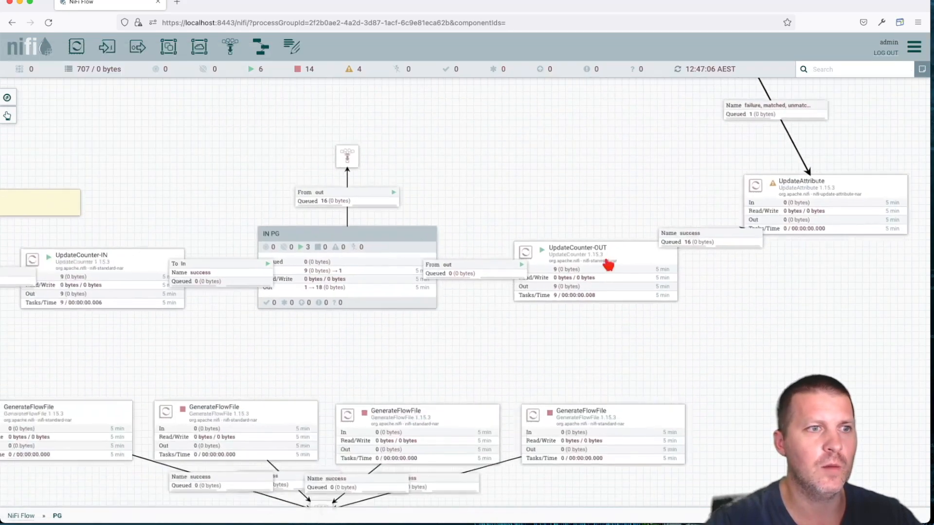
pyautogui.moveTo(495, 333); pyautogui.dragTo(556, 290)
pyautogui.rightClick(556, 291)
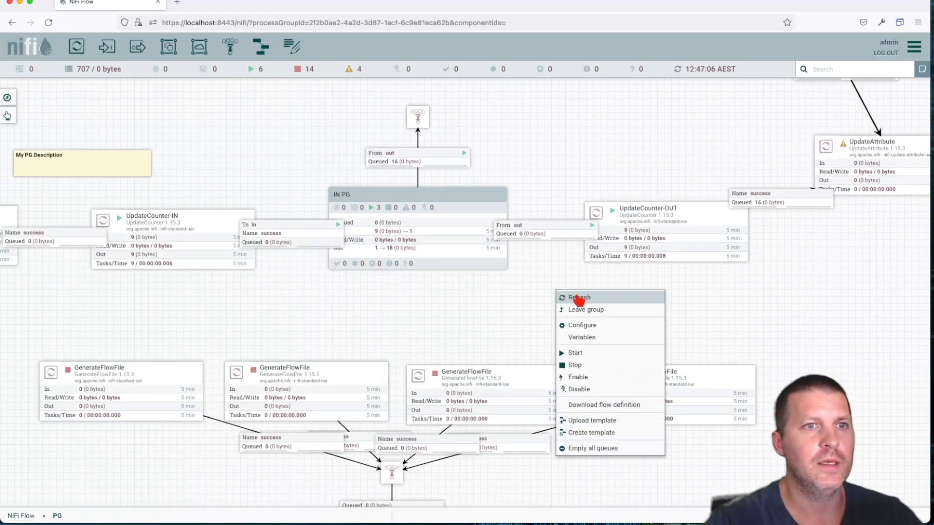
pyautogui.click(579, 297)
# Step: Copy the name UpdateCounter-OUT from that processor's configuration details and close the details
pyautogui.click(749, 209)
pyautogui.click(645, 219)
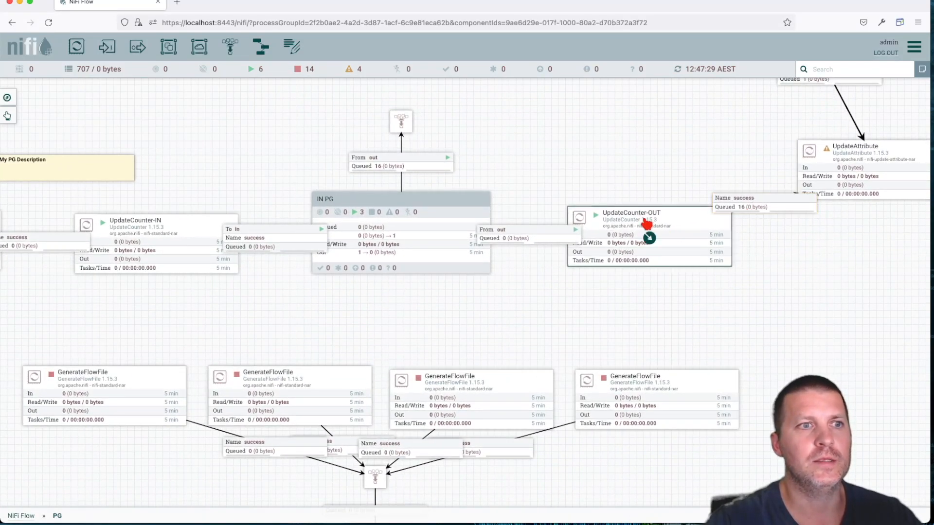
pyautogui.rightClick(643, 219)
pyautogui.click(658, 226)
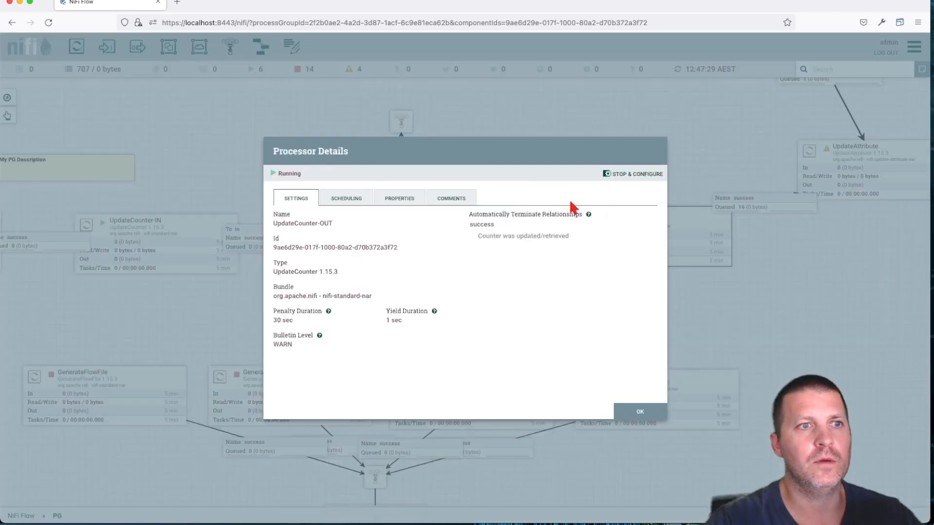
pyautogui.moveTo(340, 224); pyautogui.dragTo(273, 227)
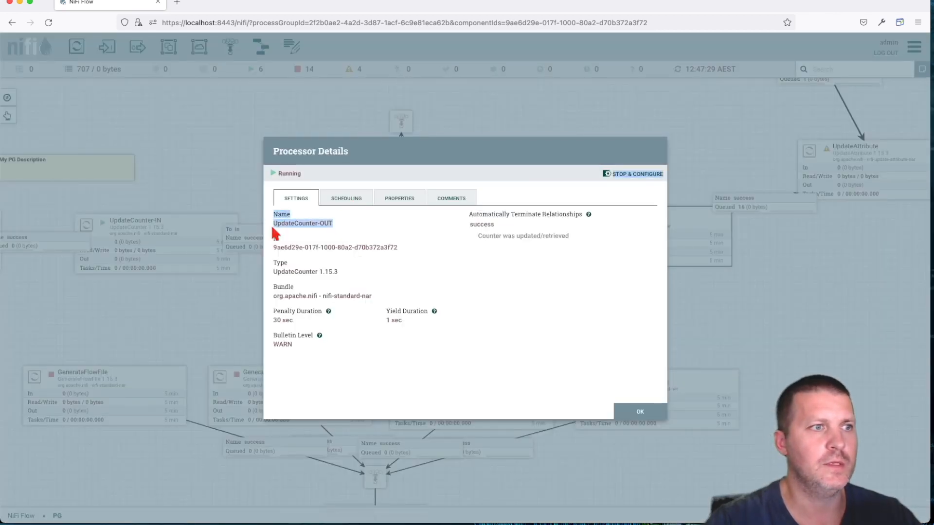
pyautogui.moveTo(335, 223); pyautogui.dragTo(273, 225)
pyautogui.press('super+c')
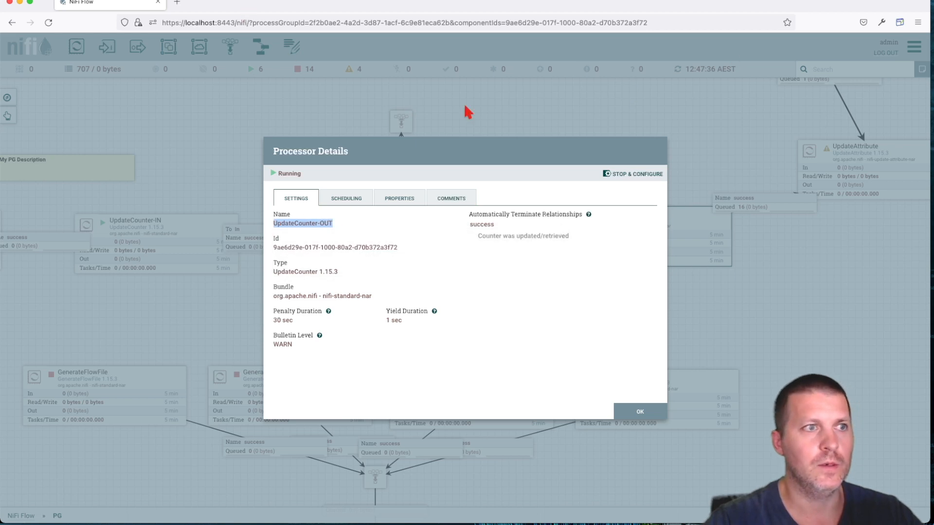
pyautogui.click(766, 117)
pyautogui.click(650, 409)
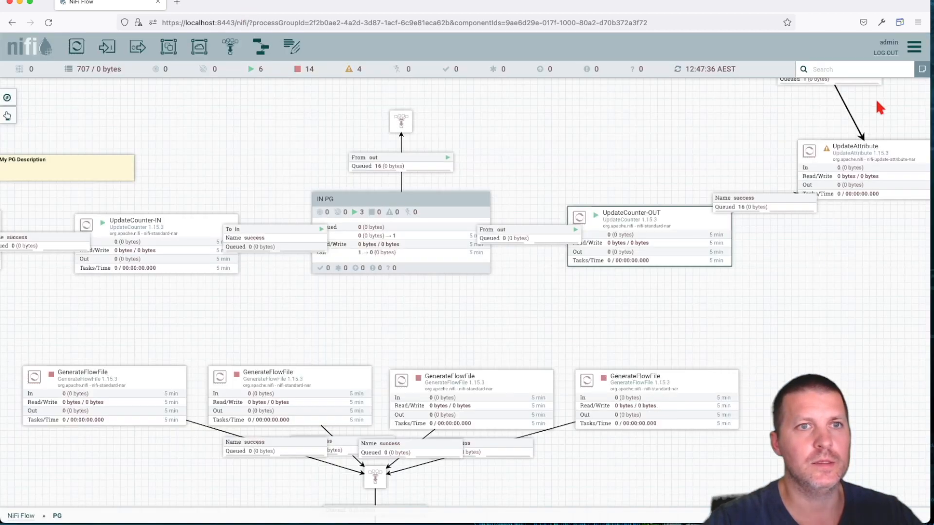
# Step: Open Data Provenance and filter the events by the component name UpdateCounter-OUT
pyautogui.click(919, 53)
pyautogui.click(871, 107)
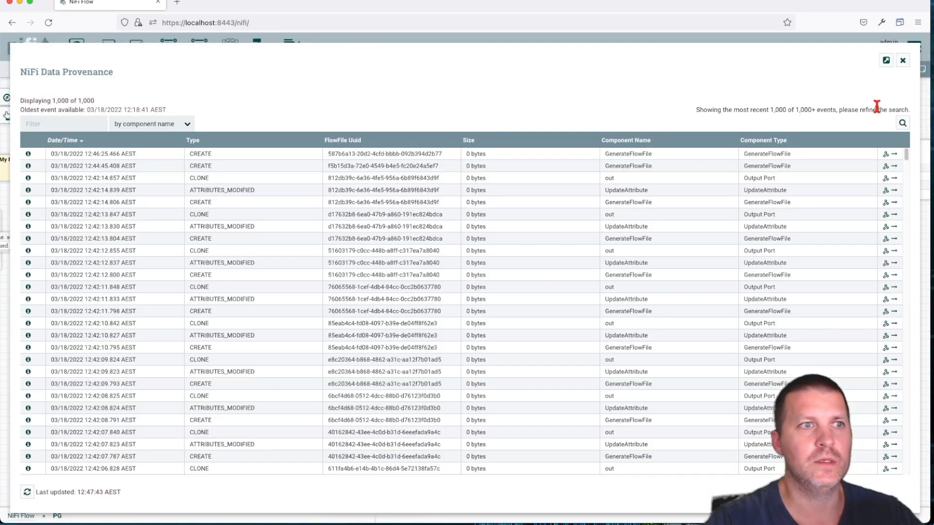
pyautogui.click(31, 124)
pyautogui.press('super+v')
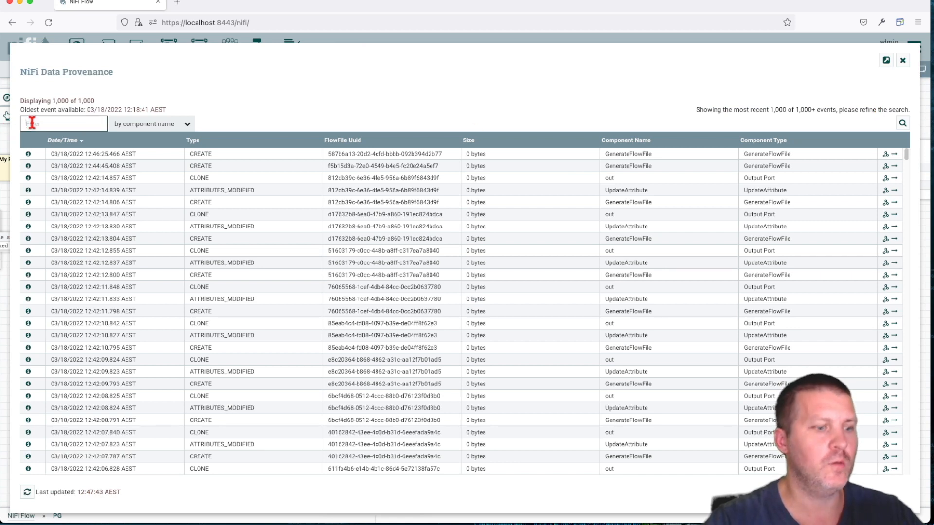
# Step: Try filtering the provenance events by type, and set the filter back to component name
pyautogui.click(170, 126)
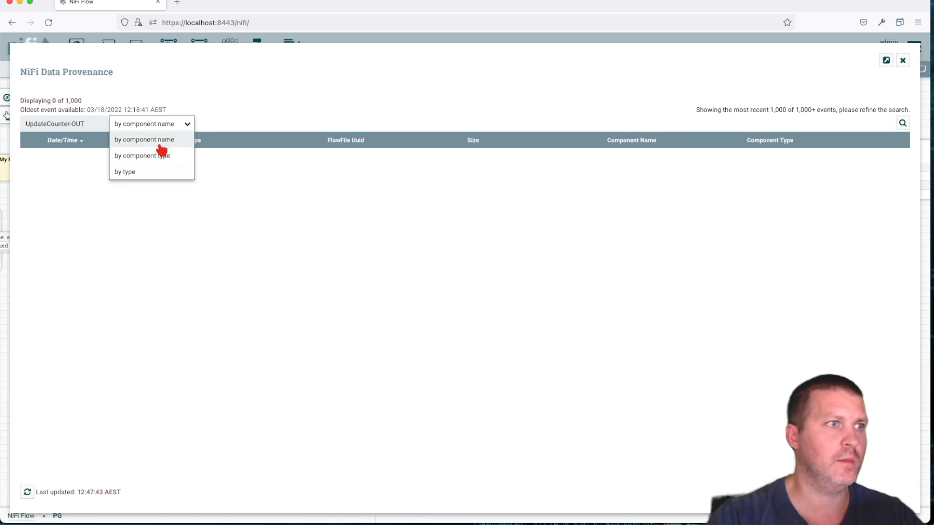
pyautogui.click(131, 172)
pyautogui.click(187, 125)
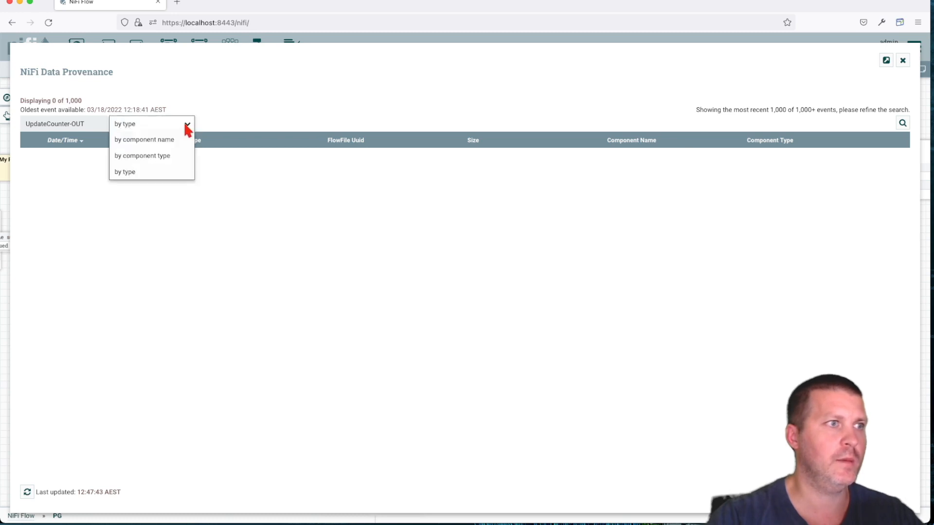
pyautogui.click(141, 139)
# Step: Try filtering the provenance events by the component name UpdateCounter, and clear the filter
pyautogui.moveTo(98, 125); pyautogui.dragTo(1, 125)
pyautogui.press('super+c')
pyautogui.press('BackSpace')
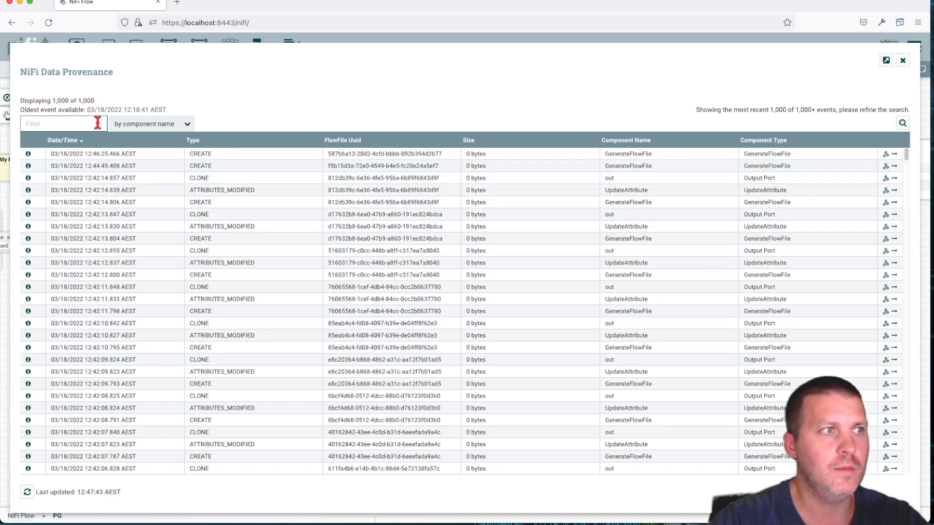
pyautogui.press('super+v')
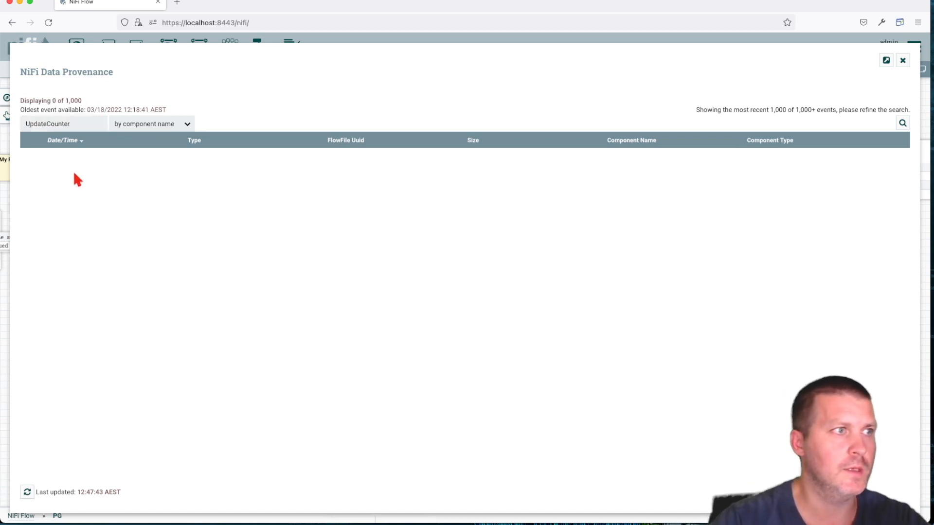
pyautogui.doubleClick(76, 125)
pyautogui.press('BackSpace')
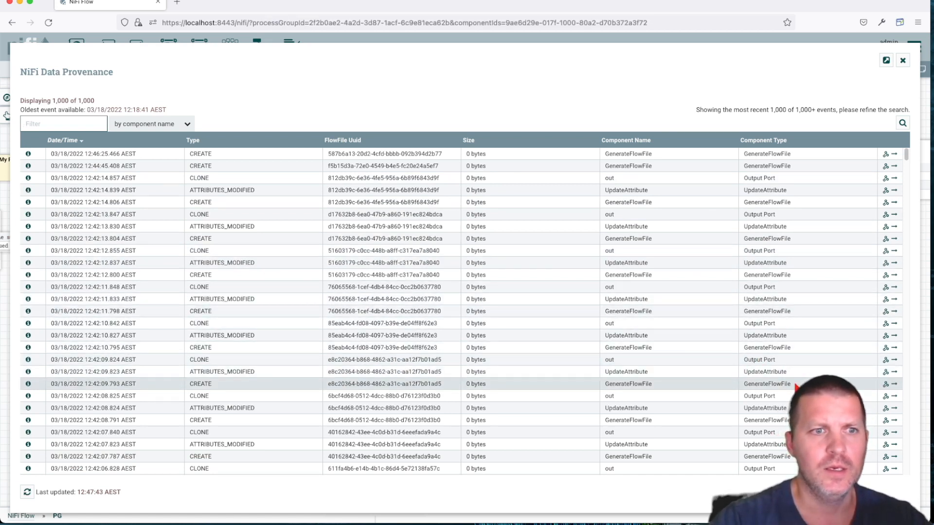
# Step: View the details of the 12:42:03.763 ATTRIBUTES_MODIFIED event and go to its UpdateAttribute component on the canvas
pyautogui.scroll(-3, 788, 388)
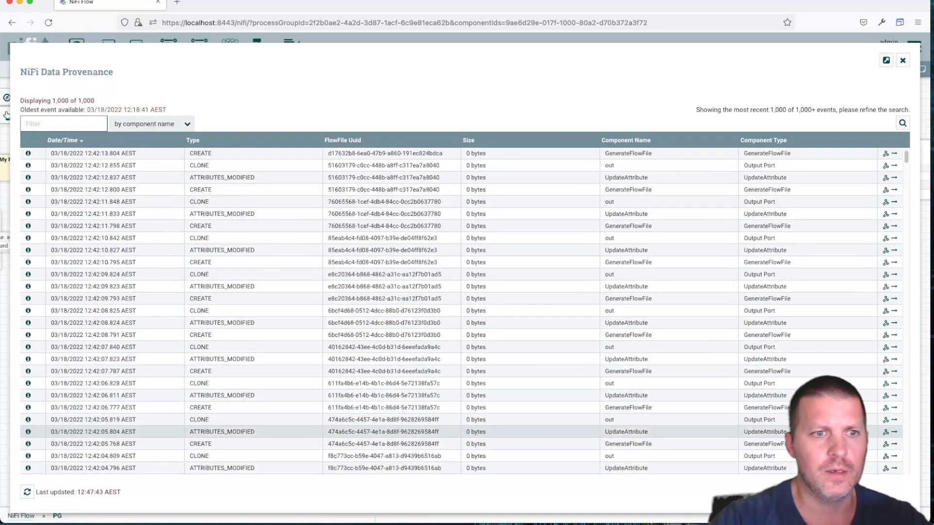
pyautogui.scroll(-3, 827, 432)
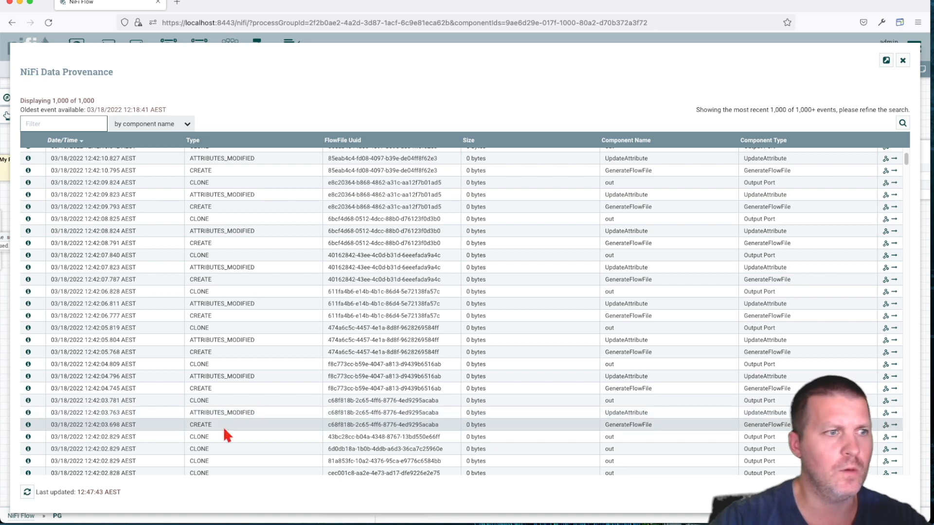
pyautogui.click(28, 412)
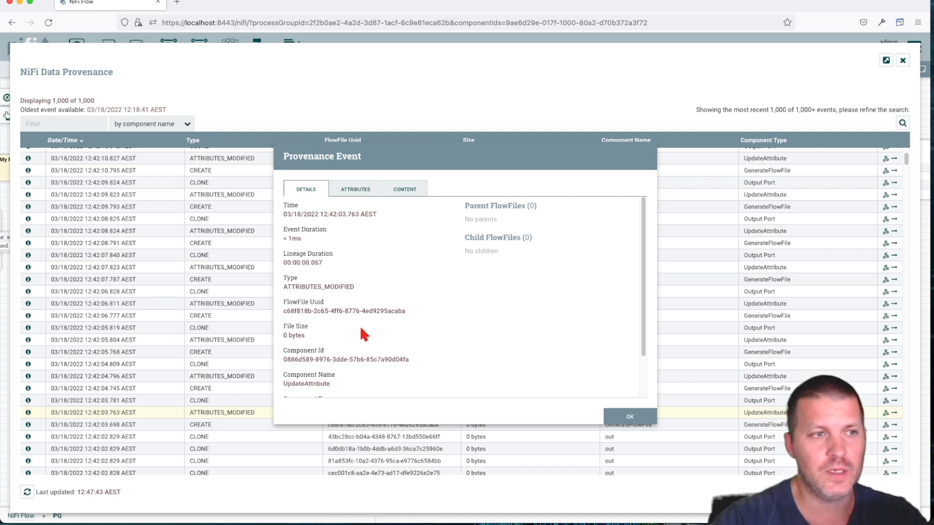
pyautogui.click(630, 417)
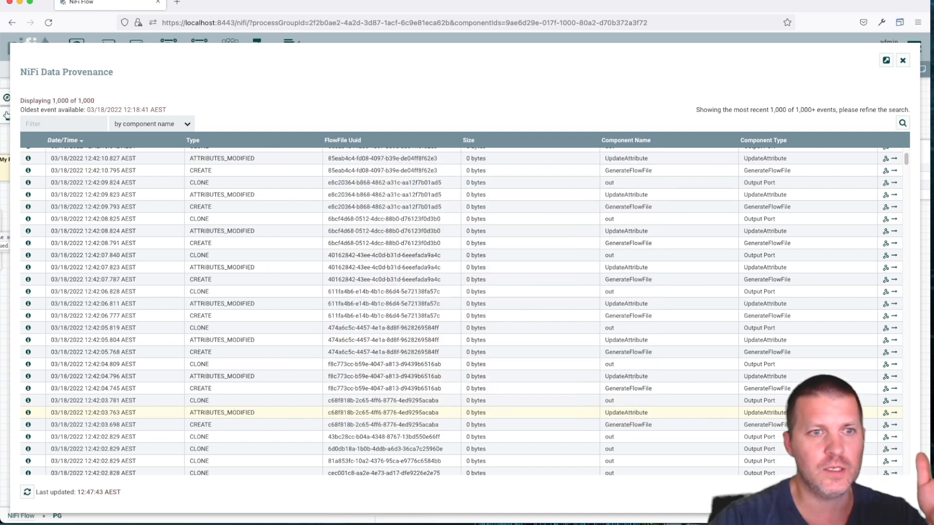
pyautogui.click(893, 413)
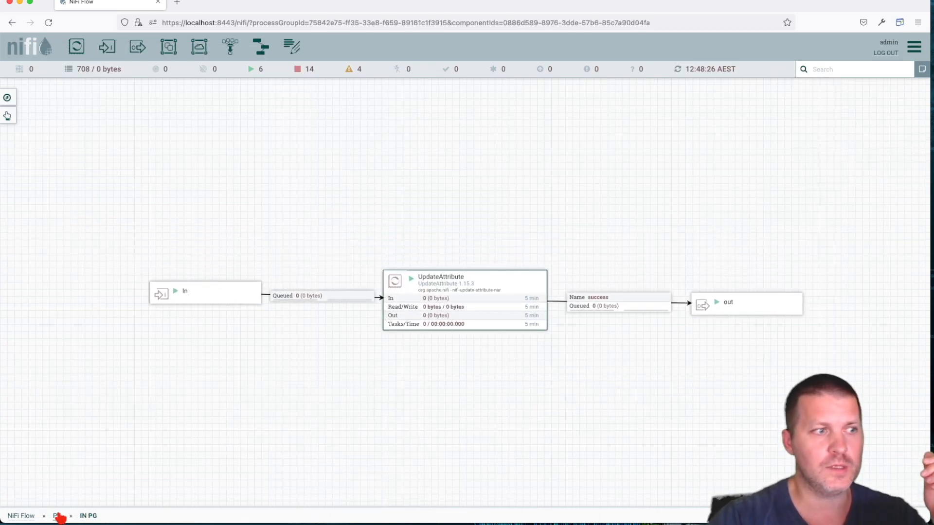
# Step: Show the lineage of the 12:42:10.827 ATTRIBUTES_MODIFIED event in Data Provenance and open the details of its CREATE event
pyautogui.click(913, 46)
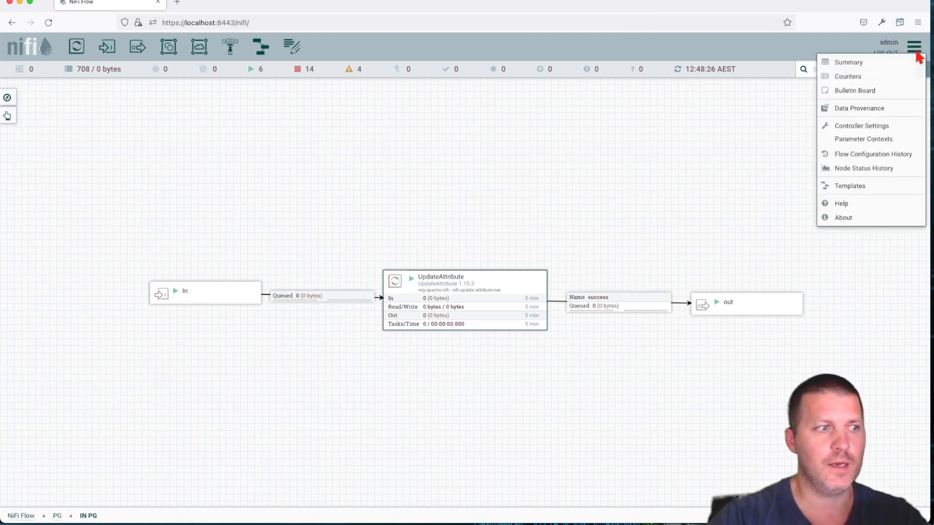
pyautogui.click(874, 125)
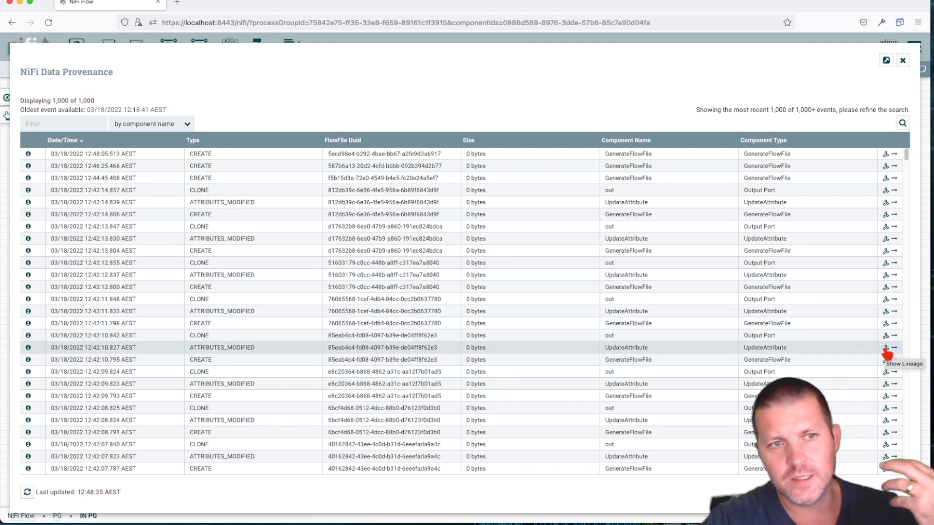
pyautogui.click(885, 348)
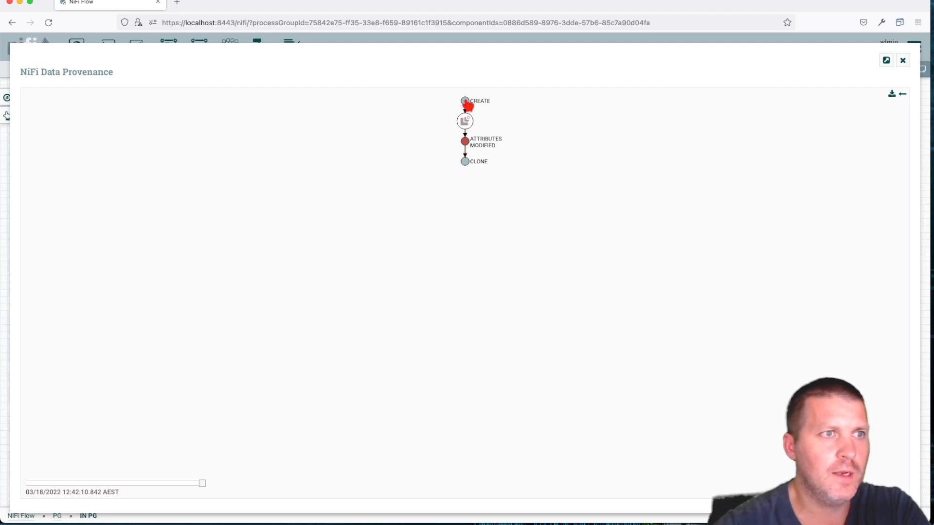
pyautogui.rightClick(466, 102)
pyautogui.click(489, 108)
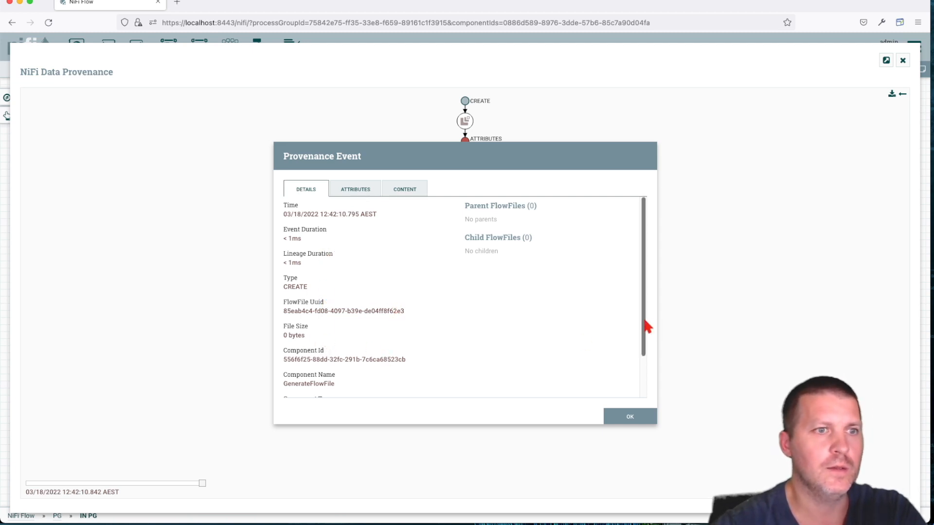
# Step: Examine the CREATE event's details, content and attributes, limit the list to modified attributes only, and close the event
pyautogui.moveTo(645, 321); pyautogui.dragTo(642, 358)
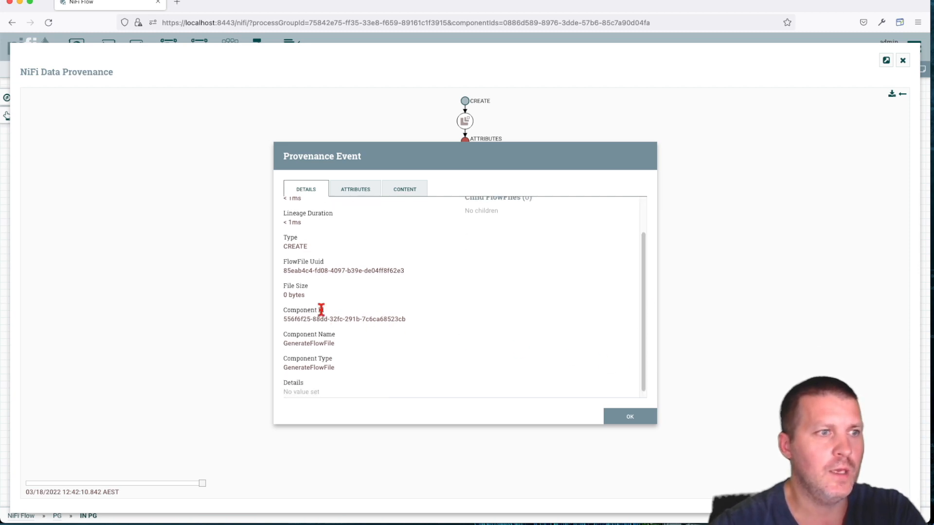
pyautogui.scroll(1, 340, 360)
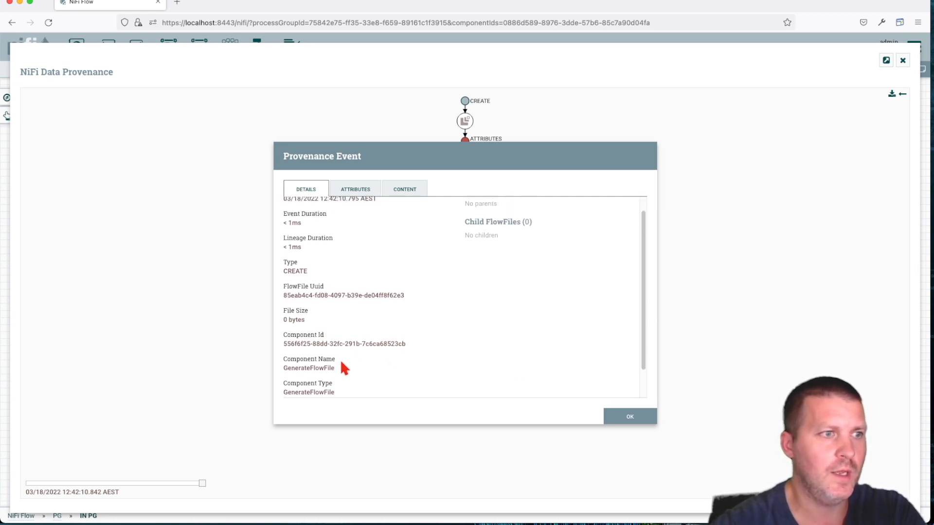
pyautogui.scroll(-1, 341, 362)
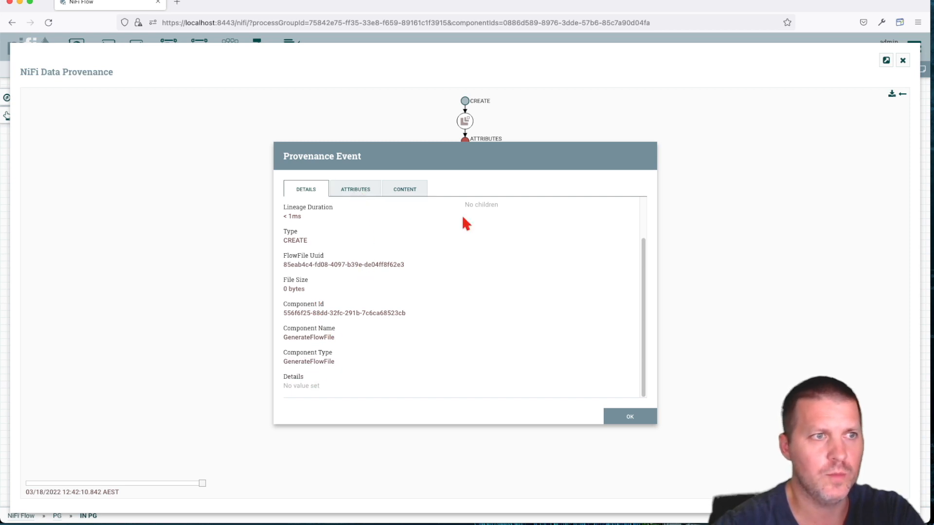
pyautogui.click(353, 194)
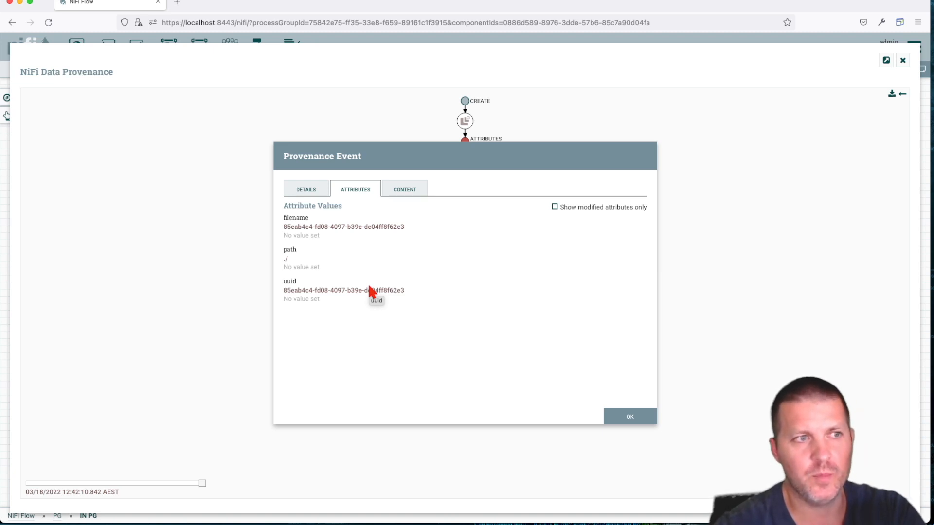
pyautogui.click(404, 189)
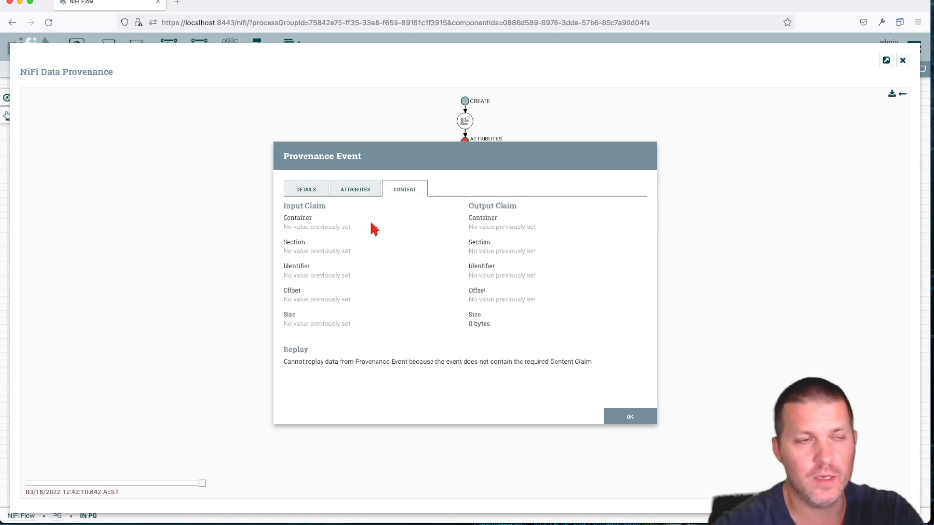
pyautogui.click(355, 189)
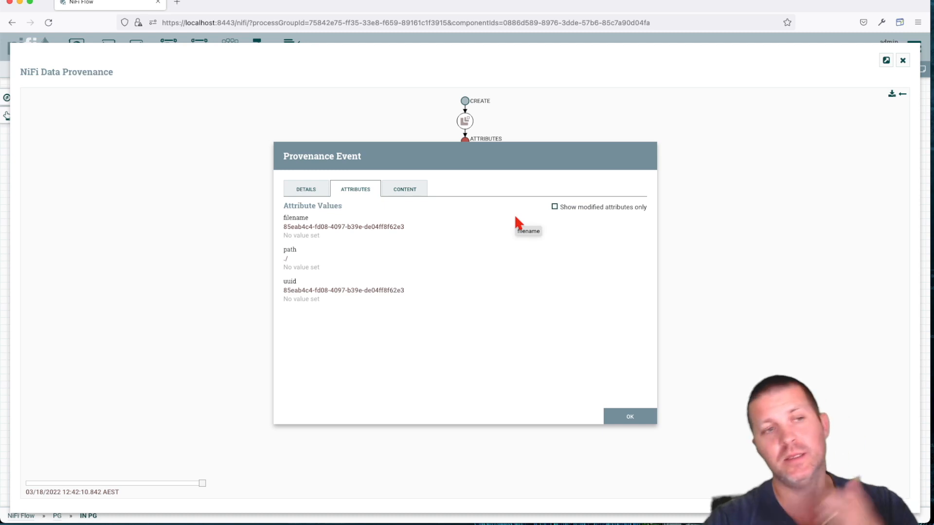
pyautogui.click(580, 208)
pyautogui.click(566, 208)
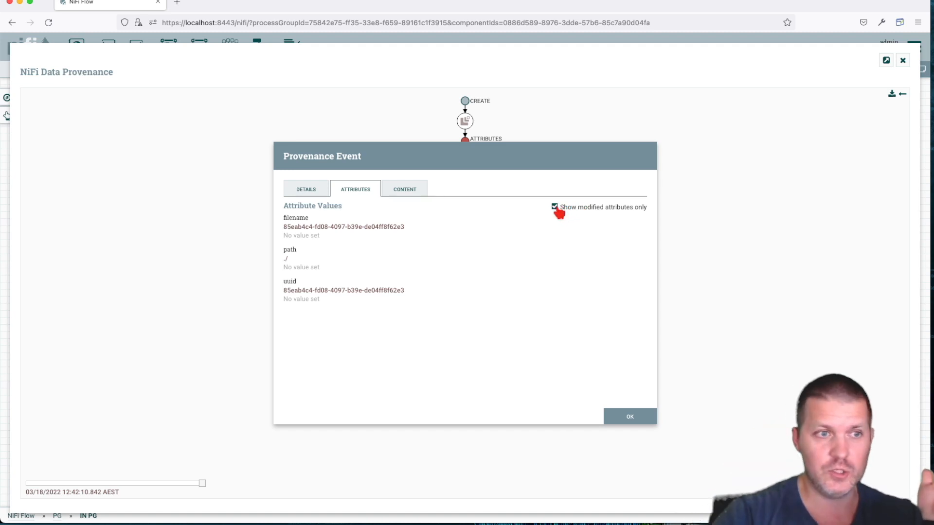
pyautogui.click(630, 417)
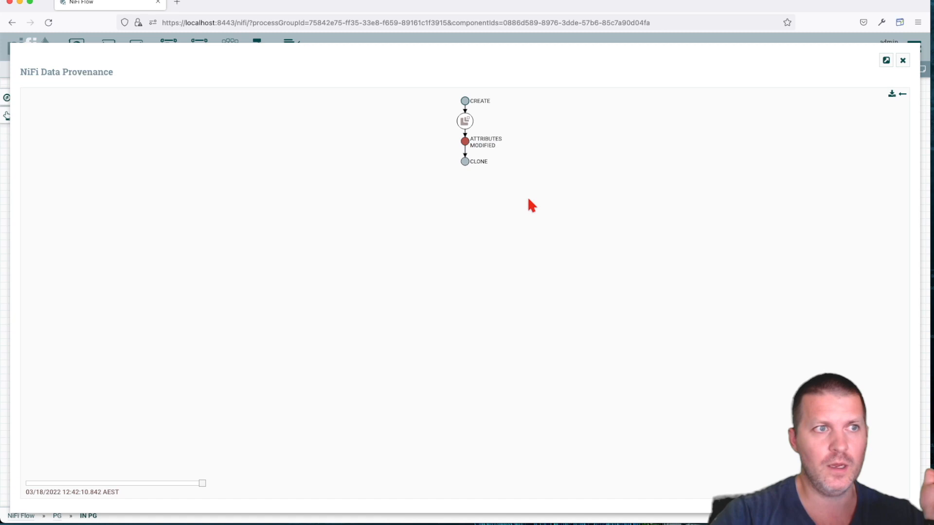
# Step: View the ATTRIBUTES MODIFIED event from the lineage graph and check its content and its attributes, with and without the modified-only filter
pyautogui.rightClick(466, 142)
pyautogui.click(488, 155)
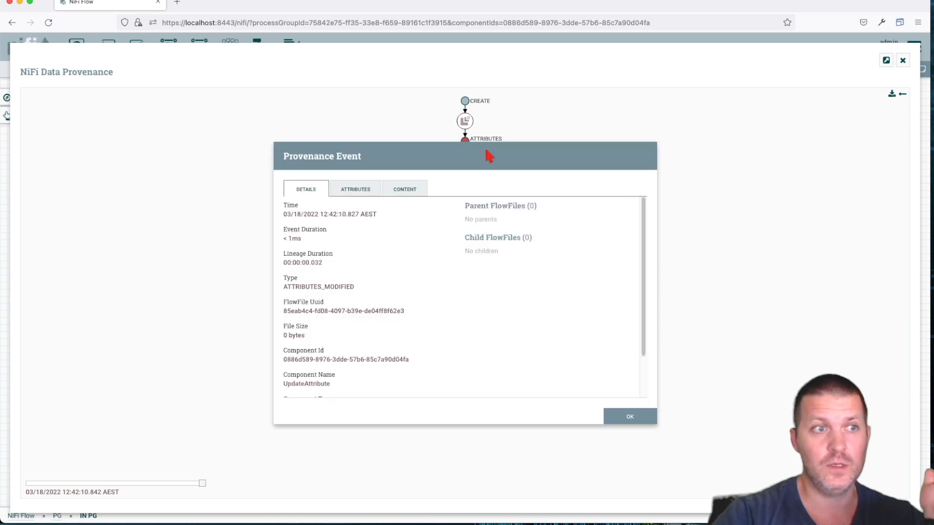
pyautogui.click(408, 193)
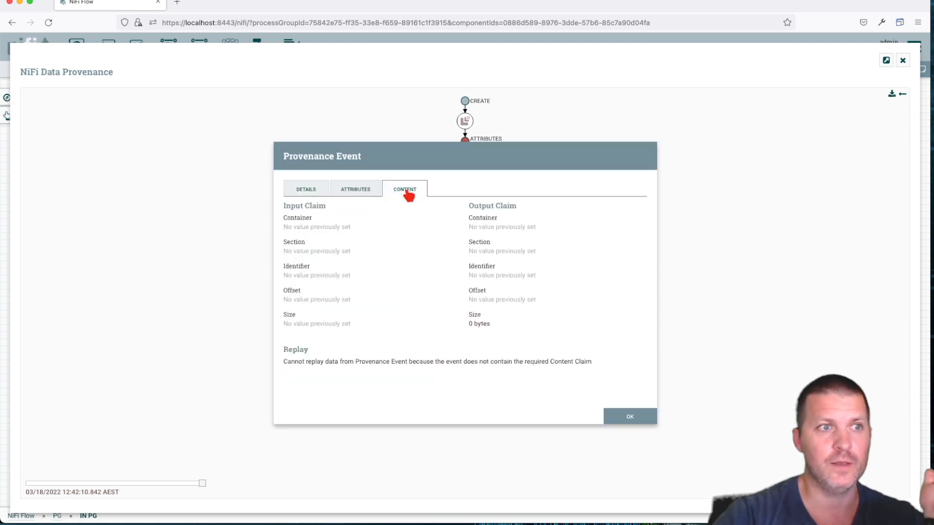
pyautogui.click(357, 189)
pyautogui.click(555, 208)
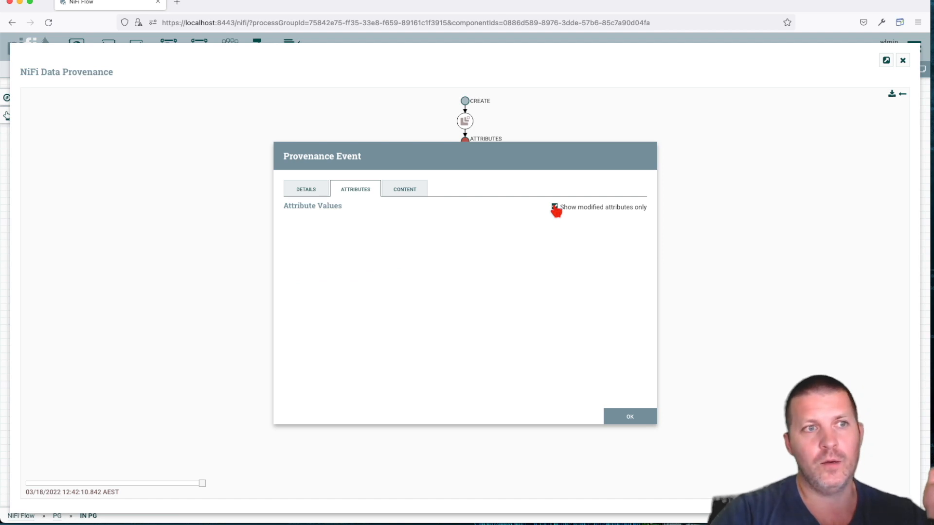
pyautogui.click(555, 207)
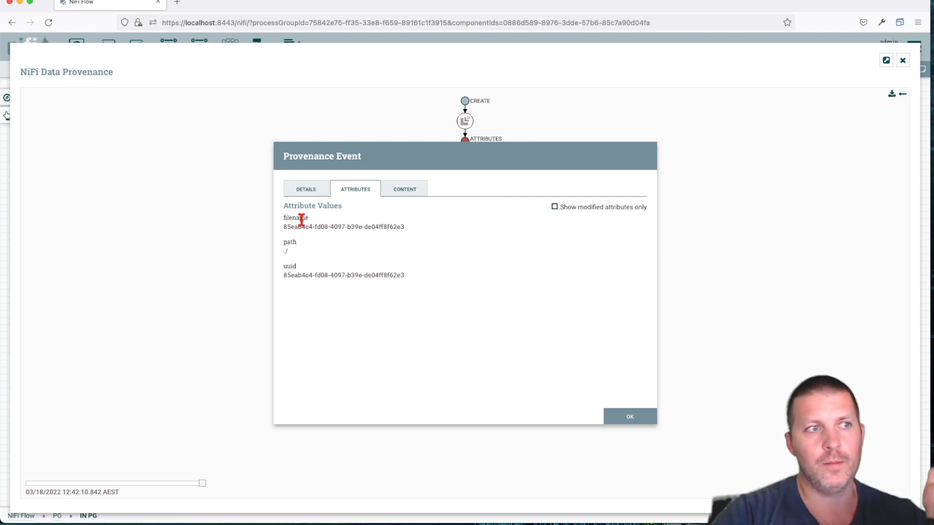
pyautogui.click(590, 210)
# Step: Review the ATTRIBUTES MODIFIED event's general details and content claims, and close the event
pyautogui.click(316, 190)
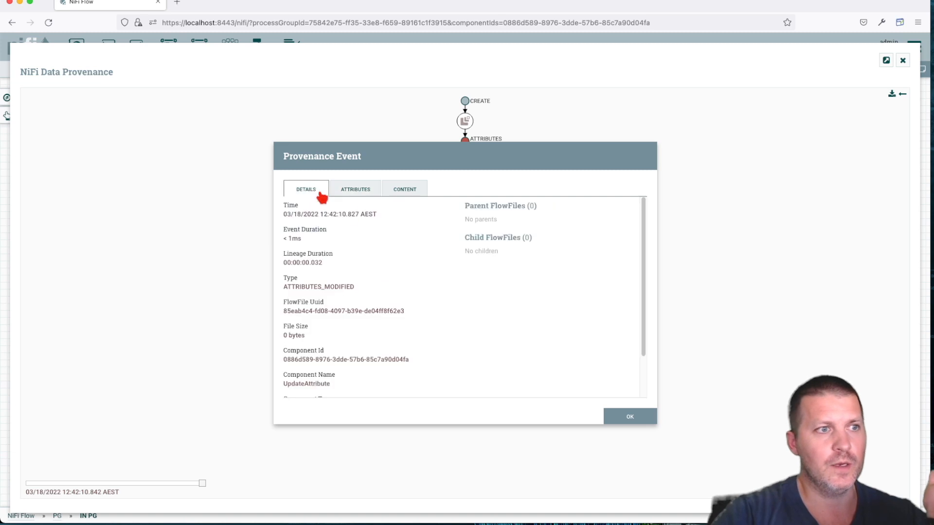
pyautogui.scroll(-3, 450, 280)
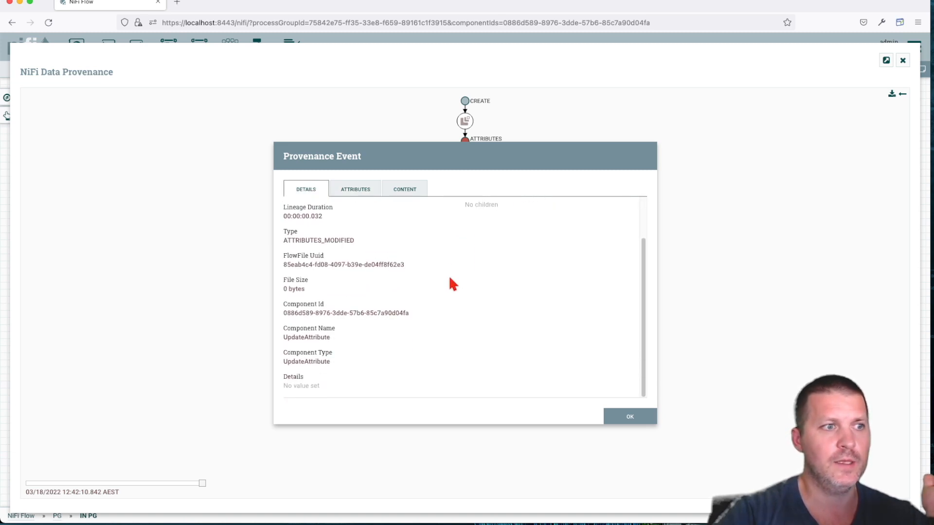
pyautogui.scroll(3, 450, 280)
pyautogui.click(404, 191)
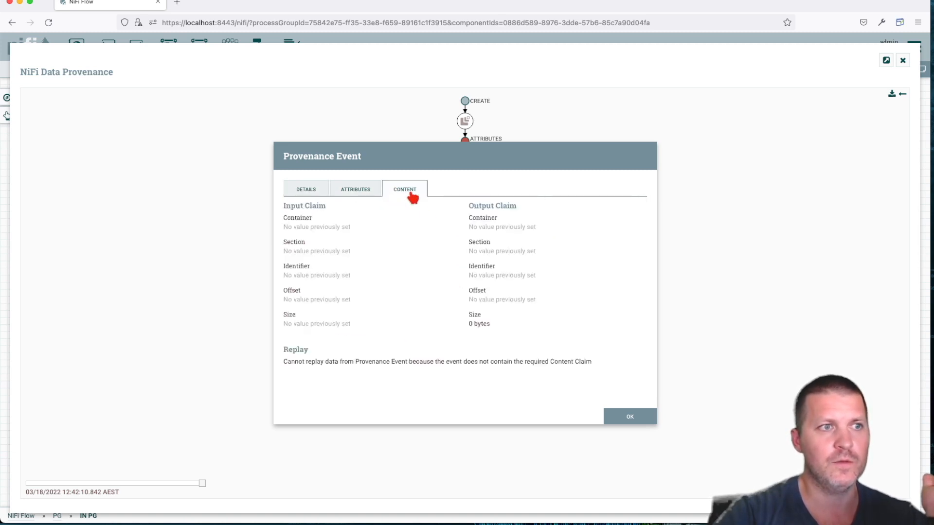
pyautogui.click(628, 416)
# Step: View the CLONE event from the lineage graph and examine its attributes and its parent and child FlowFiles
pyautogui.rightClick(468, 163)
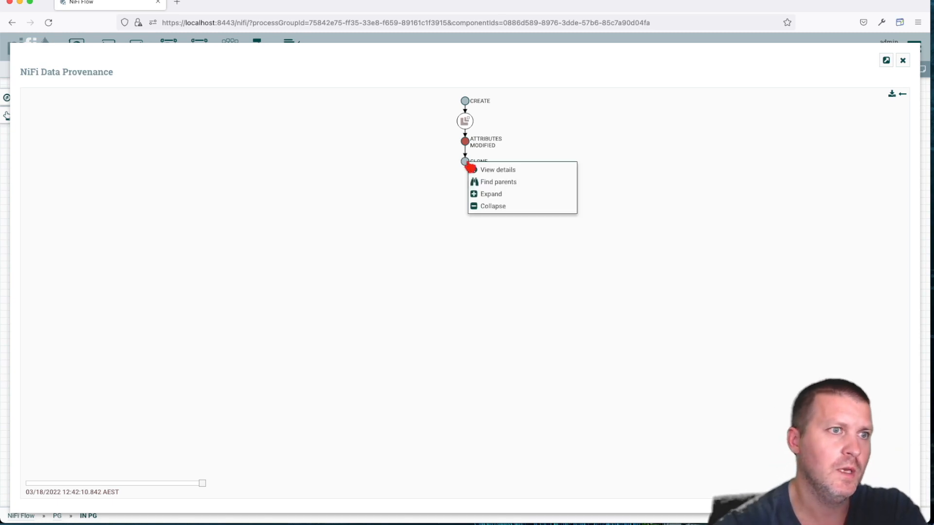
pyautogui.click(484, 170)
pyautogui.click(369, 194)
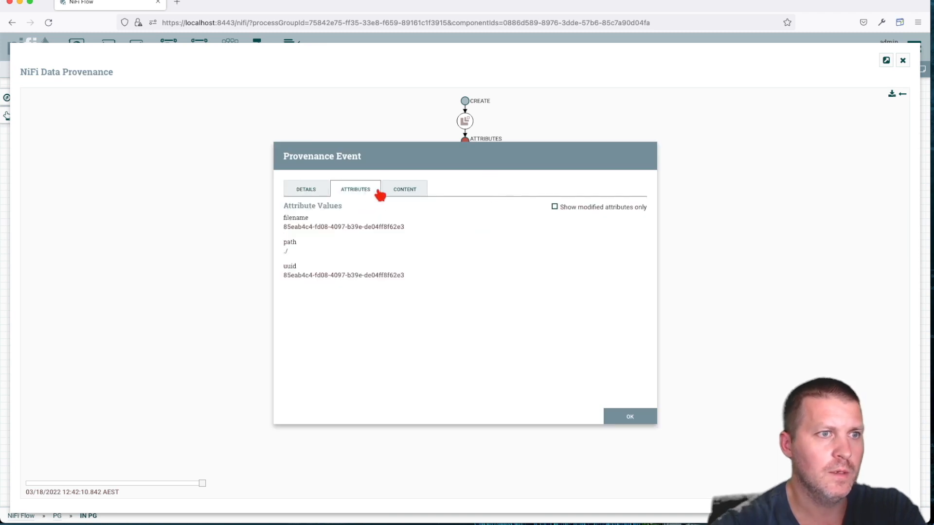
pyautogui.click(319, 192)
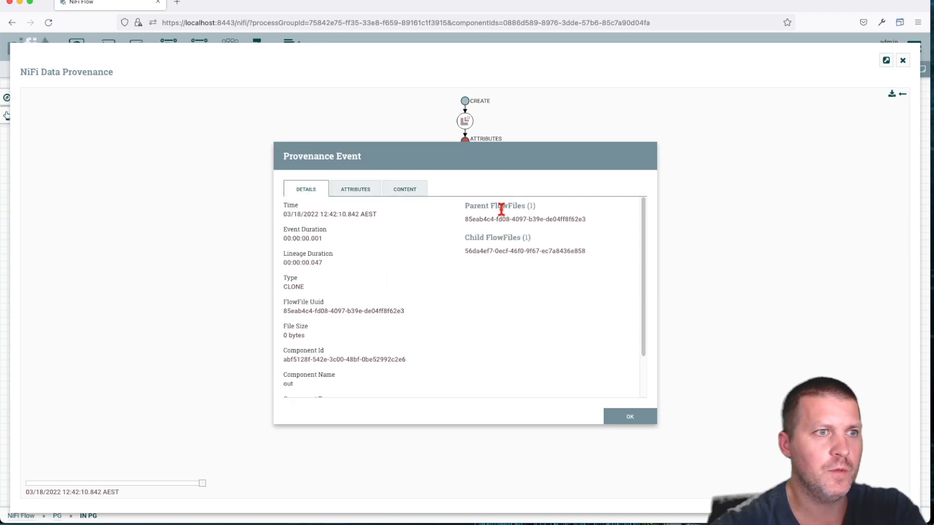
pyautogui.doubleClick(519, 207)
pyautogui.doubleClick(513, 235)
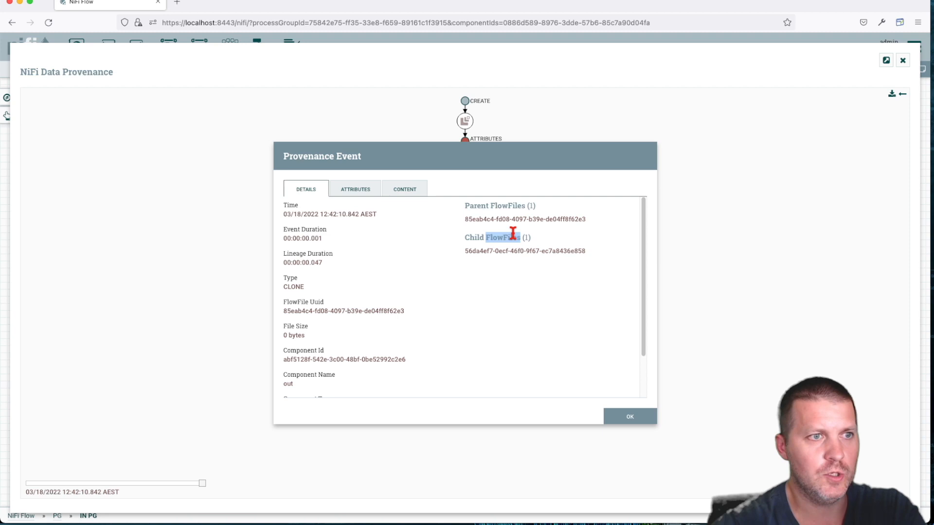
# Step: Check the CLONE event's content, details and attributes, show only modified attributes, and close the event
pyautogui.click(364, 196)
pyautogui.click(396, 196)
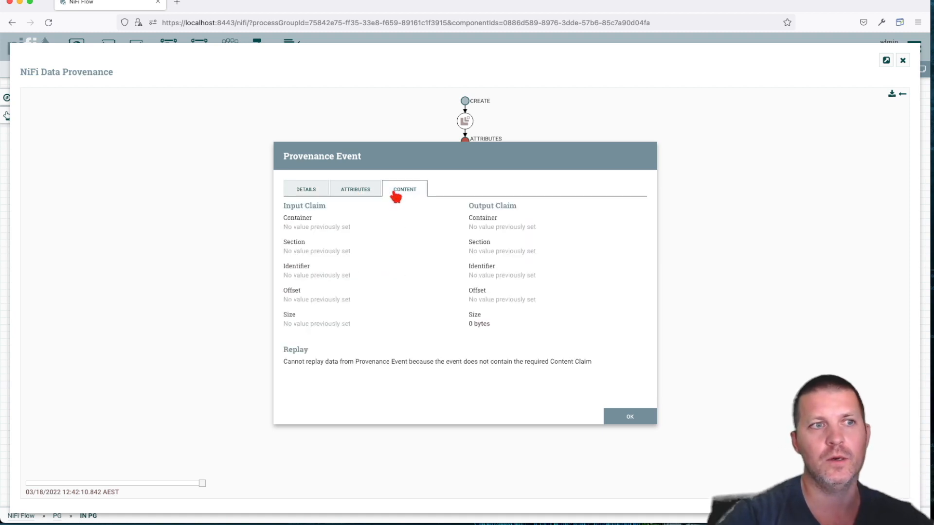
pyautogui.click(365, 193)
pyautogui.click(308, 196)
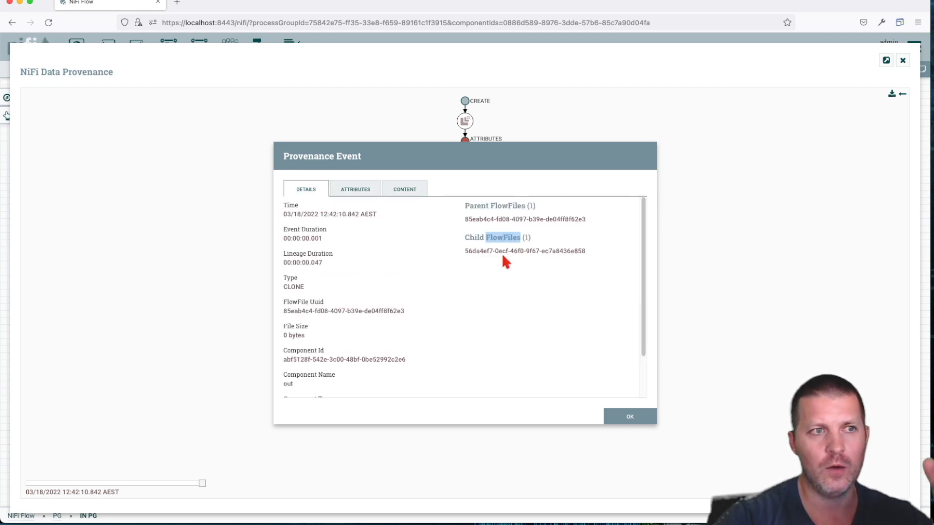
pyautogui.click(406, 191)
pyautogui.click(363, 194)
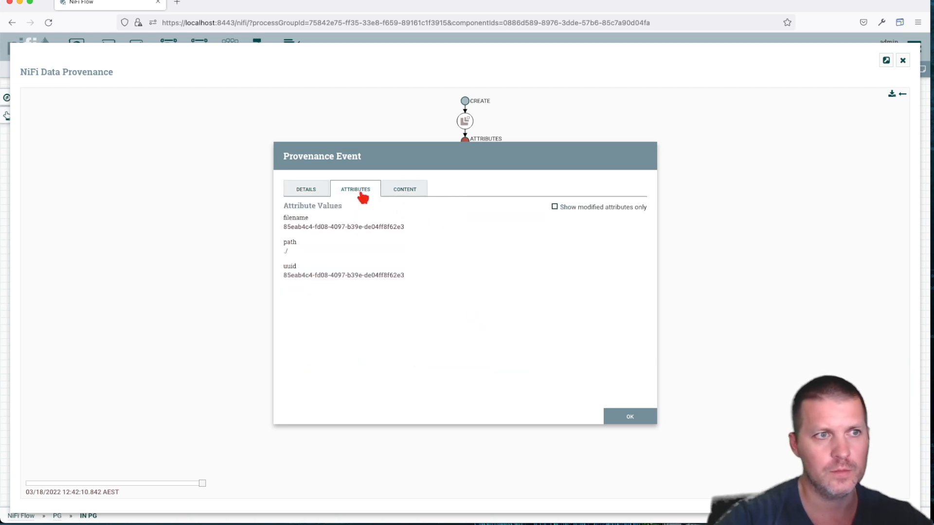
pyautogui.click(555, 206)
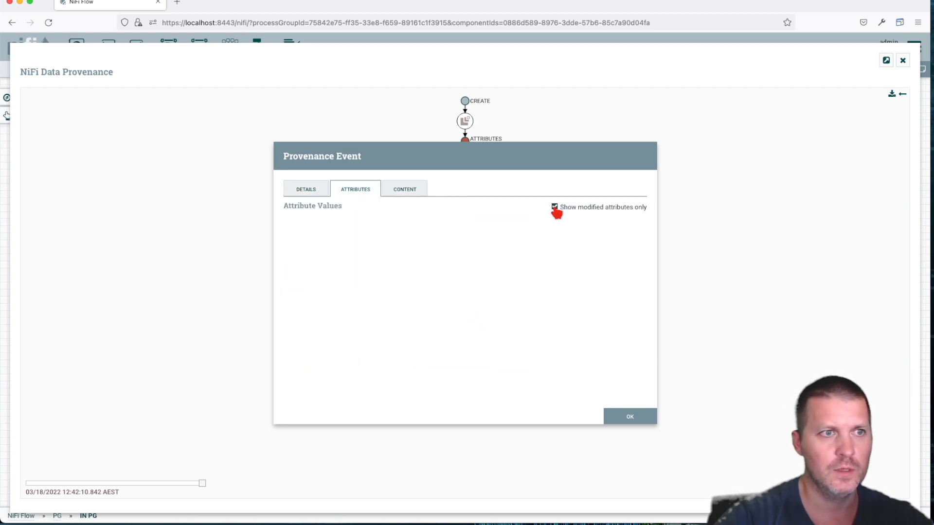
pyautogui.click(639, 416)
# Step: Expand the CLONE event in the lineage graph, find its parents, and close Data Provenance
pyautogui.rightClick(465, 164)
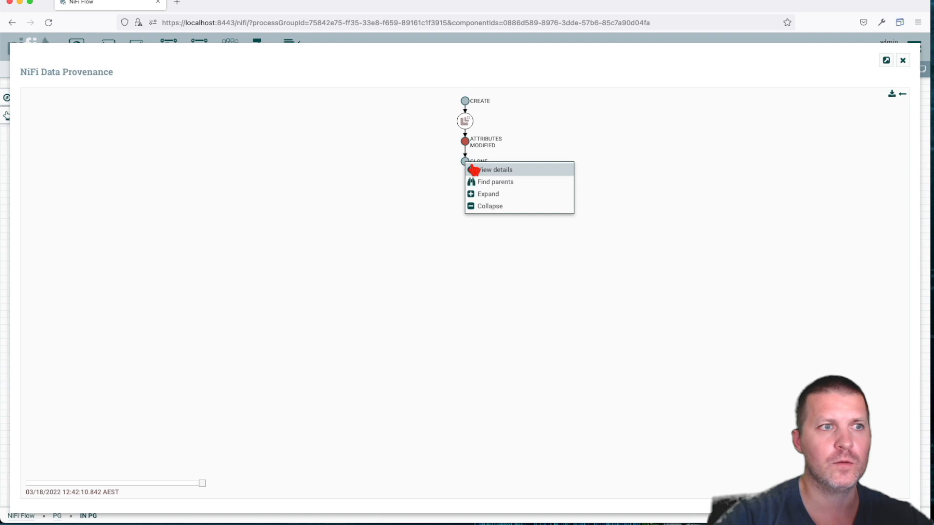
pyautogui.click(488, 194)
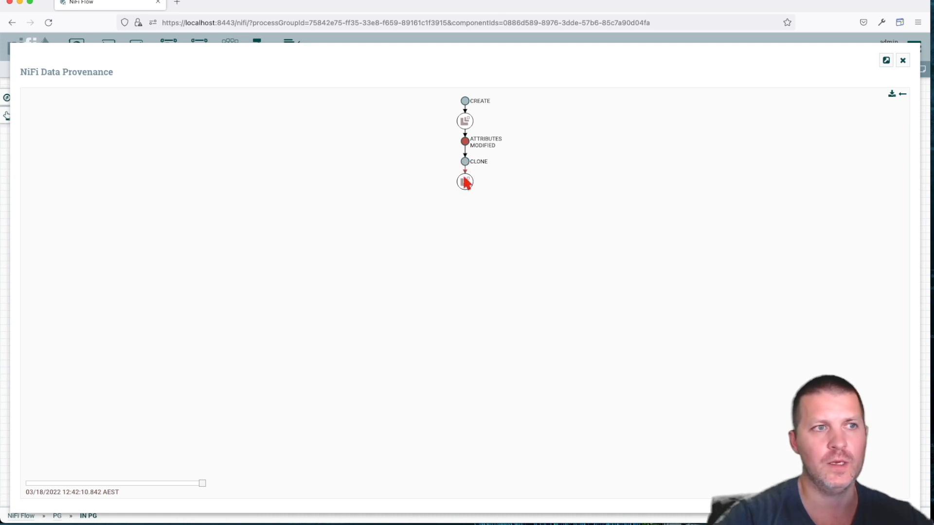
pyautogui.rightClick(466, 165)
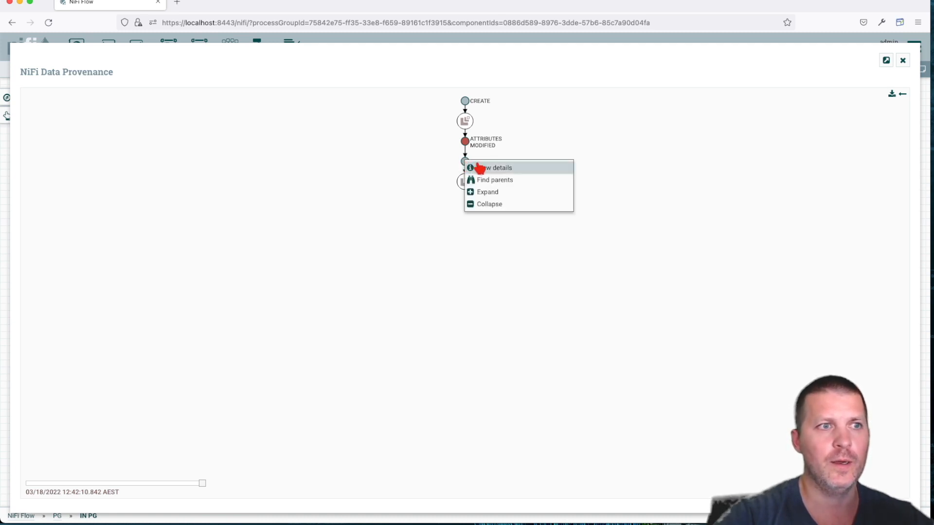
pyautogui.click(489, 181)
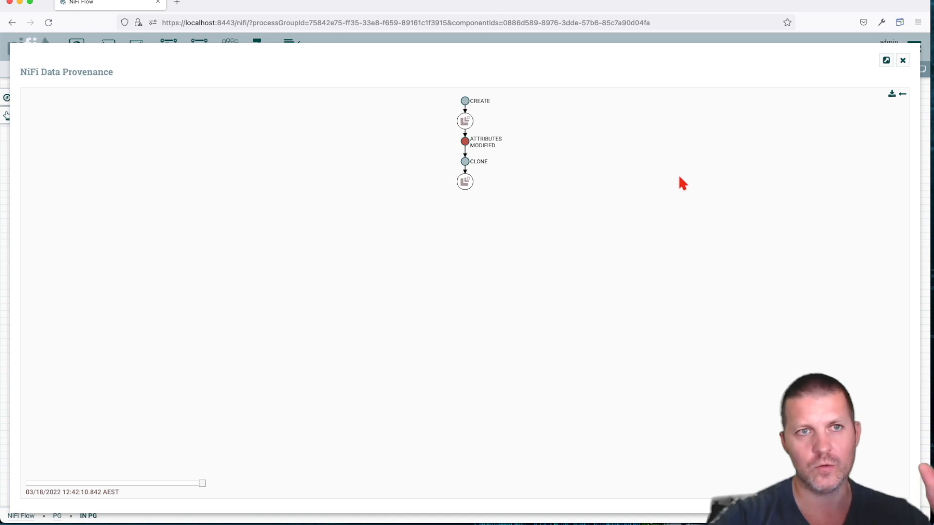
pyautogui.click(902, 62)
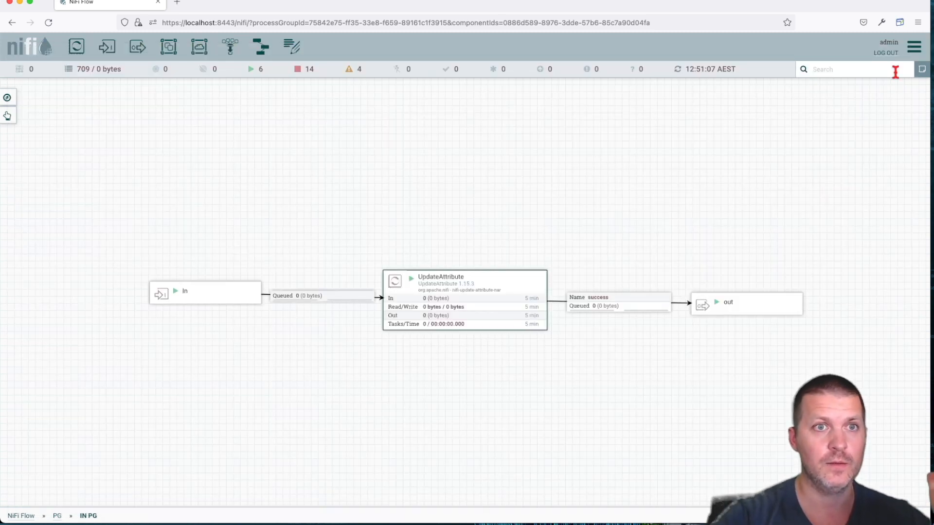
# Step: Open Controller Settings and examine the maximum timer driven and event driven thread counts in the general settings
pyautogui.click(913, 46)
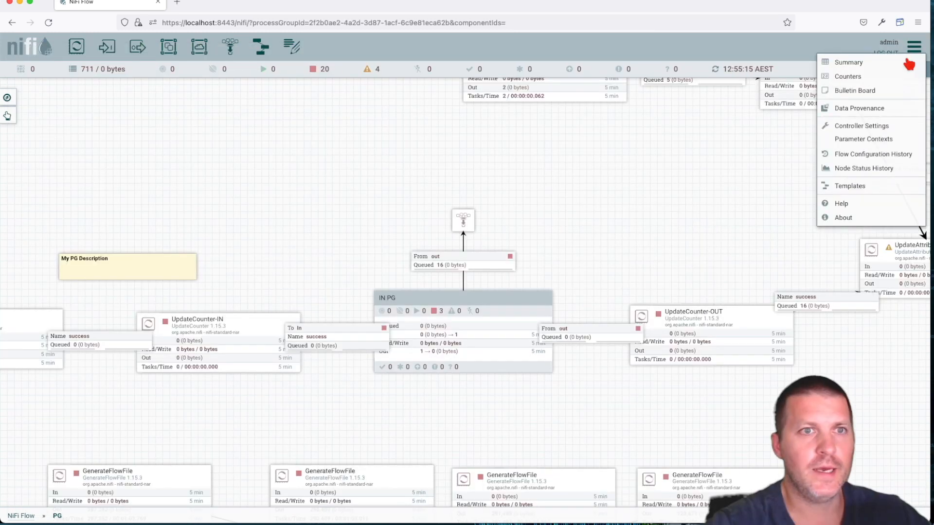
pyautogui.click(875, 127)
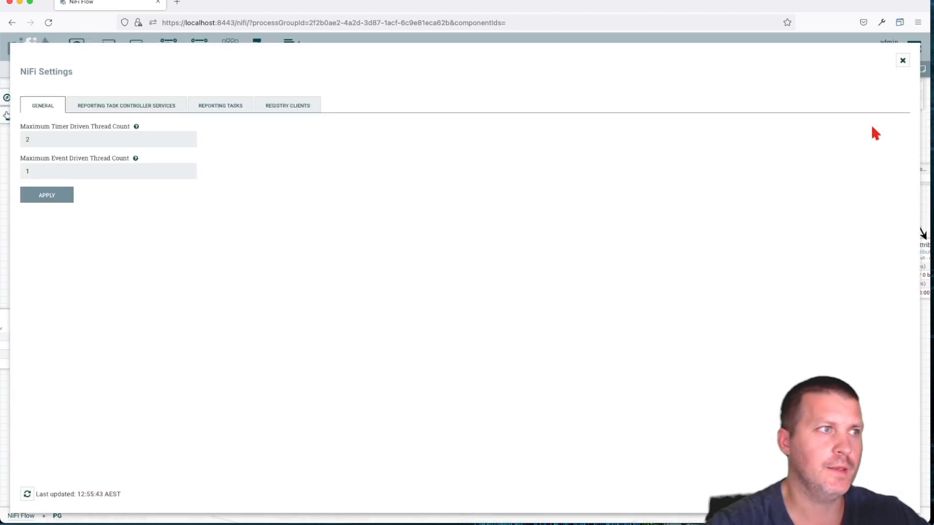
pyautogui.click(55, 138)
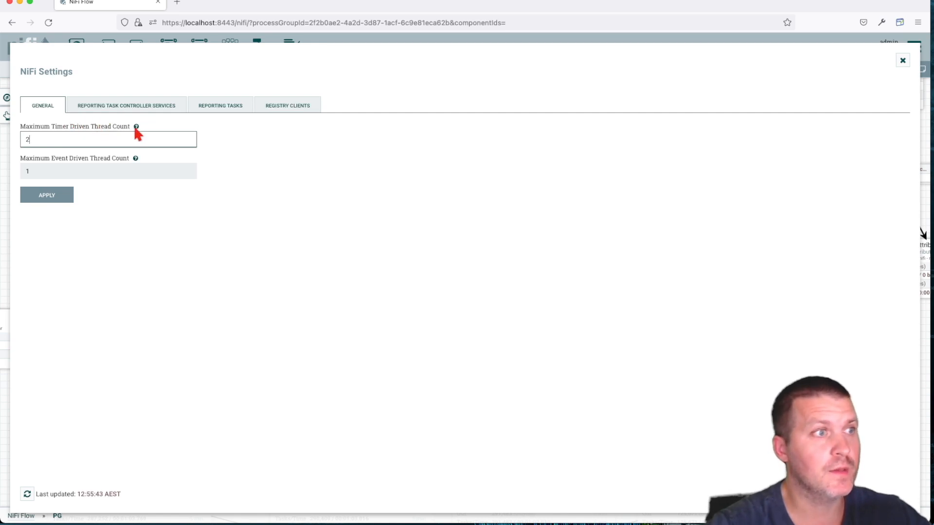
pyautogui.moveTo(136, 128)
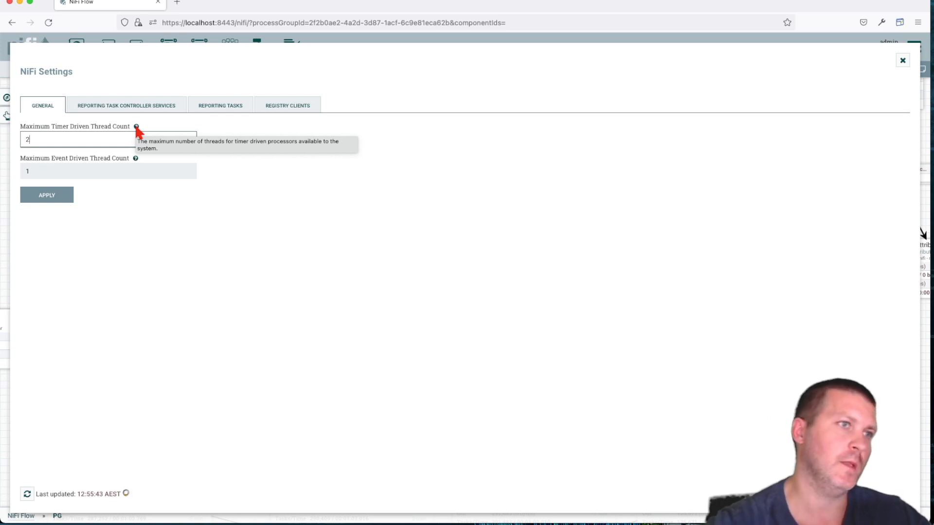
pyautogui.click(60, 171)
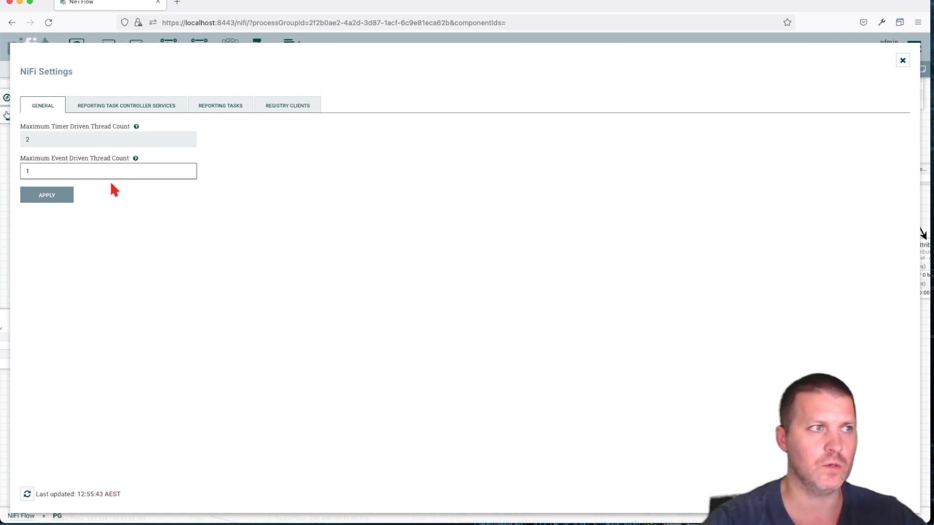
pyautogui.click(136, 209)
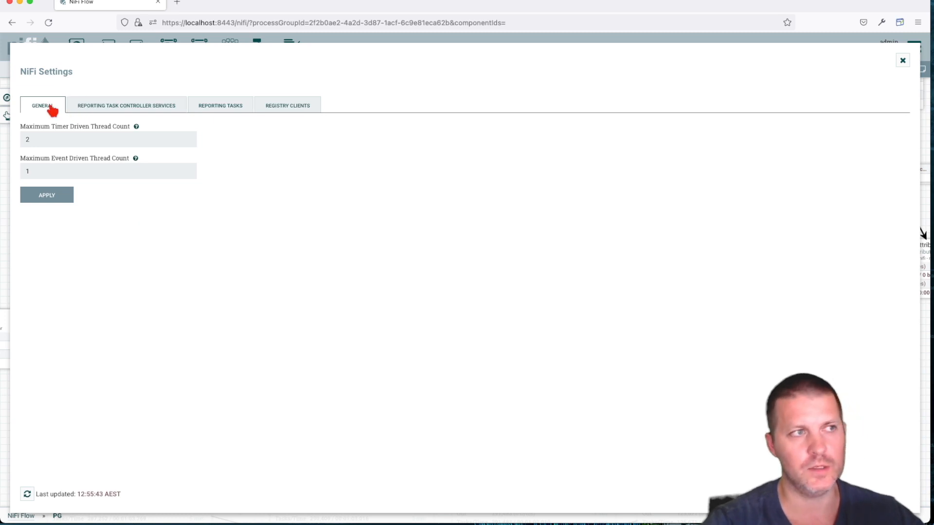
# Step: Add a DBCPConnectionPool reporting task controller service, filtering the available types by "jdbc"
pyautogui.click(127, 109)
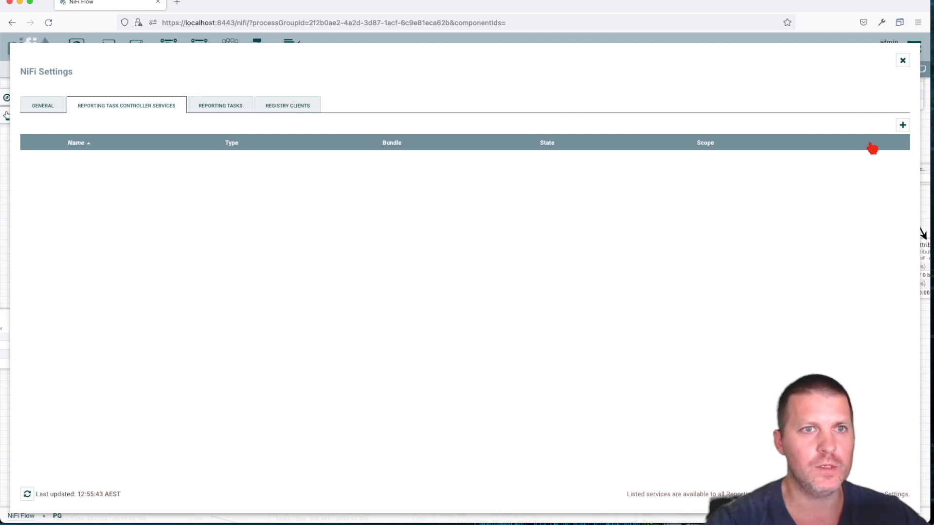
pyautogui.click(902, 127)
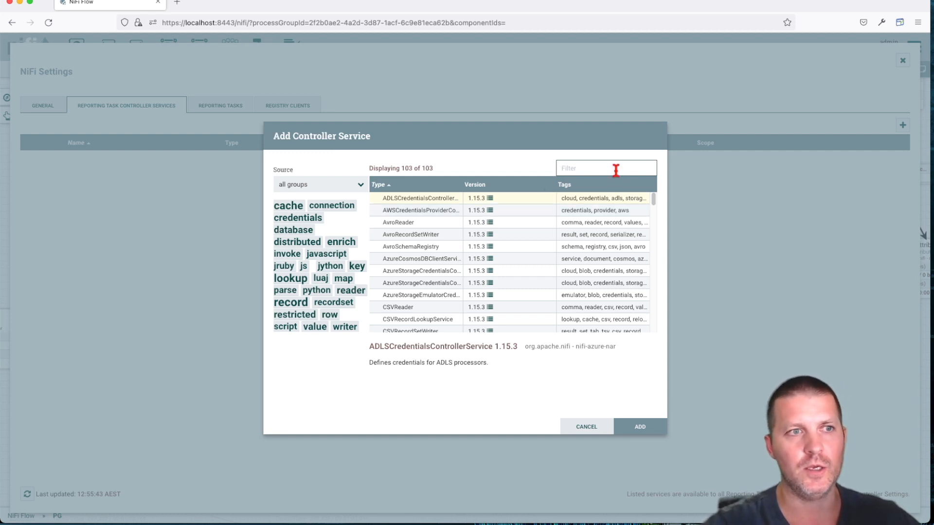
pyautogui.write('jd')
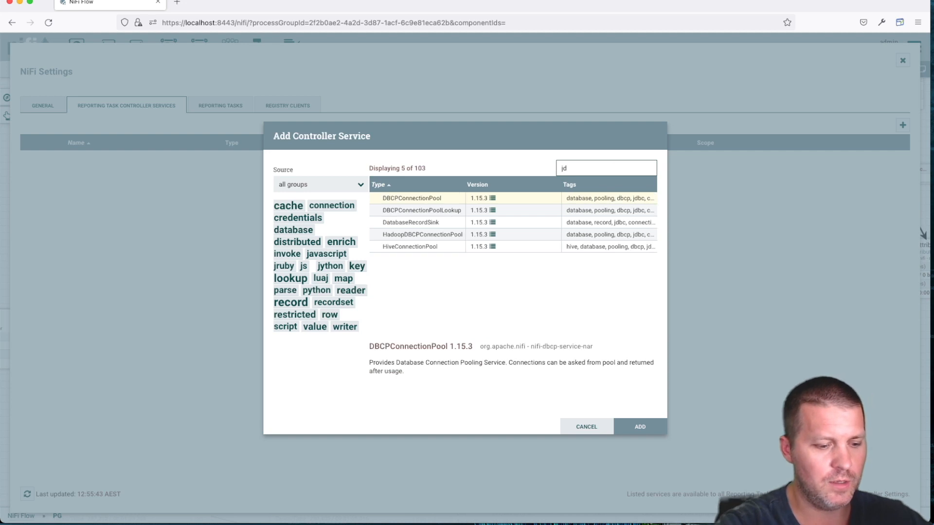
pyautogui.write('b')
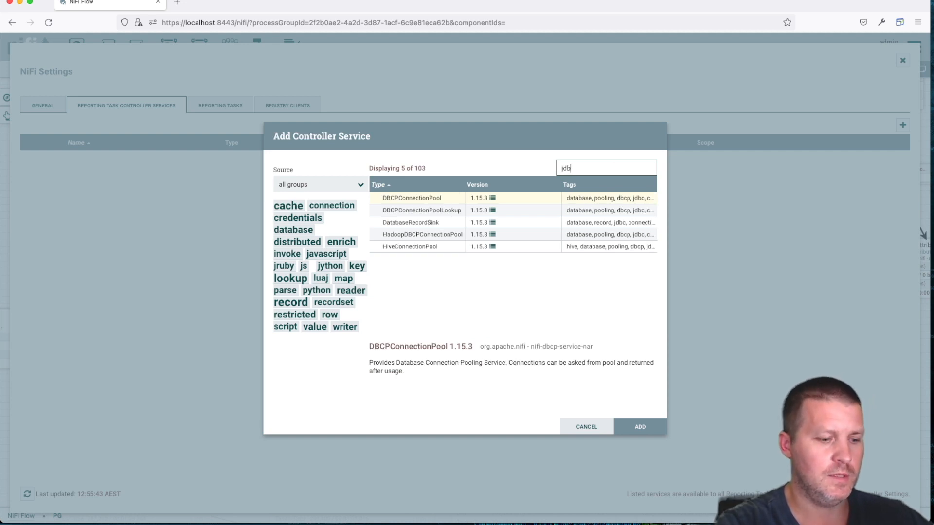
pyautogui.write('c')
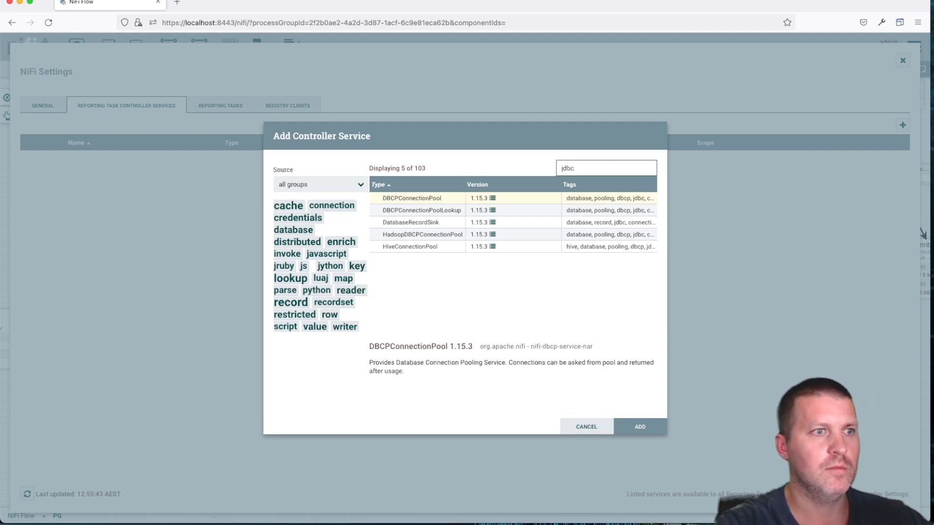
pyautogui.click(426, 199)
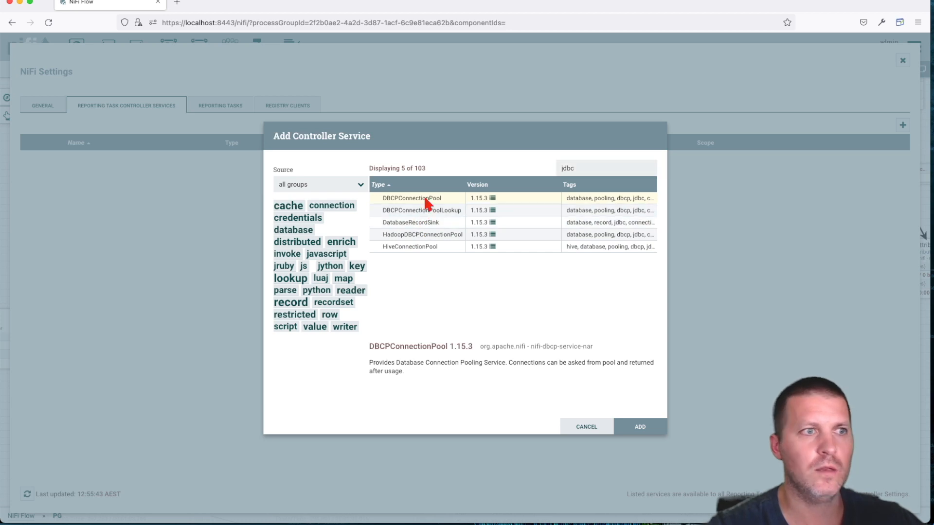
pyautogui.doubleClick(426, 199)
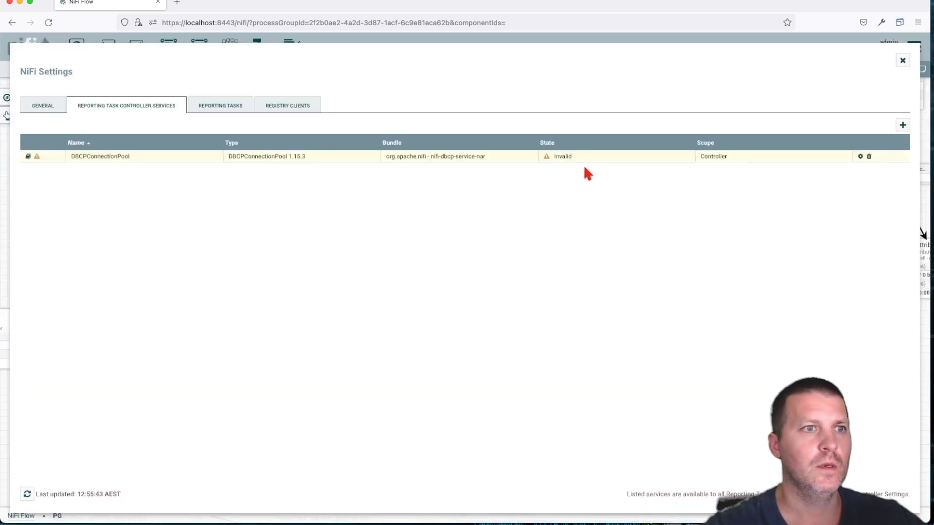
# Step: Read the usage documentation of the DBCPConnectionPool controller service and close it
pyautogui.click(29, 157)
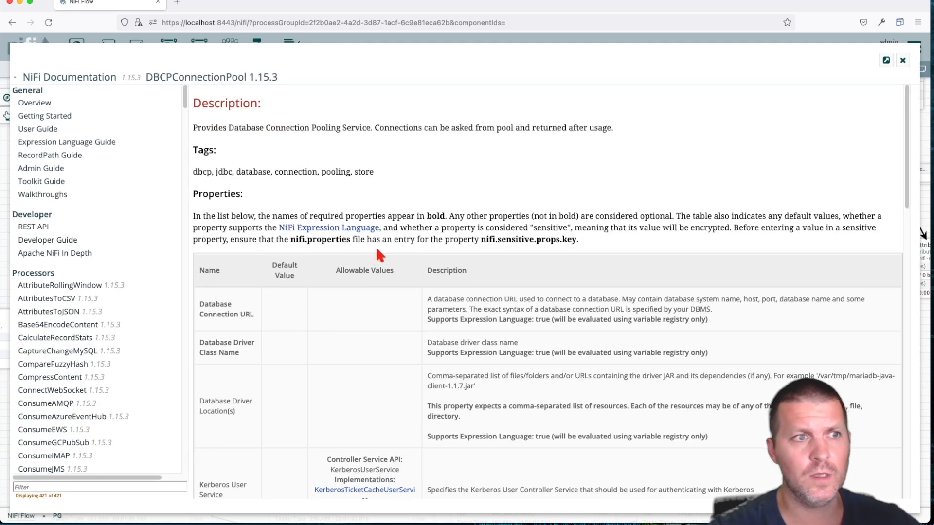
pyautogui.scroll(-2, 377, 246)
pyautogui.click(903, 60)
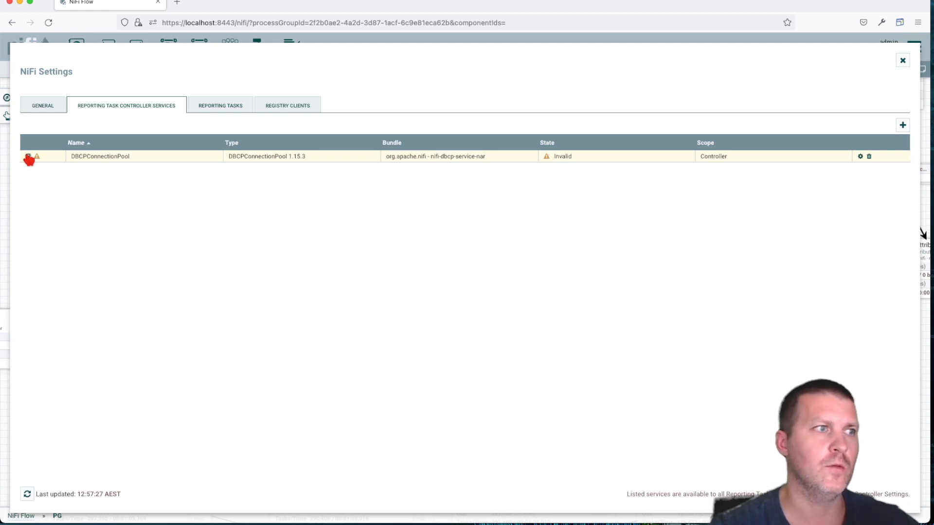
# Step: Check the validation errors of the DBCPConnectionPool controller service and delete the service
pyautogui.moveTo(37, 157)
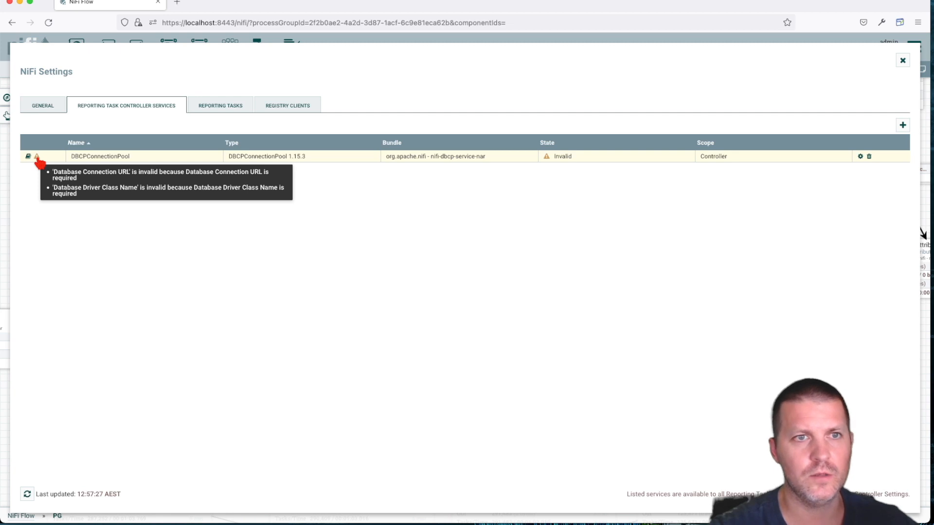
pyautogui.click(869, 156)
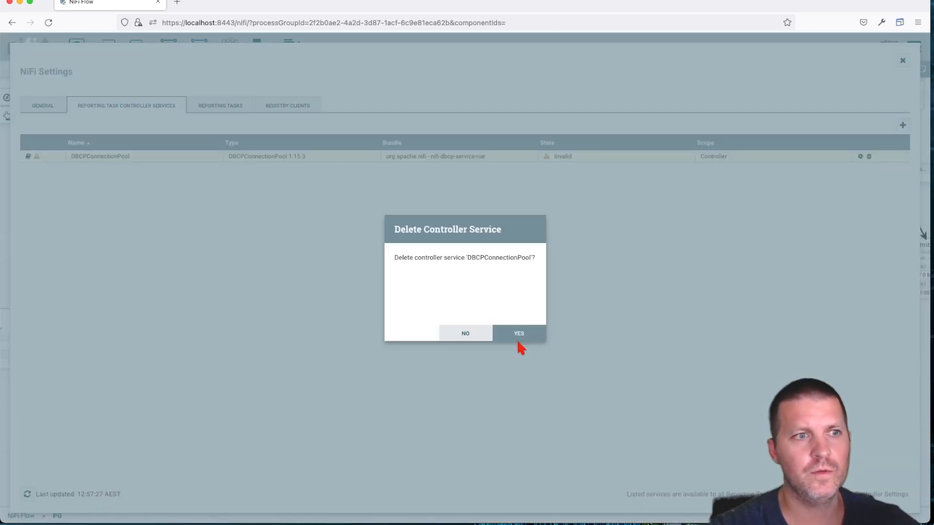
pyautogui.click(519, 335)
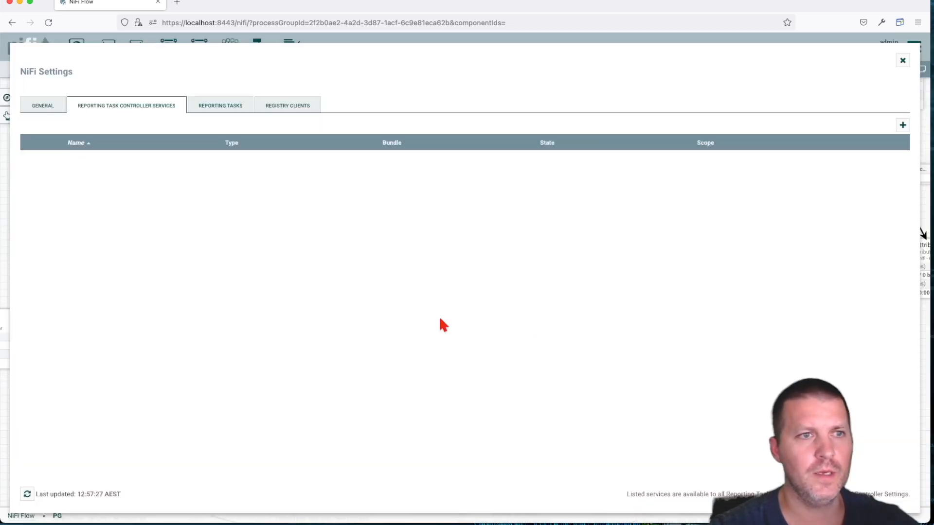
# Step: Examine the source groups and tags offered for new controller services, keeping all groups, and cancel without adding one
pyautogui.click(902, 128)
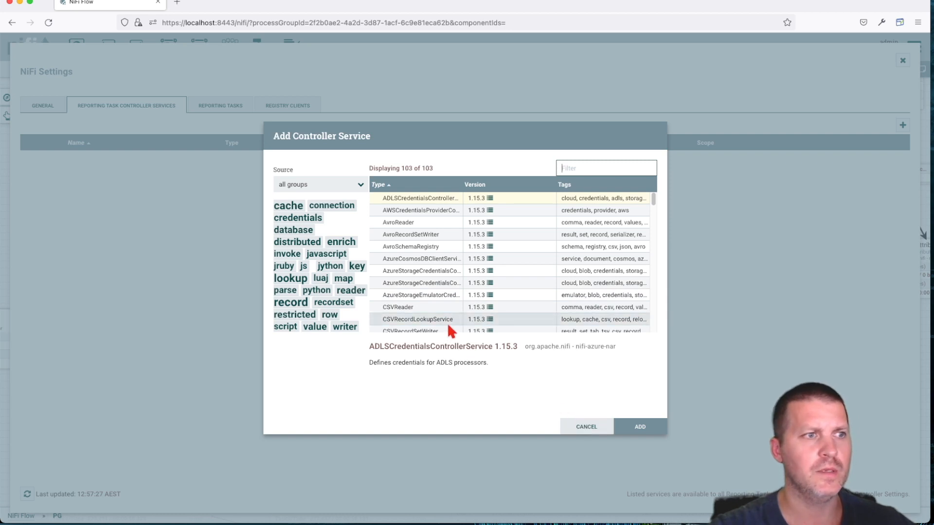
pyautogui.click(336, 183)
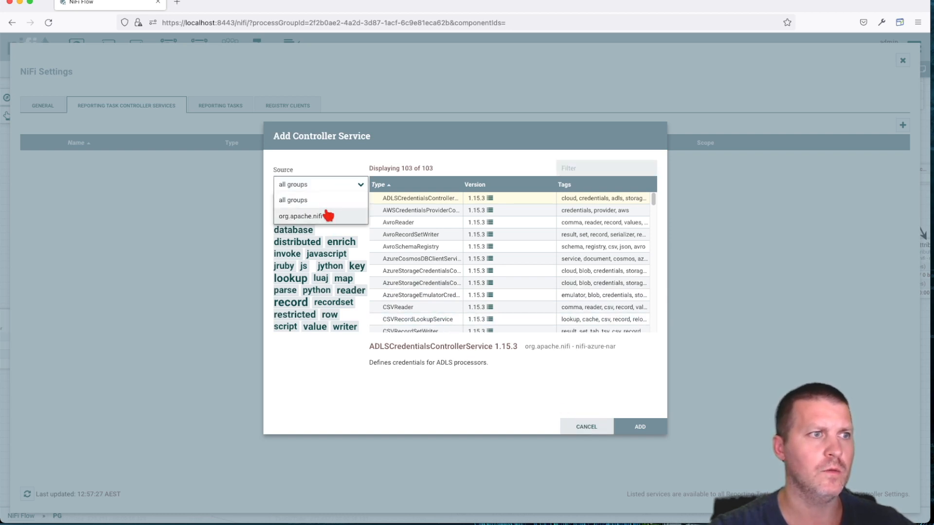
pyautogui.click(340, 200)
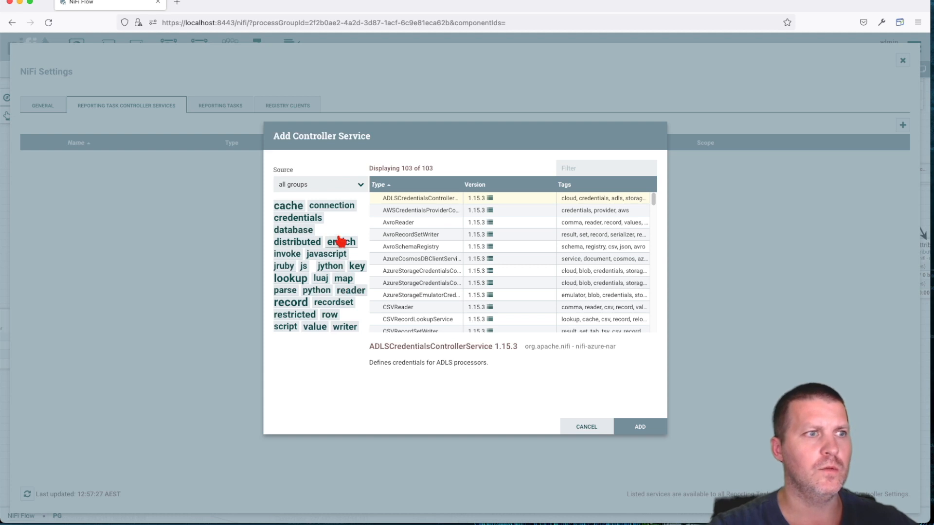
pyautogui.click(579, 429)
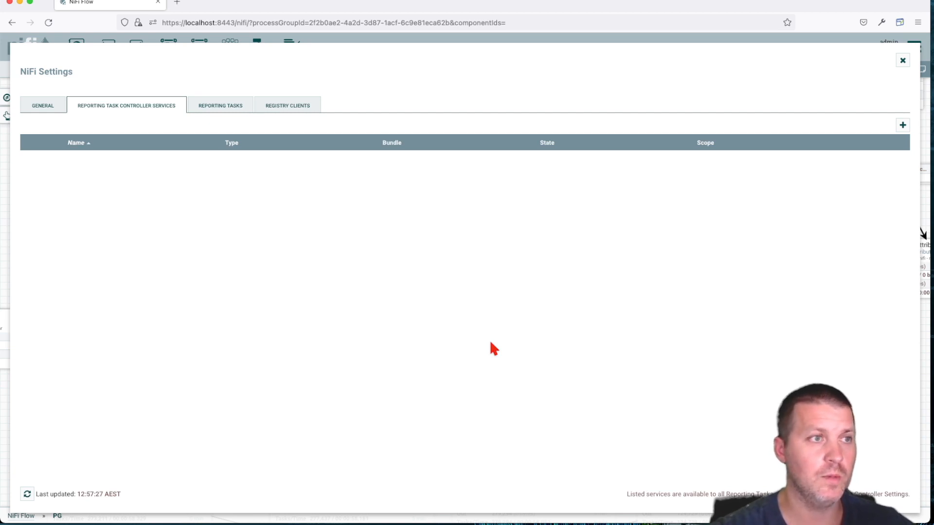
# Step: Add a MonitorMemory reporting task
pyautogui.click(241, 108)
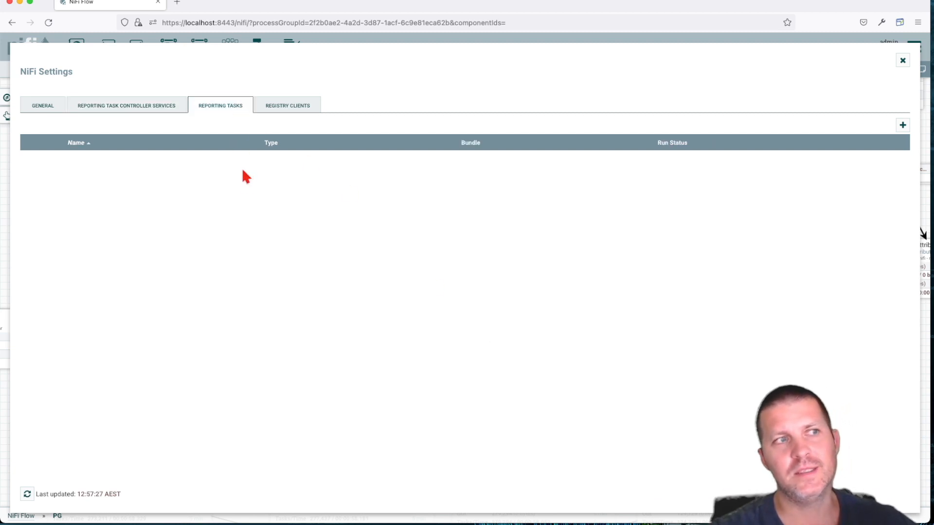
pyautogui.click(902, 125)
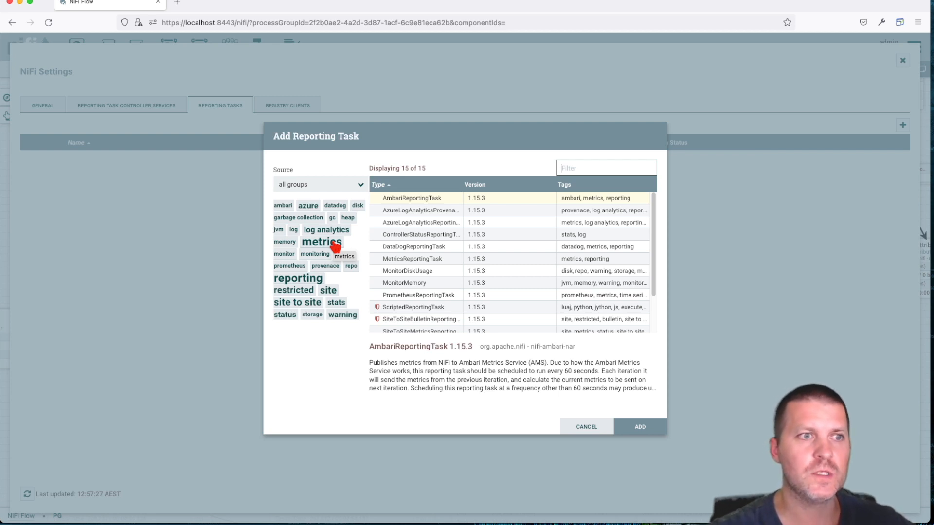
pyautogui.click(422, 283)
pyautogui.click(638, 427)
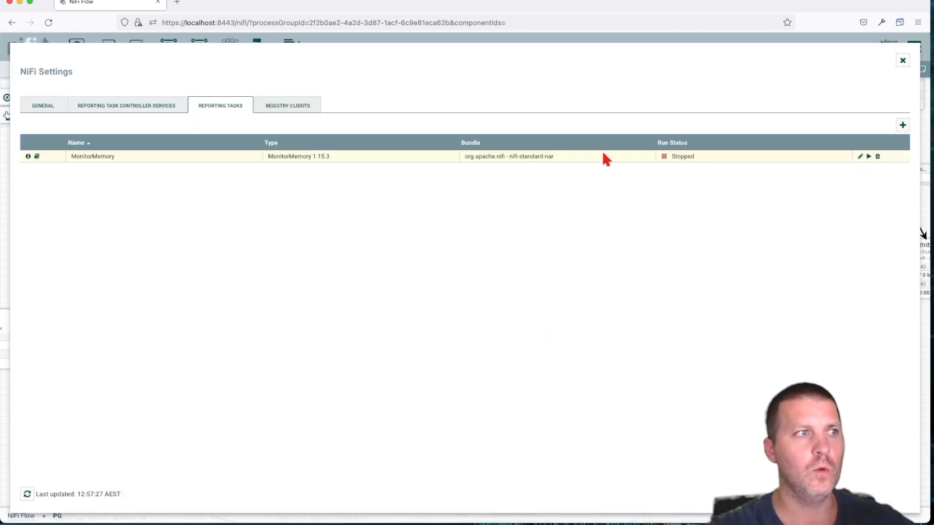
# Step: Read the MonitorMemory documentation and examine the reporting task's settings, properties and comments without changing them
pyautogui.click(37, 157)
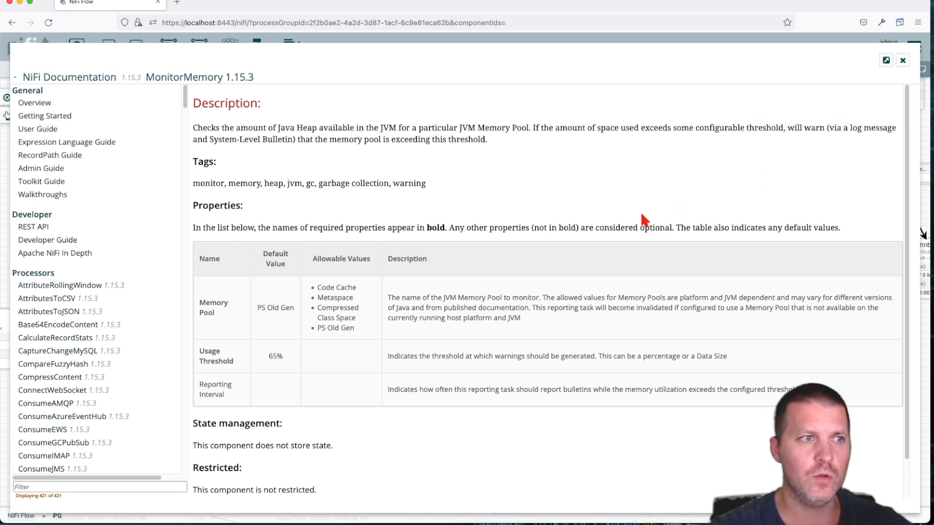
pyautogui.click(903, 60)
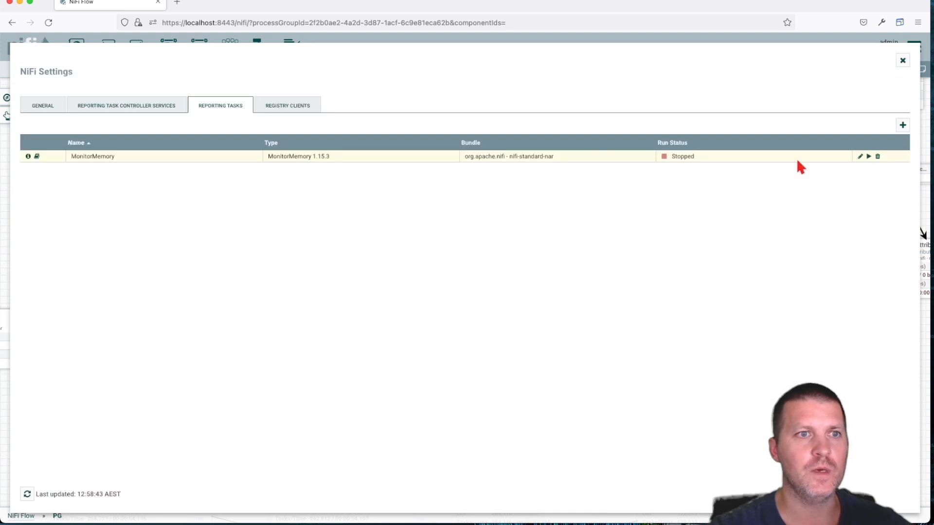
pyautogui.click(860, 157)
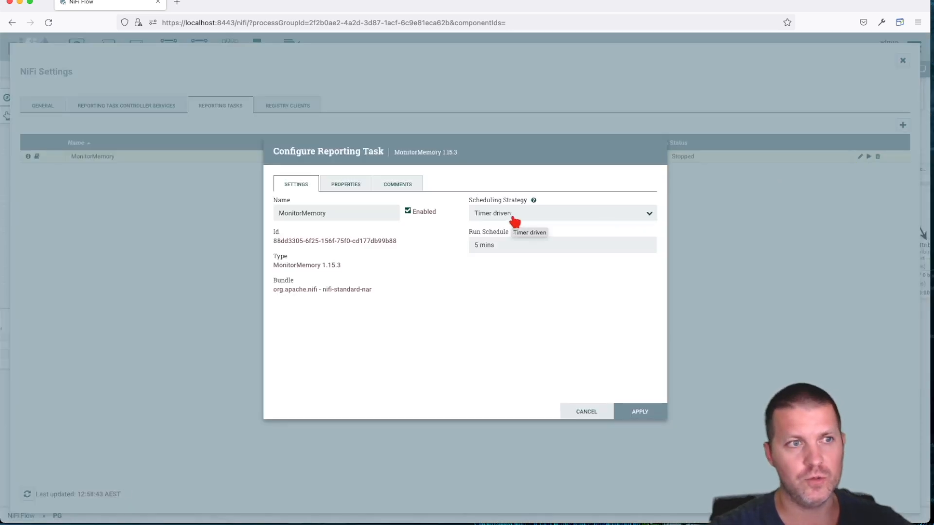
pyautogui.click(349, 187)
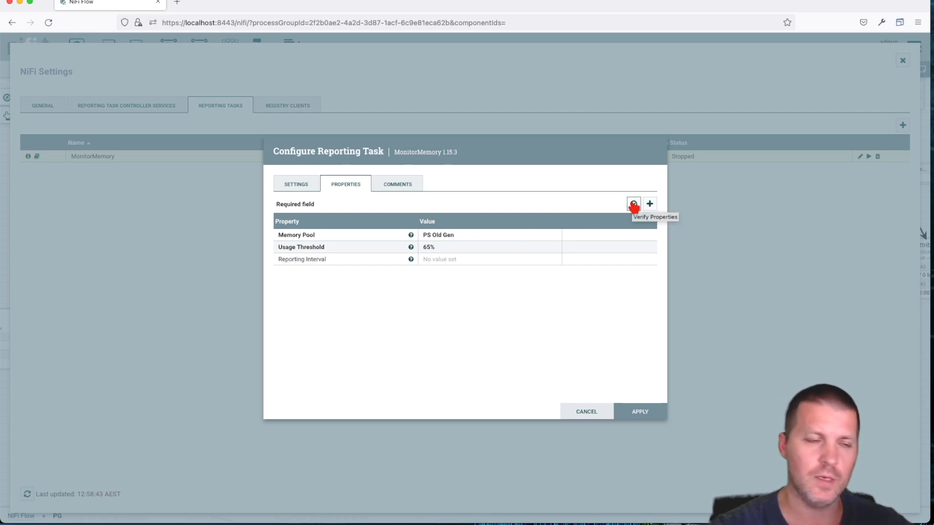
pyautogui.click(395, 185)
pyautogui.click(294, 184)
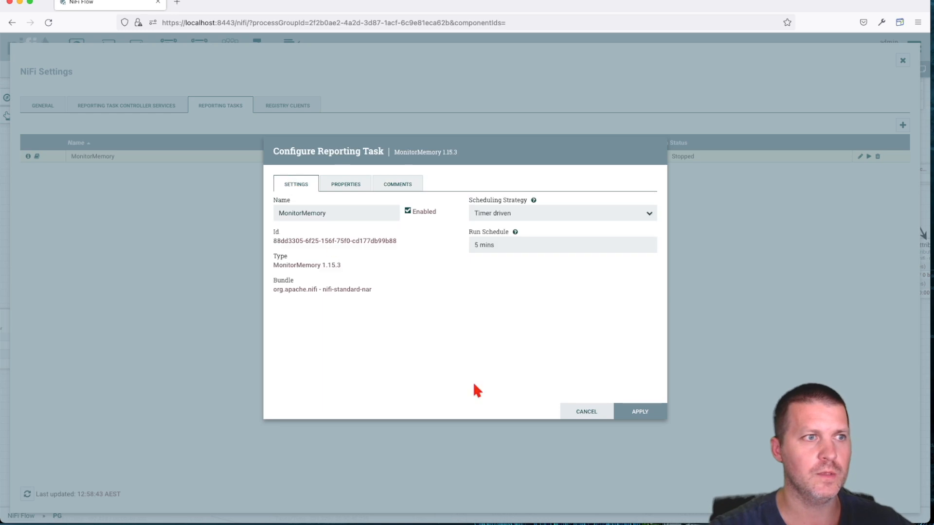
pyautogui.click(586, 416)
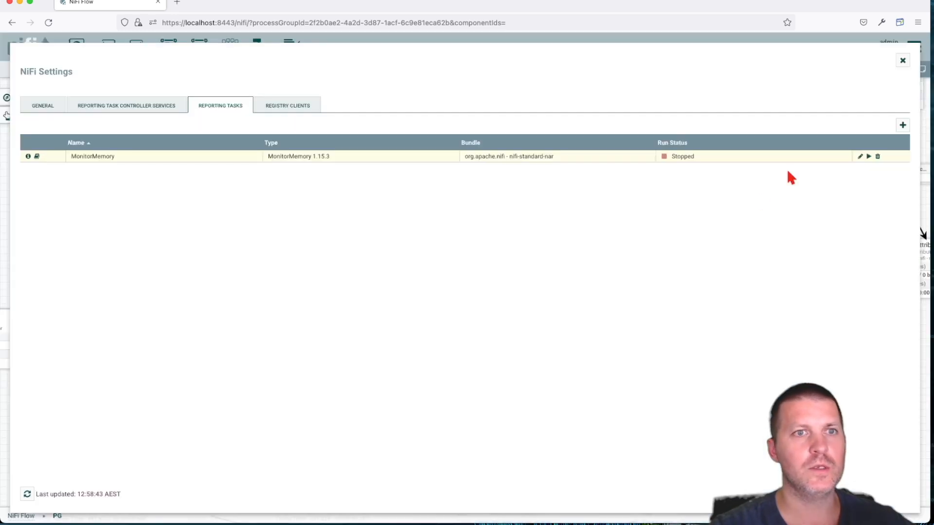
# Step: Delete the MonitorMemory reporting task
pyautogui.click(878, 157)
pyautogui.click(544, 335)
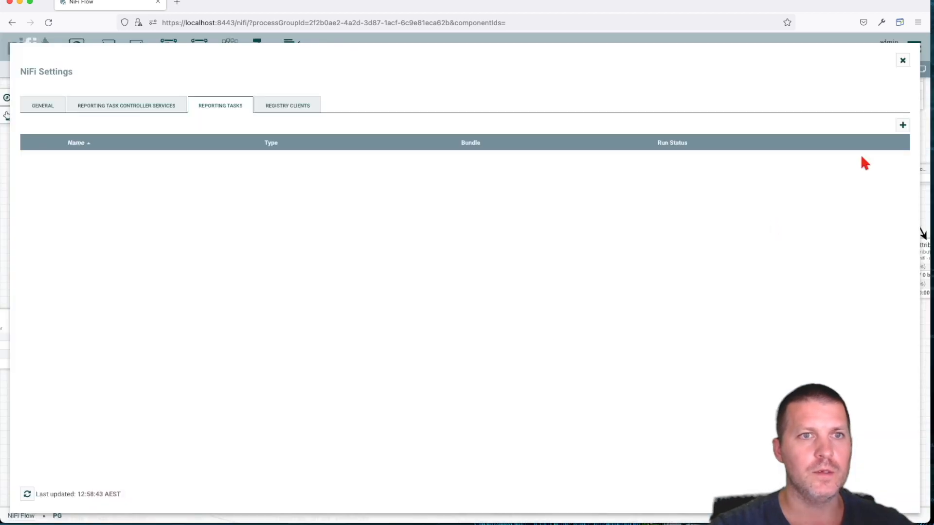
# Step: Filter the reporting task types by the azure tag, widen the Type column, and add an AzureLogAnalyticsProvenanceReportingTask
pyautogui.click(902, 125)
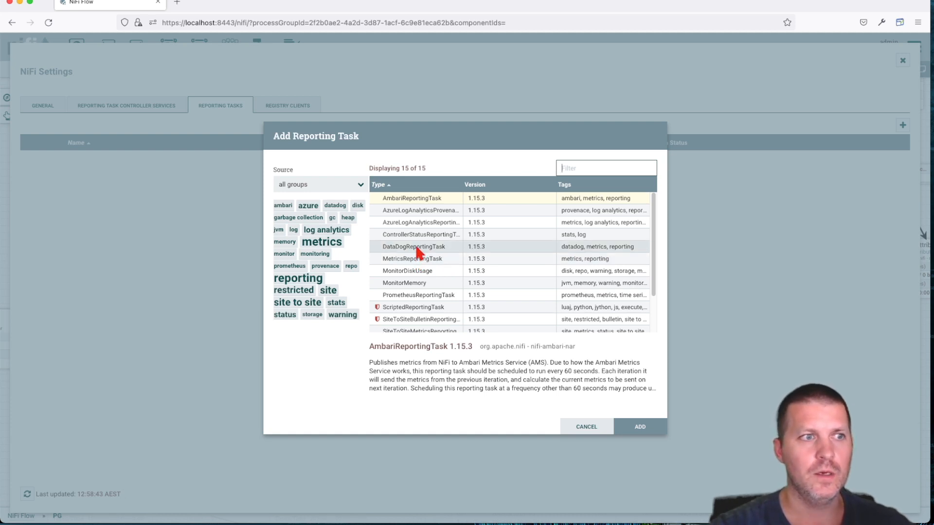
pyautogui.click(316, 207)
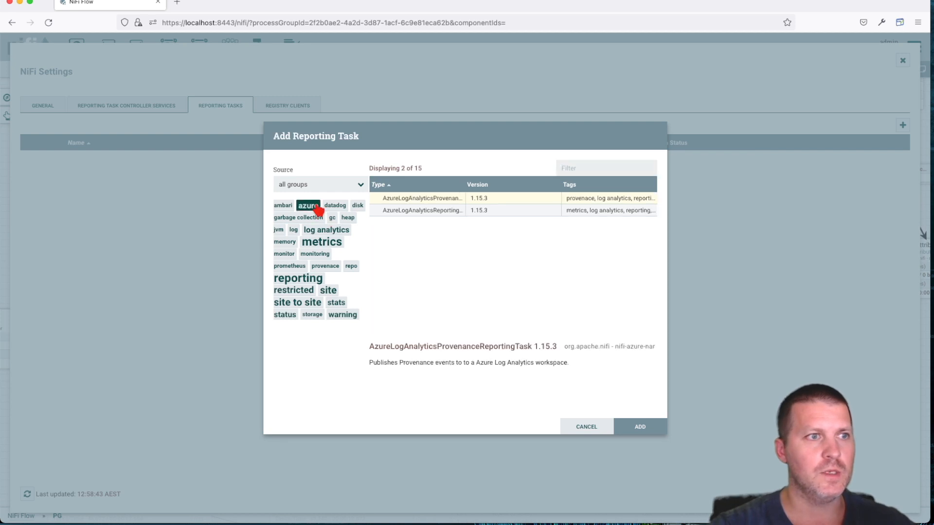
pyautogui.click(461, 186)
pyautogui.moveTo(462, 188); pyautogui.dragTo(550, 188)
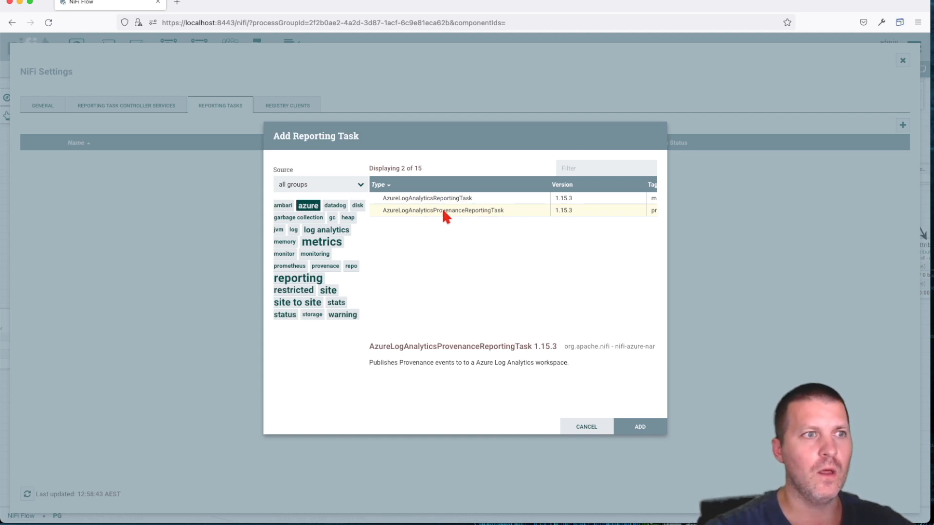
pyautogui.doubleClick(496, 211)
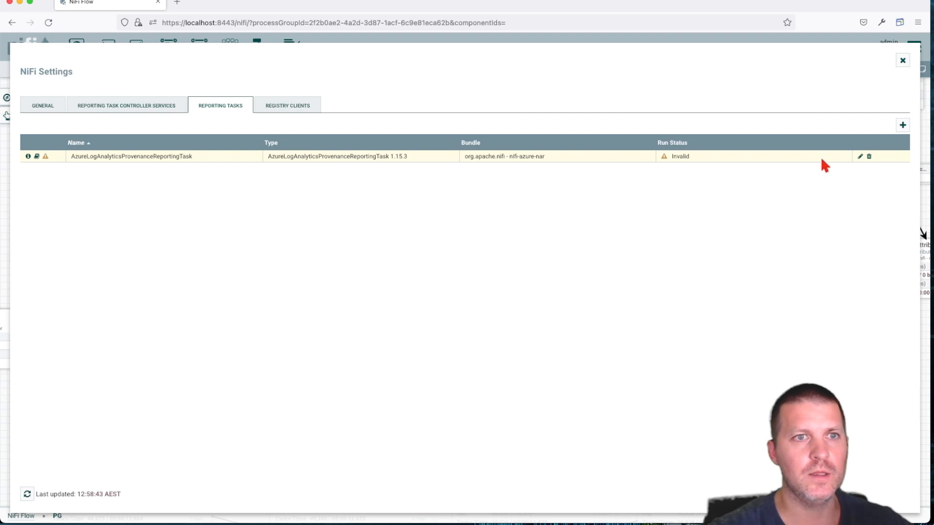
# Step: Examine the settings and properties of the AzureLogAnalyticsProvenanceReportingTask and cancel its configuration
pyautogui.click(860, 157)
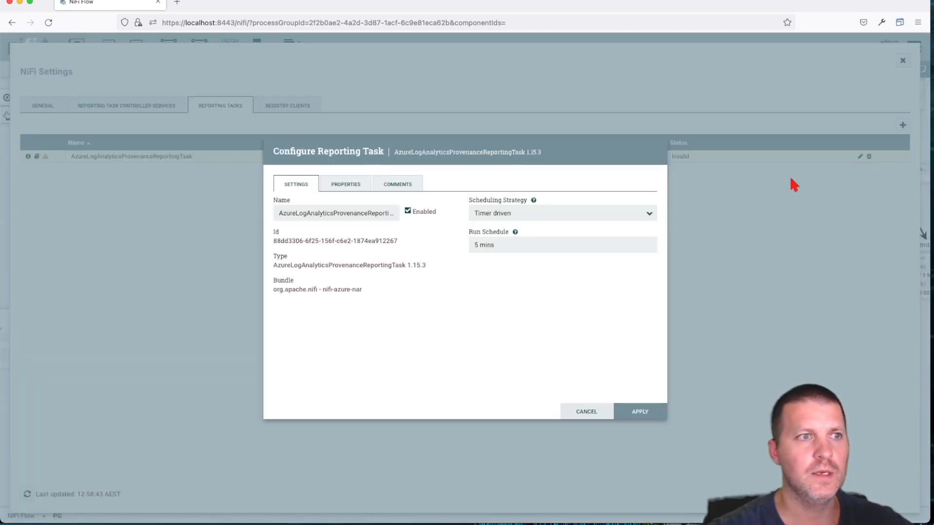
pyautogui.click(357, 188)
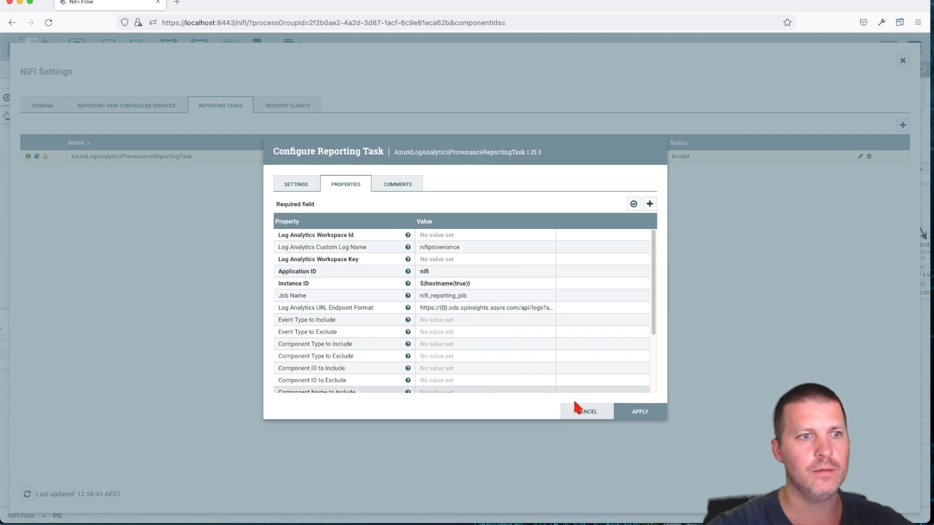
pyautogui.click(584, 413)
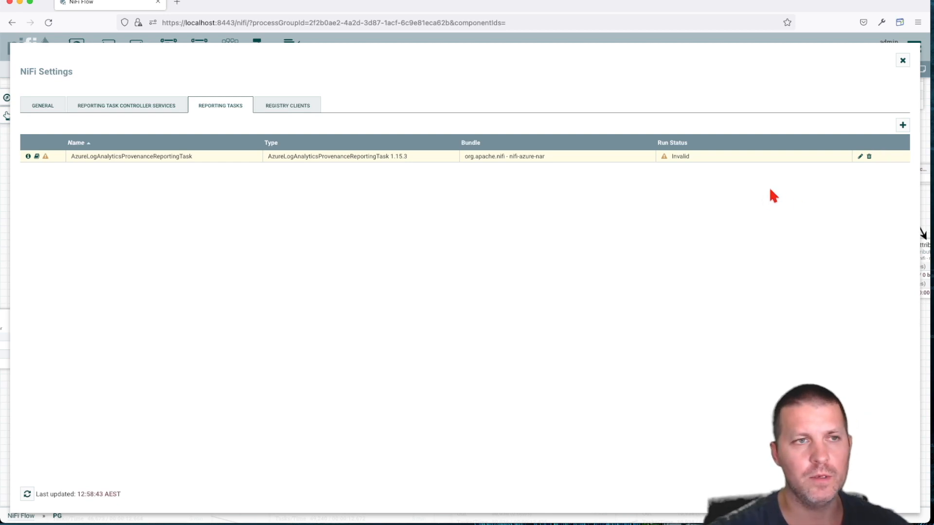
# Step: Delete the AzureLogAnalyticsProvenanceReportingTask reporting task
pyautogui.click(869, 157)
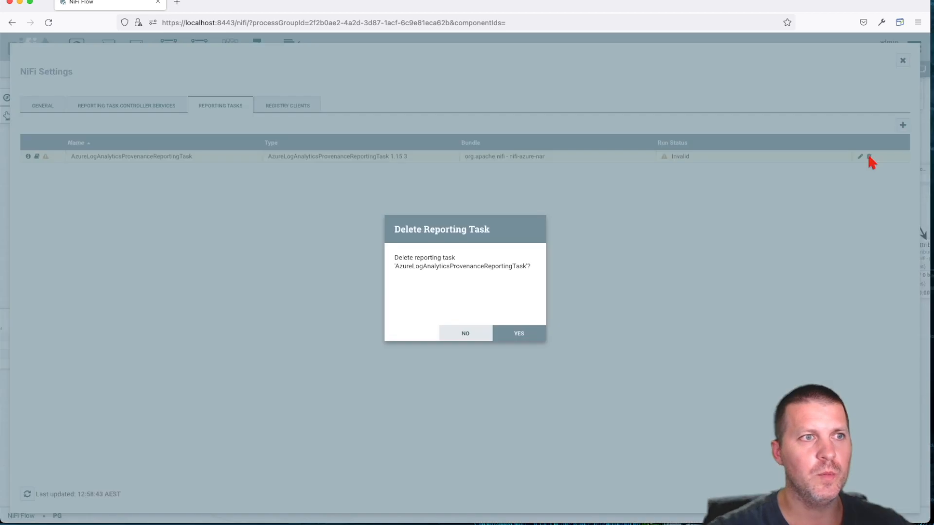
pyautogui.click(506, 332)
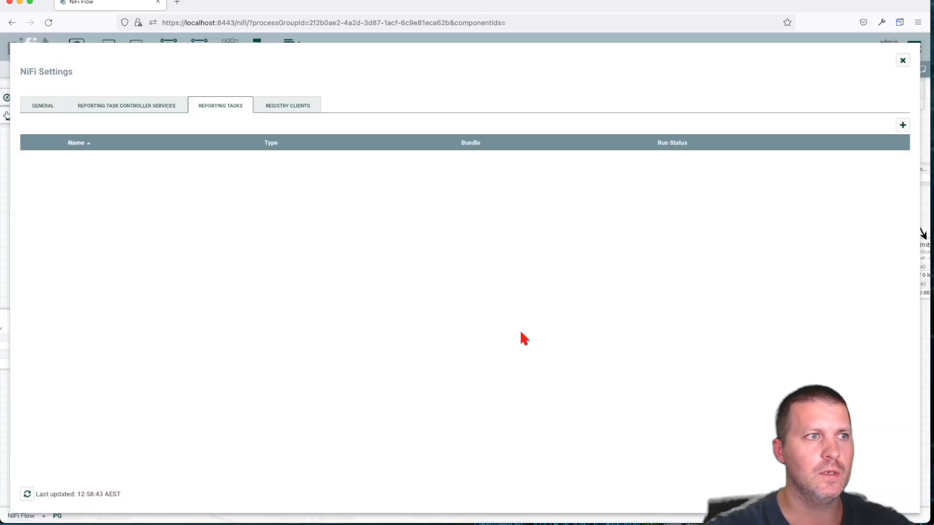
# Step: View the registry clients, start adding one named "my reg", look over its URL and description fields, and cancel it
pyautogui.click(306, 110)
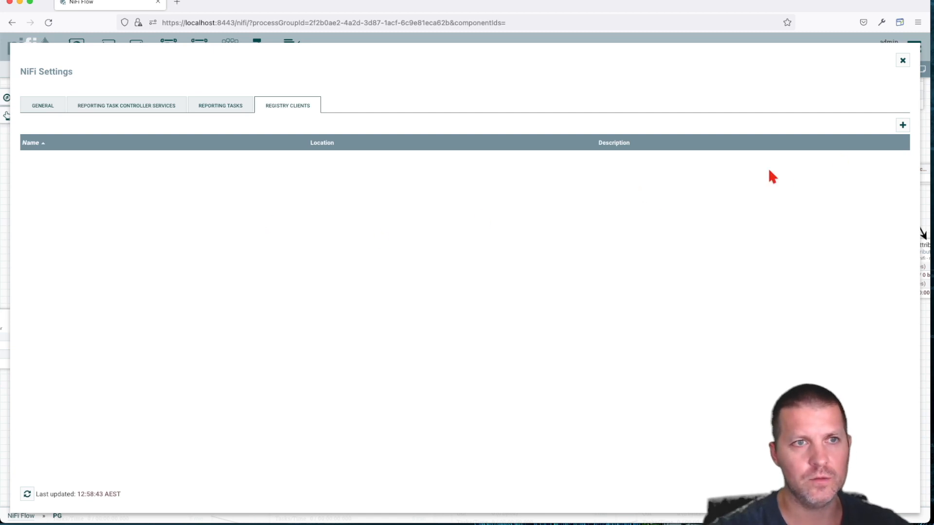
pyautogui.click(902, 126)
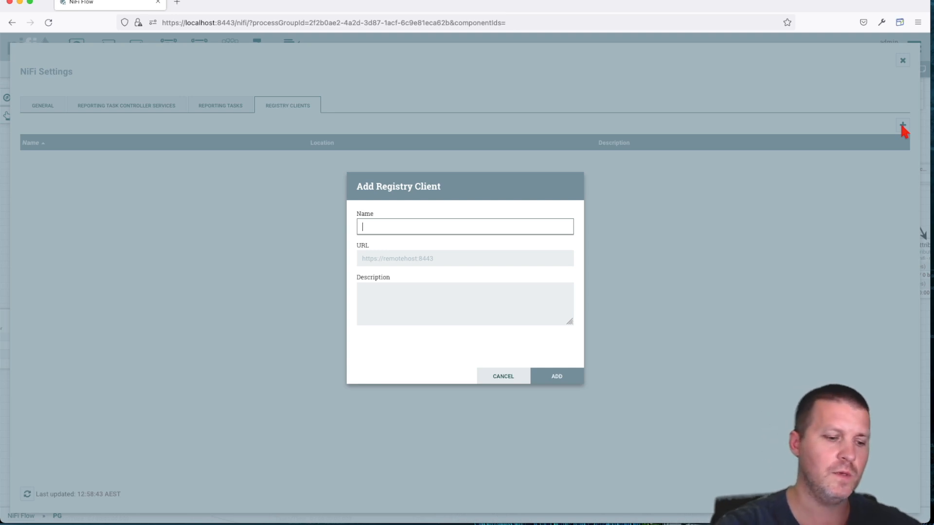
pyautogui.write('my reg')
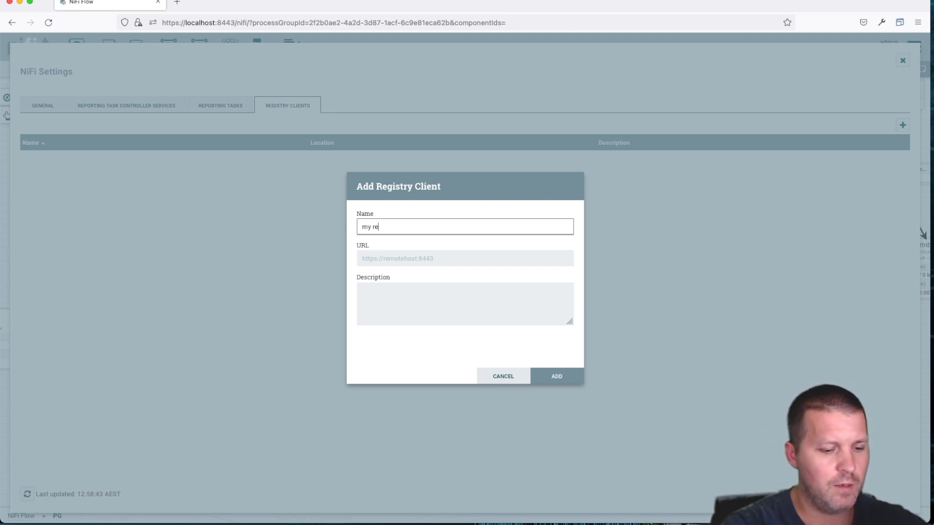
pyautogui.click(456, 259)
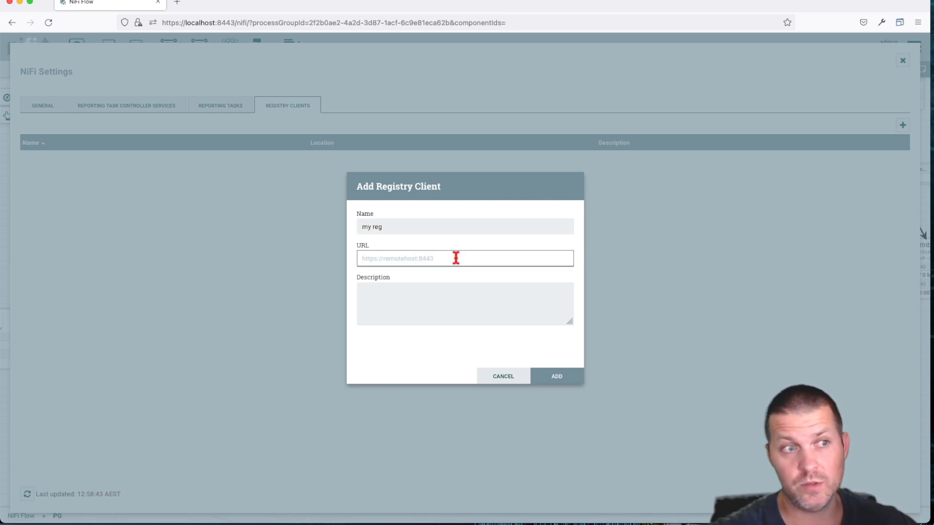
pyautogui.click(450, 293)
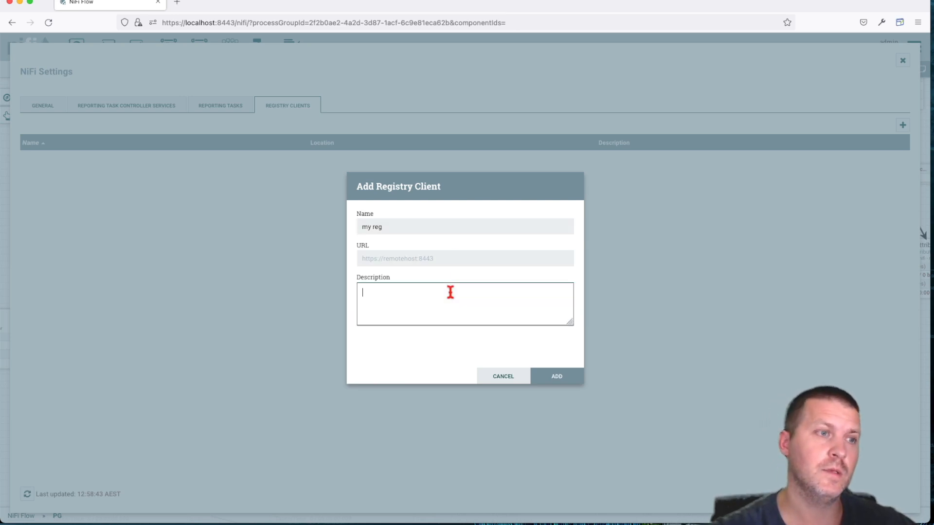
pyautogui.click(501, 376)
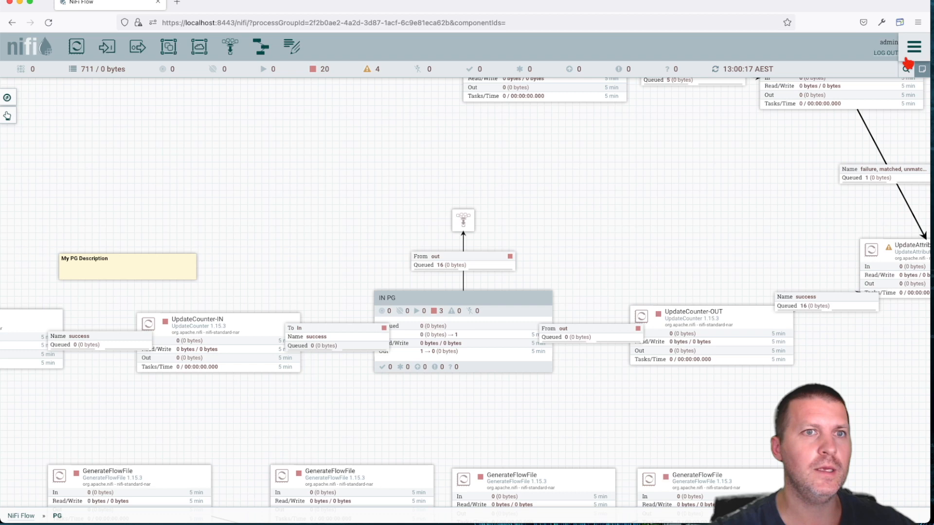
# Step: Close the NiFi Settings and open the list of Parameter Contexts
pyautogui.click(903, 61)
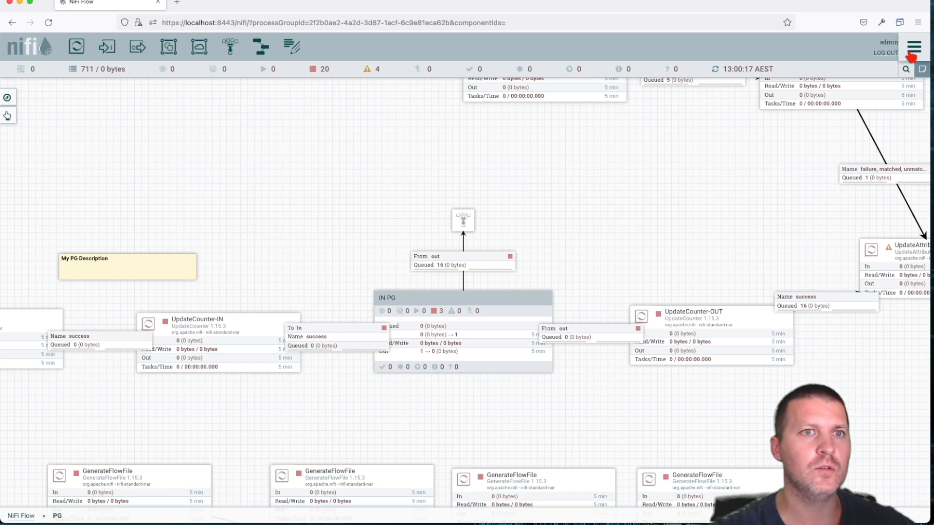
pyautogui.click(912, 51)
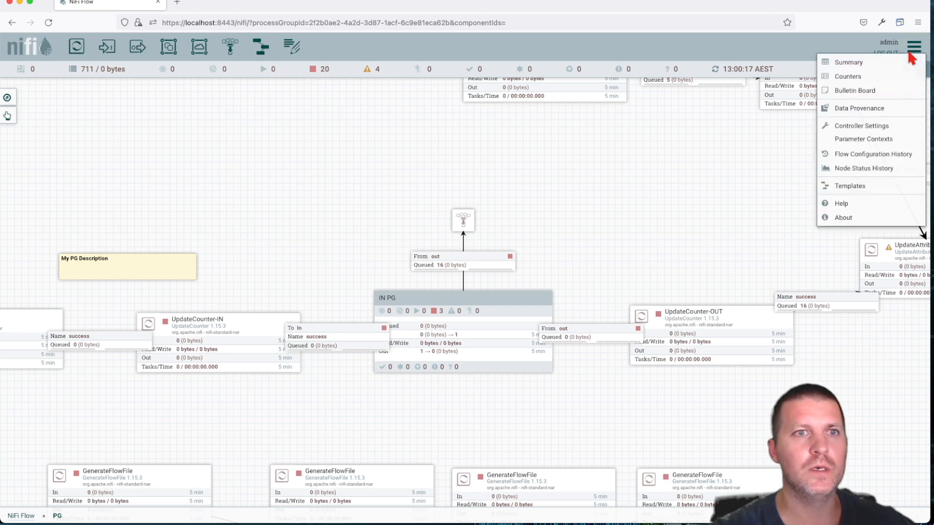
pyautogui.click(869, 139)
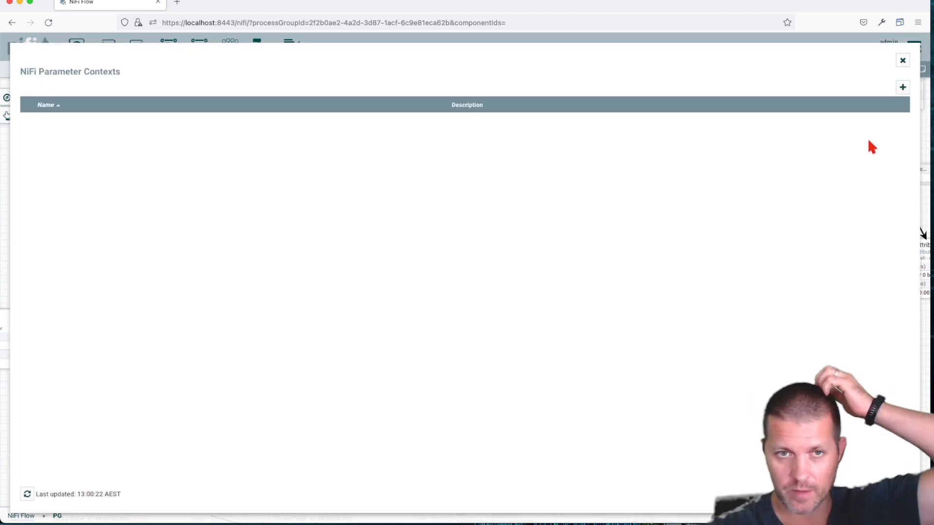
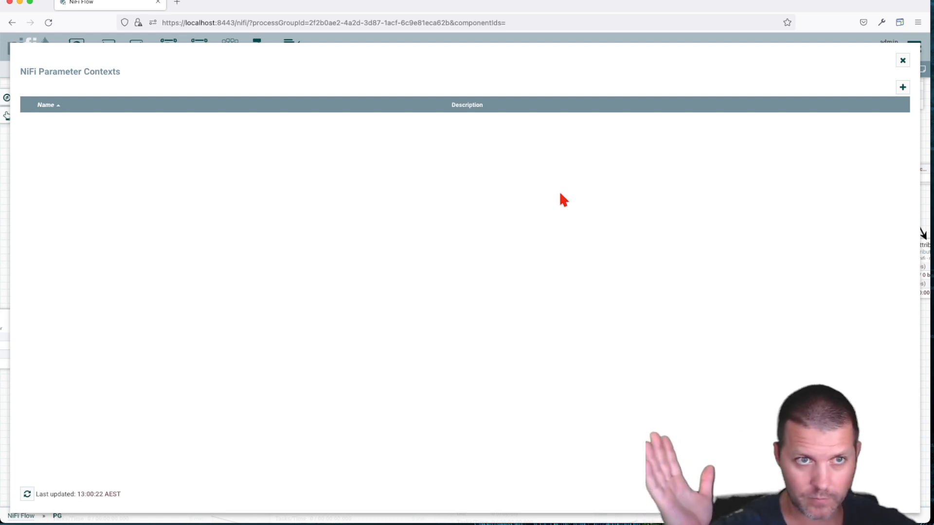
# Step: Start a new parameter context and name it "param context"
pyautogui.click(902, 87)
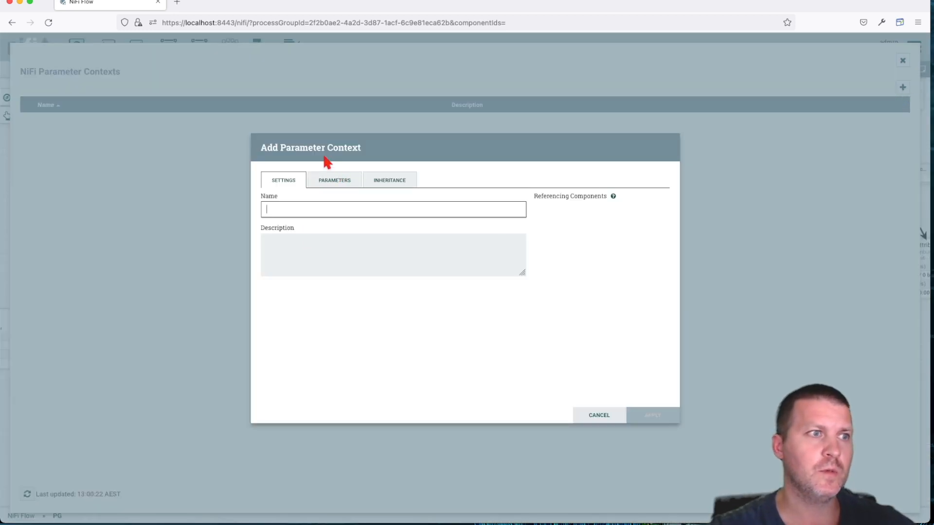
pyautogui.click(356, 209)
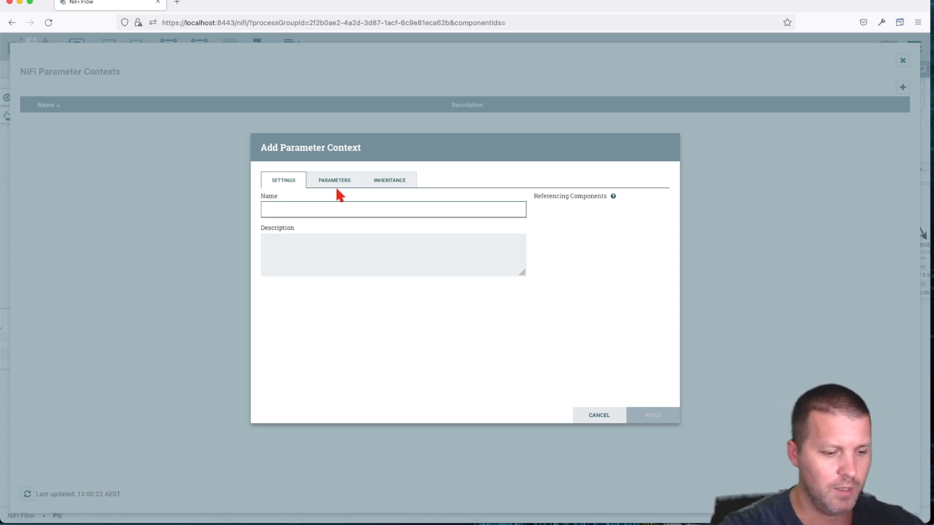
pyautogui.write('param conte')
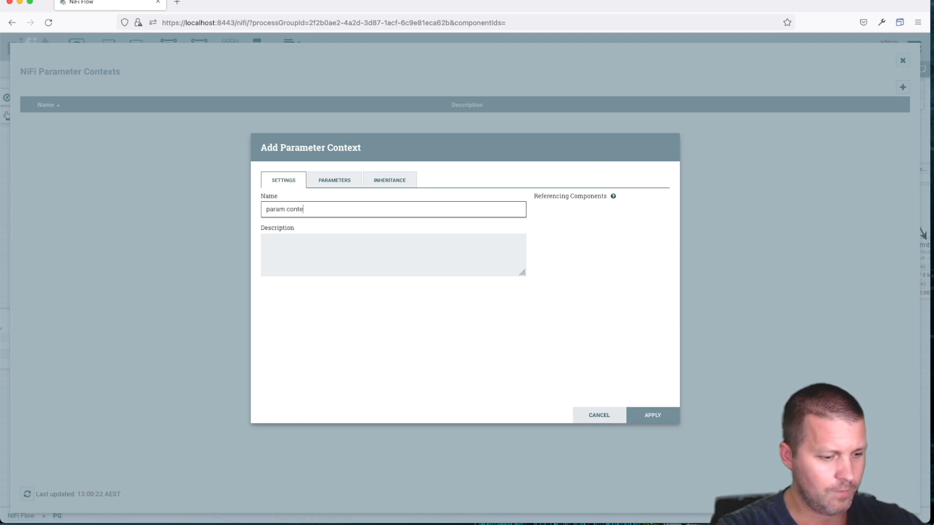
pyautogui.write('xt')
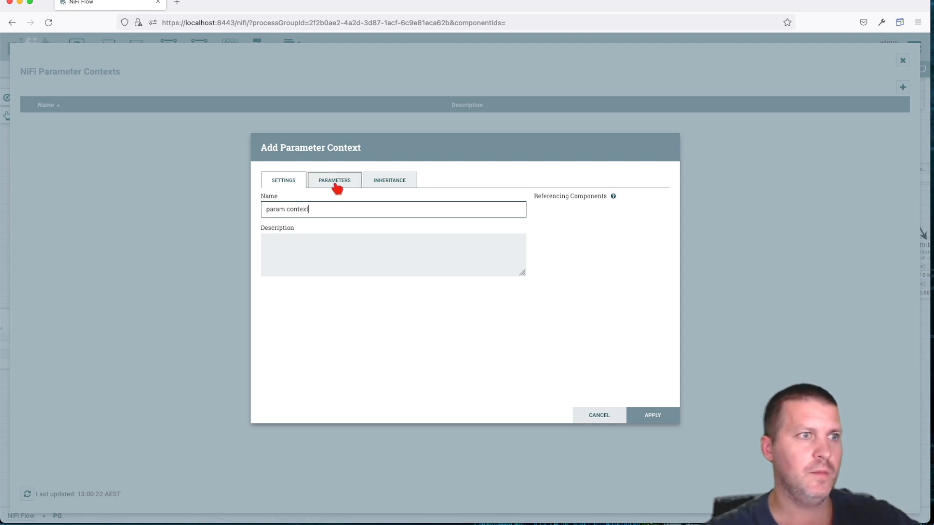
pyautogui.click(298, 243)
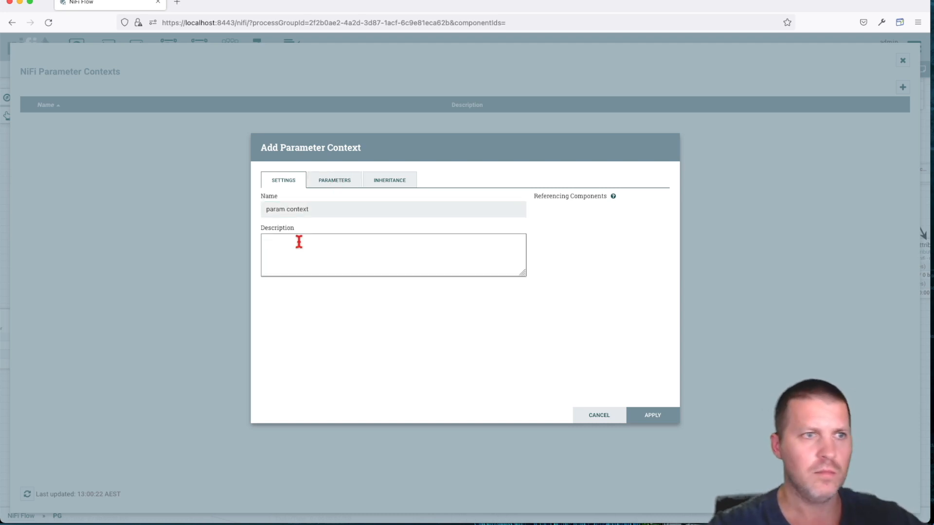
# Step: Add a non-sensitive parameter named param_name with the value param_value to the new parameter context
pyautogui.click(327, 183)
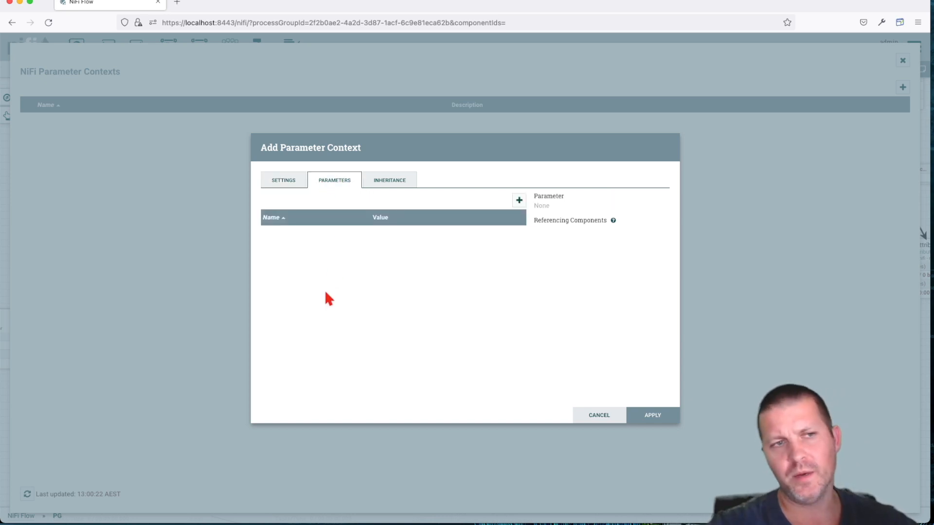
pyautogui.click(519, 200)
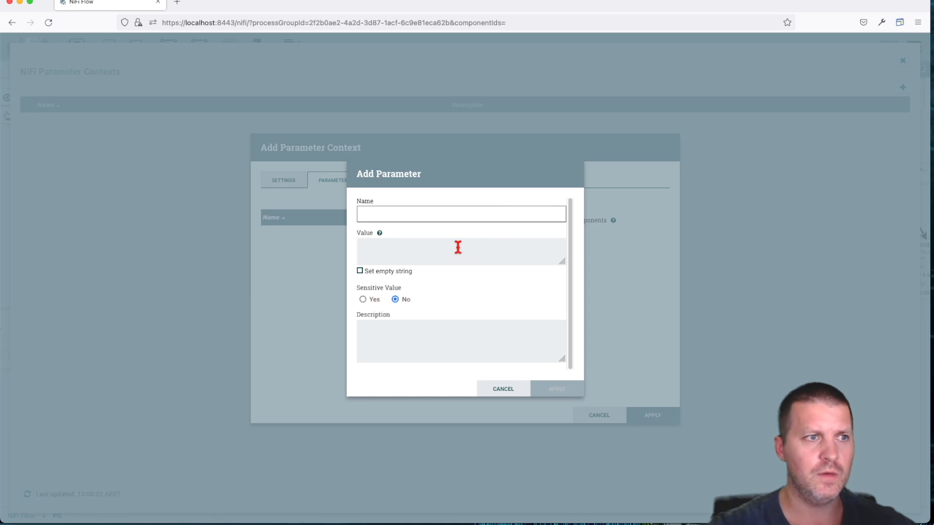
pyautogui.write('param_name')
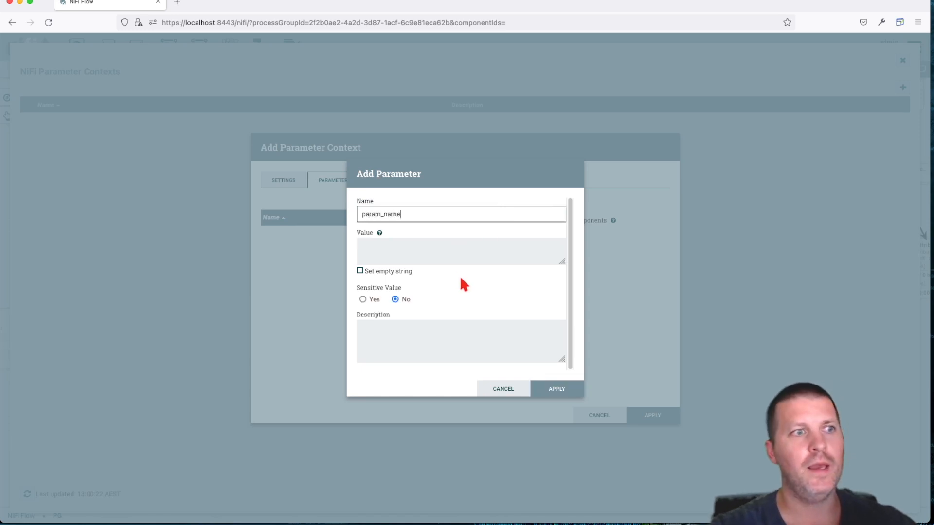
pyautogui.click(449, 252)
pyautogui.write('param_')
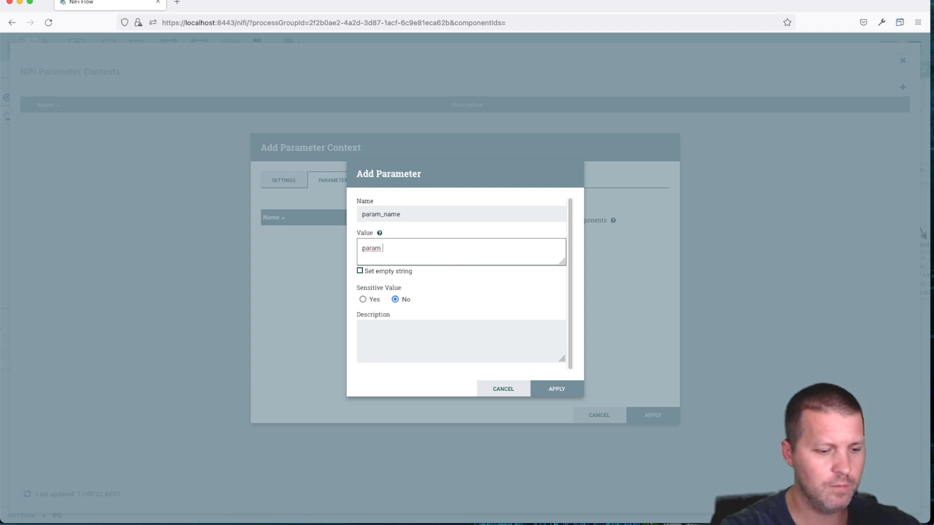
pyautogui.write('value')
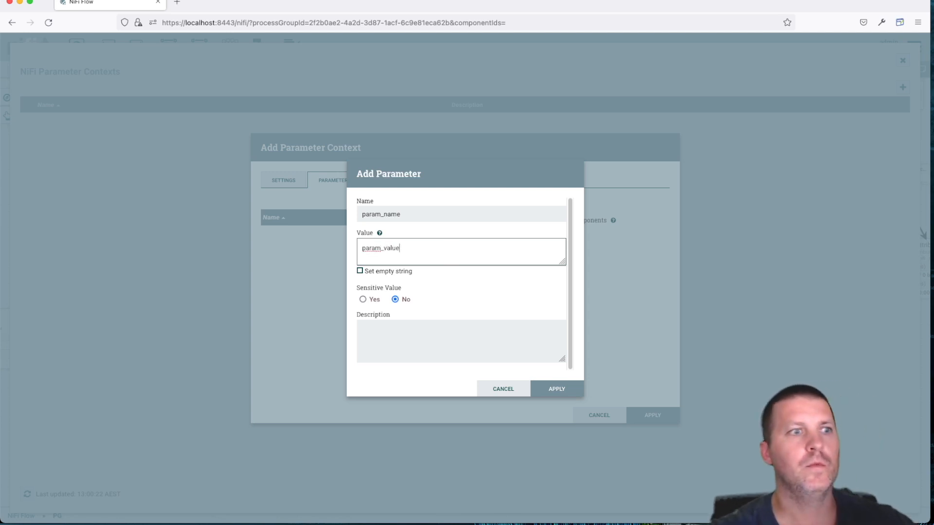
pyautogui.click(411, 216)
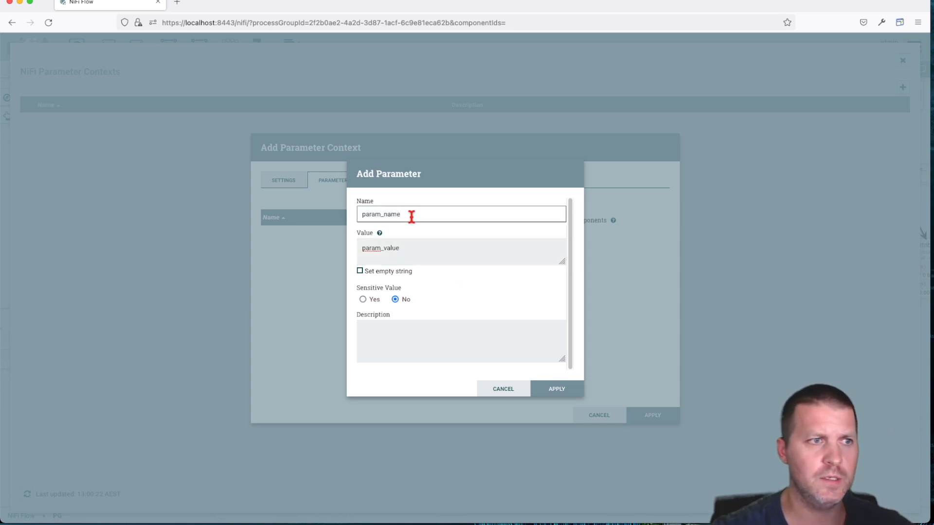
pyautogui.doubleClick(411, 216)
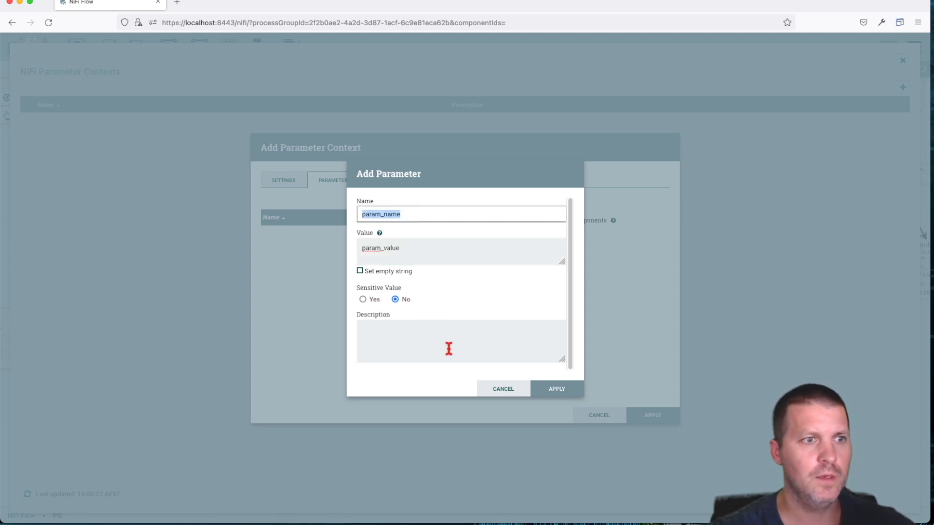
pyautogui.click(557, 391)
# Step: Save the new parameter context after viewing its inheritance settings, and close the parameter contexts list
pyautogui.click(400, 186)
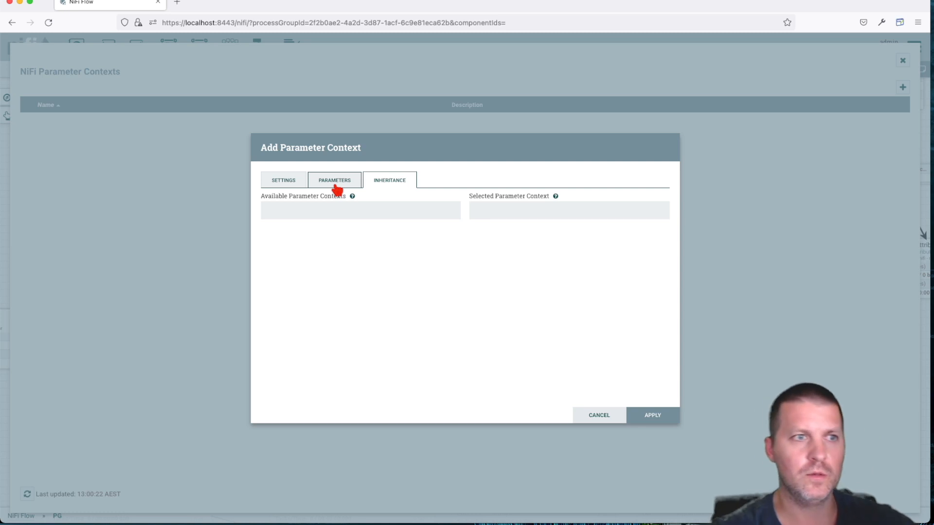
pyautogui.click(656, 415)
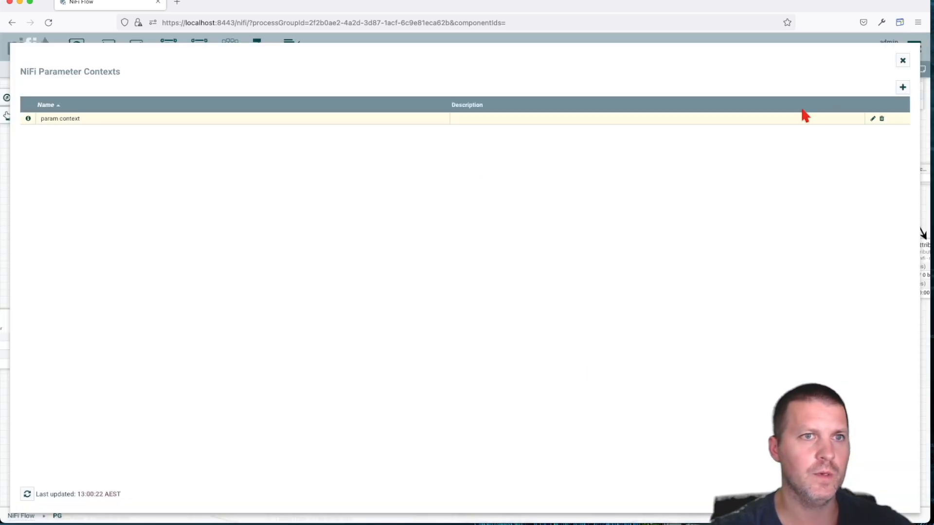
pyautogui.click(903, 60)
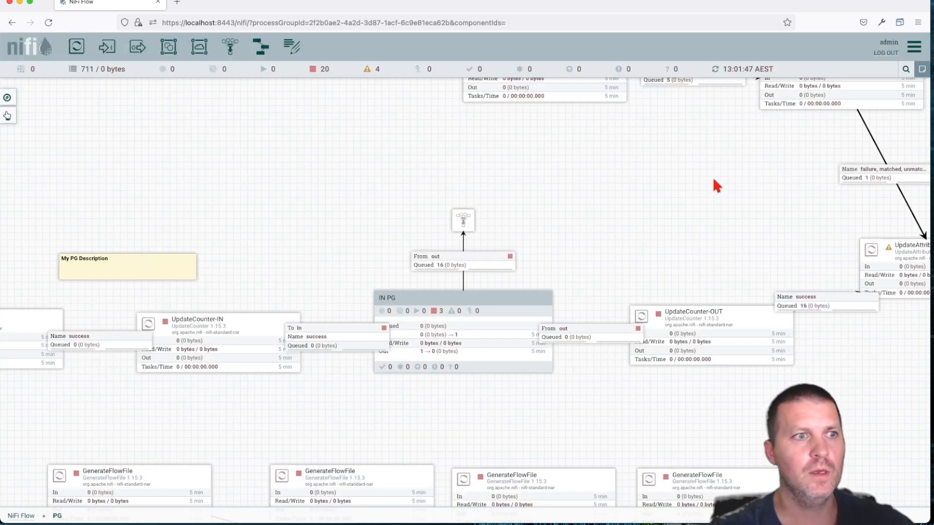
# Step: In the root NiFi Flow, move the PG process group up and to the right, and assign "param context" as its parameter context
pyautogui.click(20, 515)
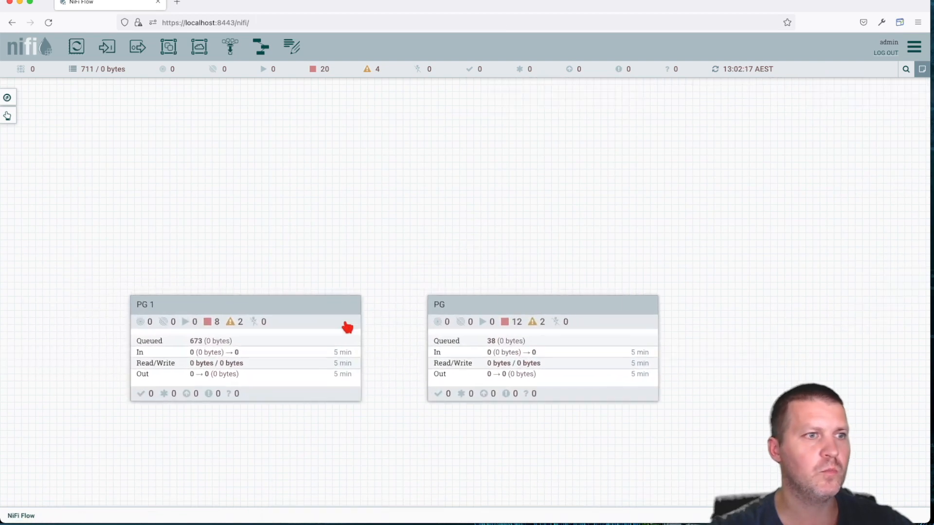
pyautogui.moveTo(556, 308); pyautogui.dragTo(578, 271)
pyautogui.rightClick(572, 265)
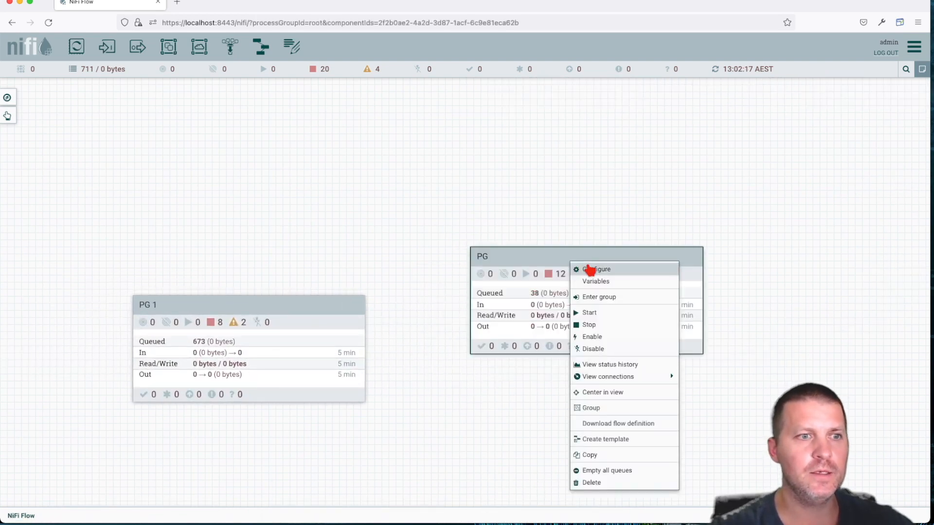
pyautogui.click(590, 269)
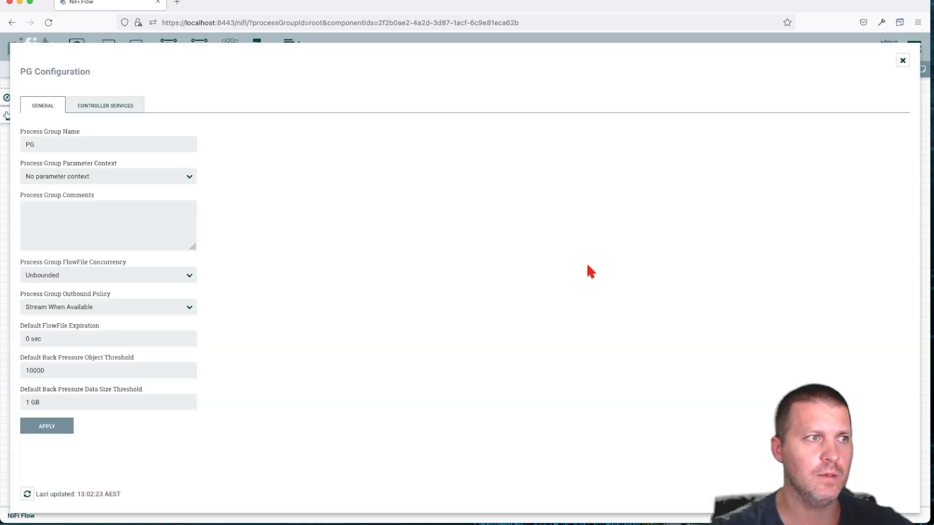
pyautogui.click(99, 180)
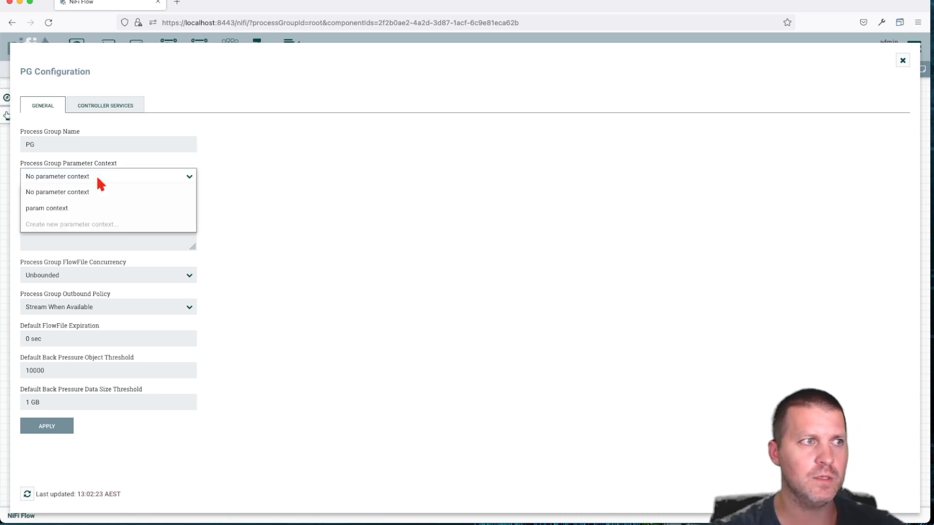
pyautogui.click(68, 205)
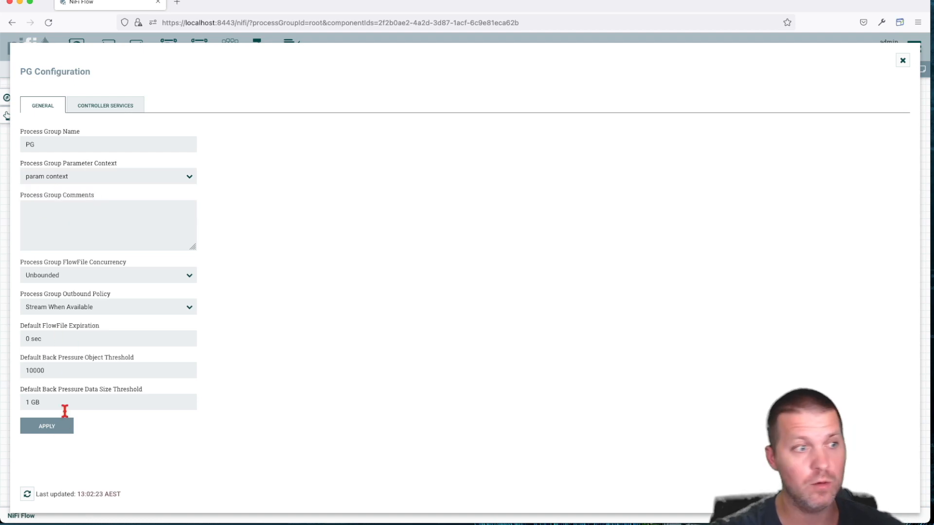
pyautogui.click(62, 429)
pyautogui.click(541, 332)
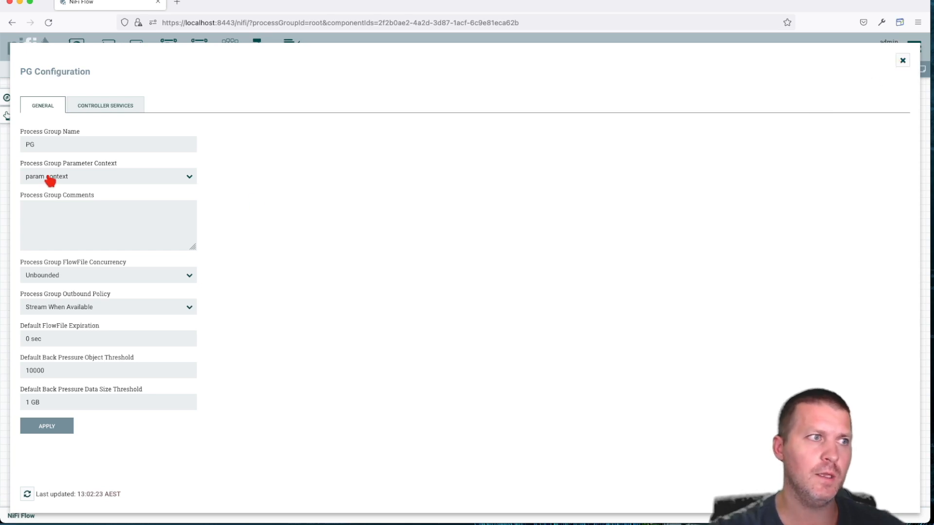
pyautogui.click(902, 61)
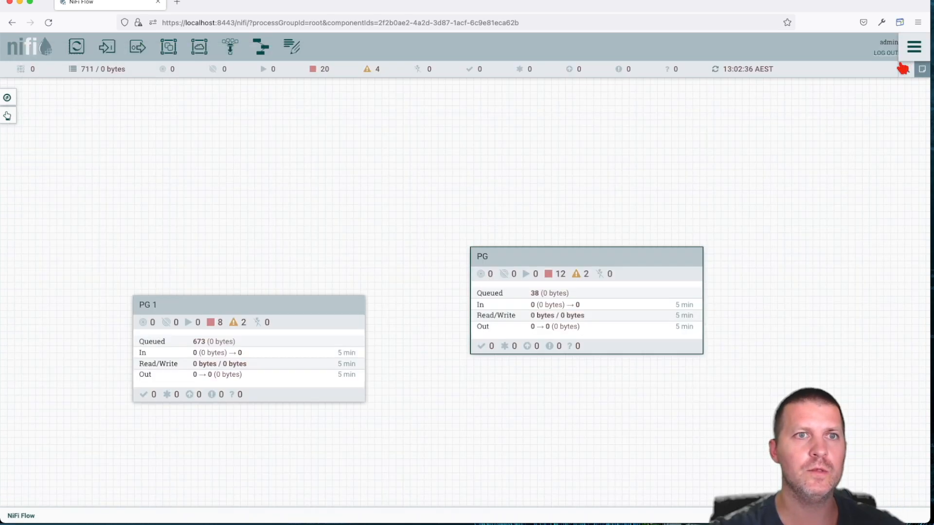
# Step: Enter the PG process group and view the UpdateCounter-IN processor's settings without changing them
pyautogui.doubleClick(603, 272)
pyautogui.scroll(-2, 602, 269)
pyautogui.moveTo(486, 217); pyautogui.dragTo(540, 165)
pyautogui.moveTo(546, 221); pyautogui.dragTo(481, 152)
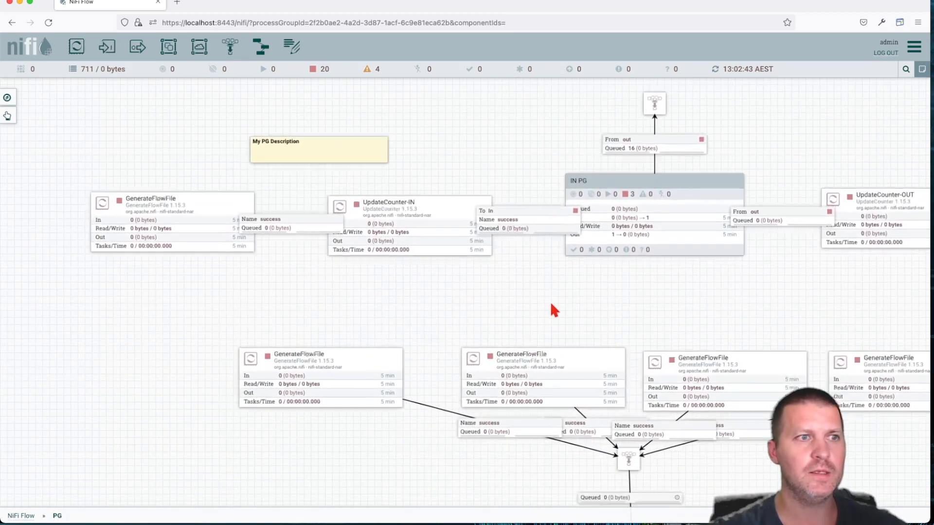
pyautogui.doubleClick(425, 223)
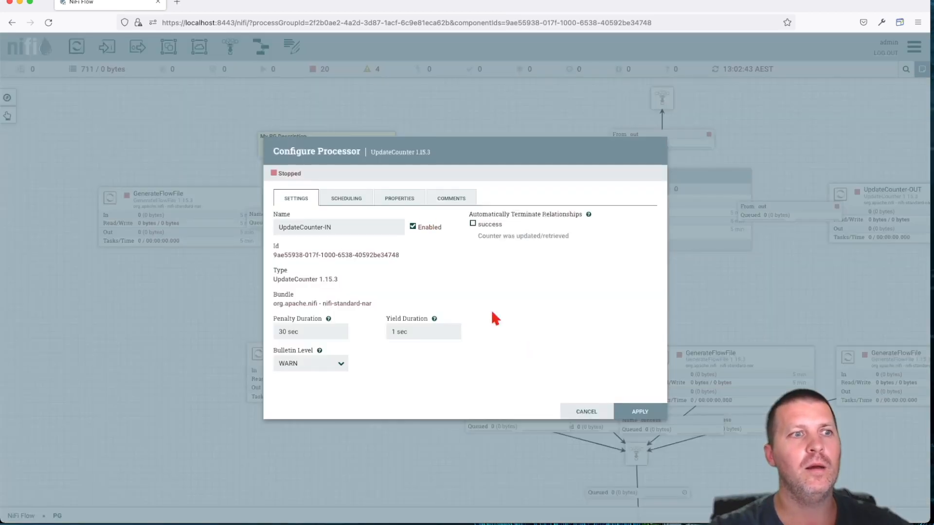
pyautogui.click(586, 412)
# Step: Add a property named my_param_value to the UpdateAttribute processor fed by the four GenerateFlowFile processors
pyautogui.moveTo(685, 319); pyautogui.dragTo(627, 109)
pyautogui.moveTo(757, 380); pyautogui.dragTo(756, 345)
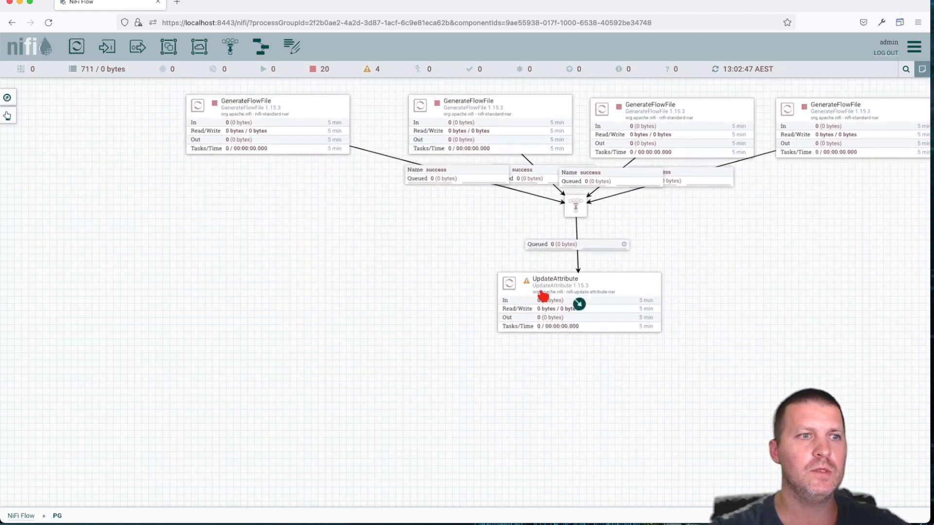
pyautogui.doubleClick(547, 302)
pyautogui.click(402, 200)
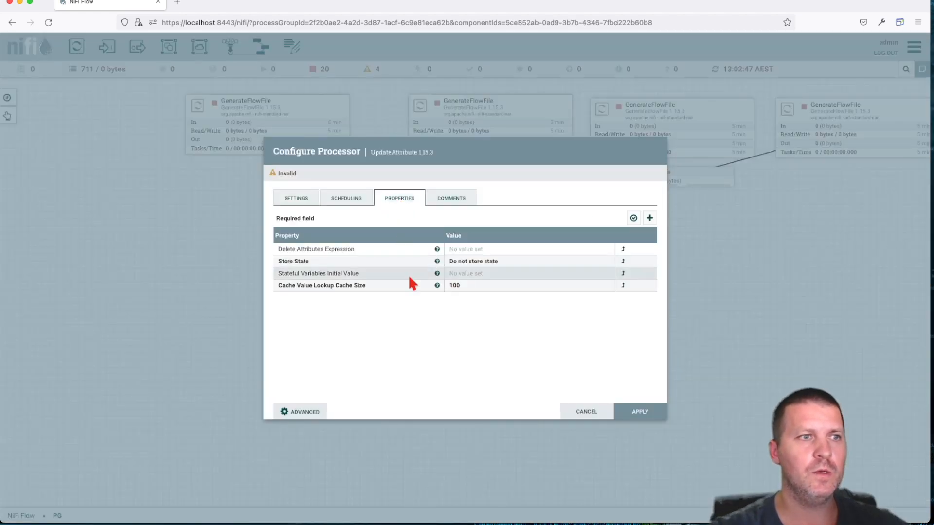
pyautogui.click(649, 218)
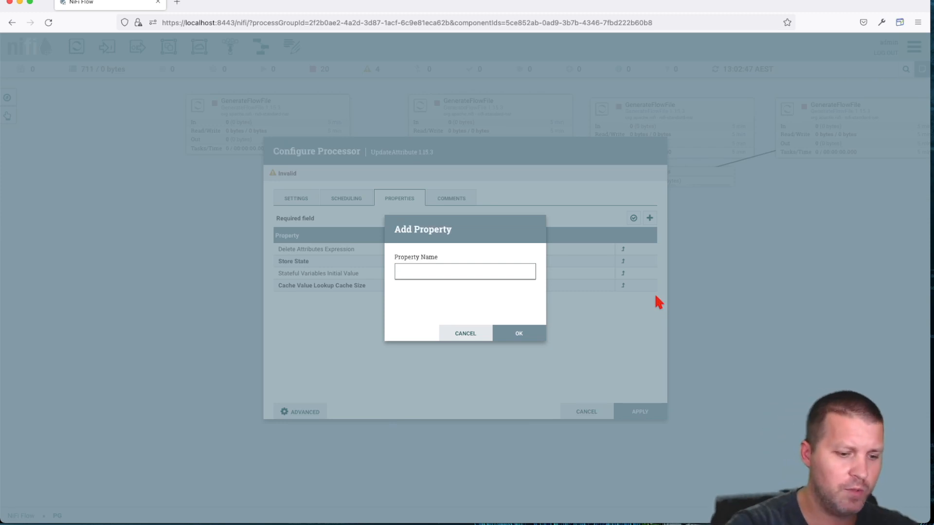
pyautogui.write('my_pa')
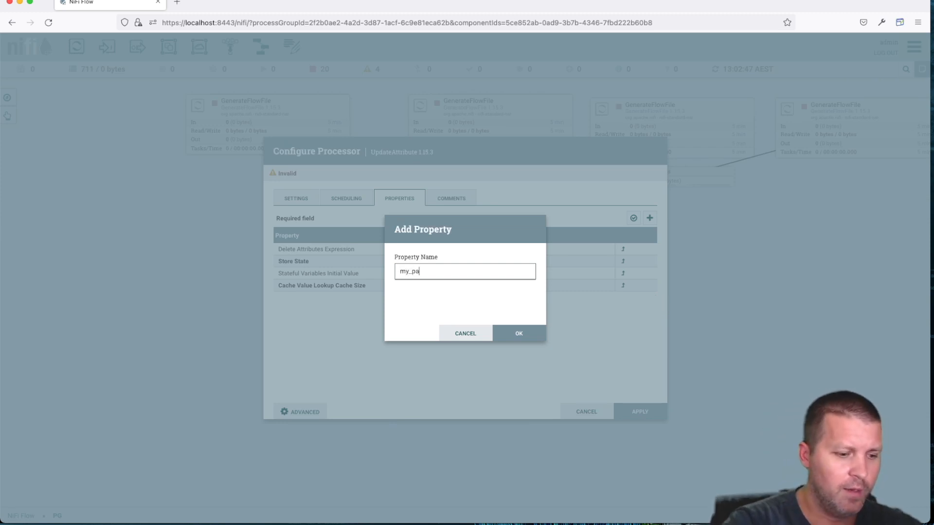
pyautogui.write('ram_value')
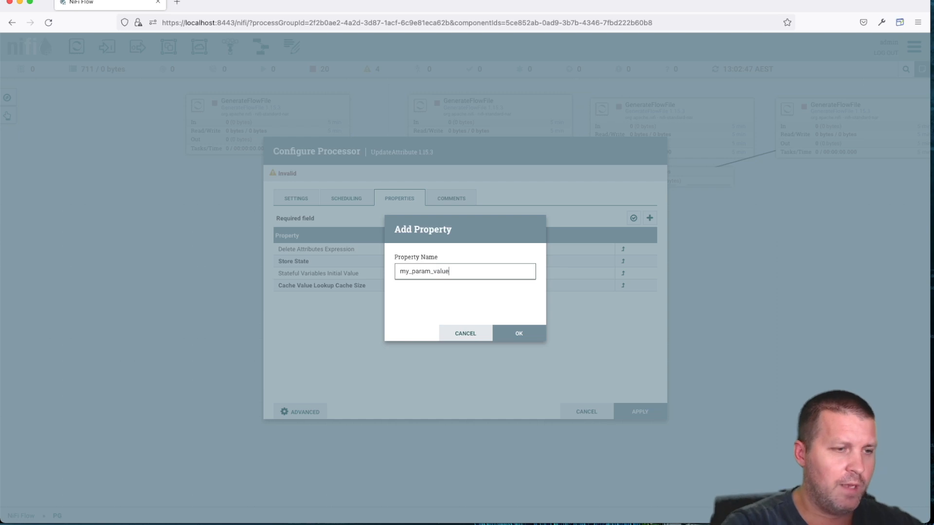
pyautogui.press('Return')
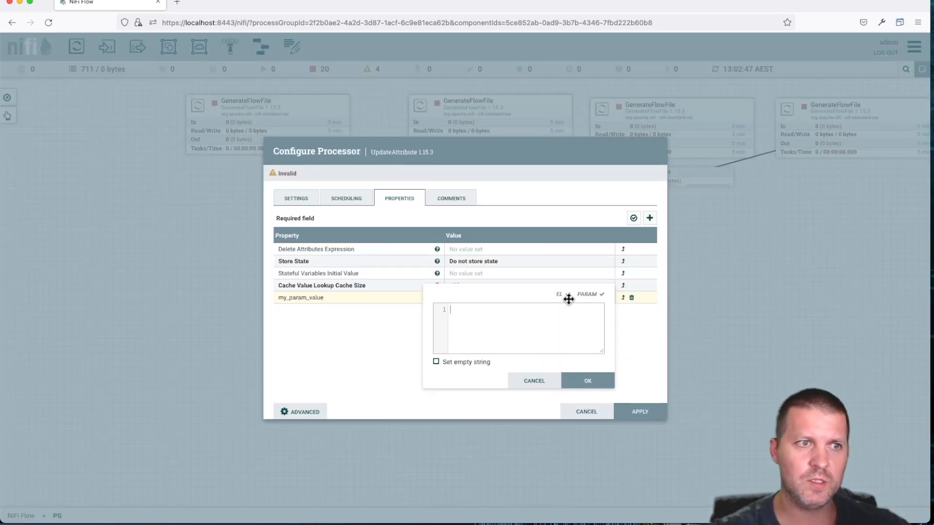
# Step: Set the my_param_value property to #{param_name} and apply the UpdateAttribute processor's configuration
pyautogui.moveTo(567, 297)
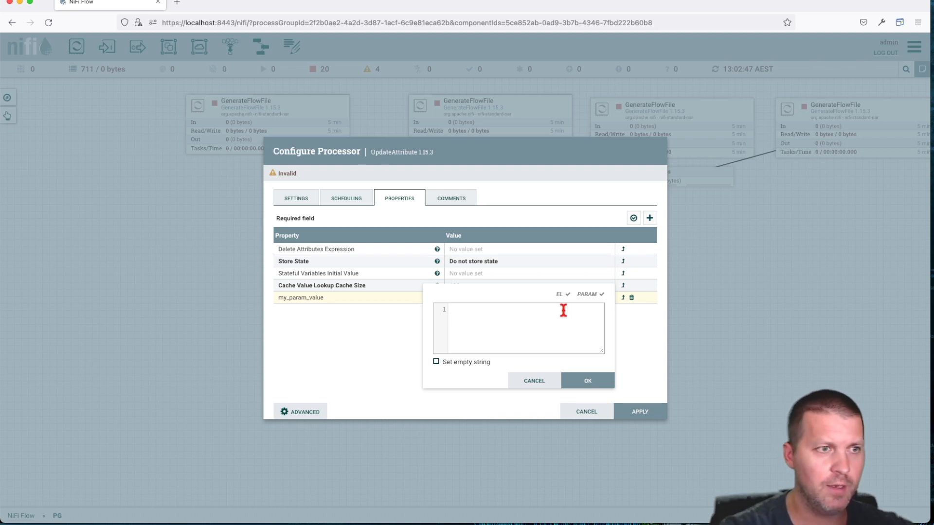
pyautogui.write('#{')
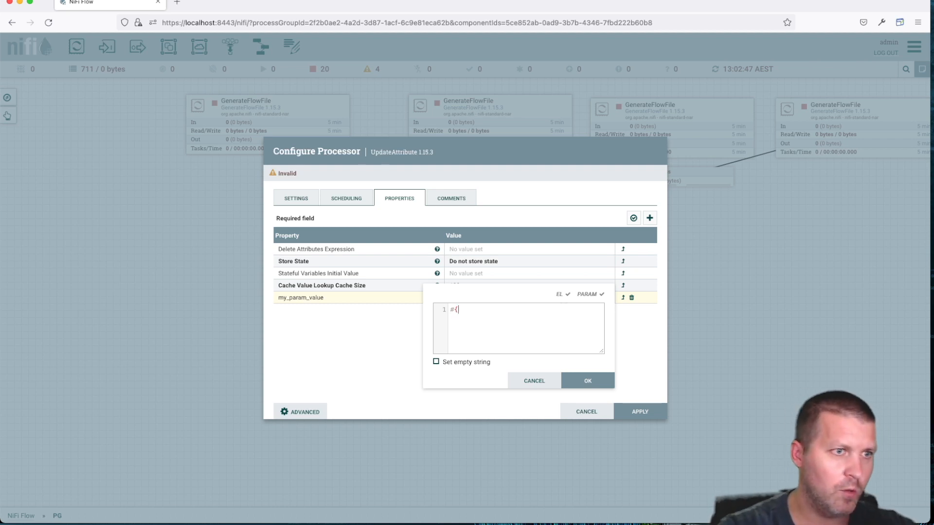
pyautogui.press('Tab')
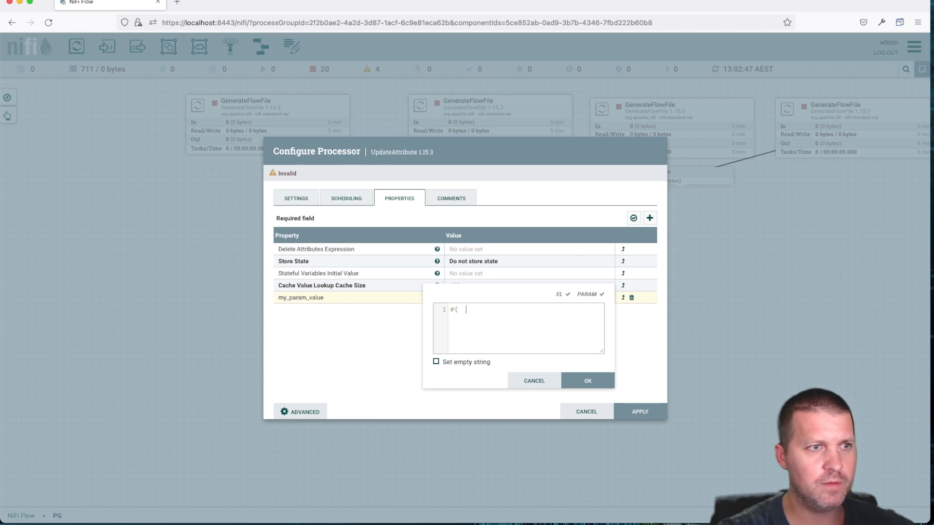
pyautogui.press('BackSpace')
pyautogui.write('{param_nam')
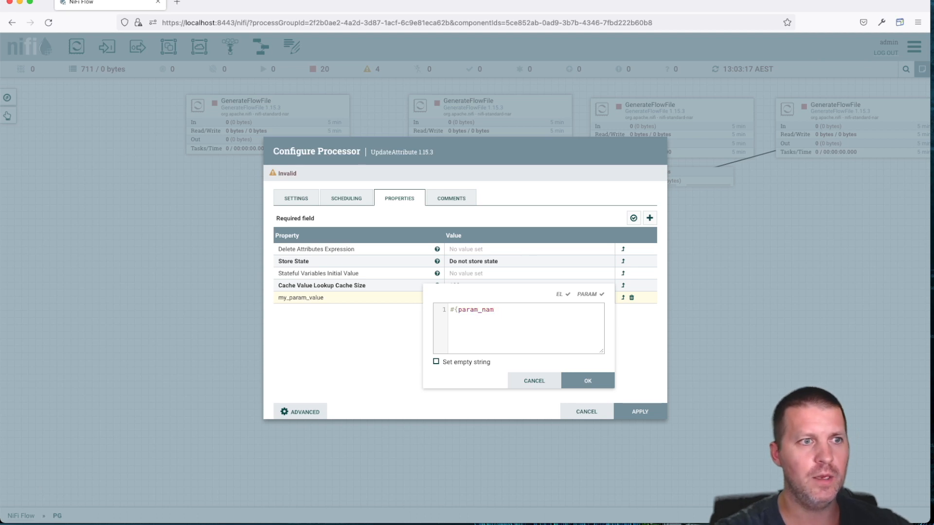
pyautogui.write('e')
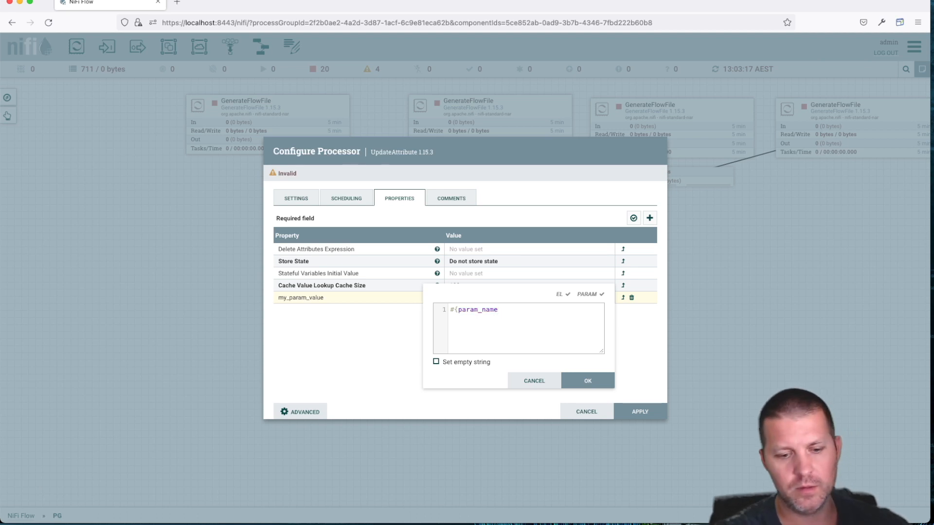
pyautogui.write('e}')
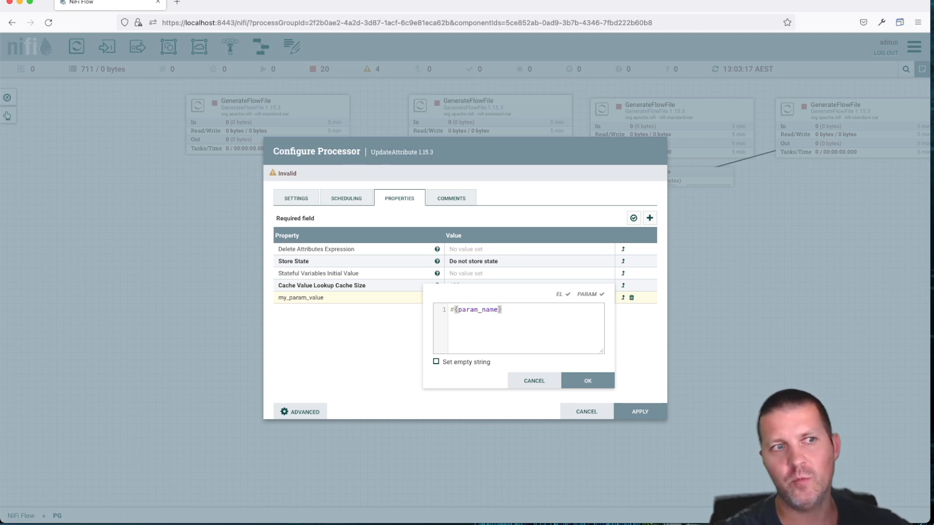
pyautogui.click(588, 381)
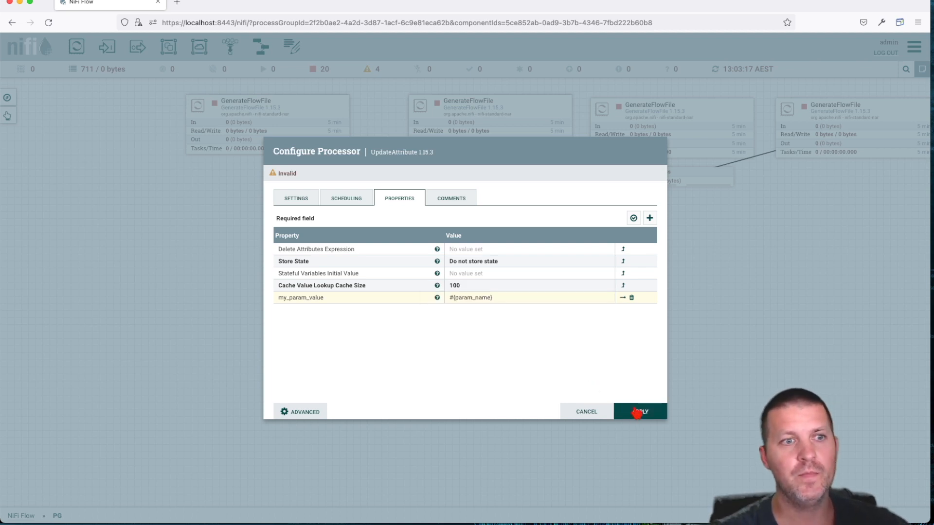
pyautogui.click(638, 414)
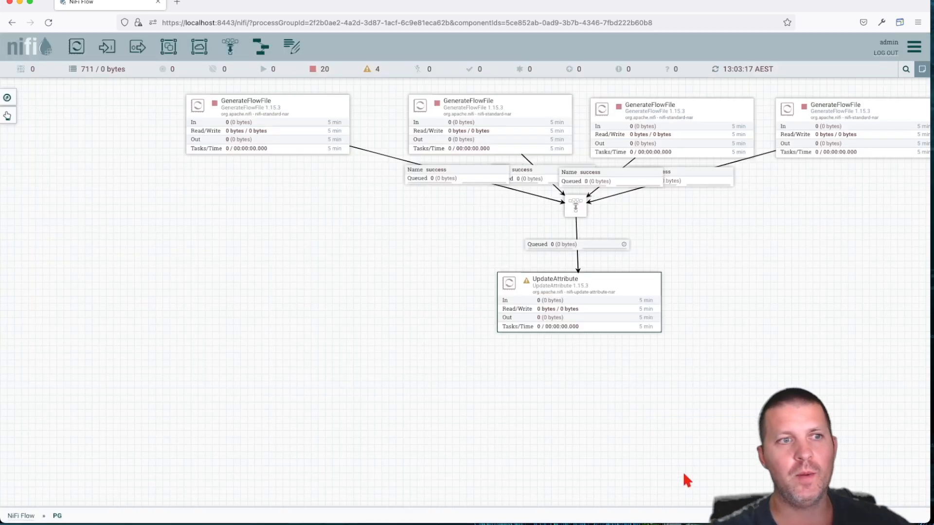
# Step: Go from UpdateAttribute's my_param_value property to its referenced parameter, and view param_name's edit settings without changing them
pyautogui.doubleClick(636, 304)
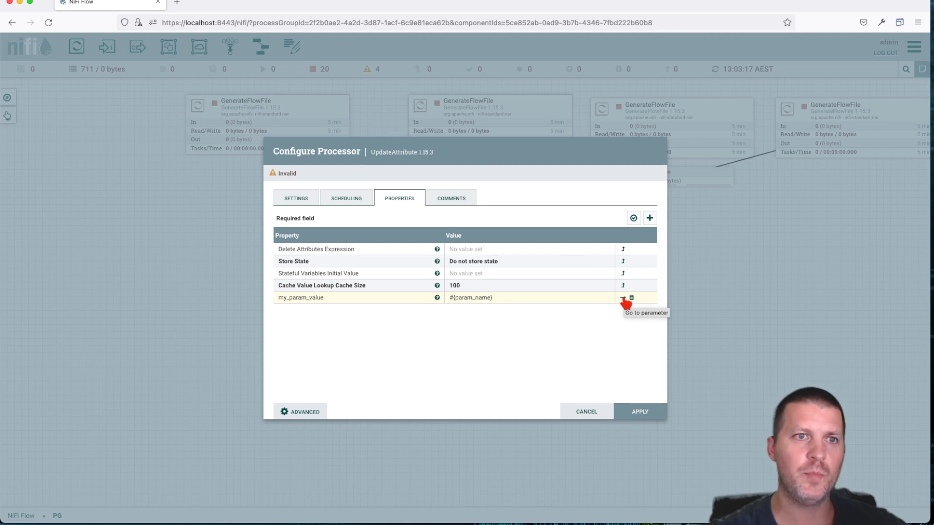
pyautogui.click(623, 299)
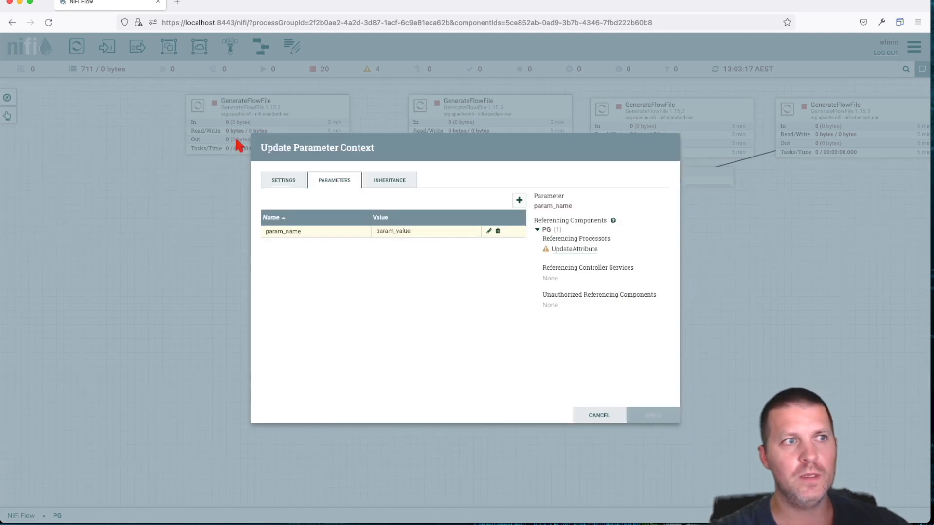
pyautogui.click(291, 184)
pyautogui.click(311, 185)
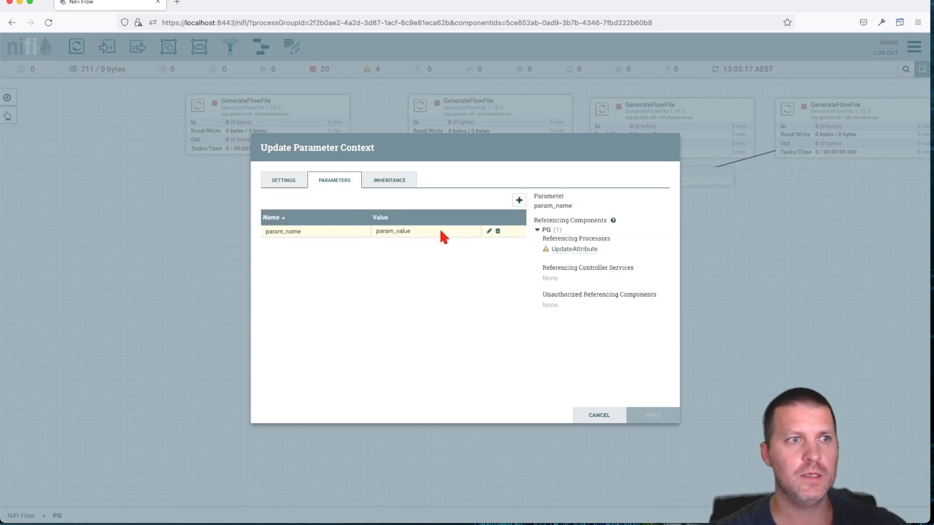
pyautogui.click(488, 231)
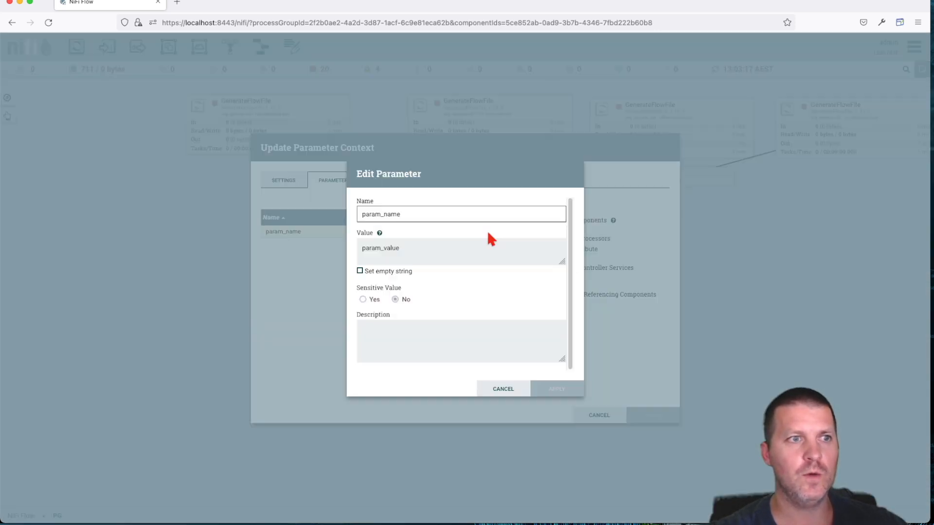
pyautogui.click(428, 252)
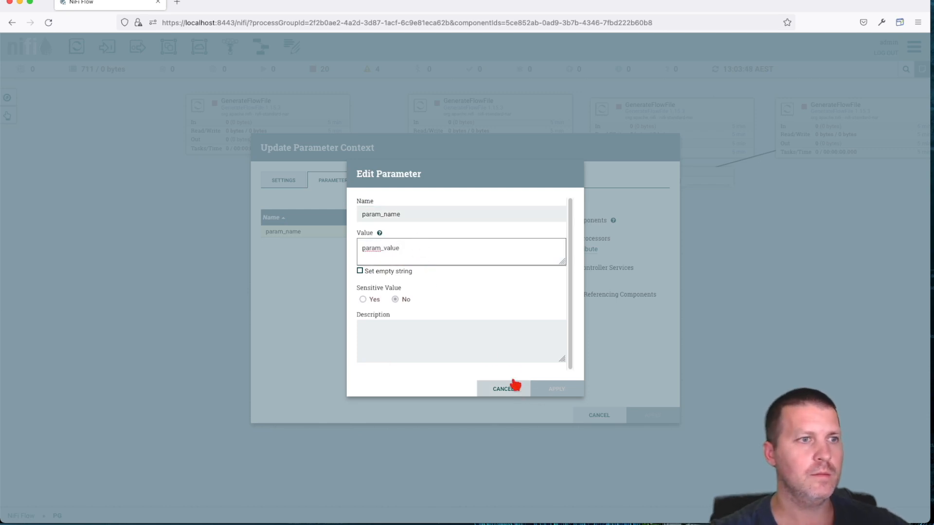
pyautogui.click(504, 391)
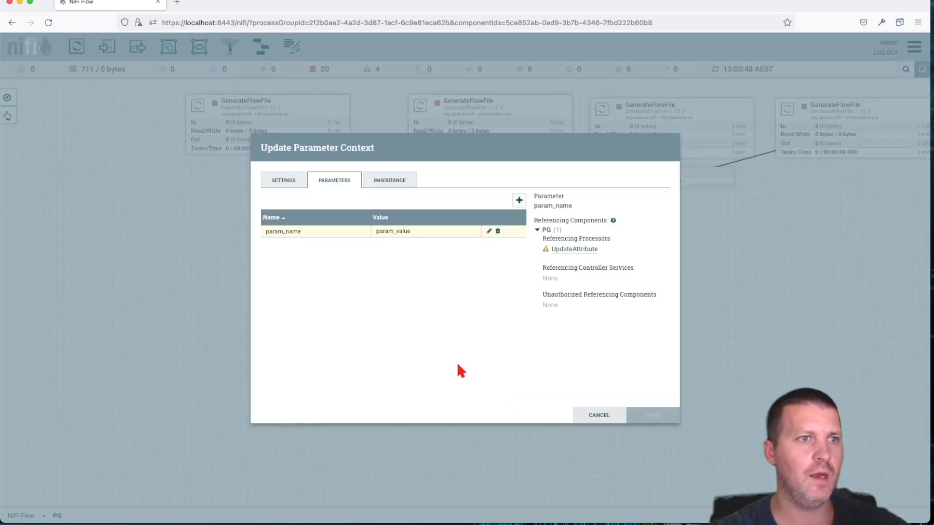
# Step: Add a non-sensitive parameter named newp with the value newp to the parameter context, and apply the update
pyautogui.click(519, 201)
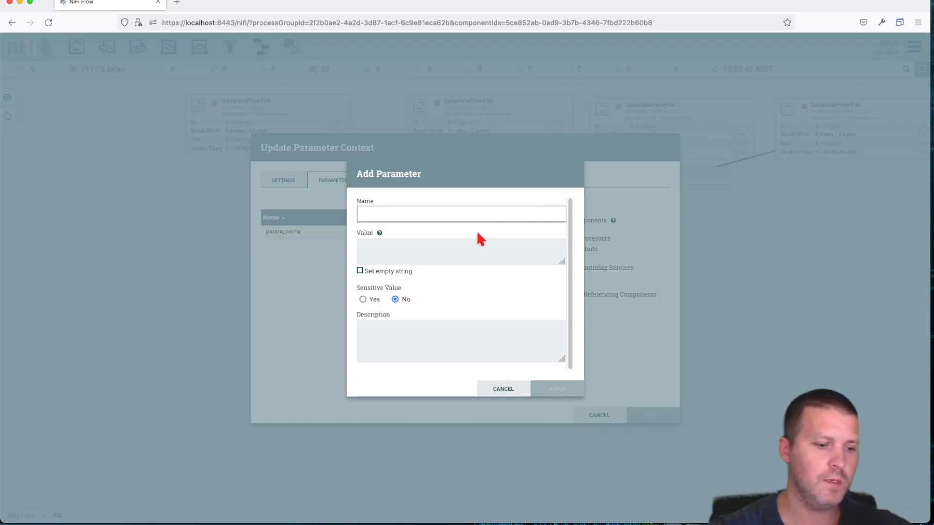
pyautogui.write('newp')
pyautogui.press('Tab')
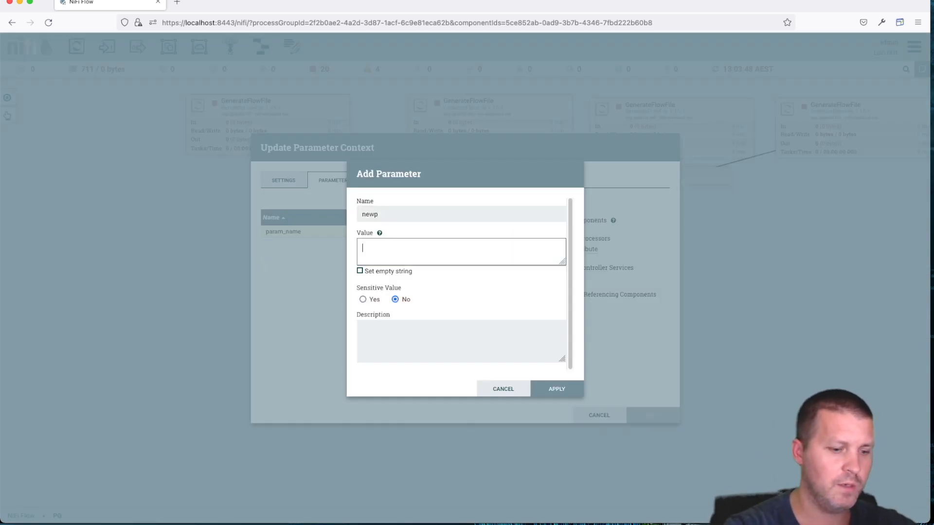
pyautogui.write('newp')
pyautogui.press('Return')
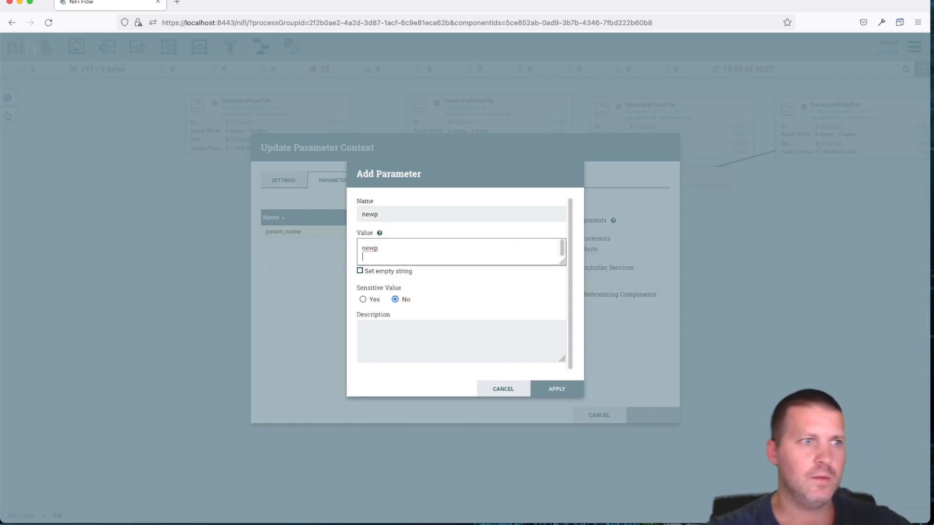
pyautogui.click(557, 388)
pyautogui.click(664, 417)
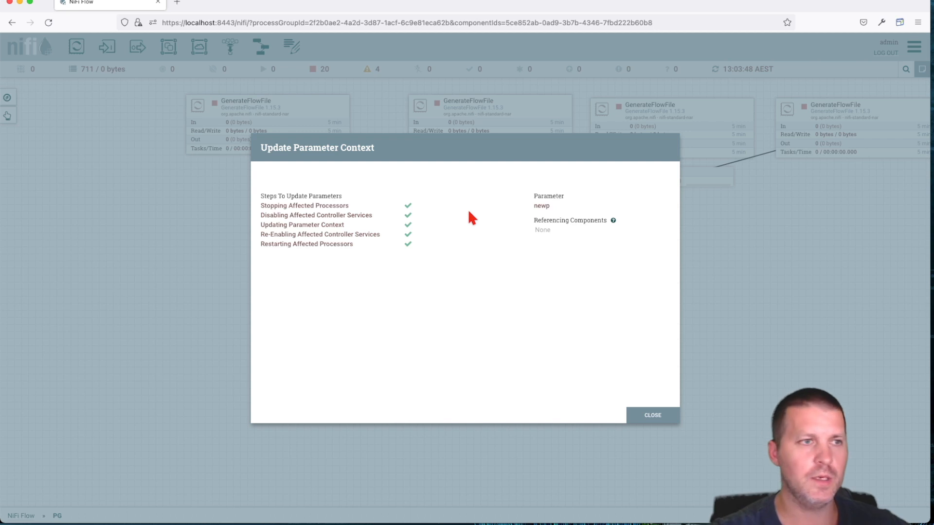
pyautogui.click(650, 416)
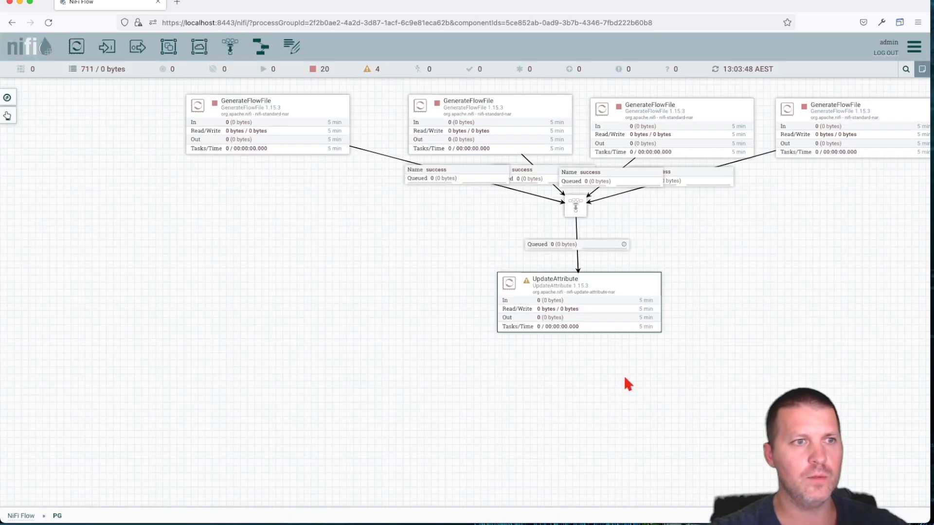
# Step: Change UpdateAttribute's my_param_value property to #{newp}, choosing newp from the suggested parameters, and apply the configuration
pyautogui.doubleClick(553, 283)
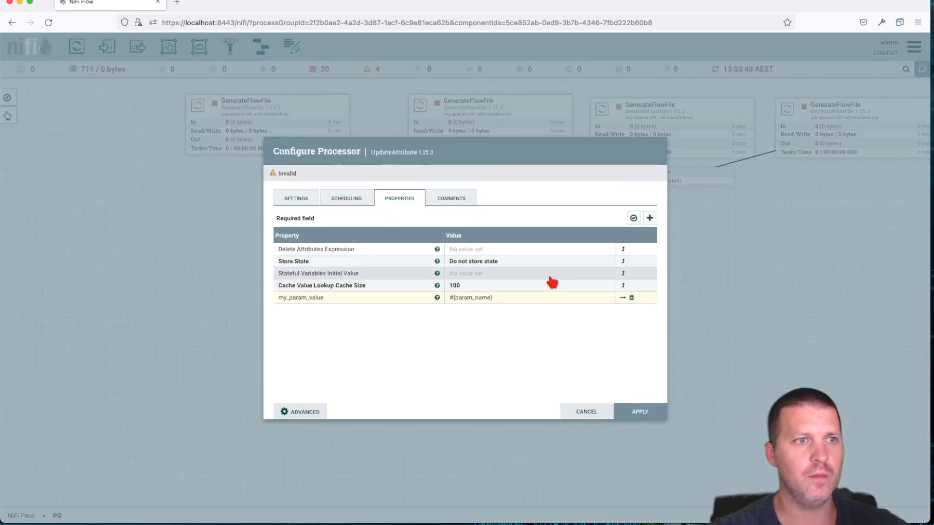
pyautogui.click(567, 299)
pyautogui.click(543, 310)
pyautogui.press('BackSpace')
pyautogui.press('BackSpace')
pyautogui.press('BackSpace')
pyautogui.press('BackSpace')
pyautogui.press('BackSpace')
pyautogui.press('BackSpace')
pyautogui.press('BackSpace')
pyautogui.press('BackSpace')
pyautogui.press('BackSpace')
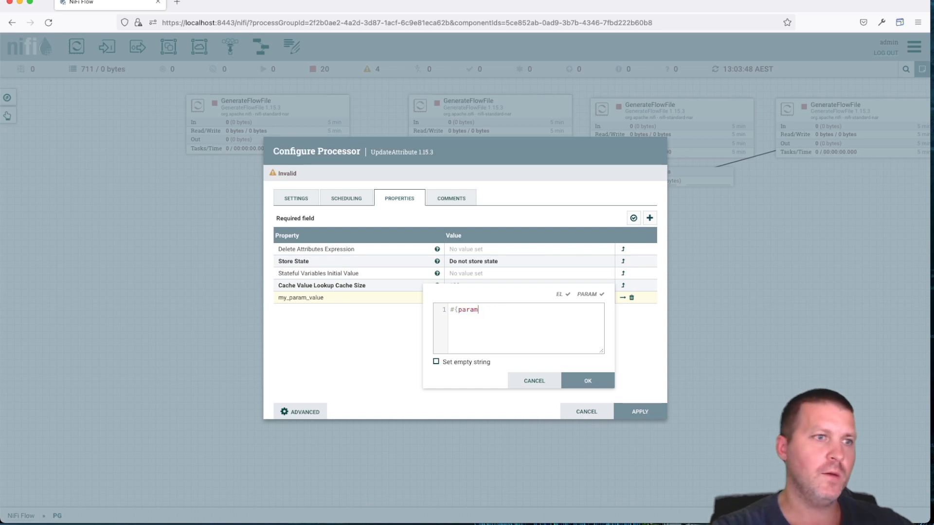
pyautogui.press('BackSpace')
pyautogui.press('BackSpace')
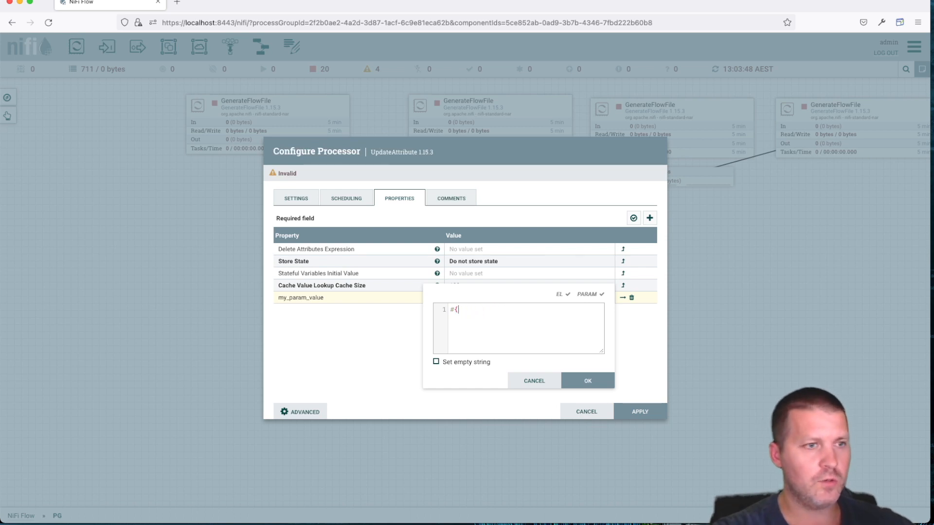
pyautogui.hotkey('ctrl', 'space')
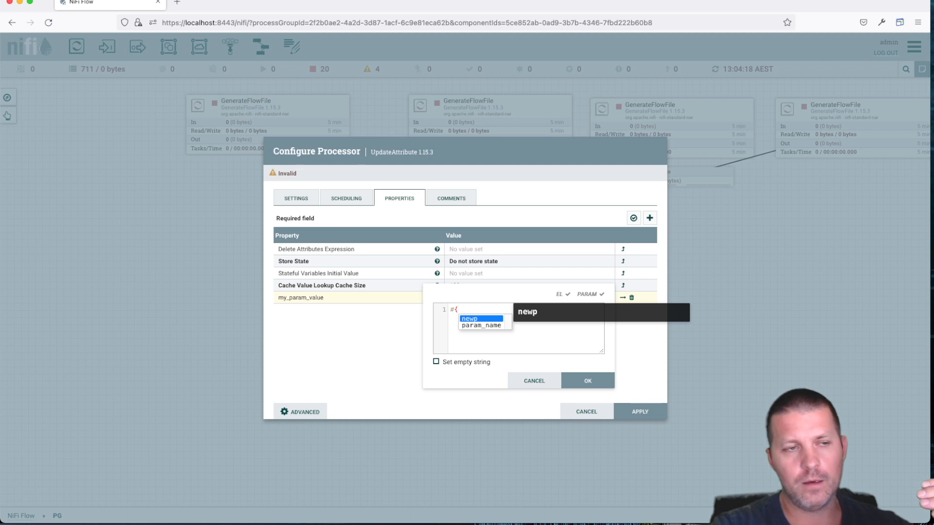
pyautogui.press('Down')
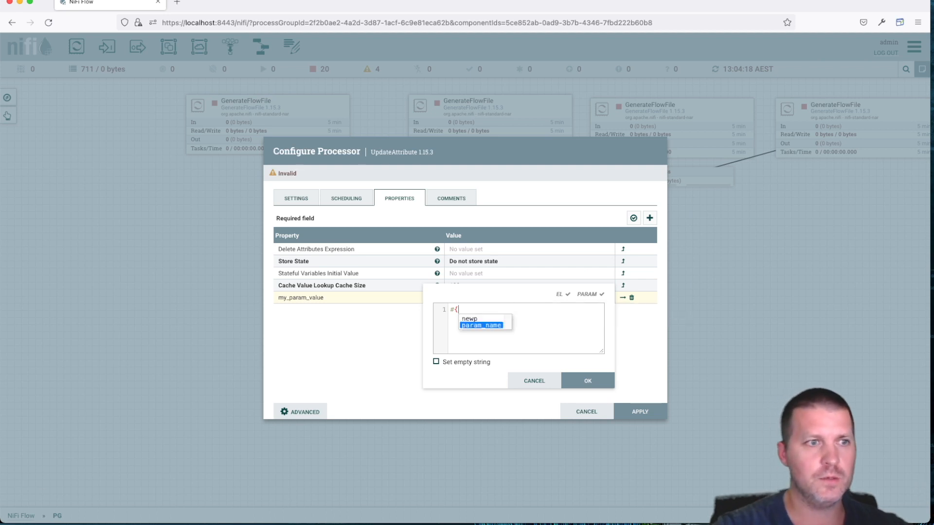
pyautogui.press('Up')
pyautogui.press('Down')
pyautogui.press('Up')
pyautogui.press('Down')
pyautogui.press('Up')
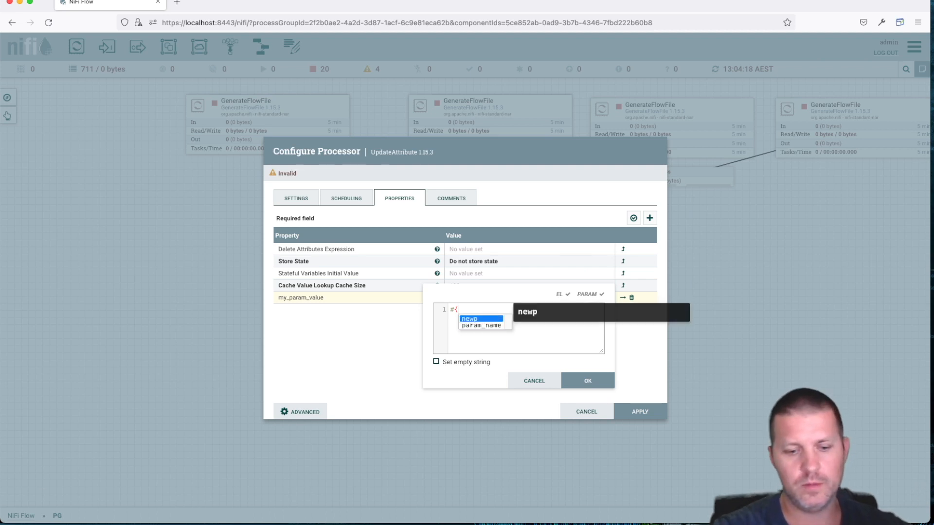
pyautogui.press('Return')
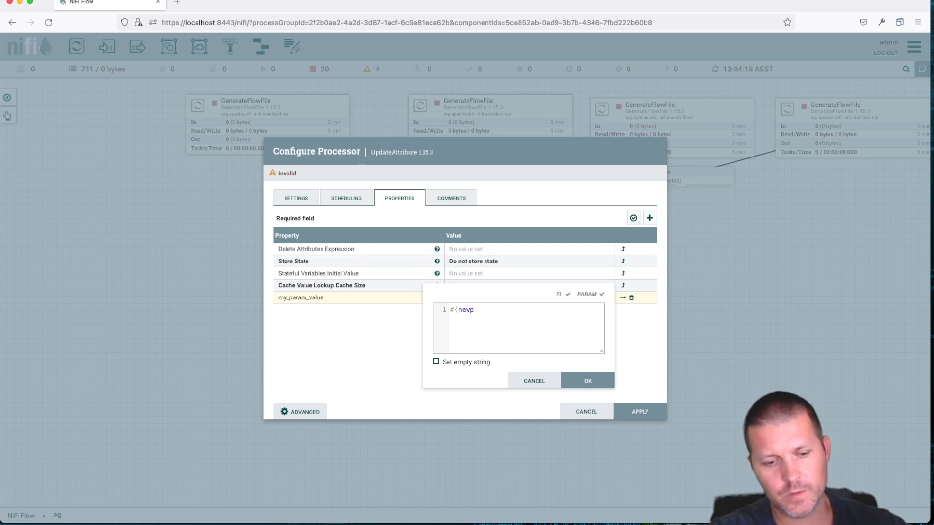
pyautogui.write('}')
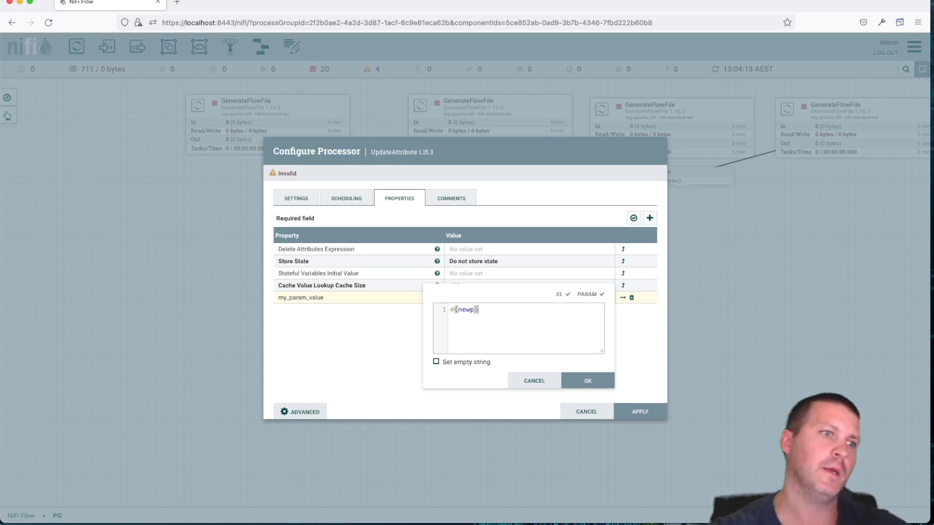
pyautogui.click(586, 380)
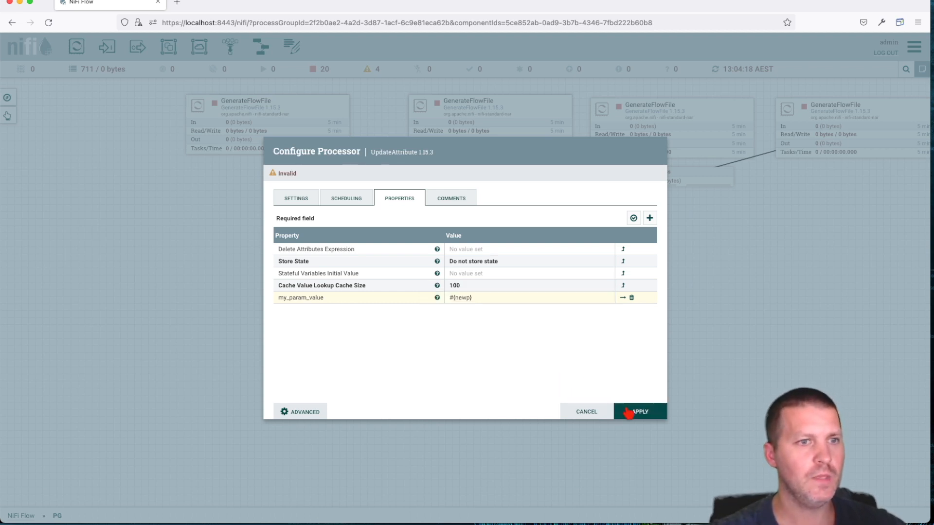
pyautogui.click(629, 412)
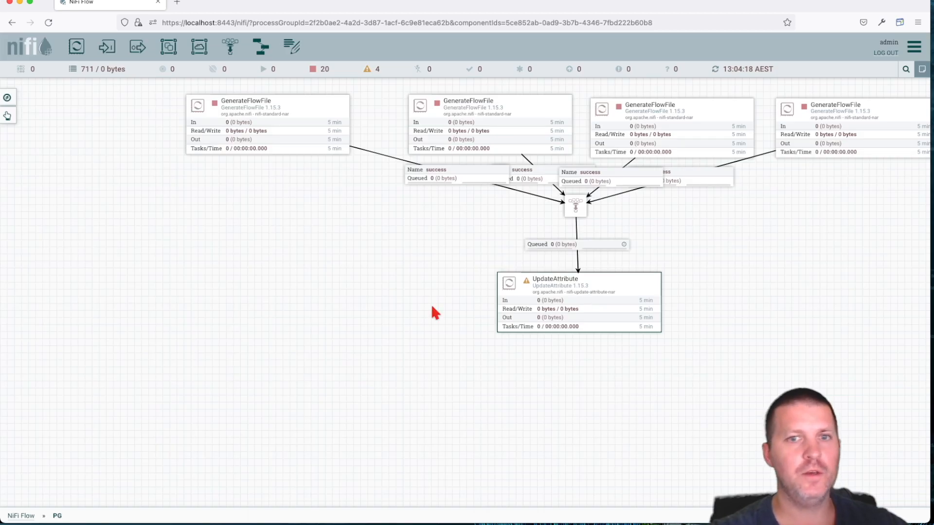
# Step: View the list of NiFi parameter contexts and close it
pyautogui.click(913, 51)
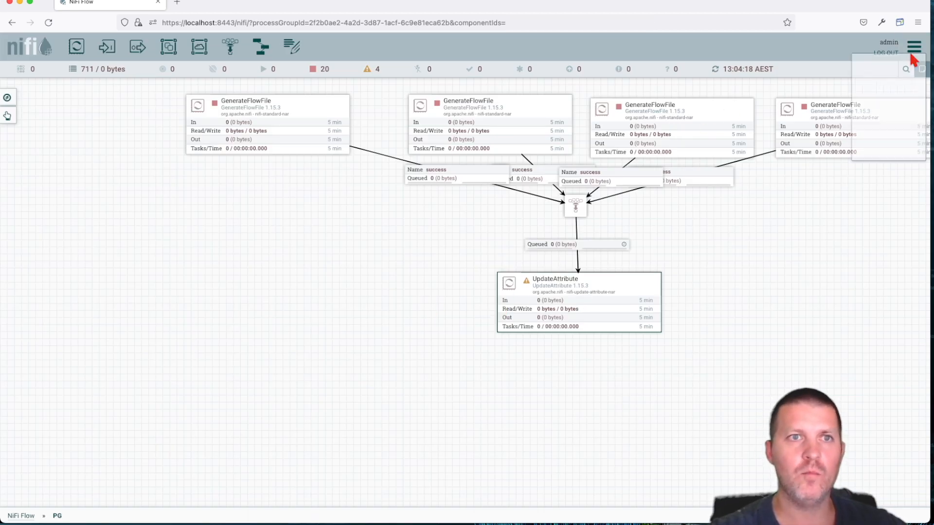
pyautogui.click(884, 140)
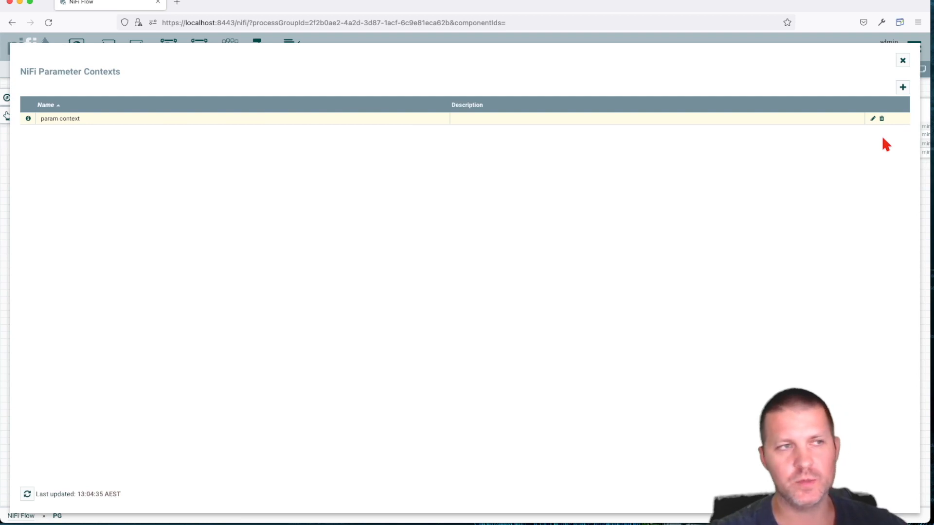
pyautogui.click(903, 60)
# Step: Open the flow configuration history and review the logged operations back through the earlier entries
pyautogui.click(912, 49)
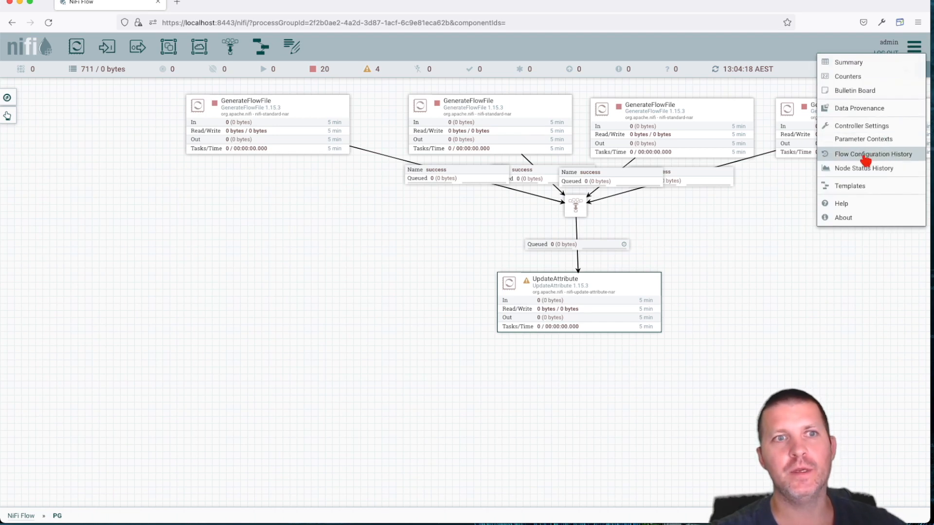
pyautogui.click(865, 155)
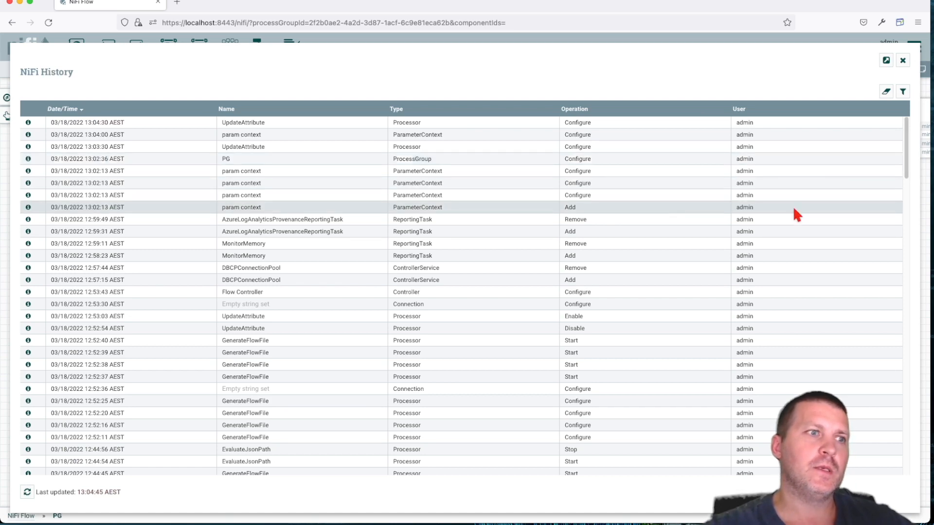
pyautogui.scroll(-1, 662, 292)
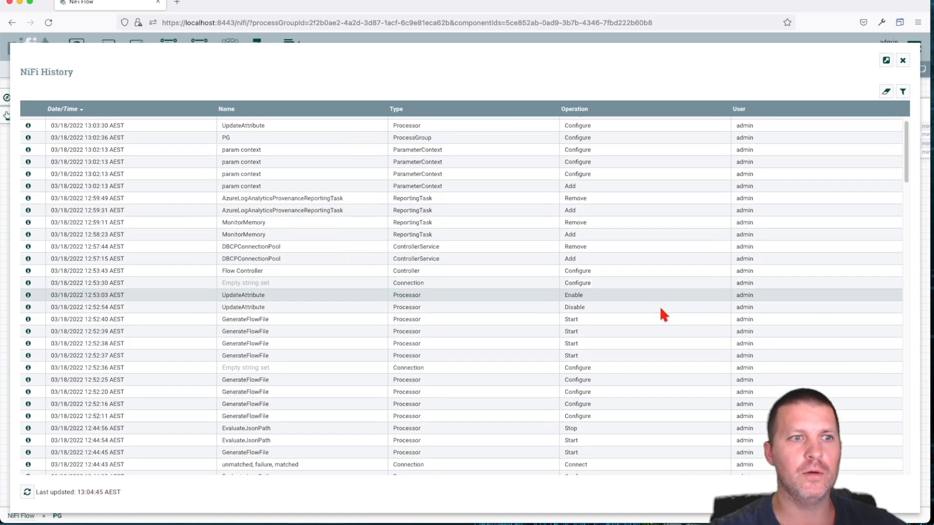
pyautogui.scroll(-10, 661, 312)
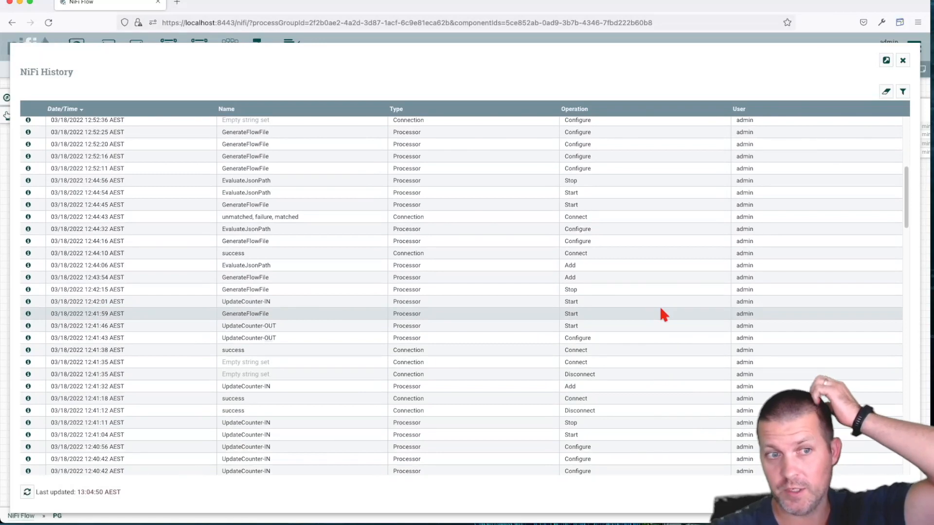
# Step: Examine the flow configuration history's dates, component names, types, operations and users, from the recent entries down to the oldest
pyautogui.scroll(10, 662, 309)
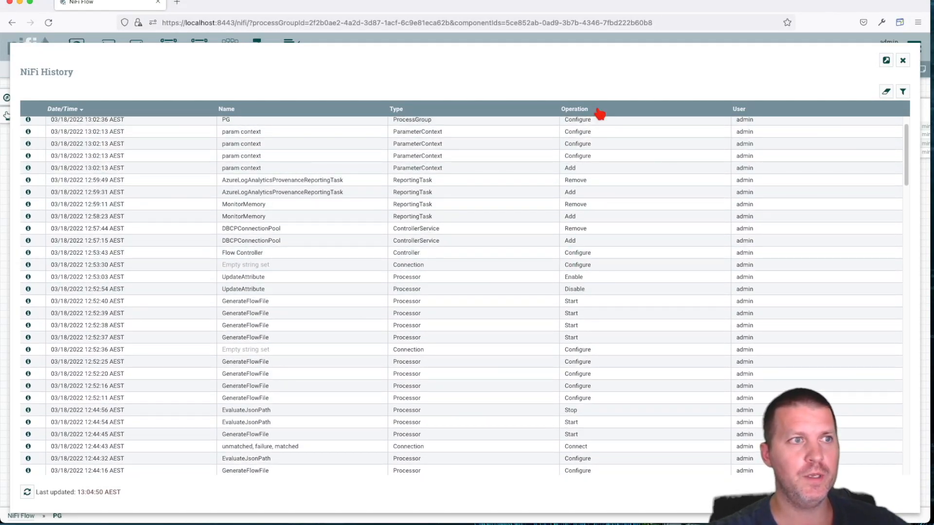
pyautogui.scroll(-1, 377, 136)
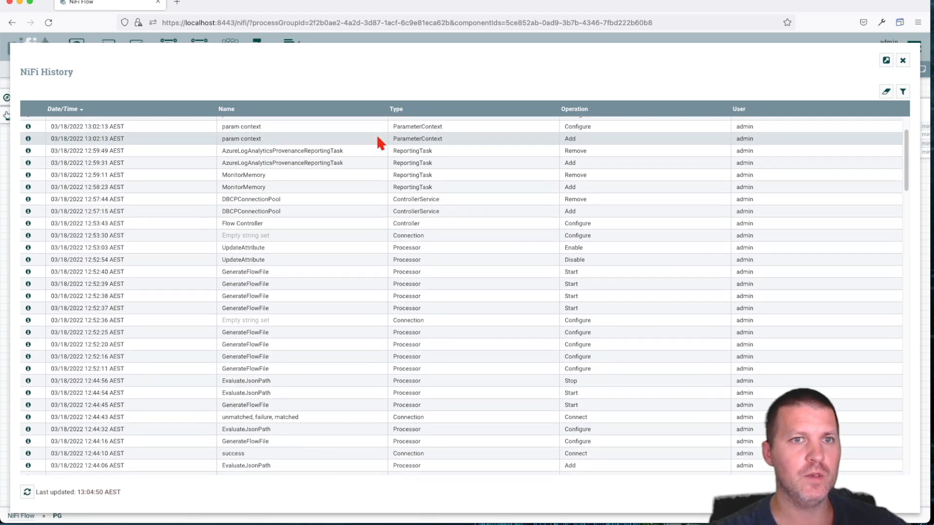
pyautogui.scroll(2, 379, 138)
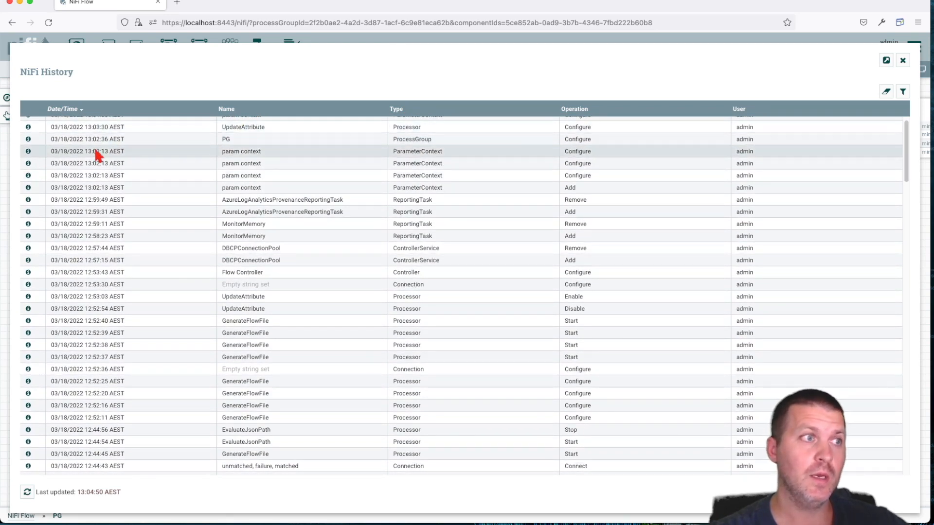
pyautogui.scroll(-20, 129, 273)
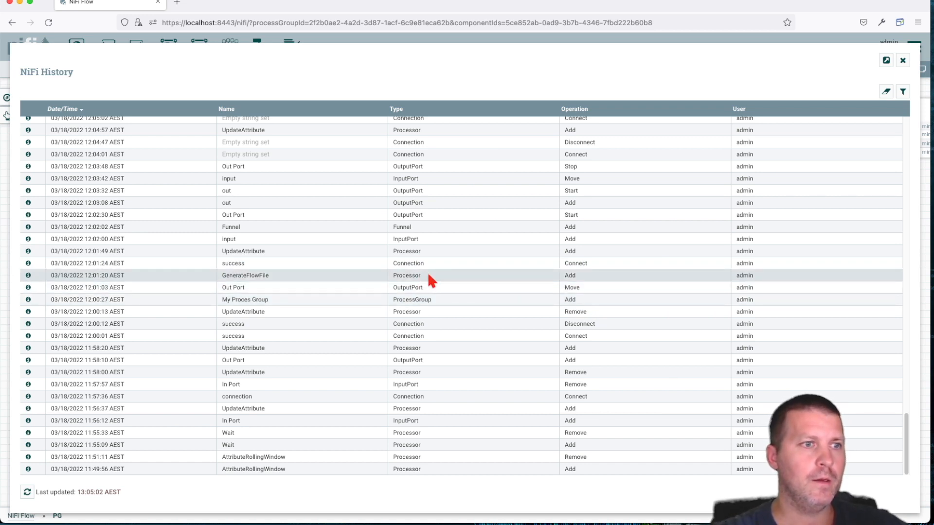
pyautogui.scroll(10, 429, 275)
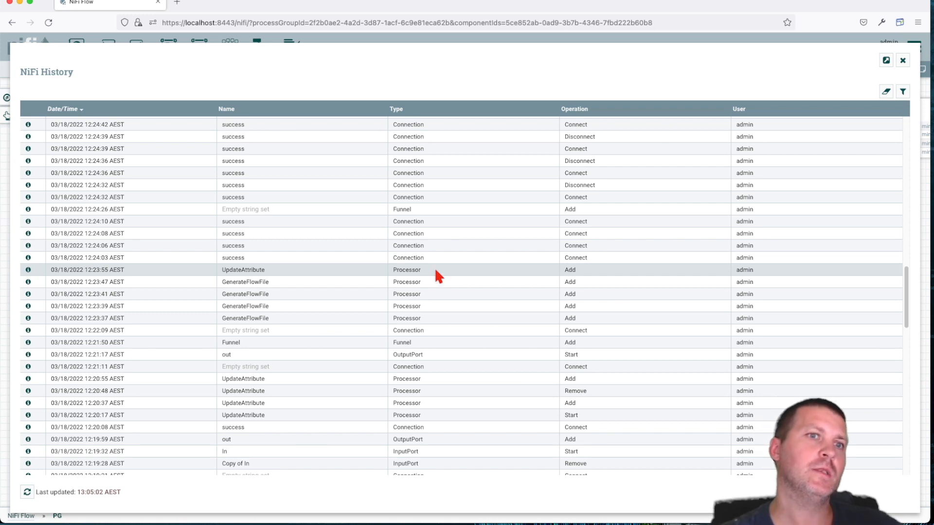
pyautogui.scroll(-4, 444, 267)
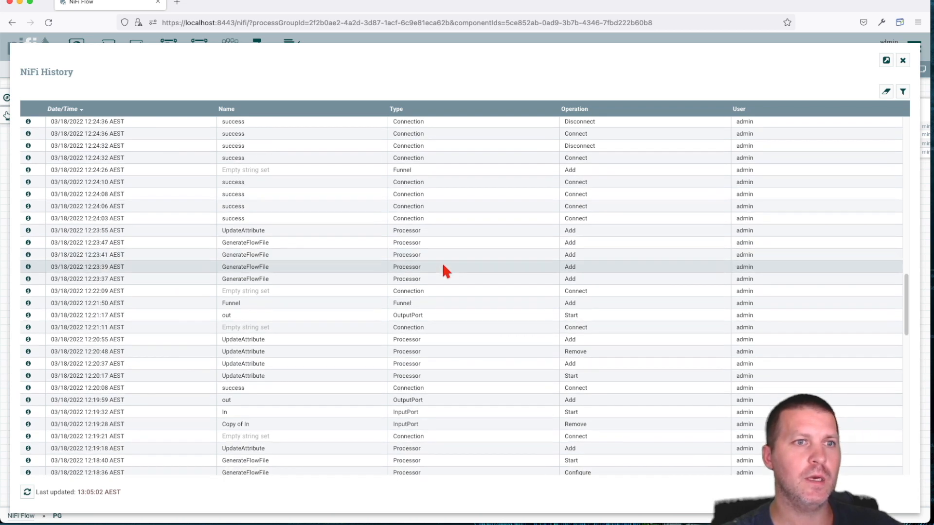
pyautogui.scroll(-2, 443, 266)
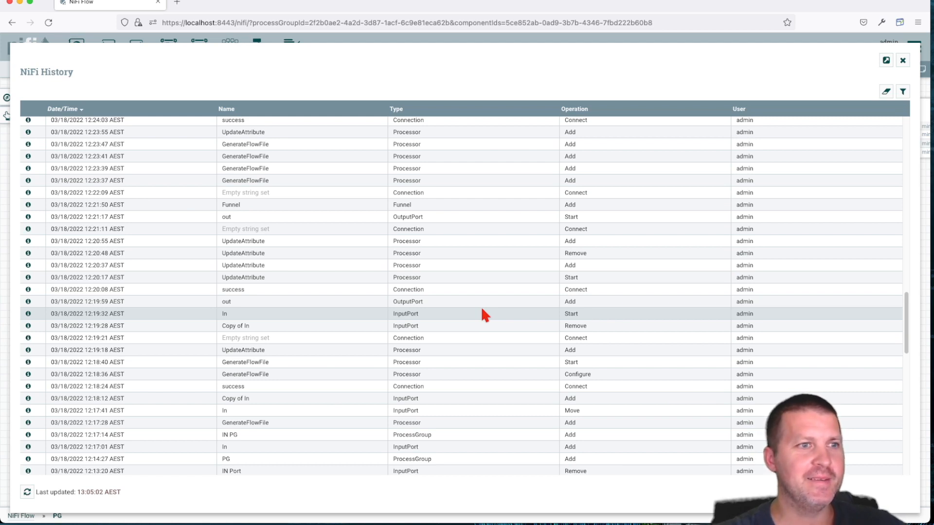
pyautogui.scroll(3, 480, 307)
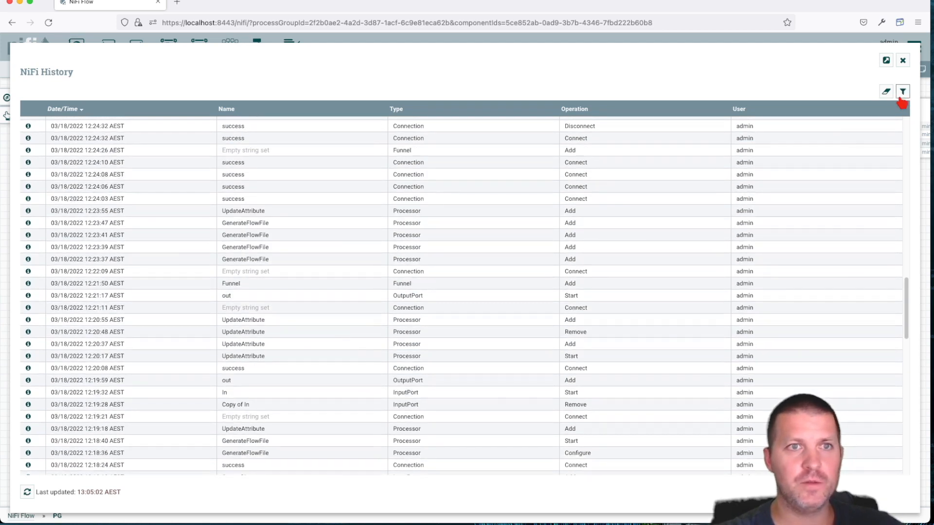
# Step: Inspect the history filter's criteria and date range options, cancel the filter, and close the flow configuration history
pyautogui.click(902, 93)
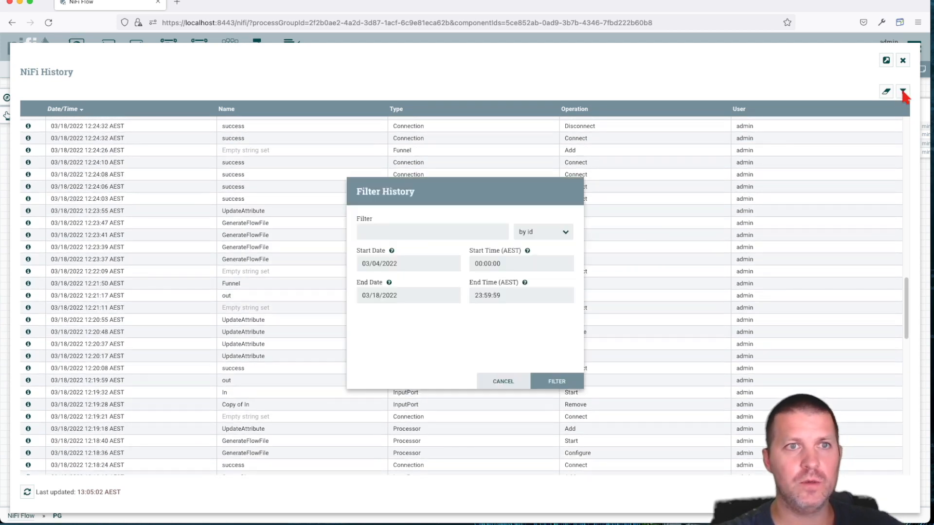
pyautogui.click(532, 238)
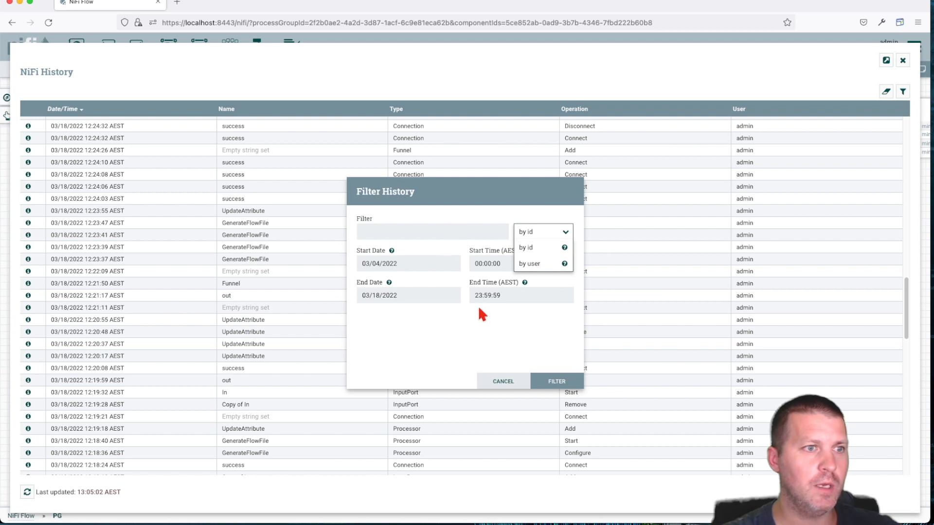
pyautogui.click(494, 342)
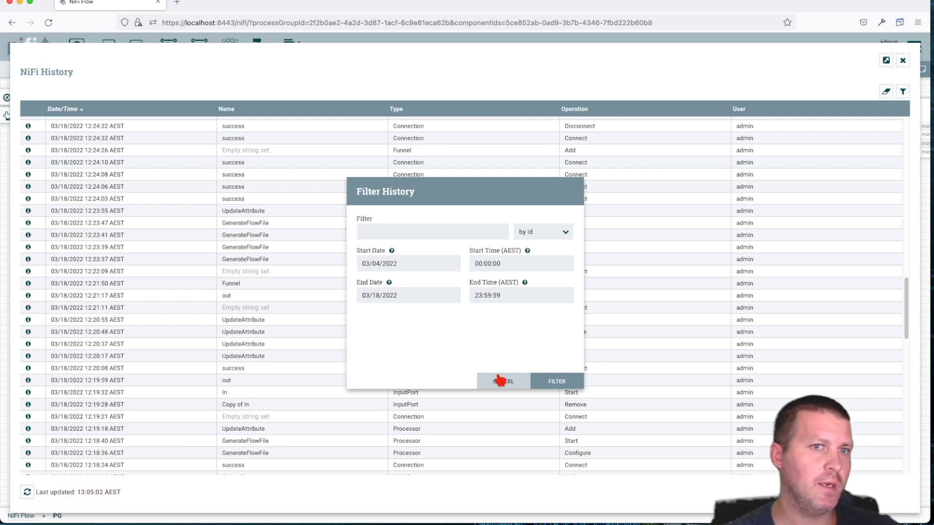
pyautogui.click(501, 382)
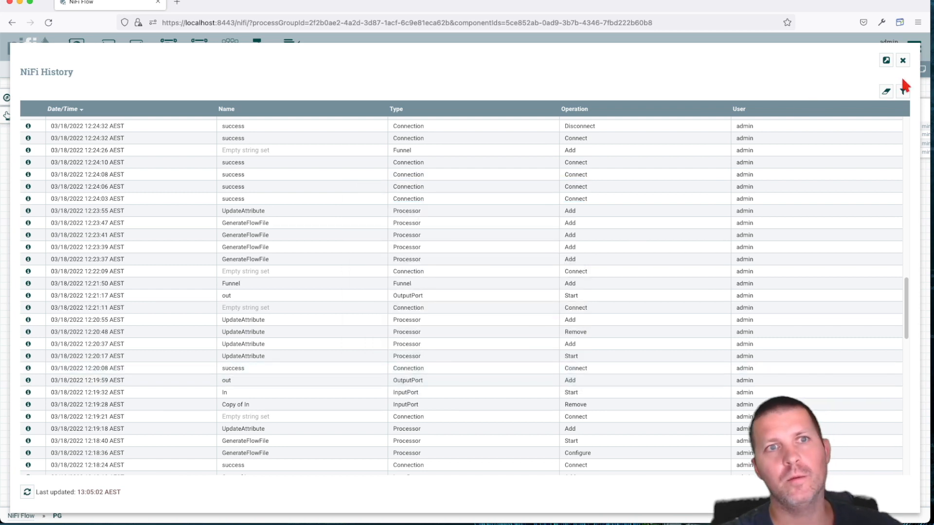
pyautogui.click(905, 61)
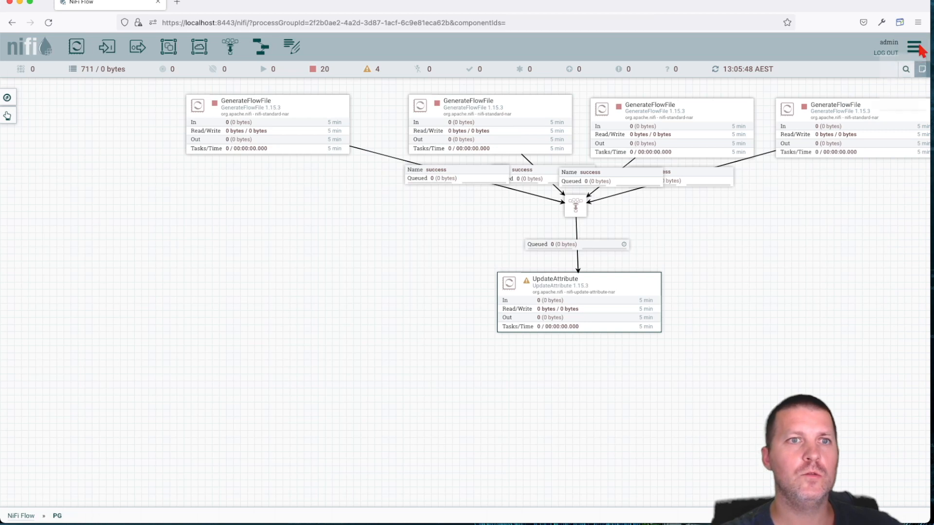
# Step: Open the node status history and look through its available metrics, keeping Free Heap displayed
pyautogui.click(915, 47)
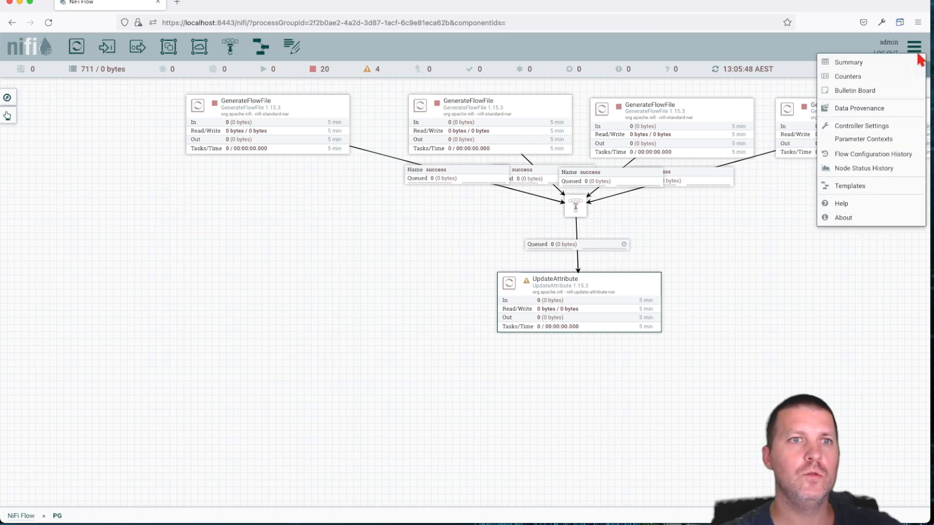
pyautogui.click(883, 168)
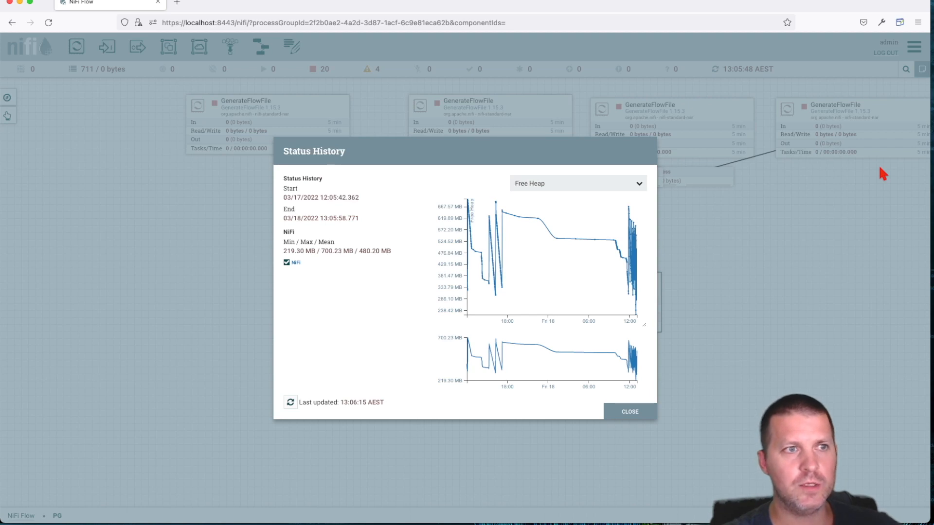
pyautogui.click(639, 185)
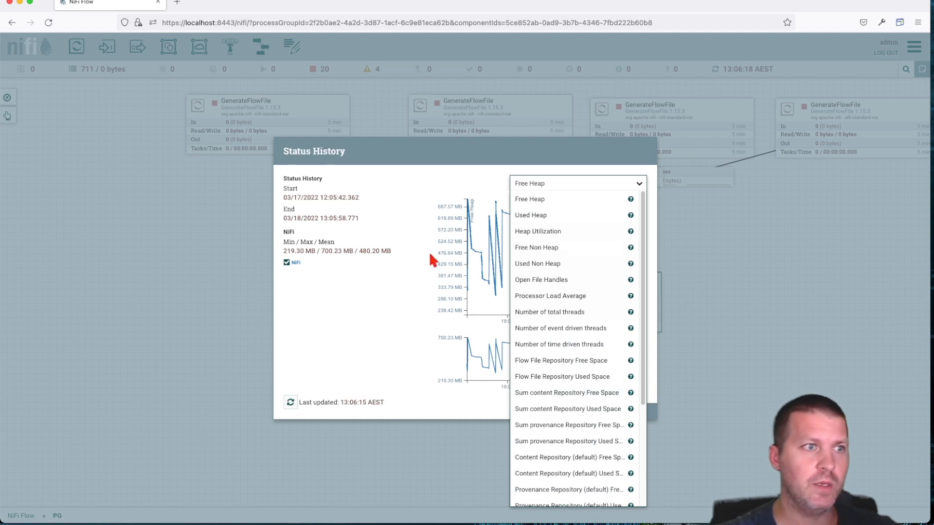
pyautogui.click(415, 261)
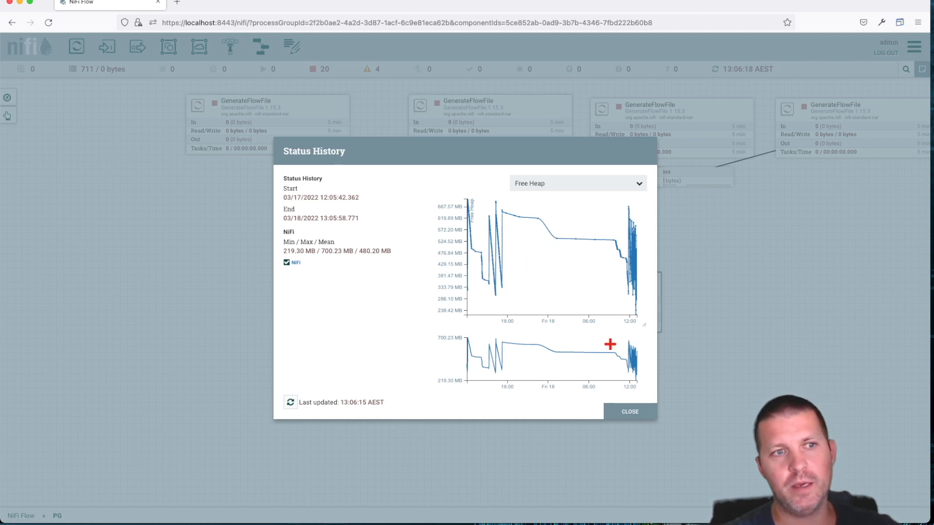
# Step: Narrow the Free Heap chart to the latest period, from about 12:25 to just after 13:00, across the full value range
pyautogui.moveTo(572, 344)
pyautogui.mouseDown()
pyautogui.moveTo(590, 386)
pyautogui.moveTo(595, 366)
pyautogui.moveTo(628, 366)
pyautogui.mouseUp()
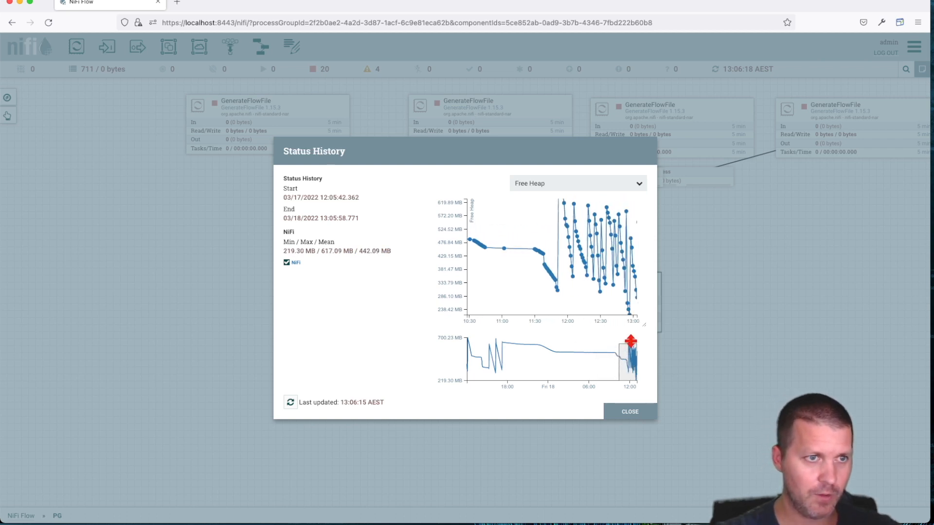
pyautogui.moveTo(630, 344); pyautogui.dragTo(630, 336)
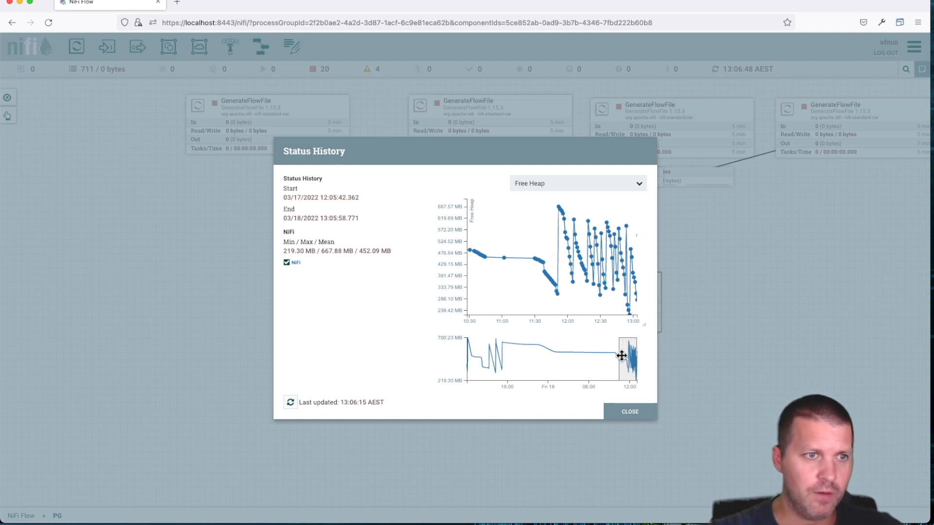
pyautogui.moveTo(617, 358); pyautogui.dragTo(632, 357)
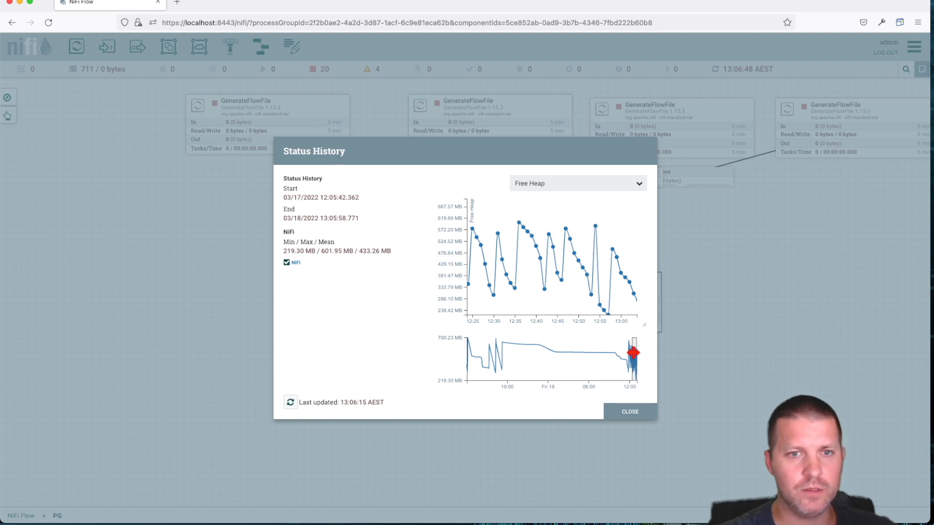
# Step: Review the full list of node metrics, display the Flow File Repository Free Space chart, and close the status history
pyautogui.click(588, 185)
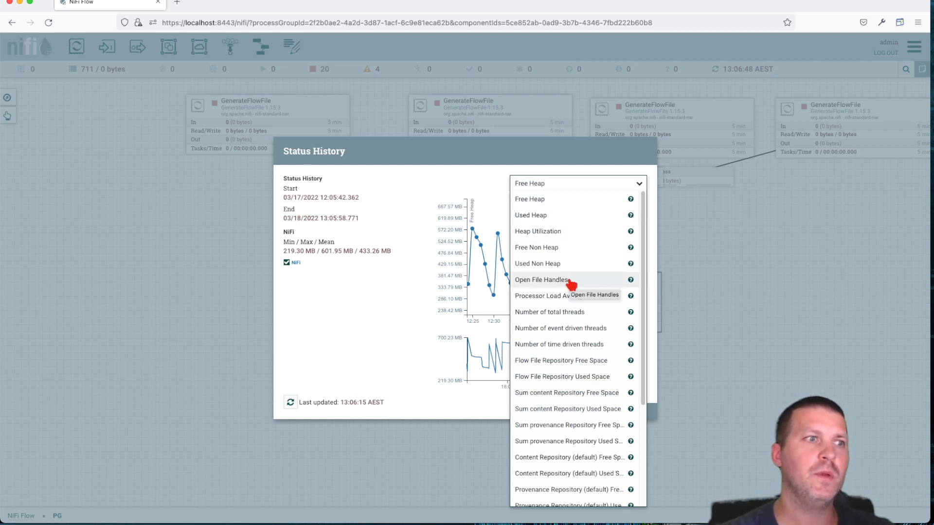
pyautogui.scroll(-1, 566, 330)
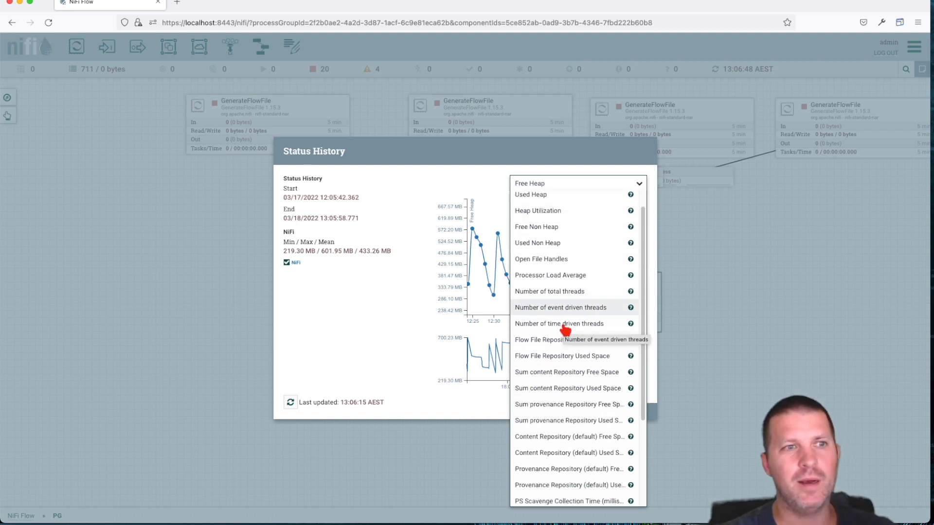
pyautogui.scroll(-1, 566, 330)
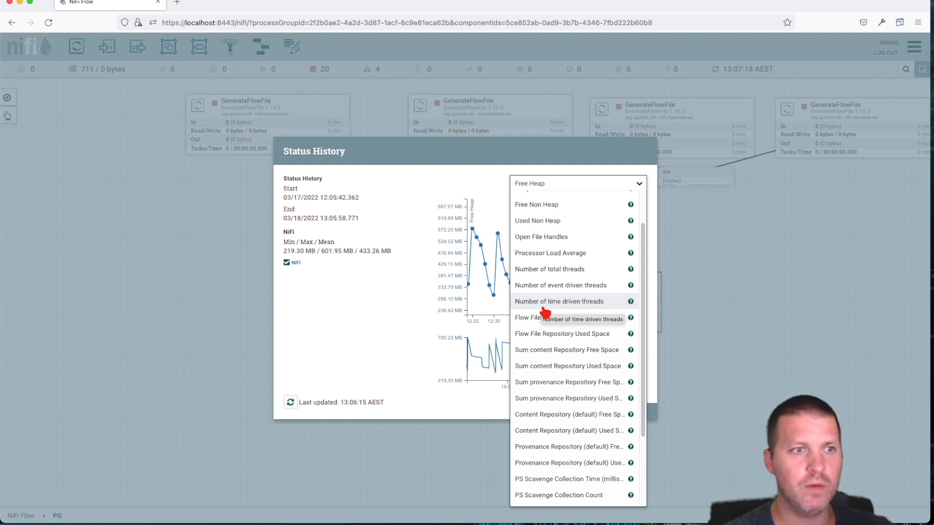
pyautogui.scroll(-4, 545, 314)
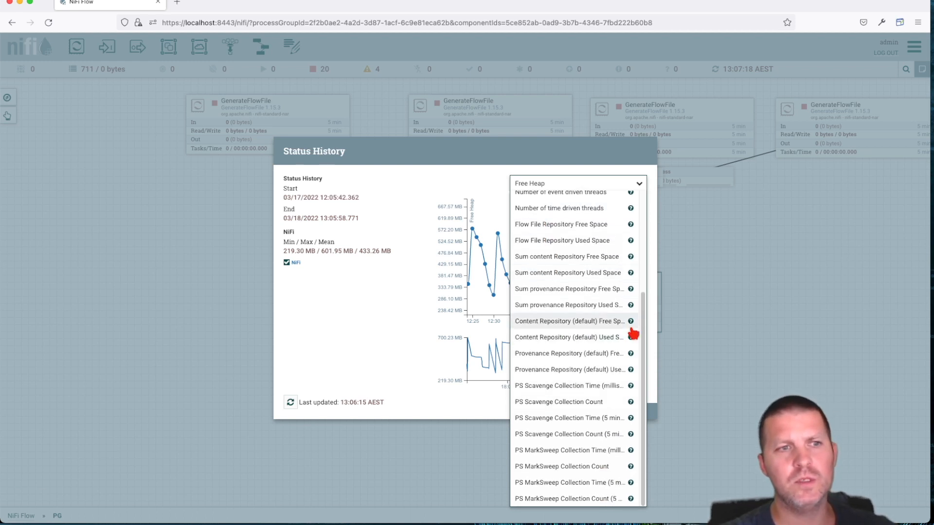
pyautogui.moveTo(630, 322)
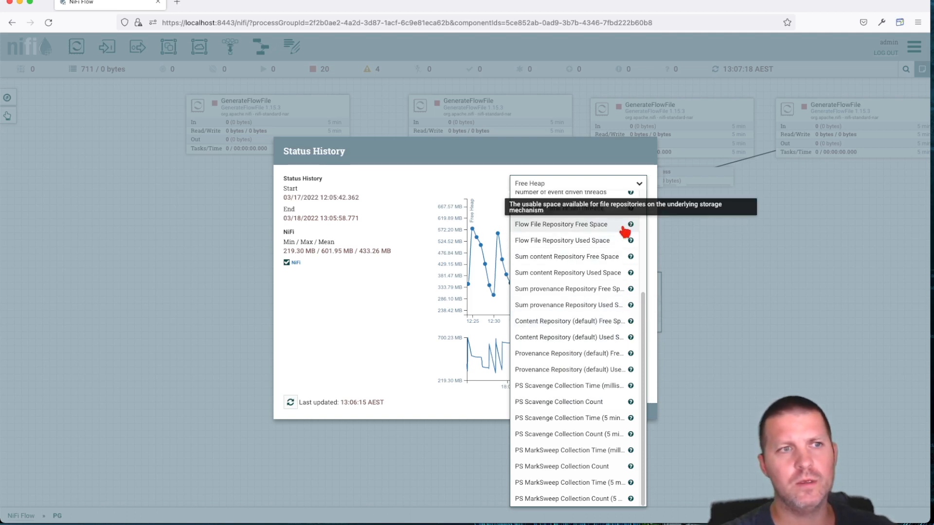
pyautogui.click(564, 225)
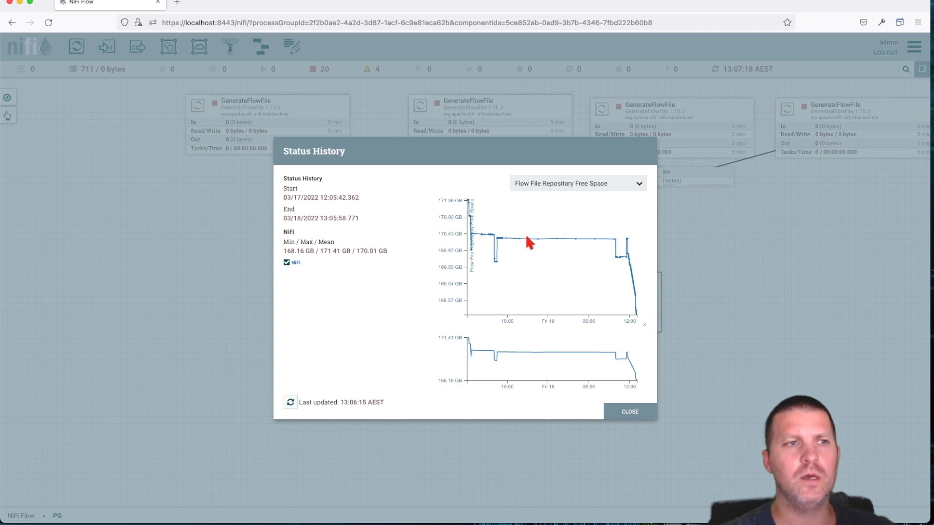
pyautogui.click(622, 411)
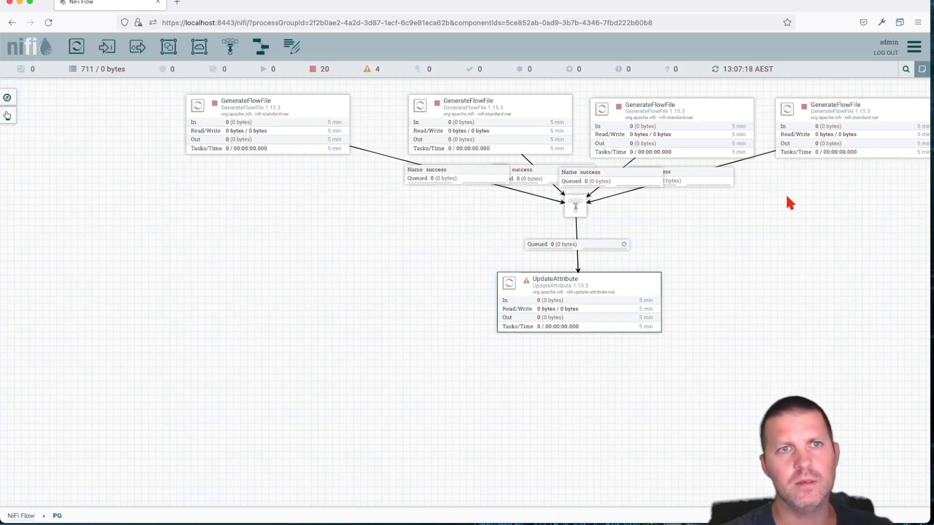
# Step: Open the NiFi templates list, keep filtering by name, and download the my temp template
pyautogui.click(914, 47)
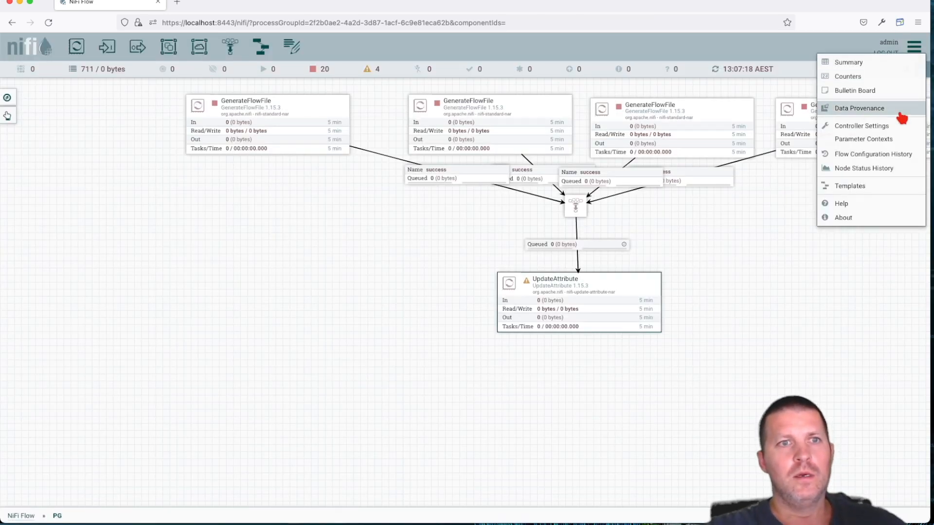
pyautogui.click(861, 186)
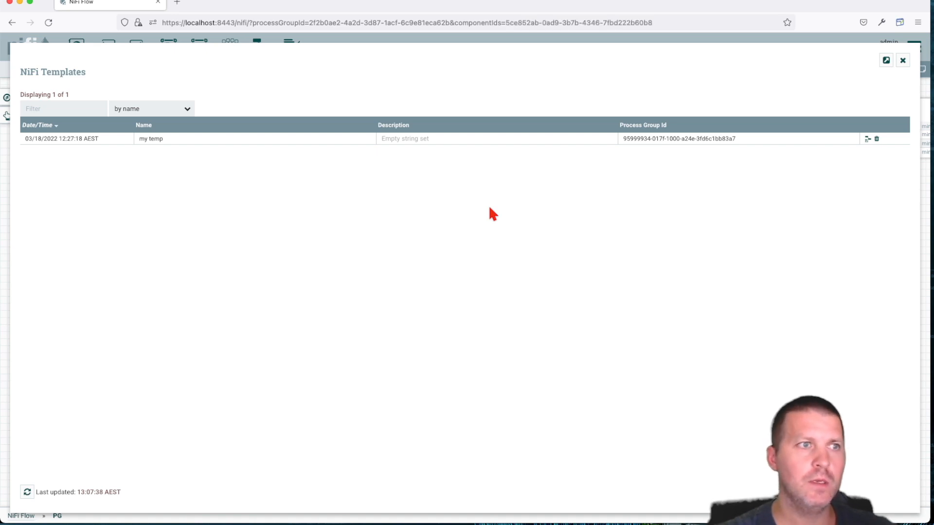
pyautogui.click(182, 112)
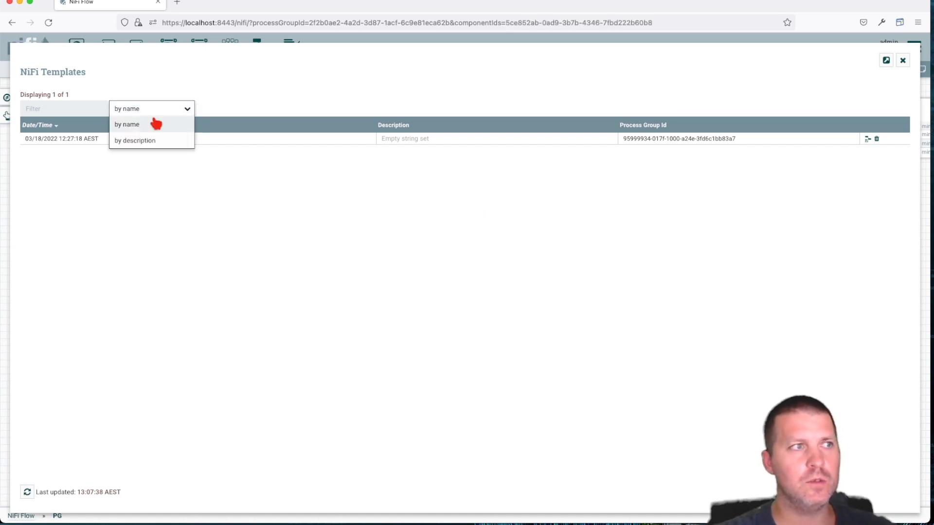
pyautogui.click(155, 123)
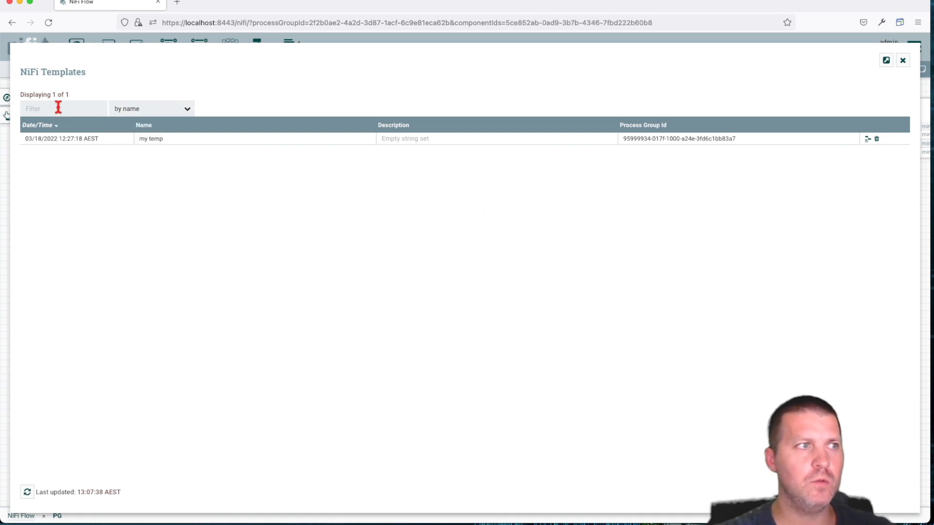
pyautogui.click(868, 139)
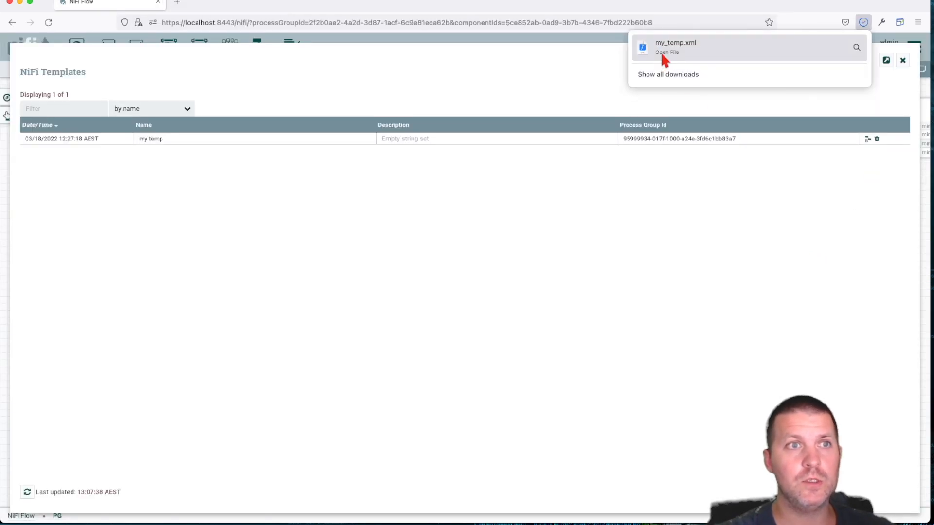
# Step: Open the downloaded my_temp.xml file in the browser to view the template's XML
pyautogui.rightClick(662, 55)
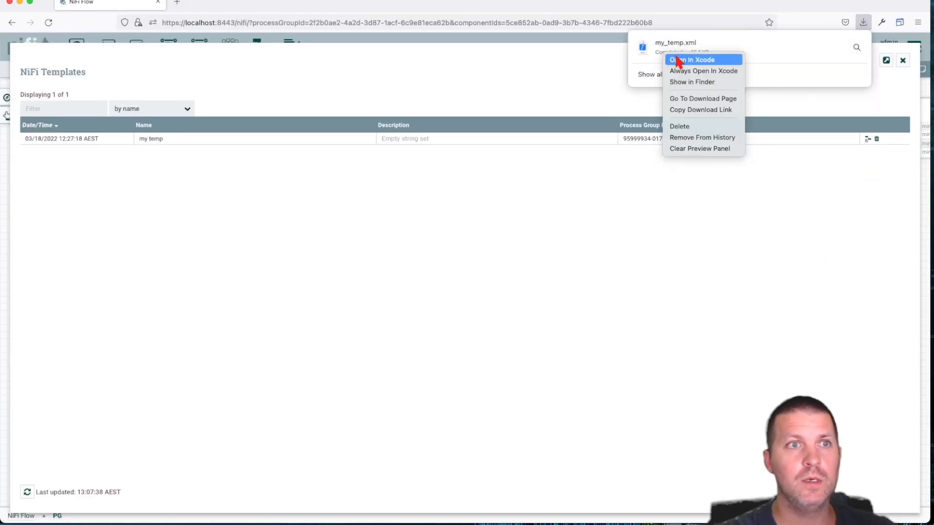
pyautogui.click(649, 78)
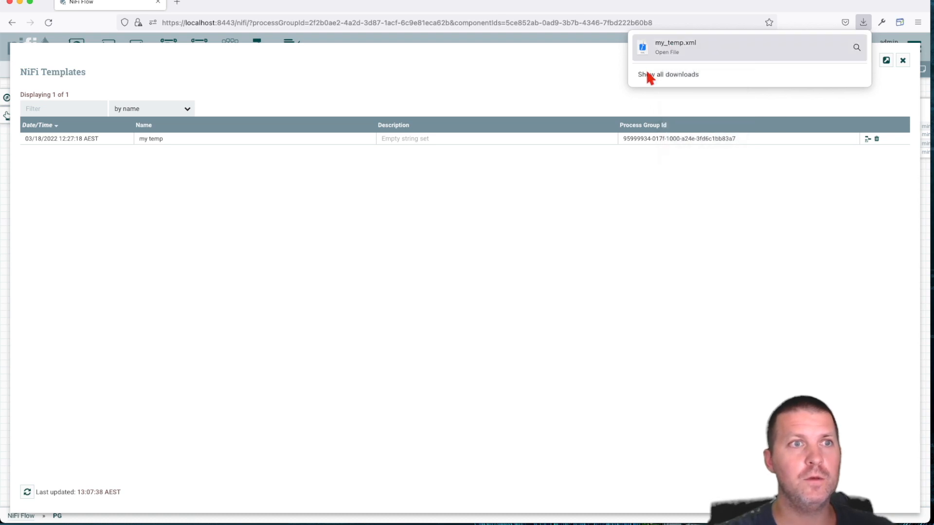
pyautogui.click(655, 57)
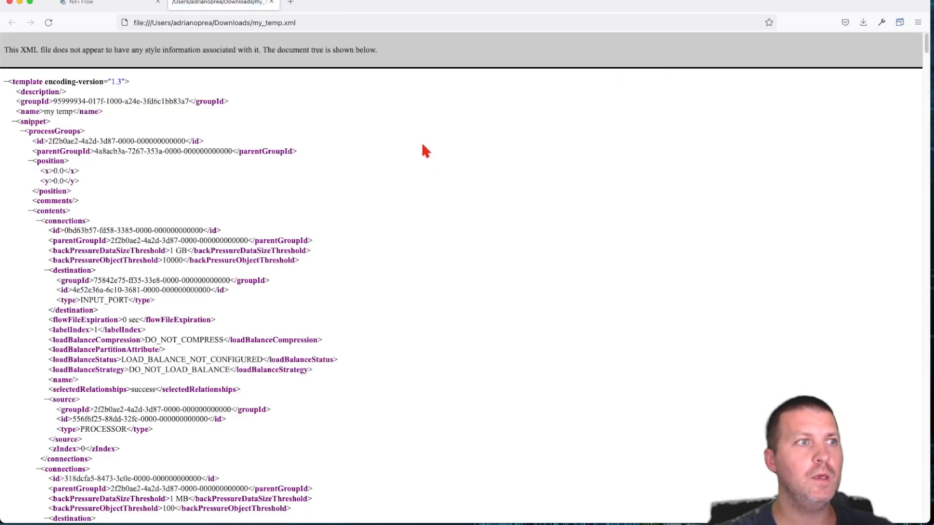
# Step: Read through the my_temp.xml template, close the file, and close the NiFi templates list
pyautogui.scroll(-15, 448, 254)
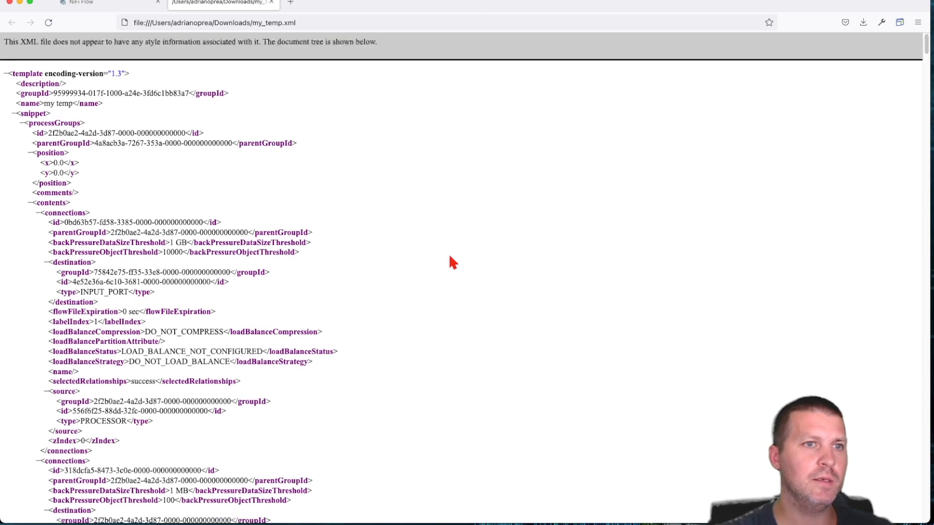
pyautogui.scroll(-15, 449, 258)
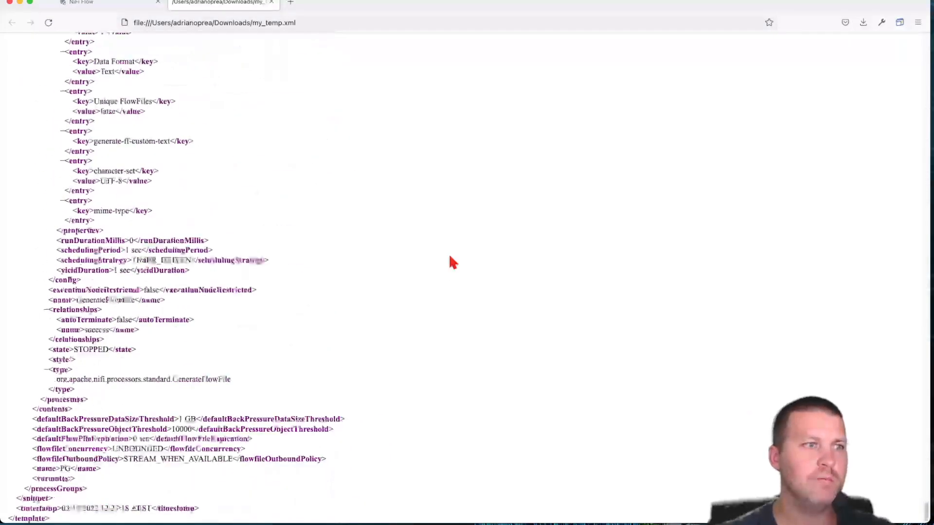
pyautogui.scroll(20, 451, 255)
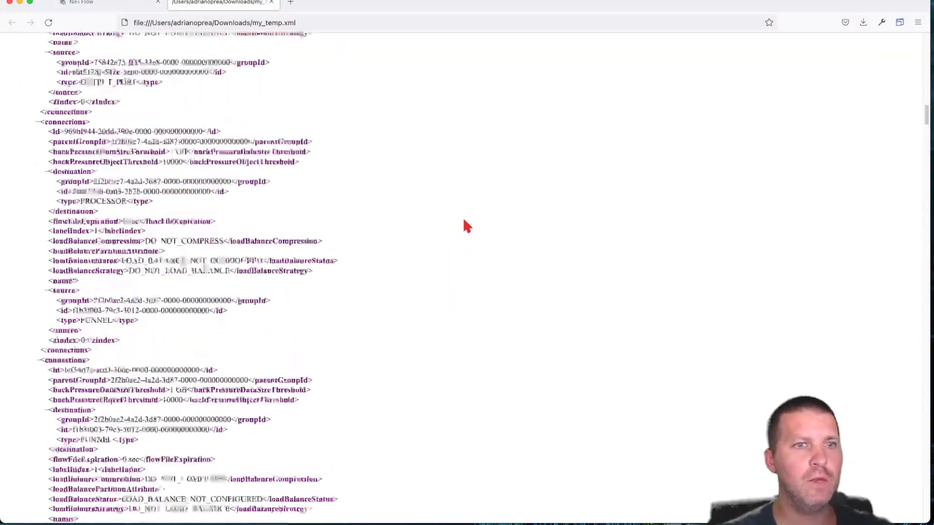
pyautogui.click(271, 3)
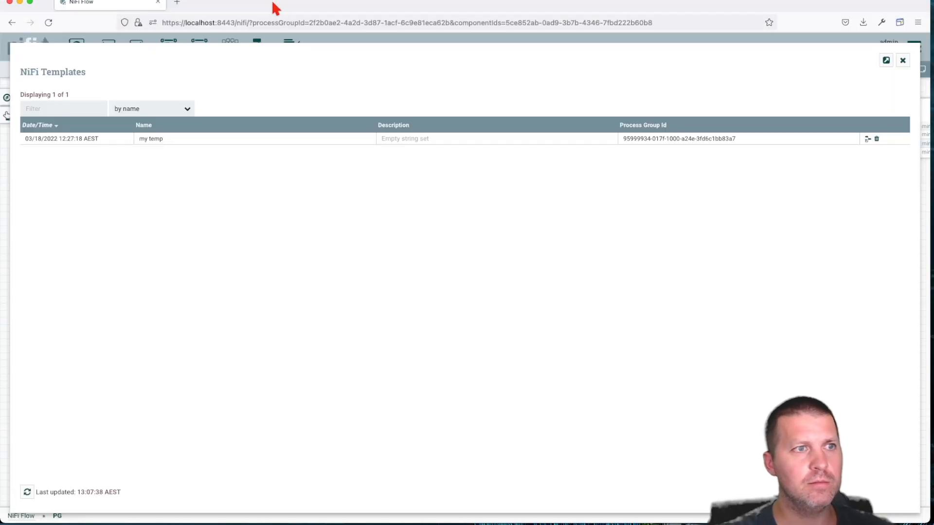
pyautogui.click(903, 60)
# Step: Open the NiFi Help documentation at its Overview page and close it
pyautogui.click(914, 46)
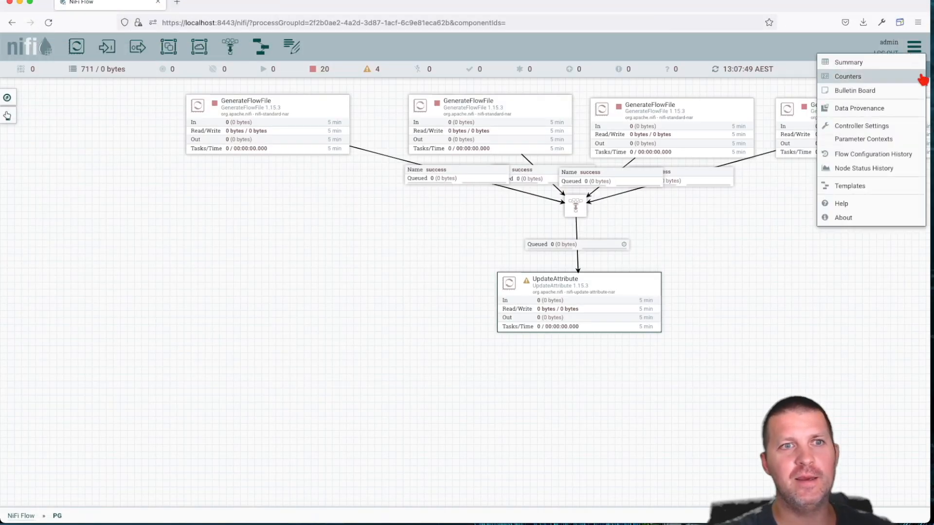
pyautogui.click(842, 204)
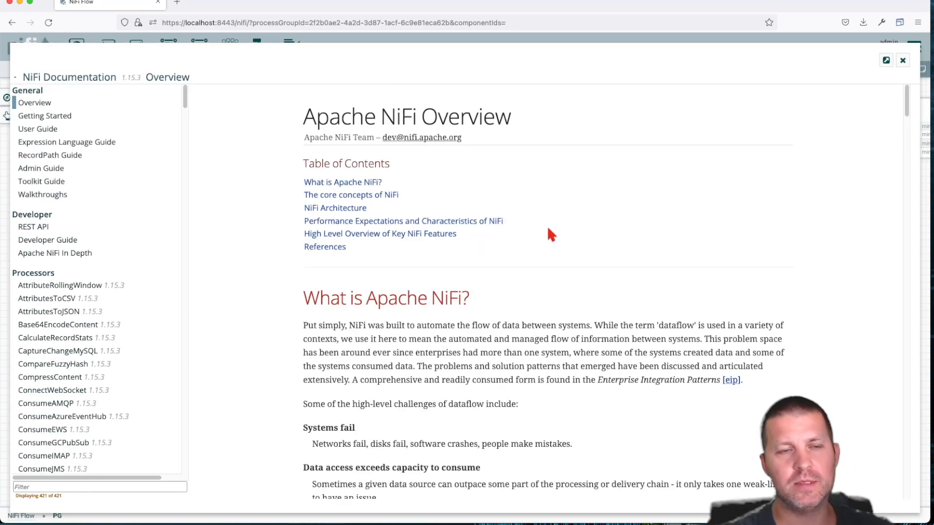
pyautogui.click(903, 61)
# Step: View the About Apache NiFi information and close it
pyautogui.click(914, 46)
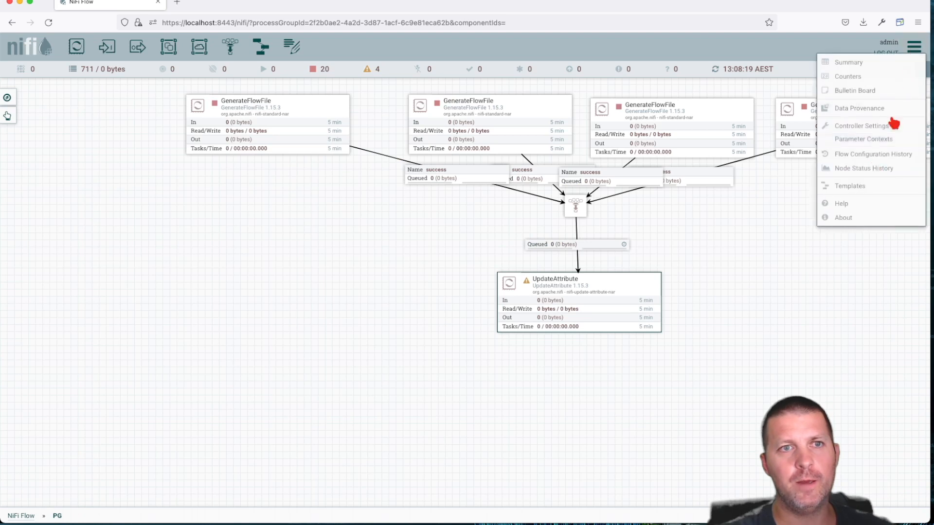
pyautogui.click(846, 218)
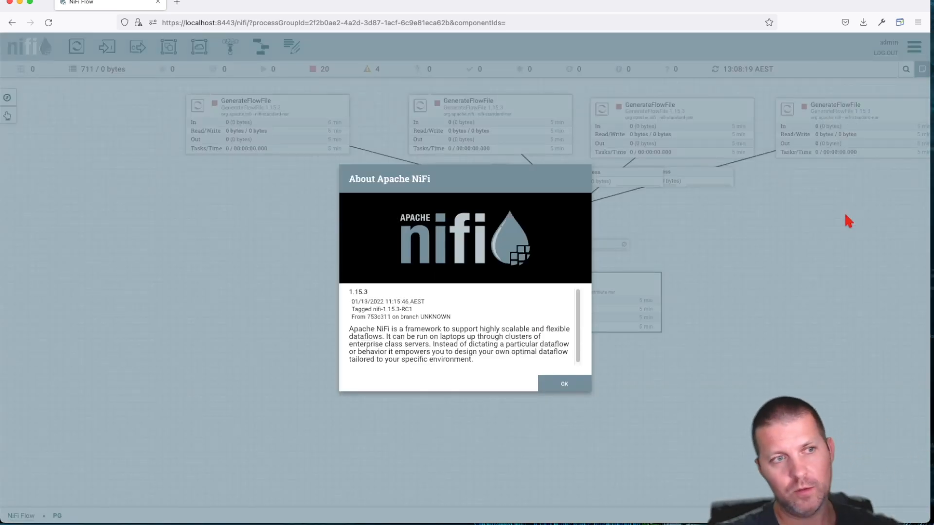
pyautogui.click(566, 385)
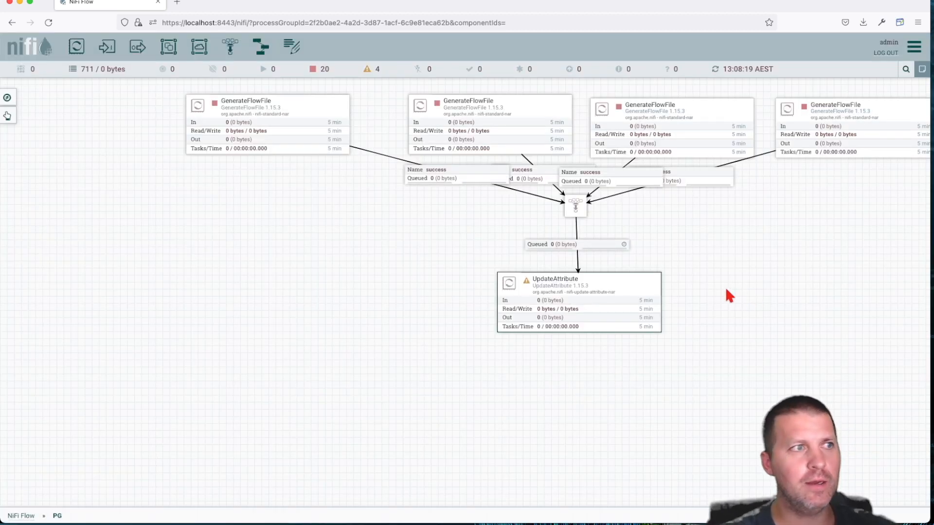
# Step: Return from the PG process group to the root NiFi Flow canvas
pyautogui.moveTo(424, 269); pyautogui.dragTo(444, 377)
pyautogui.rightClick(391, 325)
pyautogui.click(323, 307)
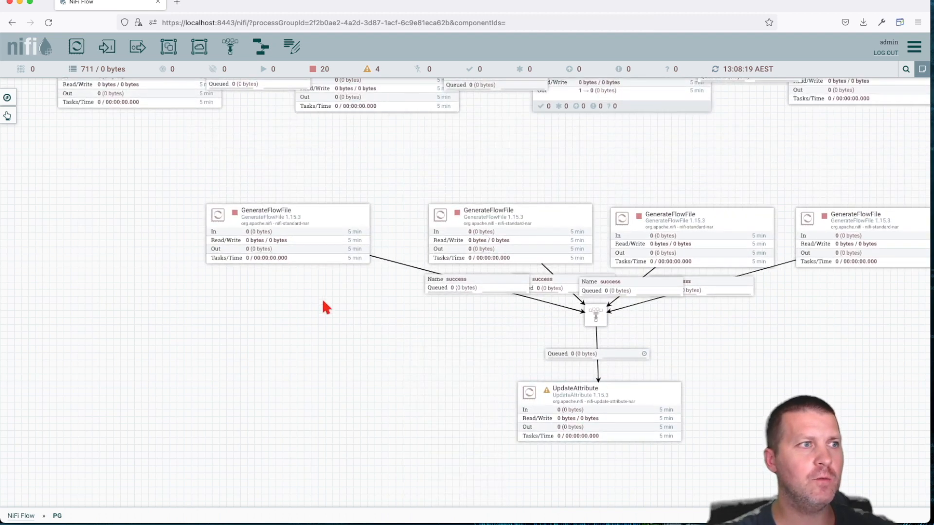
pyautogui.moveTo(323, 306); pyautogui.dragTo(398, 317)
pyautogui.rightClick(197, 249)
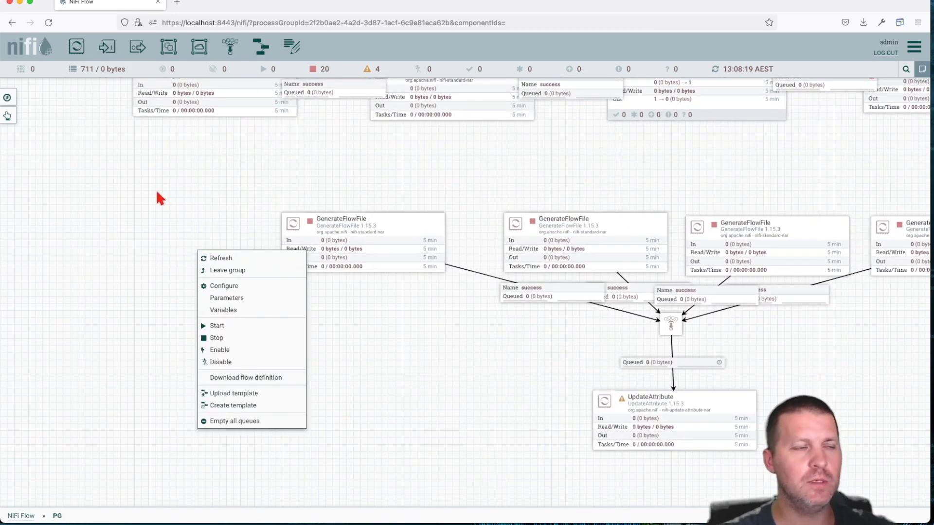
pyautogui.moveTo(168, 178); pyautogui.dragTo(182, 257)
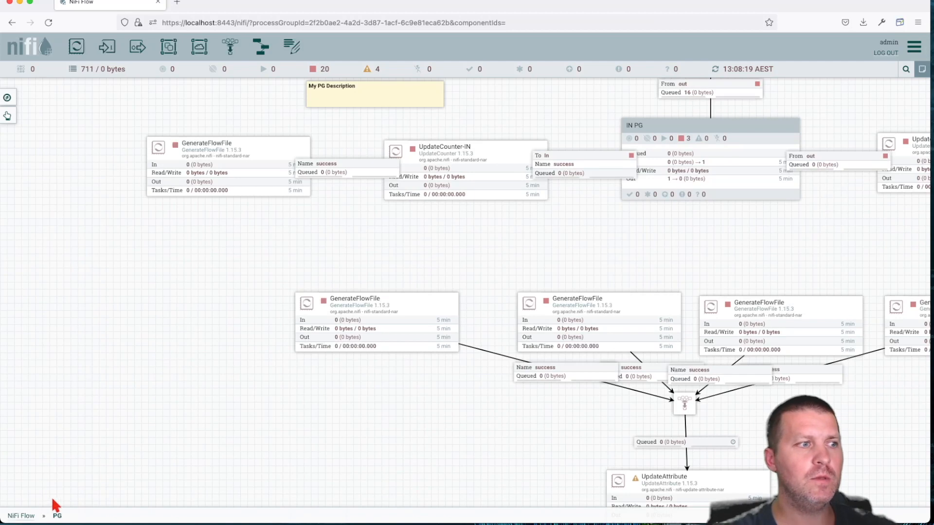
pyautogui.click(19, 516)
# Step: Expand the Operate palette and select the PG 1 process group to show its operations
pyautogui.moveTo(227, 301); pyautogui.dragTo(223, 243)
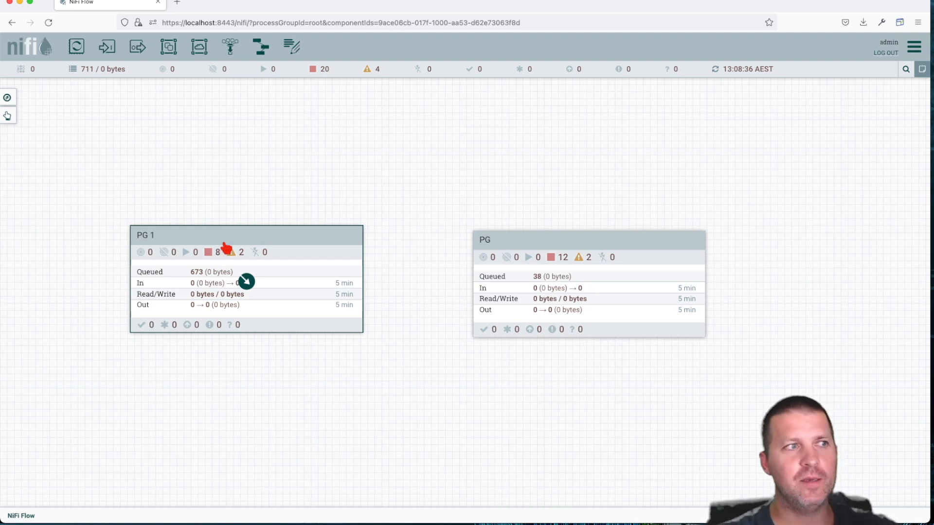
pyautogui.rightClick(262, 165)
pyautogui.click(242, 160)
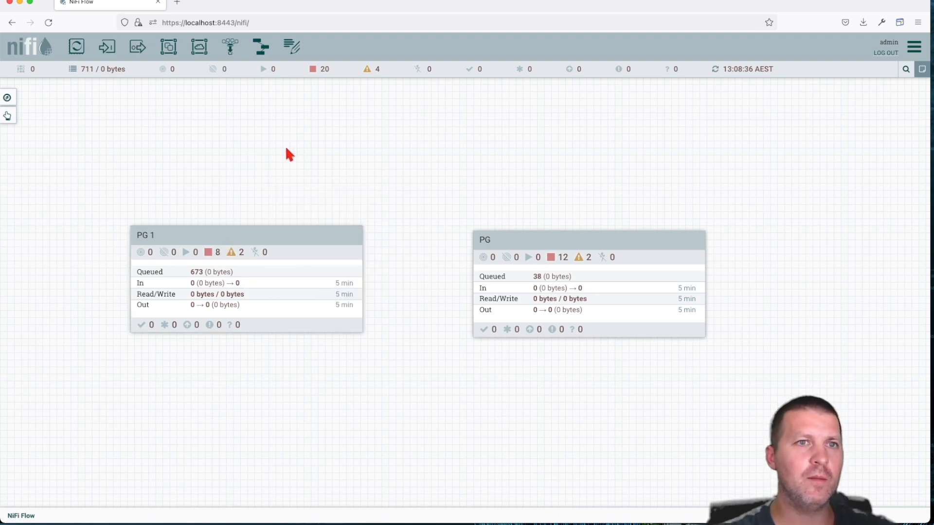
pyautogui.moveTo(355, 179); pyautogui.dragTo(430, 180)
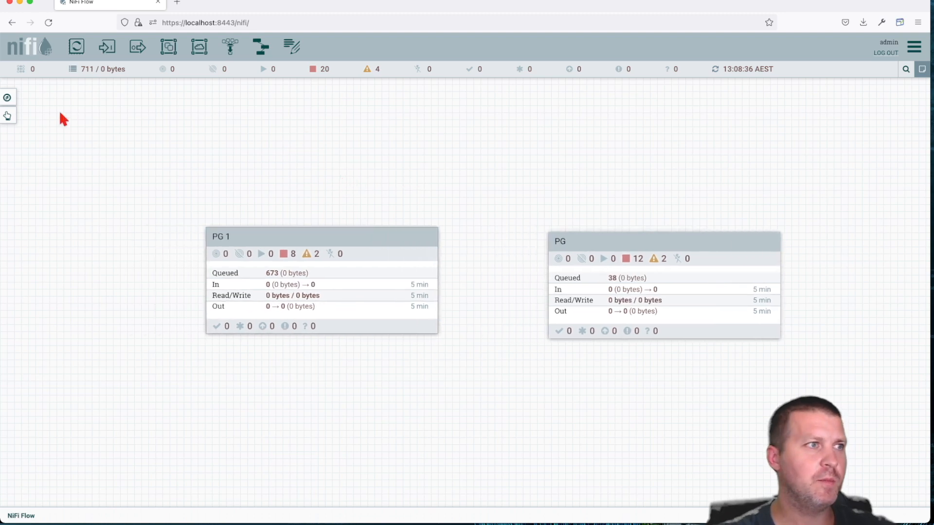
pyautogui.click(8, 116)
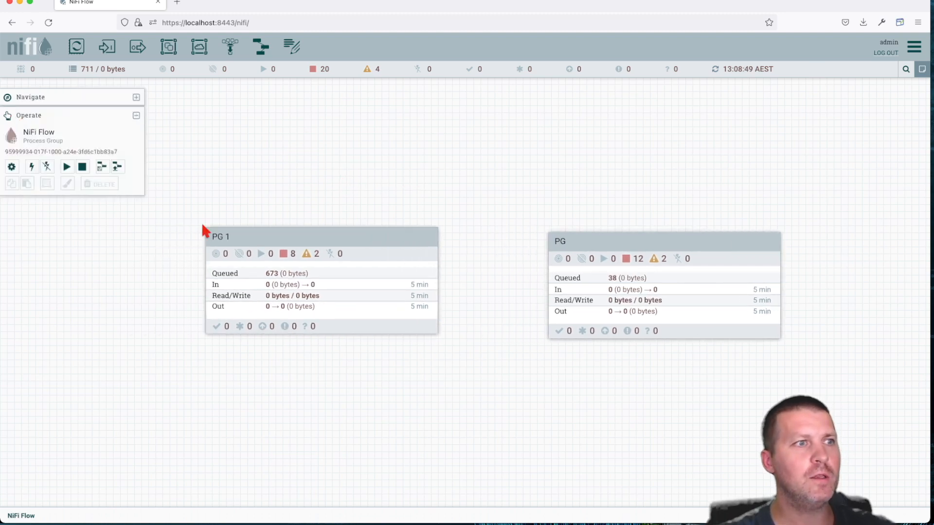
pyautogui.click(257, 237)
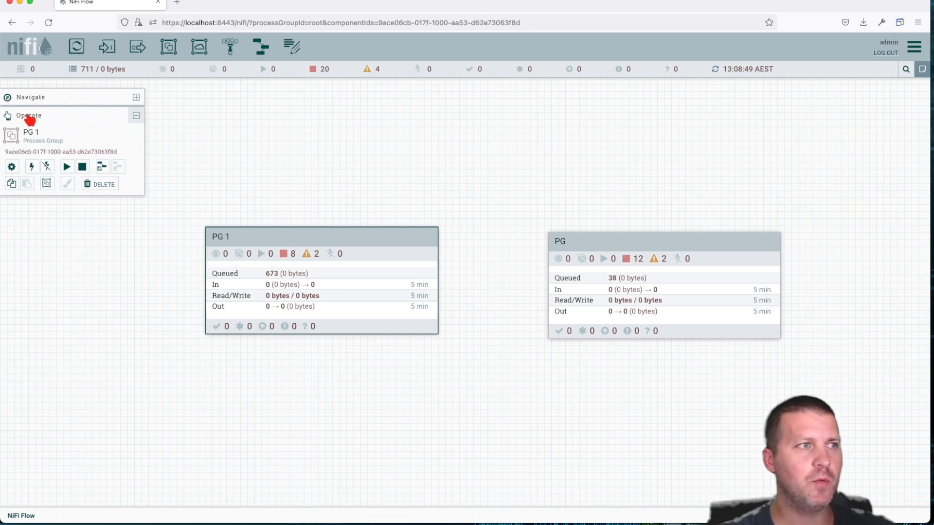
# Step: Expand the Navigate palette and set the canvas to actual size
pyautogui.click(29, 97)
pyautogui.moveTo(54, 163); pyautogui.dragTo(63, 144)
pyautogui.click(62, 117)
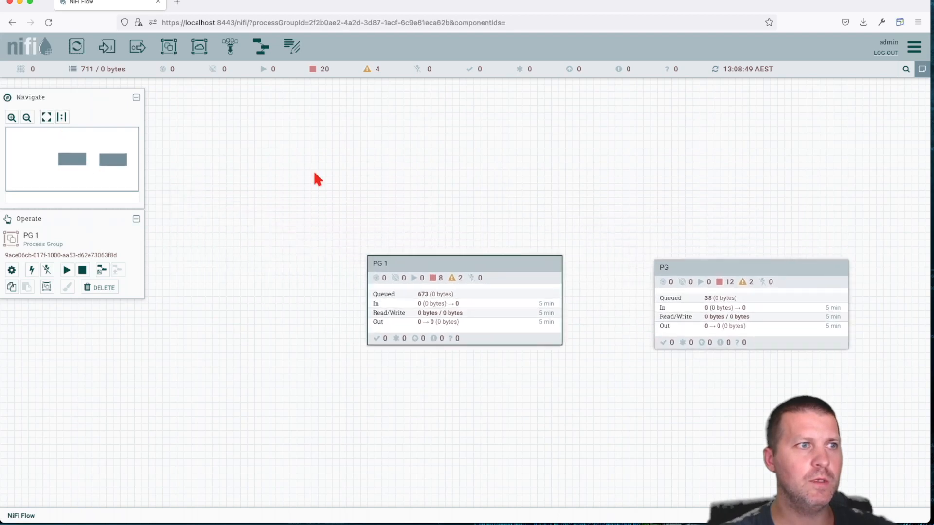
# Step: Refresh the root NiFi Flow canvas and enter the PG process group
pyautogui.rightClick(332, 155)
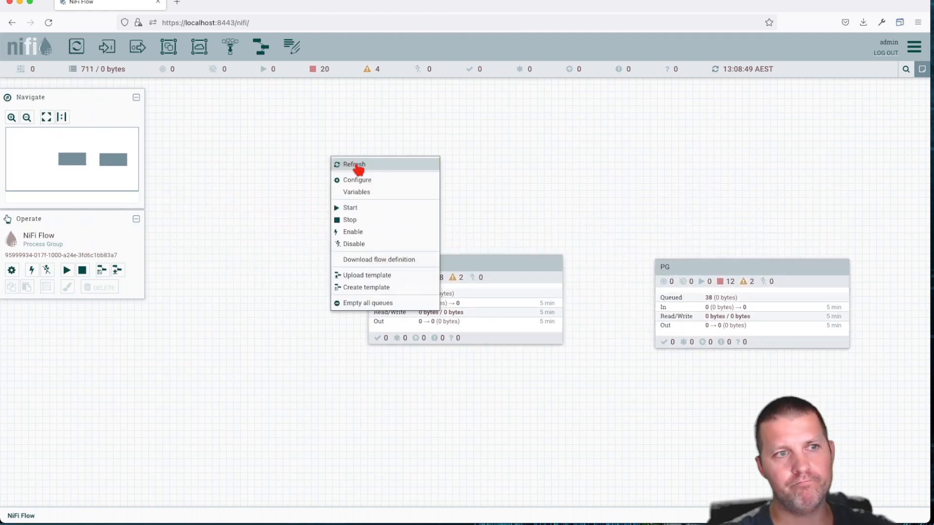
pyautogui.click(346, 165)
pyautogui.moveTo(690, 284); pyautogui.dragTo(683, 278)
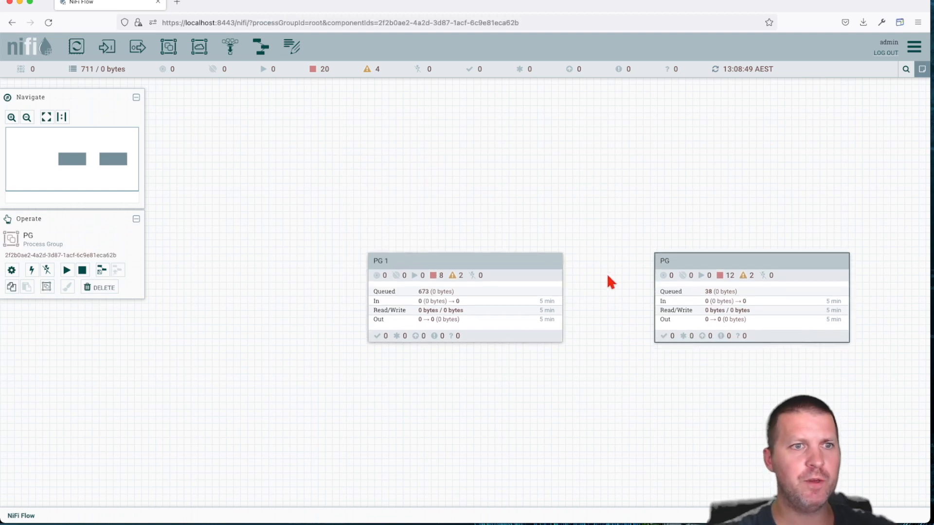
pyautogui.doubleClick(695, 281)
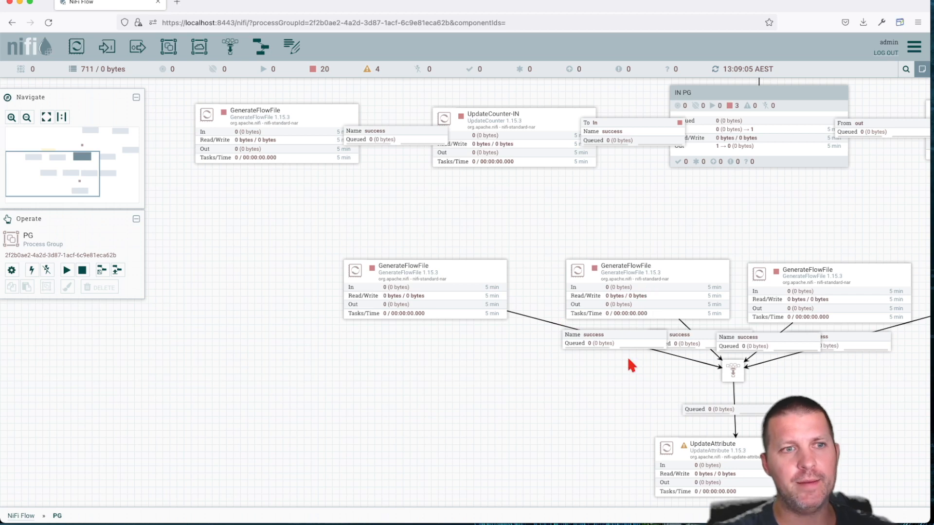
# Step: Start the leftmost GenerateFlowFile processor feeding the funnel
pyautogui.click(634, 341)
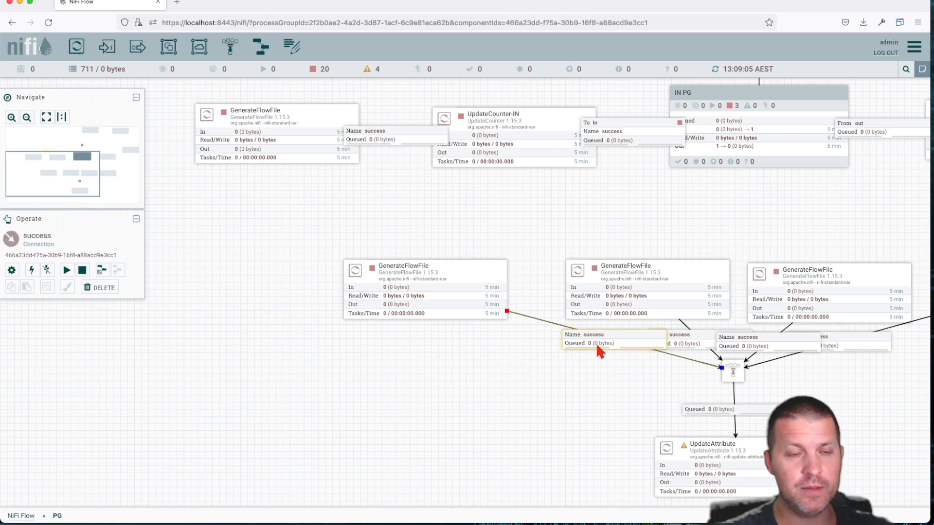
pyautogui.rightClick(460, 304)
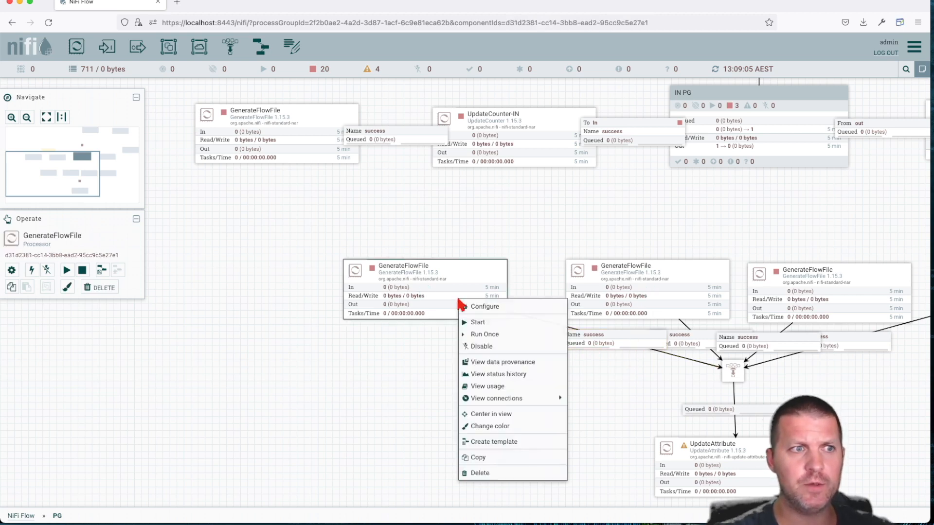
pyautogui.click(476, 321)
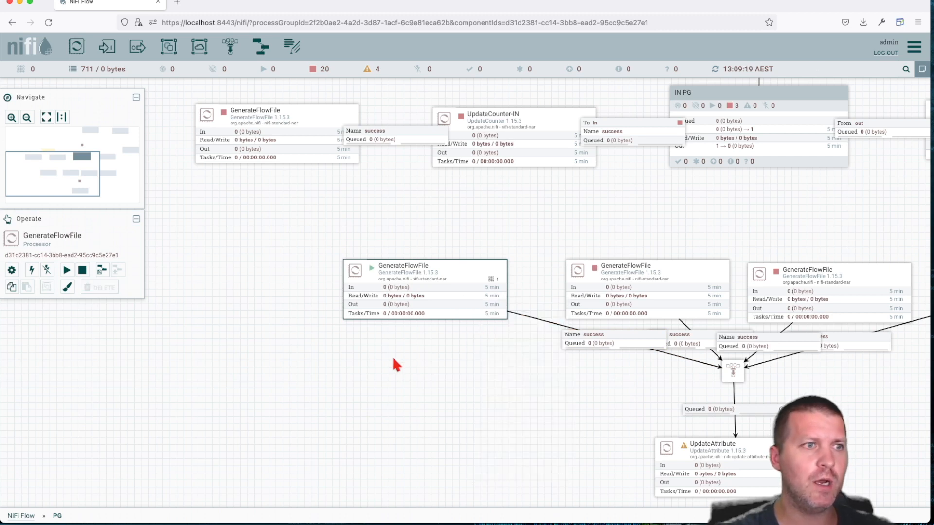
# Step: Refresh the PG canvas to update the running processor's statistics and the queue counts
pyautogui.rightClick(354, 368)
pyautogui.click(363, 335)
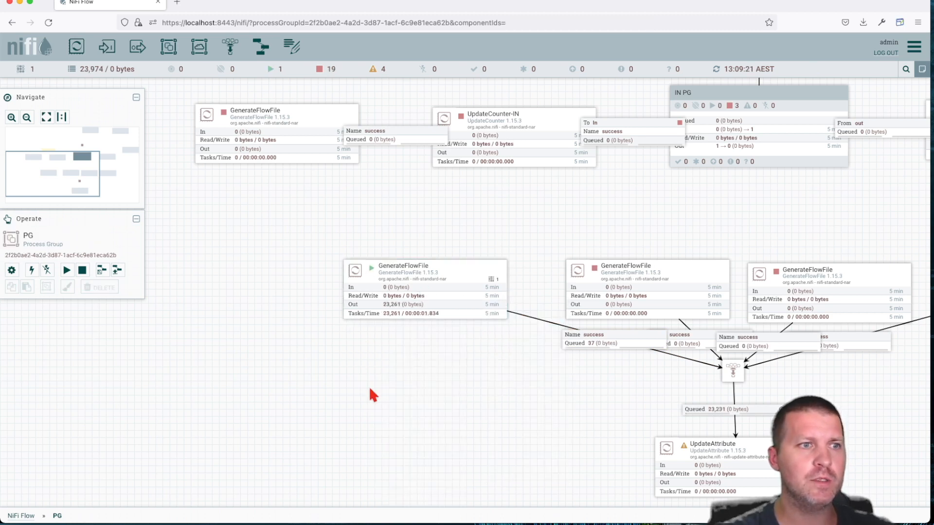
pyautogui.rightClick(384, 329)
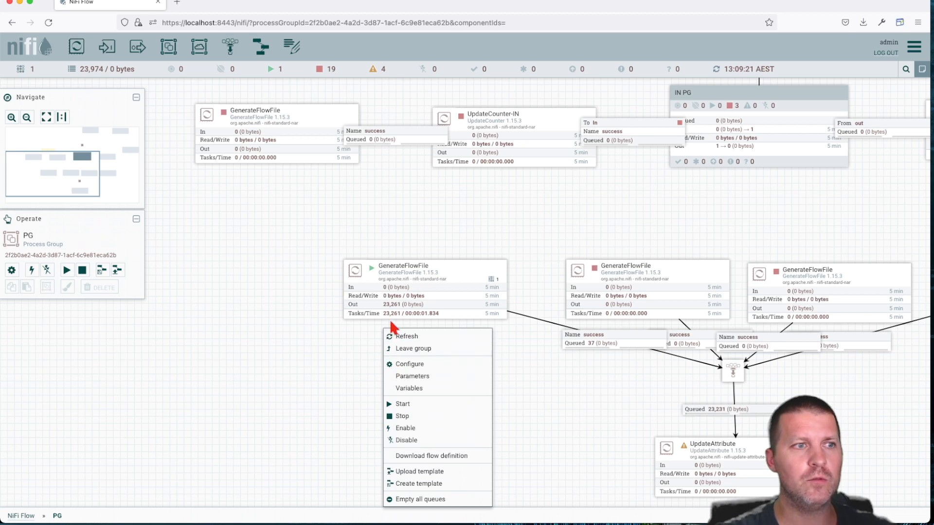
pyautogui.click(365, 344)
pyautogui.rightClick(377, 332)
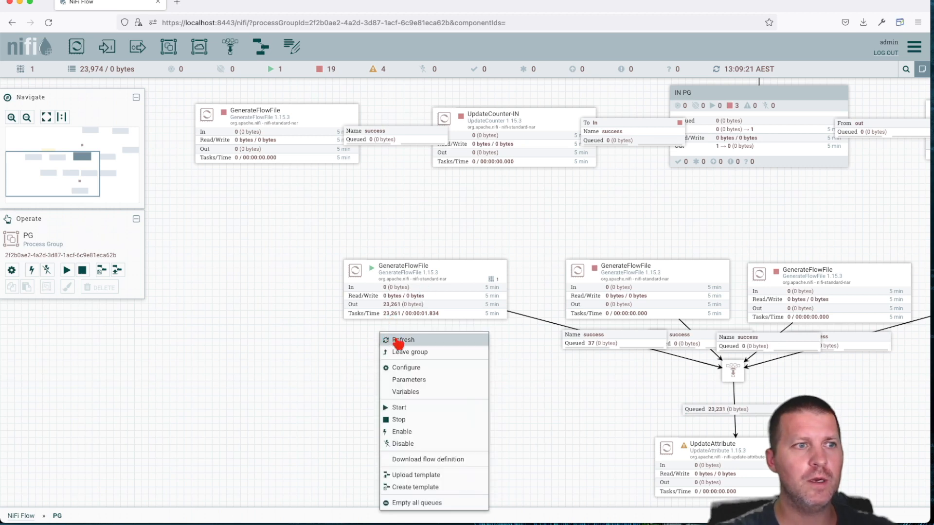
pyautogui.click(396, 340)
# Step: Stop the running GenerateFlowFile processor
pyautogui.moveTo(388, 316)
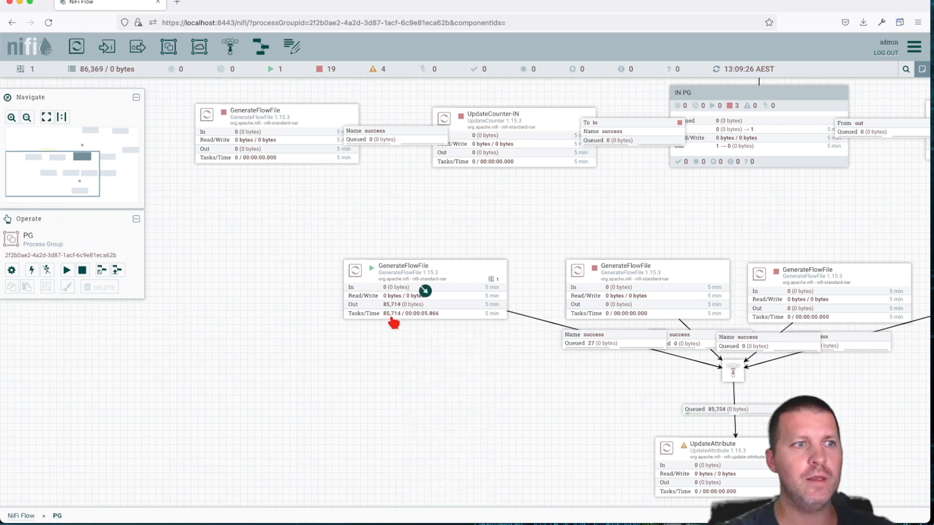
pyautogui.rightClick(411, 297)
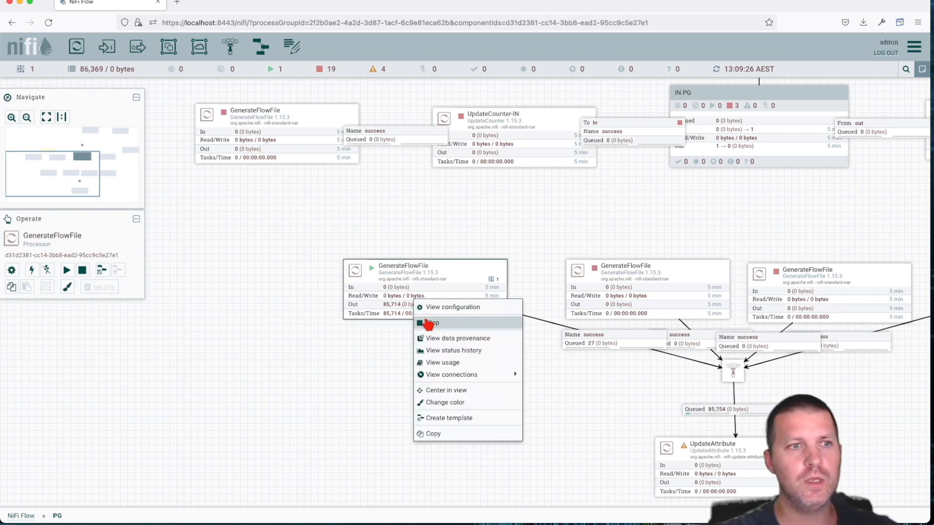
pyautogui.click(424, 323)
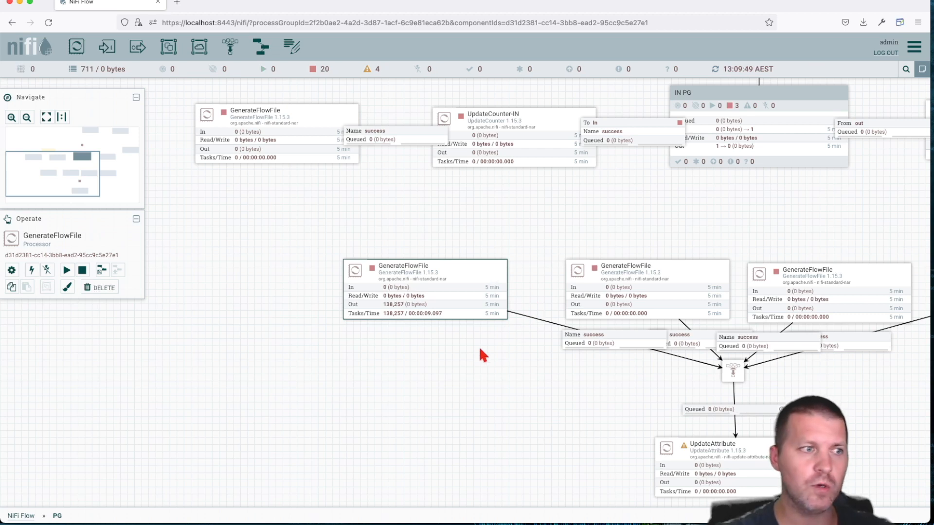
# Step: Leave the PG process group and look over the operations available for the root NiFi Flow canvas
pyautogui.rightClick(289, 332)
pyautogui.click(312, 350)
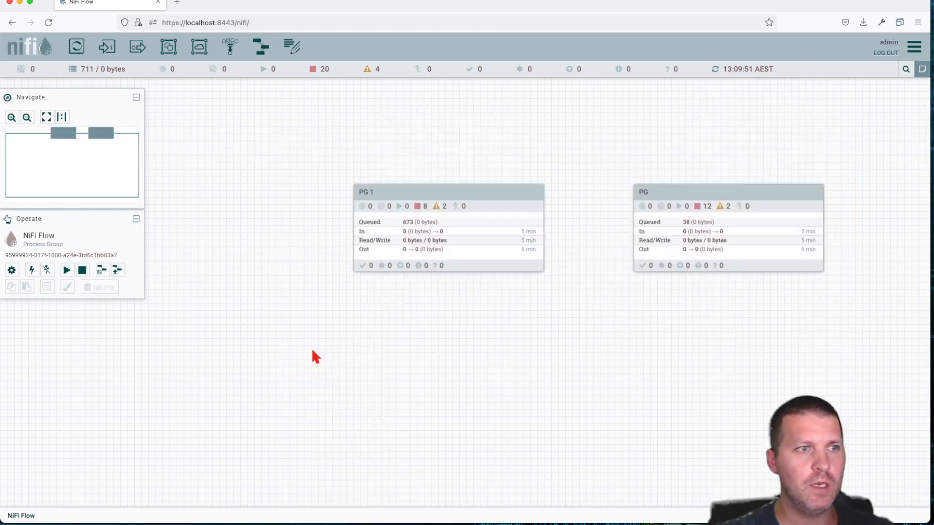
pyautogui.rightClick(238, 287)
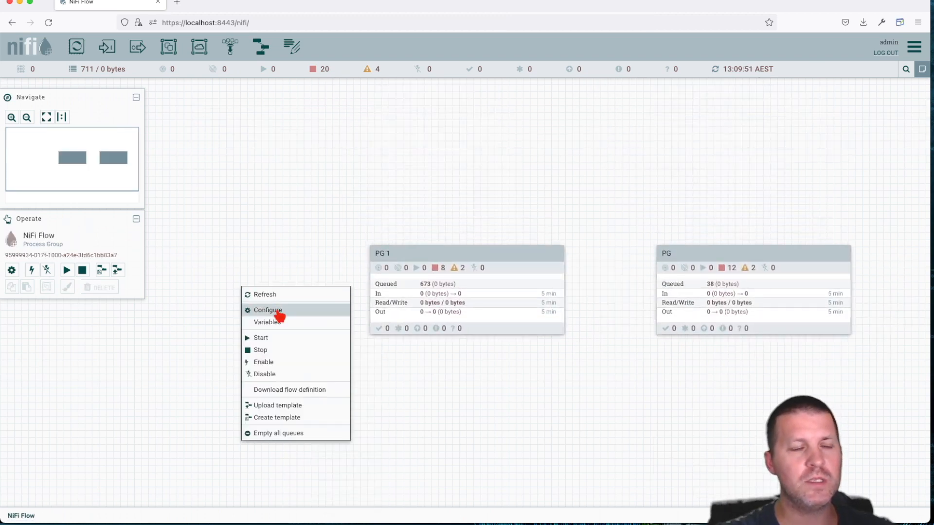
pyautogui.click(293, 248)
pyautogui.rightClick(266, 242)
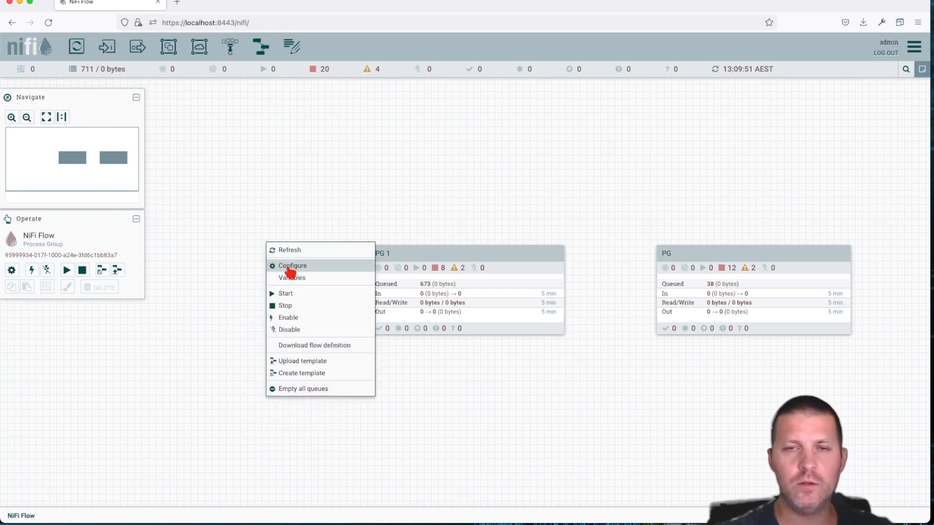
pyautogui.click(122, 434)
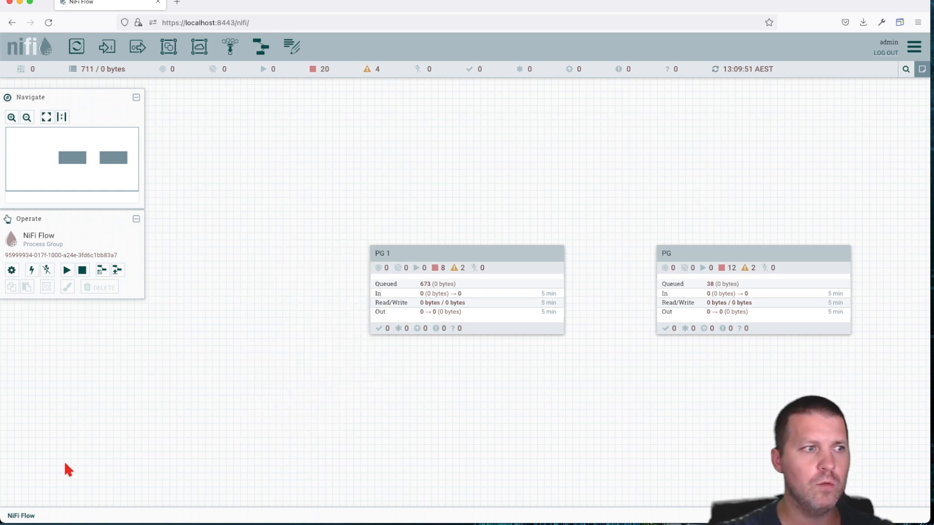
# Step: Review the root NiFi Flow's general configuration, including its process group name, and close it without applying changes
pyautogui.rightClick(181, 354)
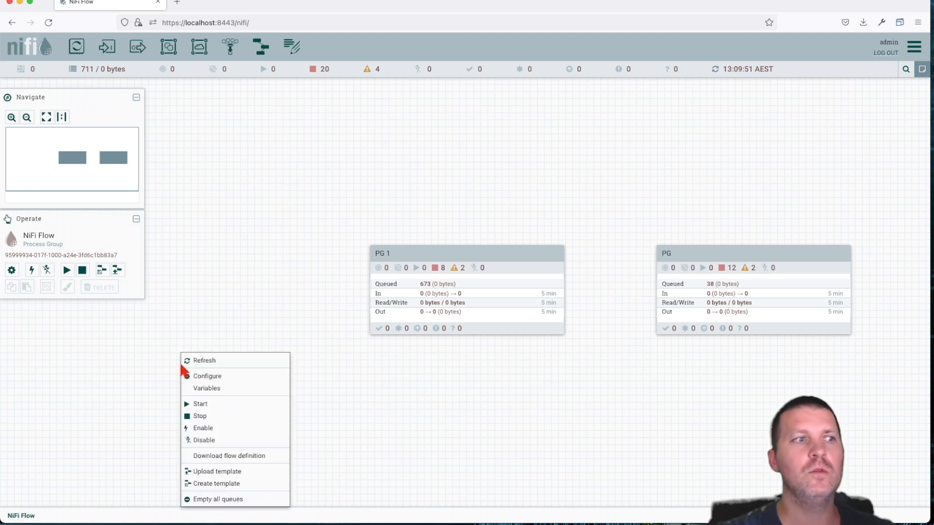
pyautogui.click(200, 378)
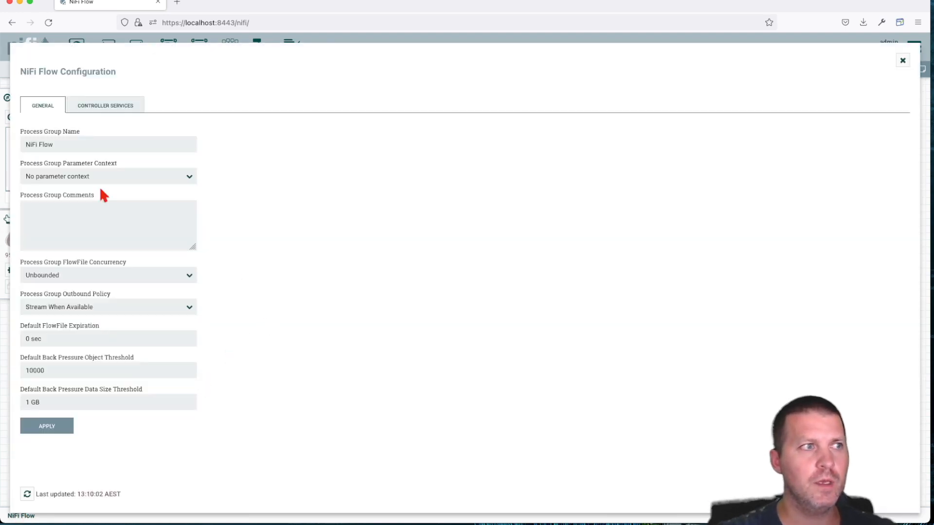
pyautogui.click(70, 144)
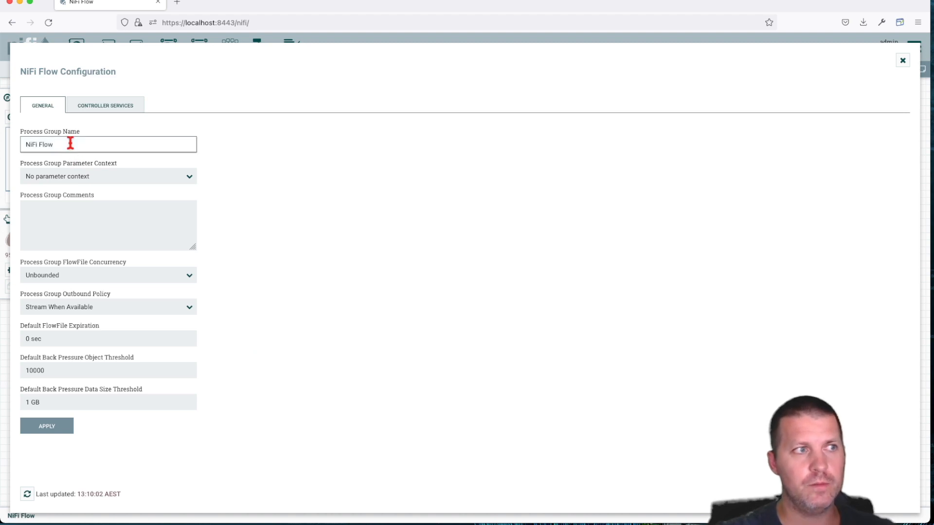
pyautogui.click(903, 60)
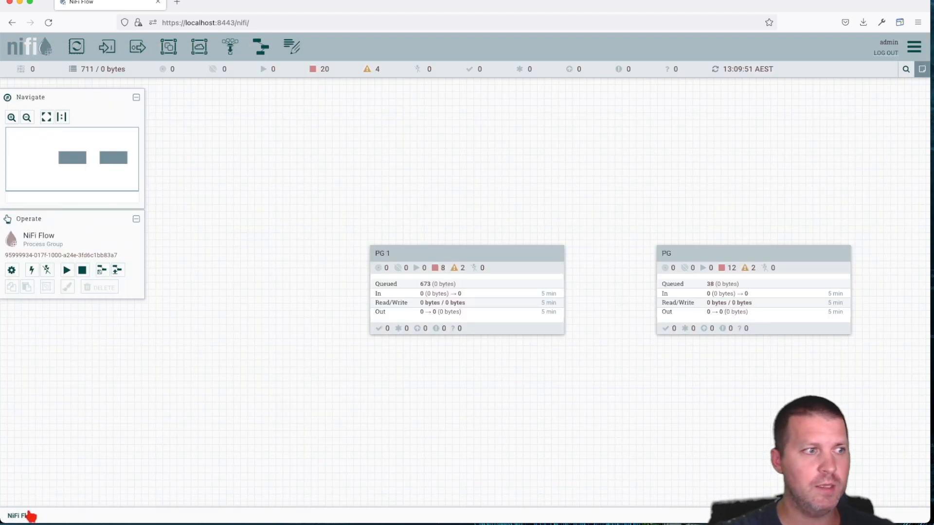
# Step: Enter the PG 1 process group and open its configuration
pyautogui.rightClick(454, 291)
pyautogui.click(464, 298)
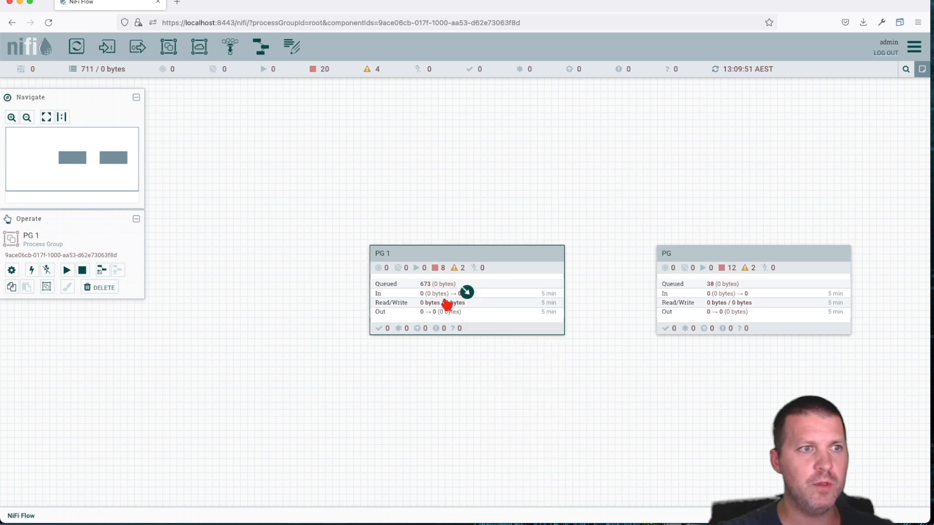
pyautogui.rightClick(421, 273)
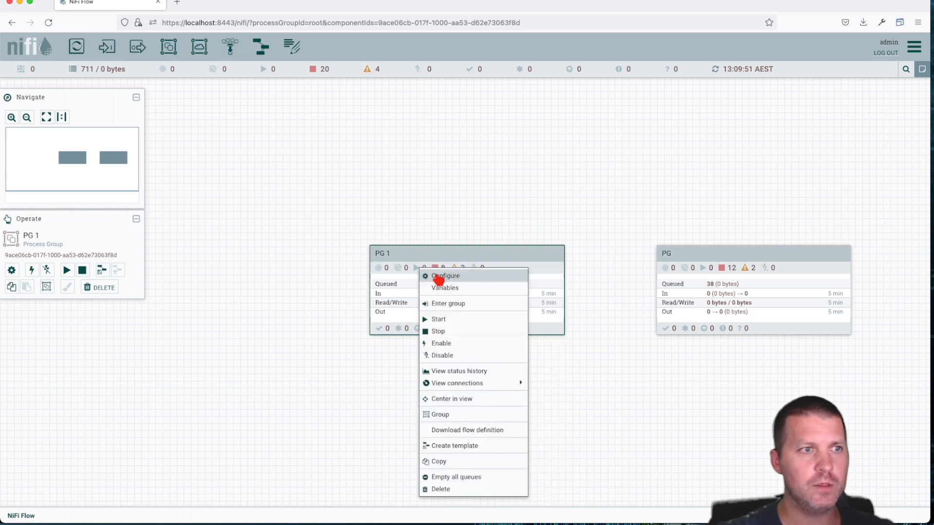
pyautogui.click(440, 303)
pyautogui.rightClick(220, 261)
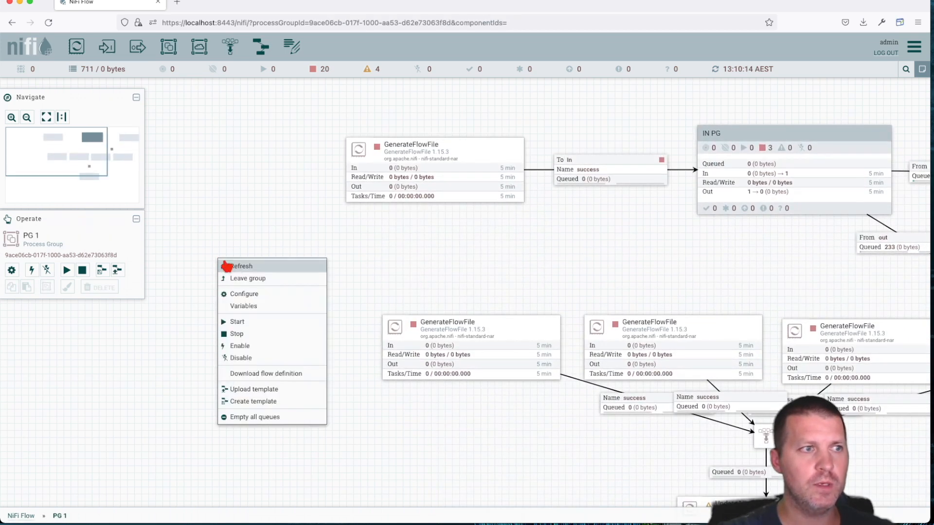
pyautogui.click(242, 293)
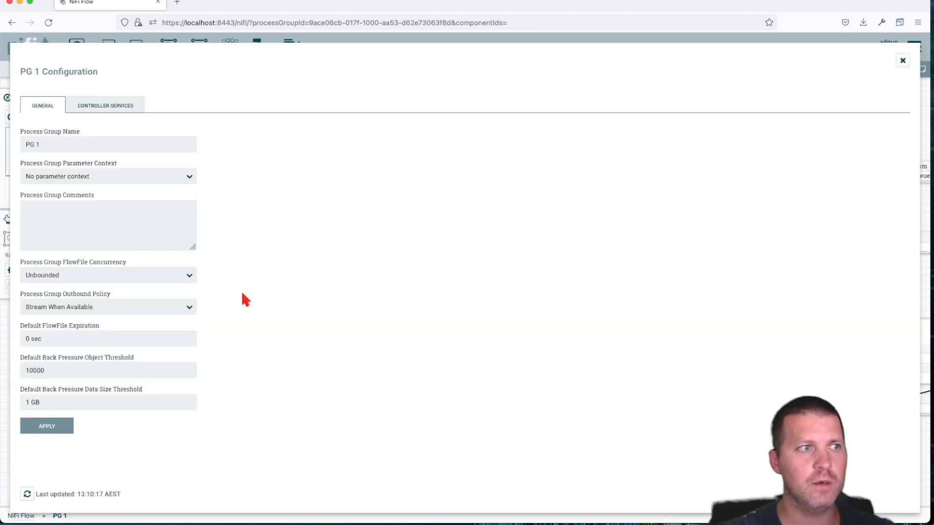
# Step: Examine PG 1's process group name, the available parameter context choices and the comments field
pyautogui.moveTo(50, 146); pyautogui.dragTo(12, 145)
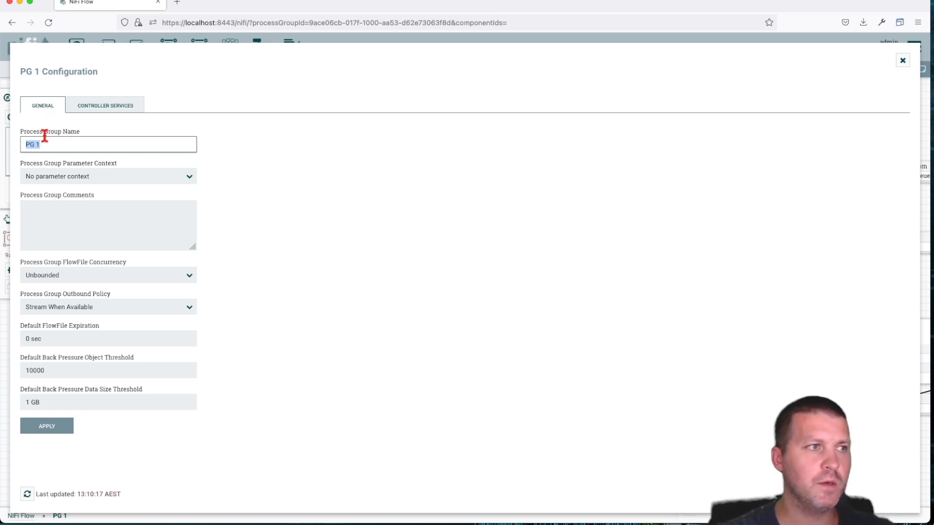
pyautogui.click(70, 180)
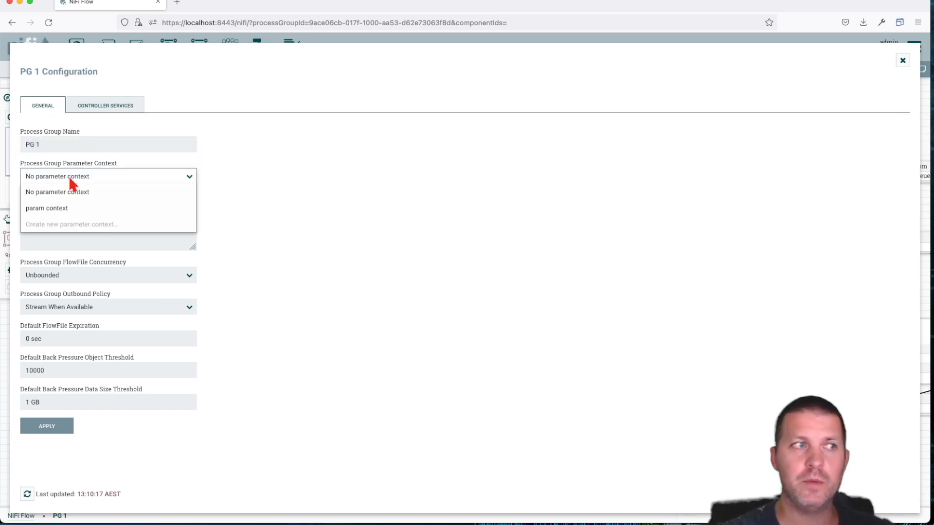
pyautogui.click(298, 171)
pyautogui.click(89, 230)
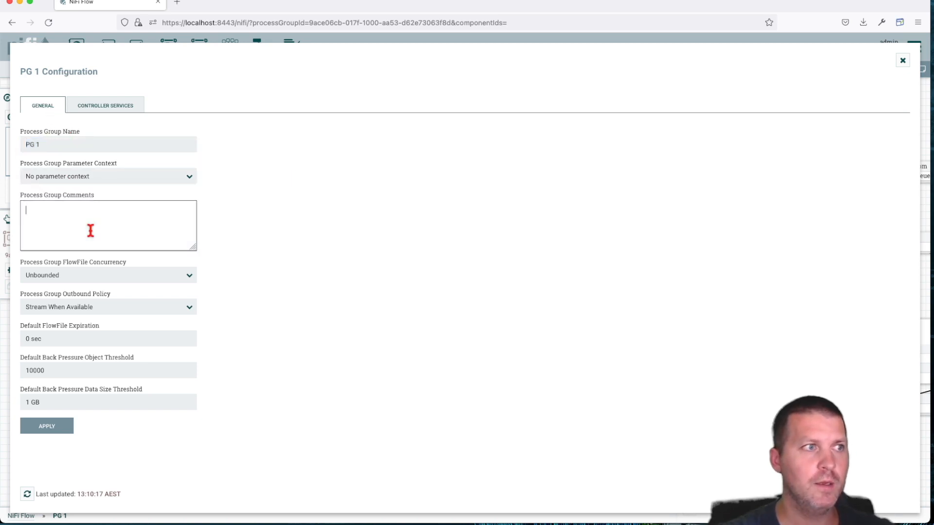
# Step: Examine PG 1's FlowFile concurrency options and read the explanations for Single FlowFile Per Node and Single Batch Per Node
pyautogui.click(120, 277)
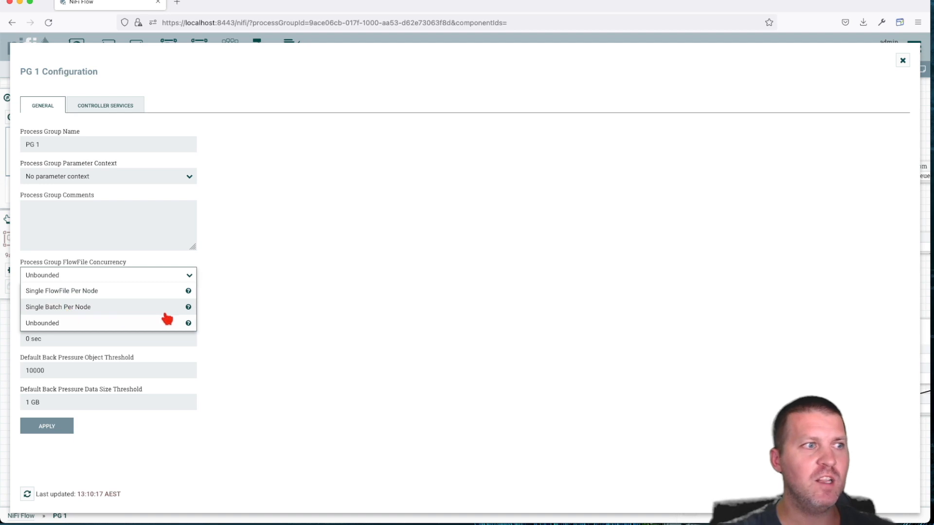
pyautogui.click(230, 304)
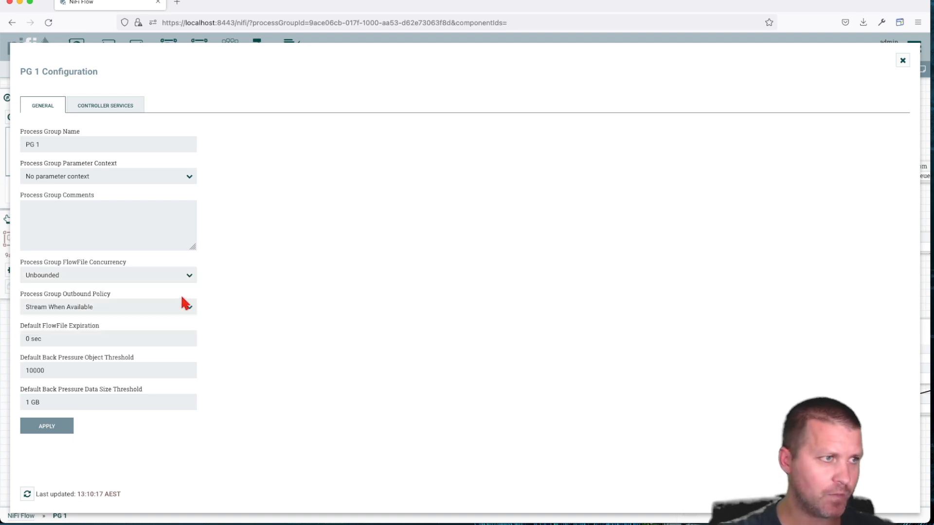
pyautogui.click(150, 275)
pyautogui.moveTo(189, 292)
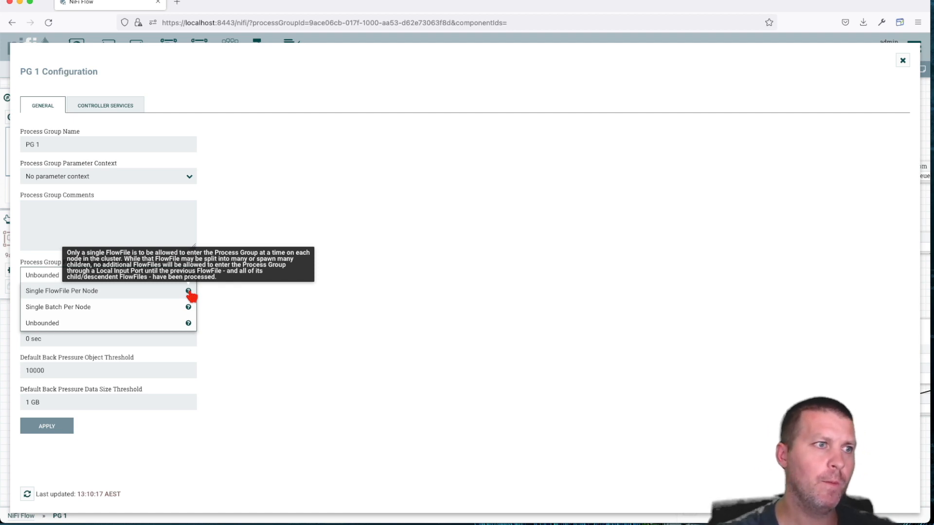
pyautogui.click(269, 296)
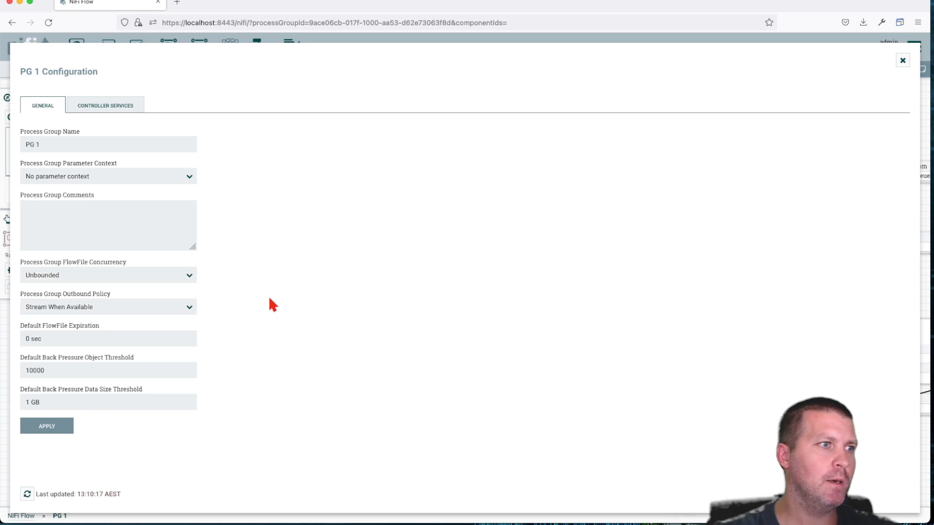
pyautogui.click(191, 279)
pyautogui.moveTo(189, 310)
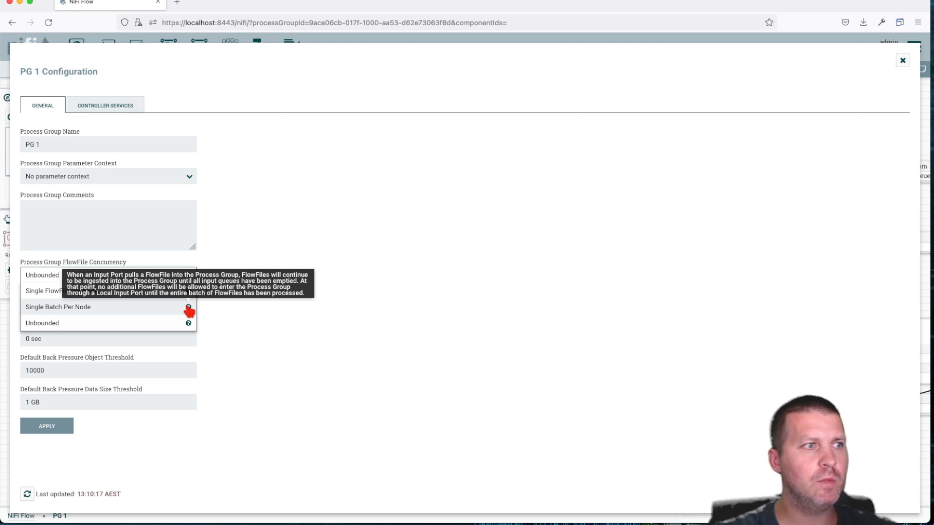
pyautogui.click(249, 308)
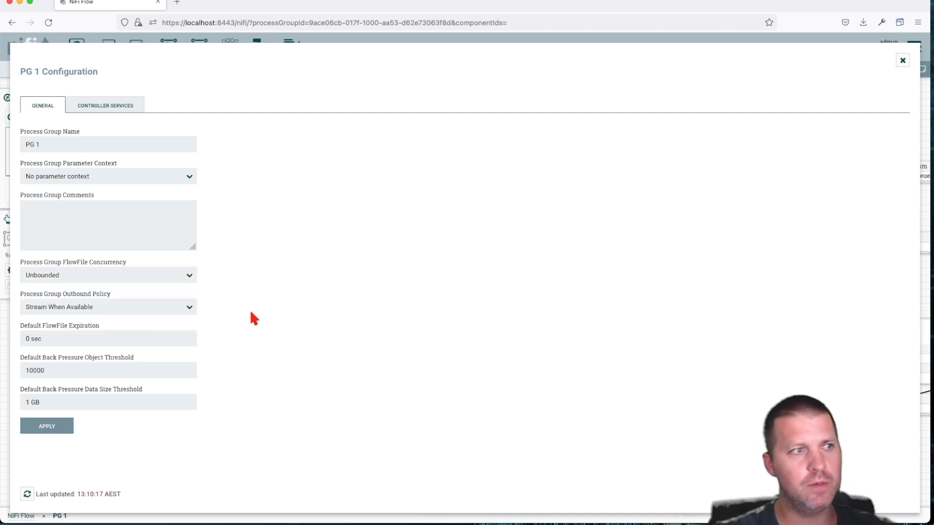
# Step: Try a default FlowFile expiration of 1 sec for PG 1, and restore it to 0 sec
pyautogui.click(117, 341)
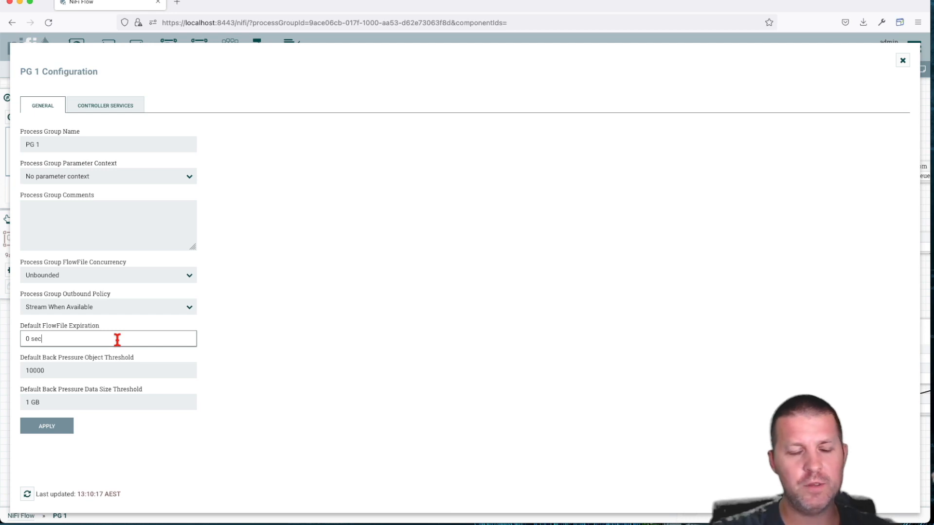
pyautogui.press('Left')
pyautogui.press('Left')
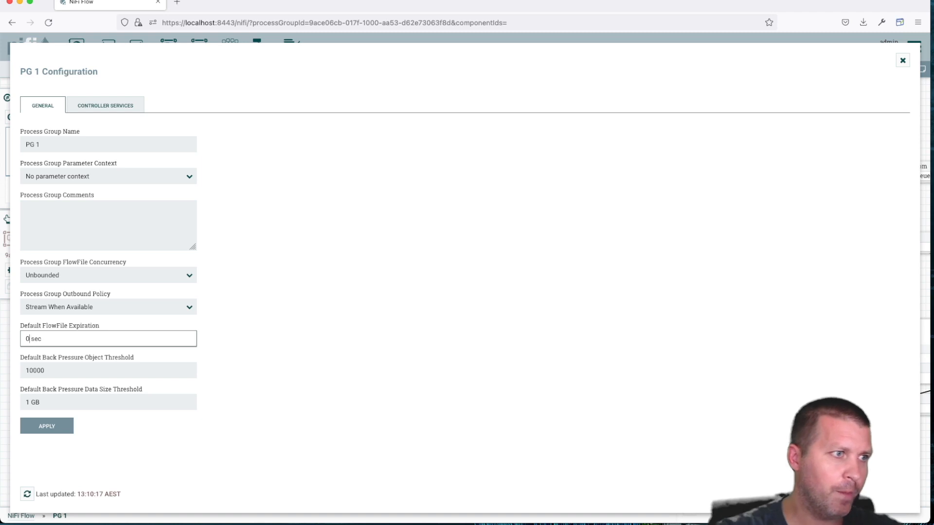
pyautogui.press('BackSpace')
pyautogui.write('1')
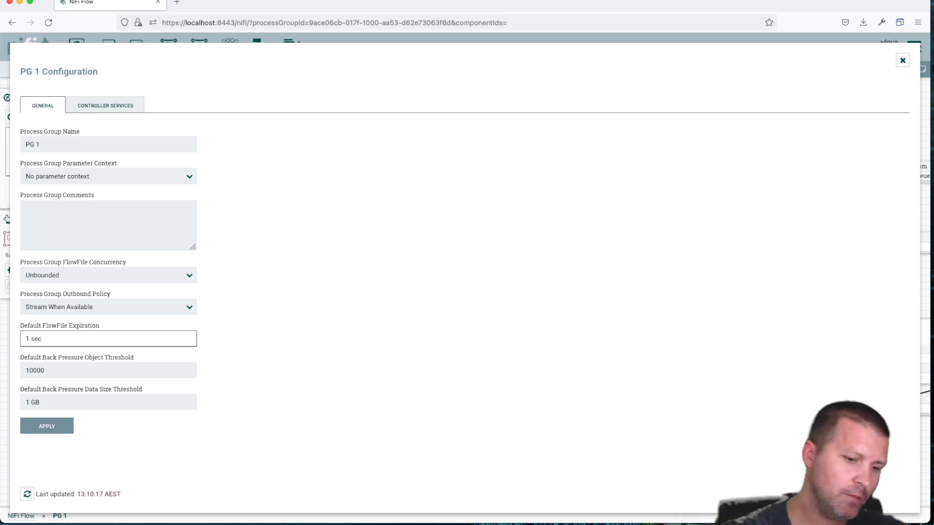
pyautogui.press('BackSpace')
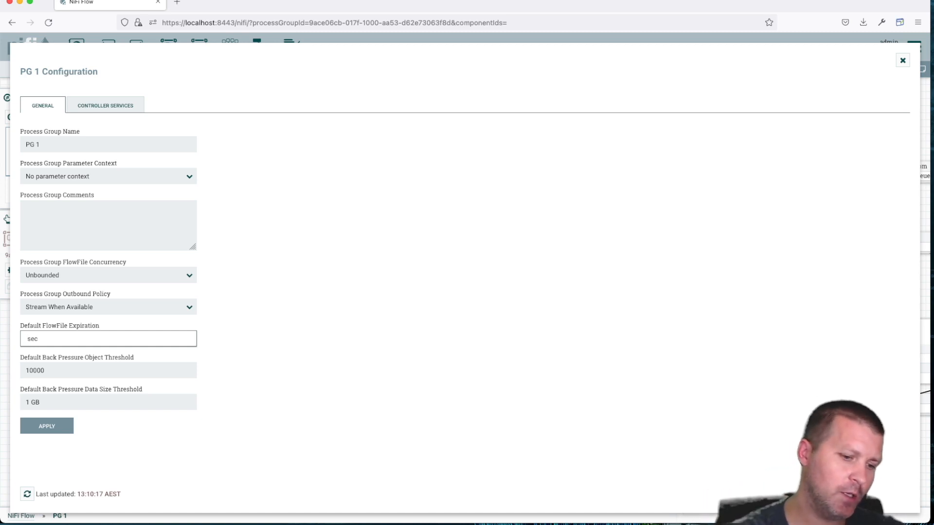
pyautogui.write('0')
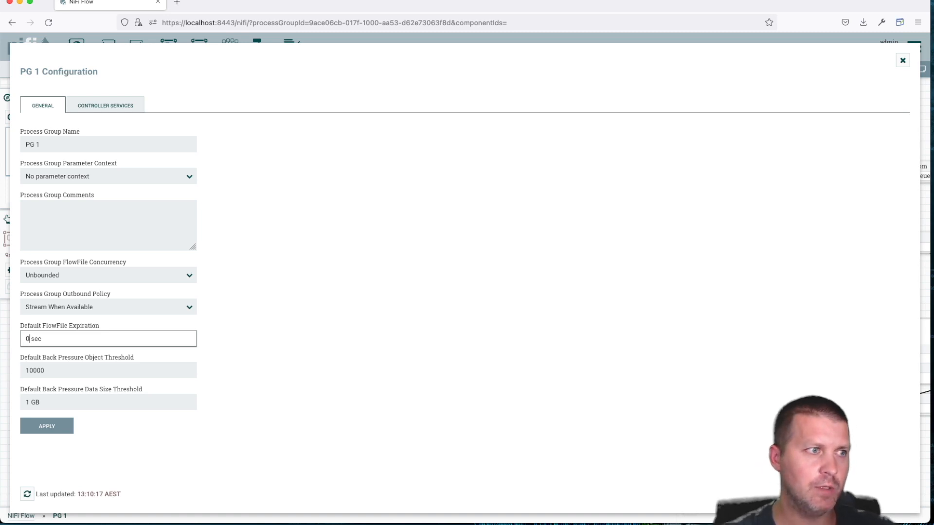
# Step: Examine PG 1's default back pressure thresholds and its controller services, and close the configuration
pyautogui.click(107, 370)
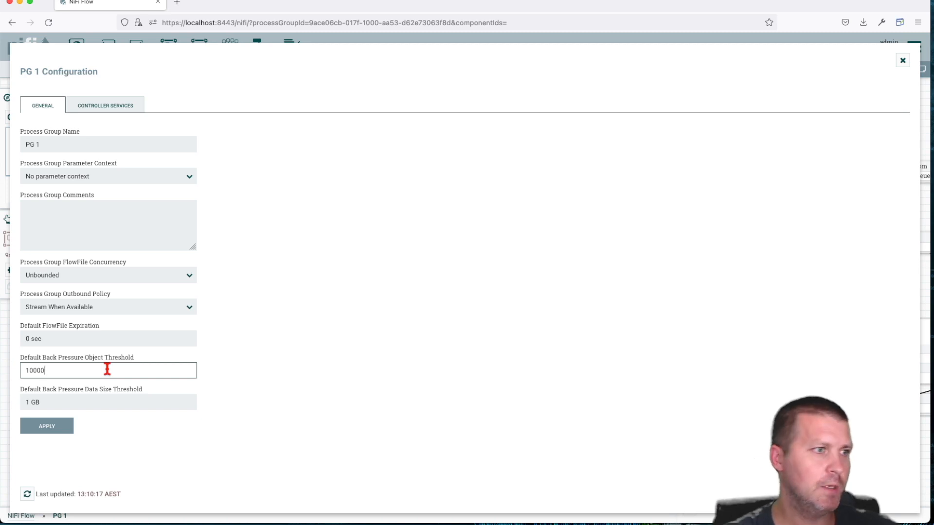
pyautogui.click(68, 401)
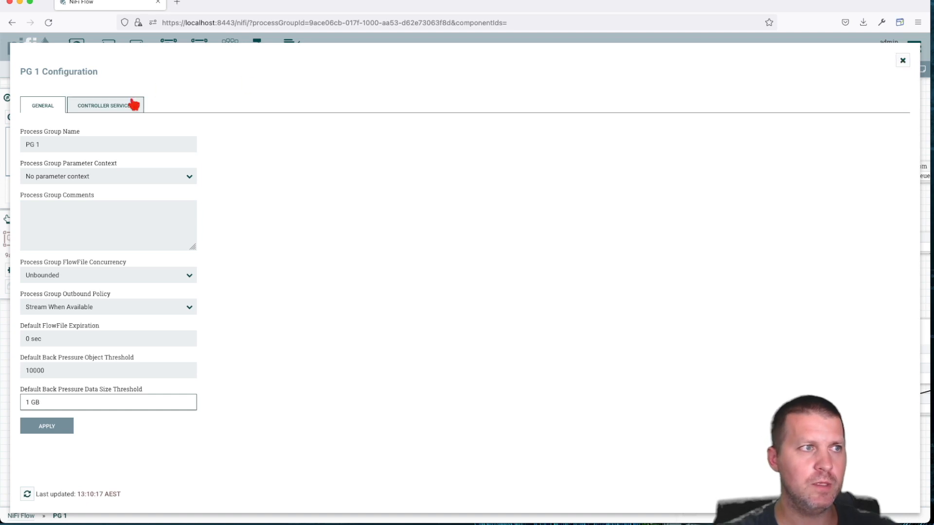
pyautogui.click(113, 108)
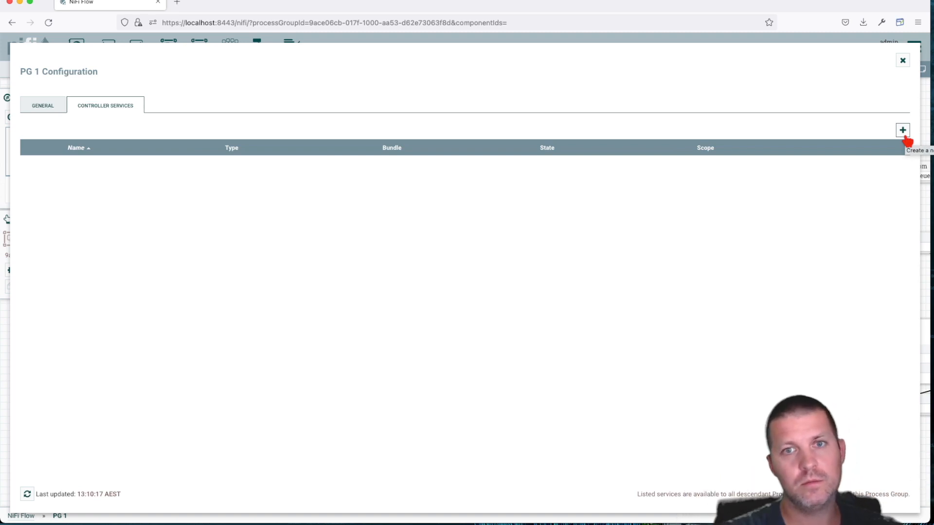
pyautogui.click(902, 60)
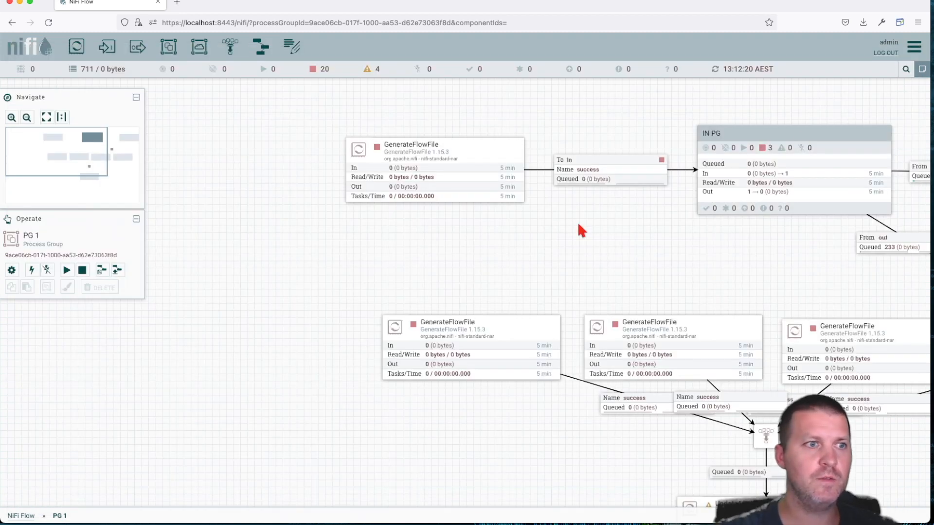
# Step: Add a variable named var1 with the value value1 to the PG 1 process group
pyautogui.rightClick(229, 224)
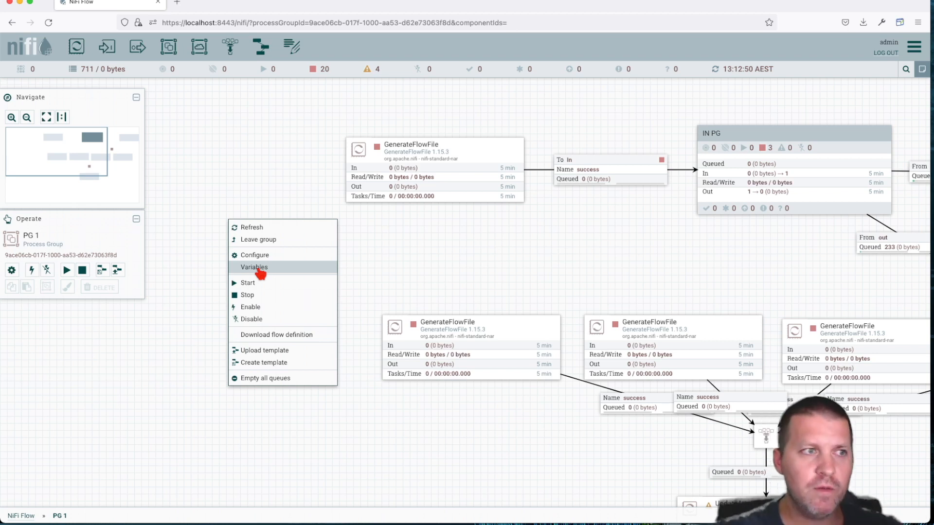
pyautogui.click(258, 268)
pyautogui.click(514, 179)
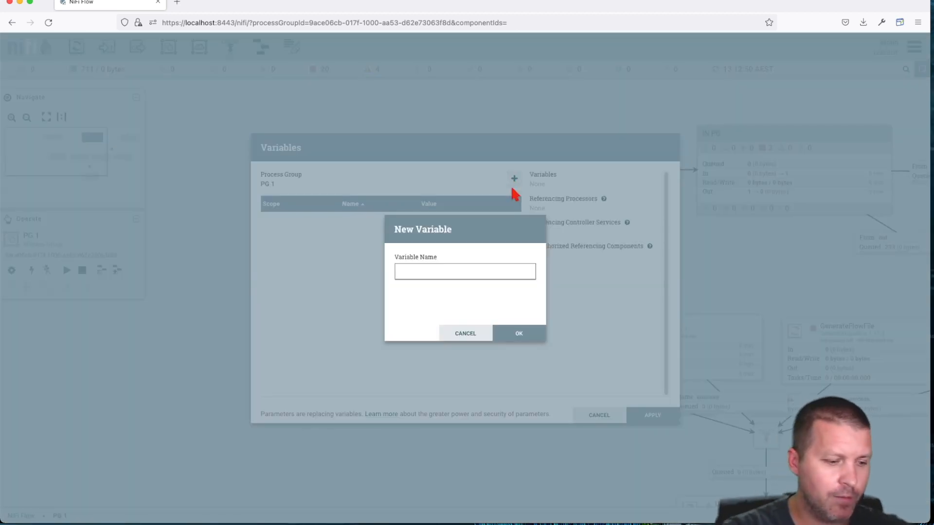
pyautogui.write('var')
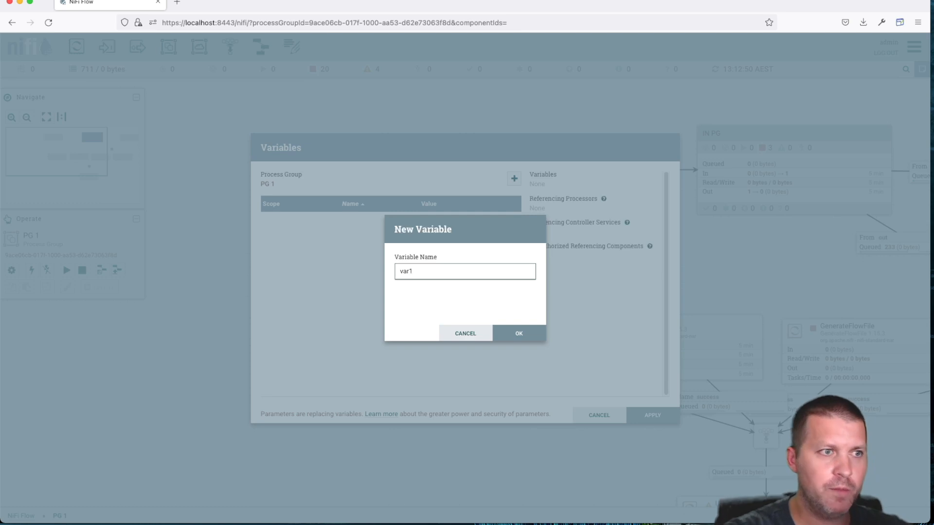
pyautogui.write('1')
pyautogui.press('Return')
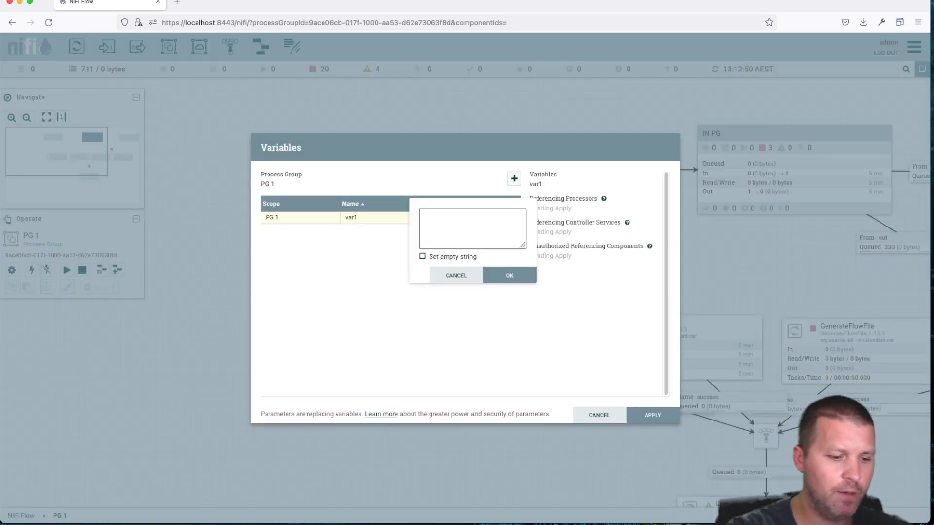
pyautogui.write('value1')
pyautogui.press('Return')
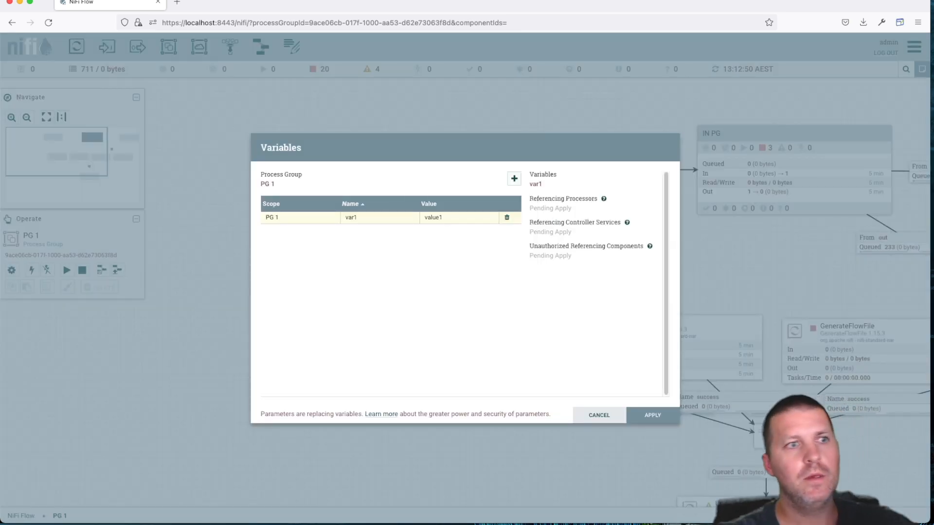
# Step: Apply the variable update to the PG 1 process group and close the Variables dialog
pyautogui.click(652, 415)
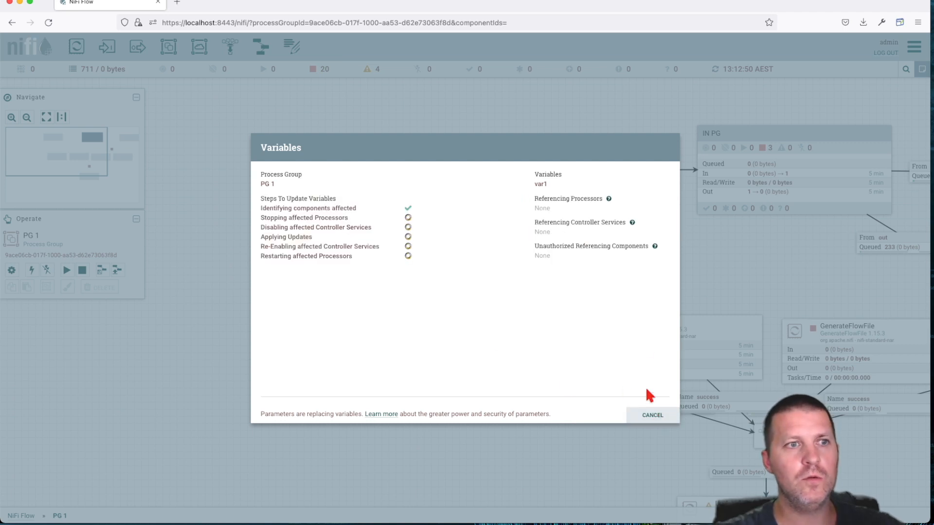
pyautogui.click(653, 413)
# Step: Move the leftmost GenerateFlowFile processor into the empty area beside UpdateAttribute and reroute its success connection from the funnel directly to UpdateAttribute
pyautogui.moveTo(340, 367); pyautogui.dragTo(372, 164)
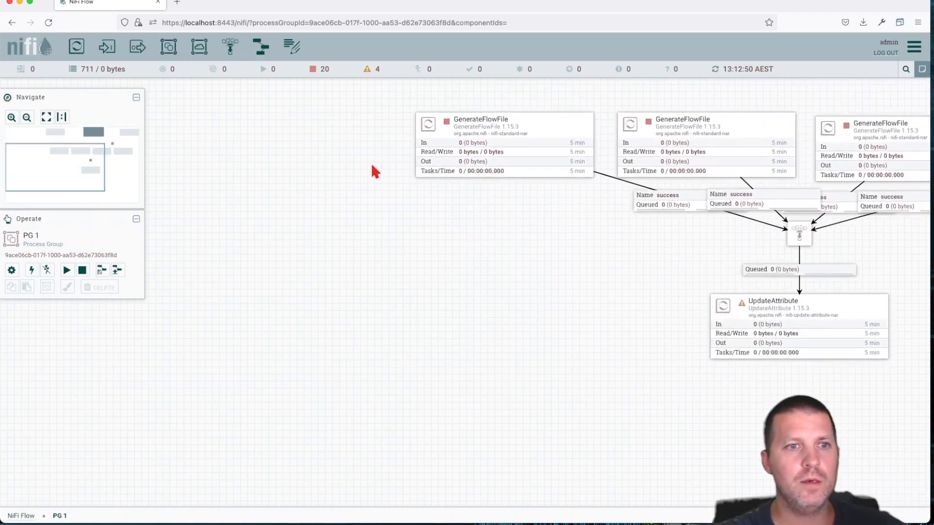
pyautogui.moveTo(558, 287); pyautogui.dragTo(531, 290)
pyautogui.click(774, 331)
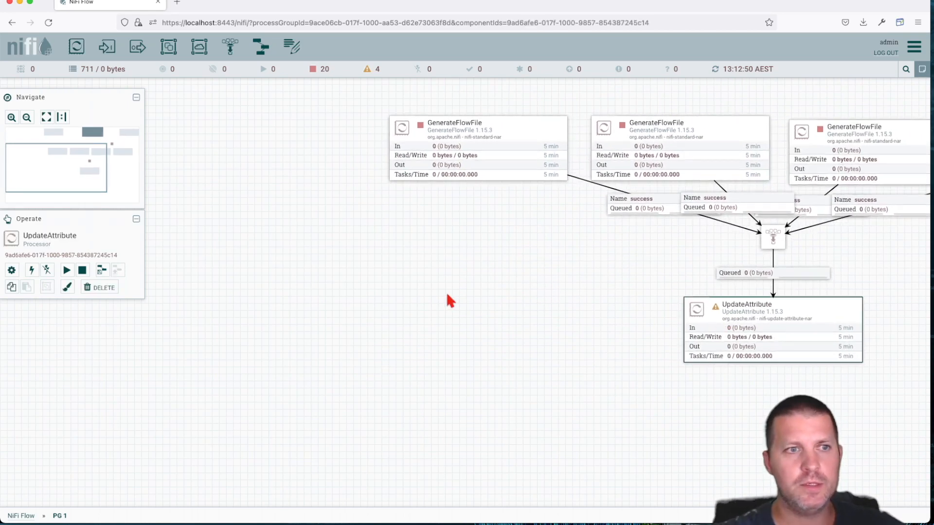
pyautogui.click(440, 300)
pyautogui.moveTo(436, 149); pyautogui.dragTo(337, 306)
pyautogui.click(637, 273)
pyautogui.moveTo(763, 242); pyautogui.dragTo(700, 324)
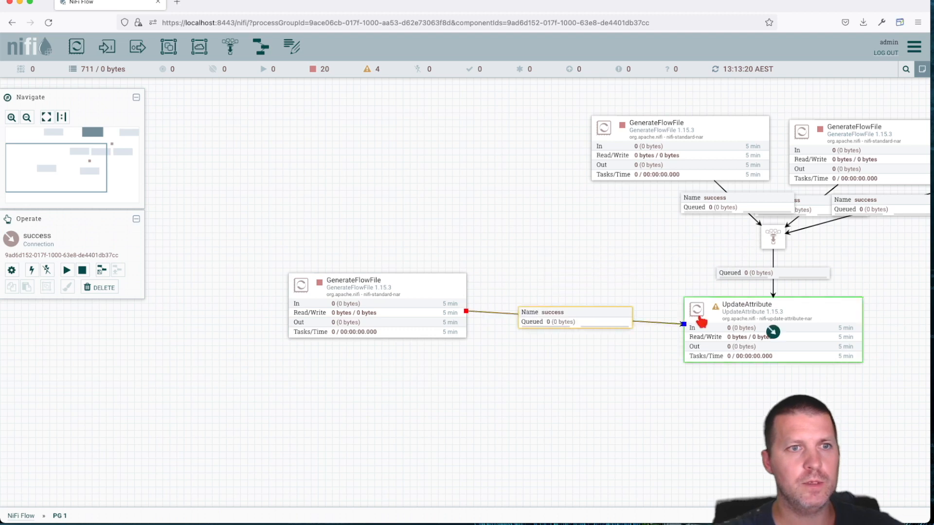
# Step: Delete the connection between the funnel and UpdateAttribute, and shift UpdateAttribute slightly closer to the relocated GenerateFlowFile processor
pyautogui.click(772, 284)
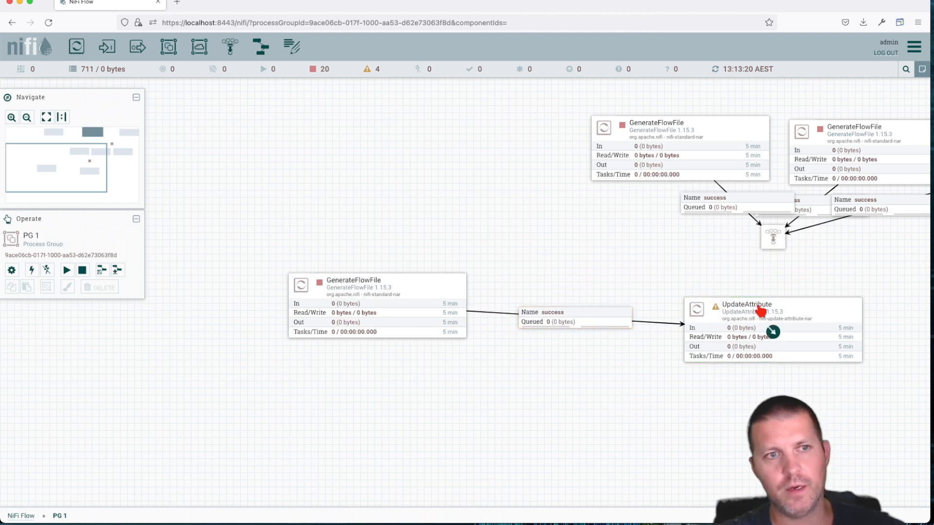
pyautogui.click(734, 311)
# Step: Set the relocated GenerateFlowFile processor's Custom Text property to ${myvar} and apply the configuration
pyautogui.doubleClick(377, 308)
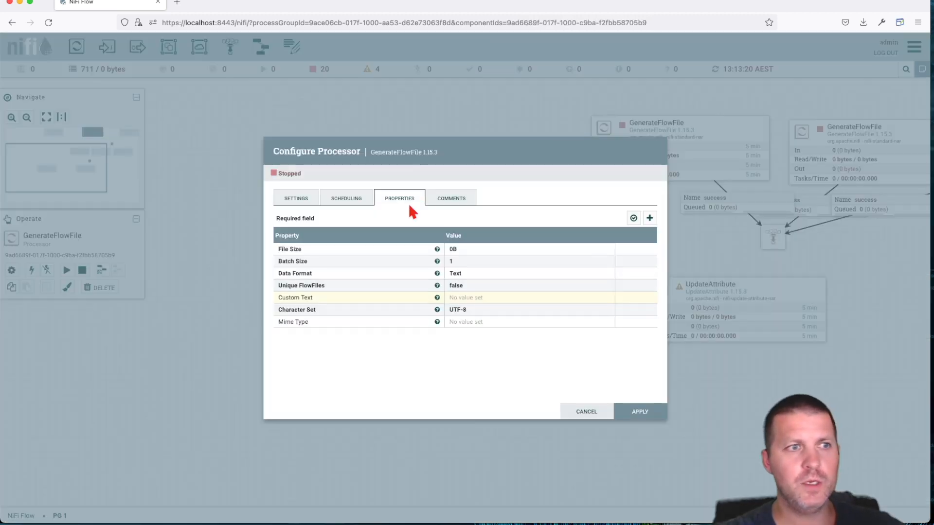
pyautogui.click(487, 303)
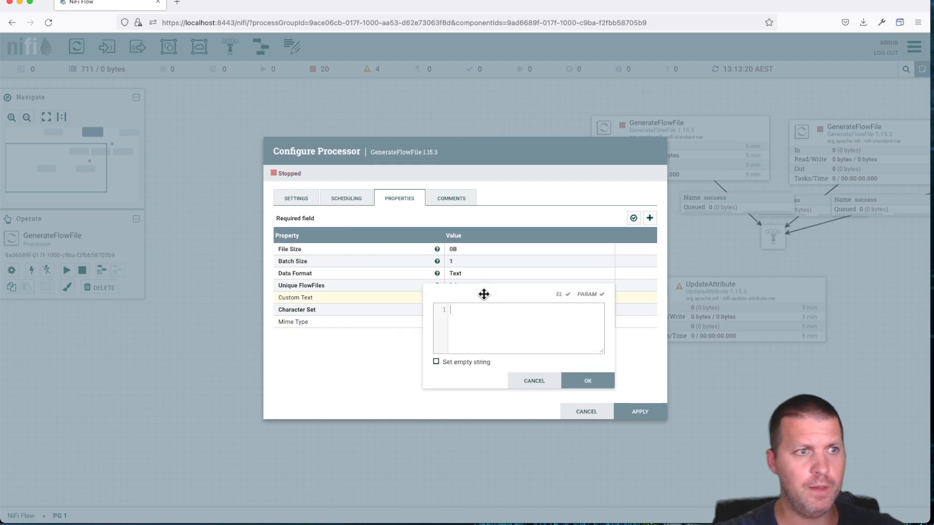
pyautogui.write('$')
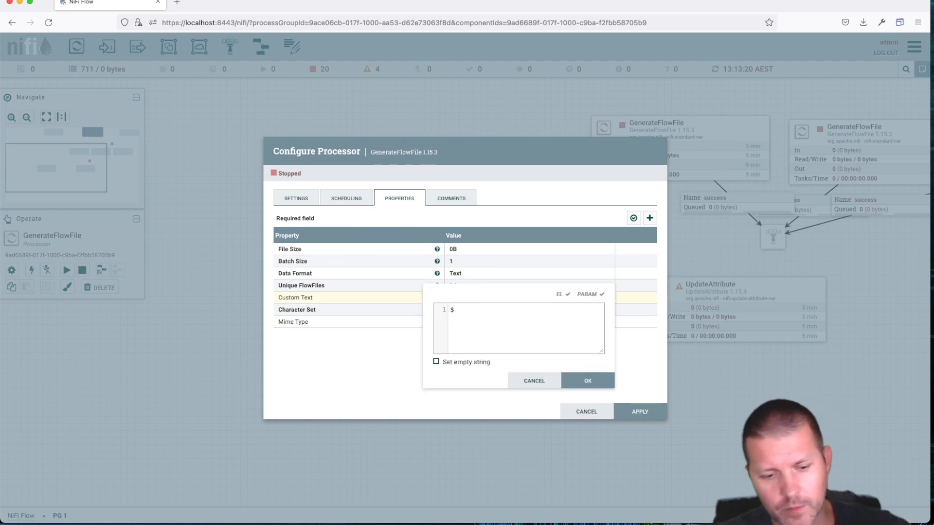
pyautogui.write('}{')
pyautogui.press('BackSpace')
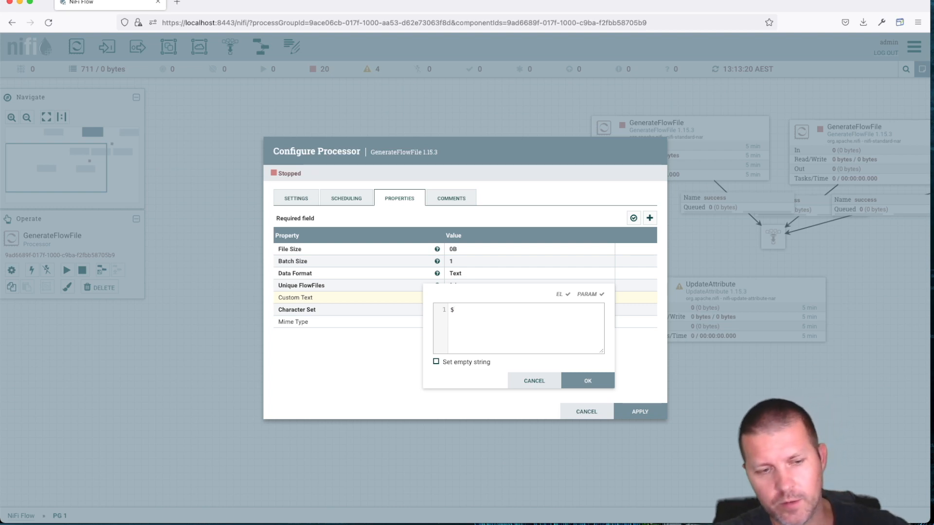
pyautogui.write('{')
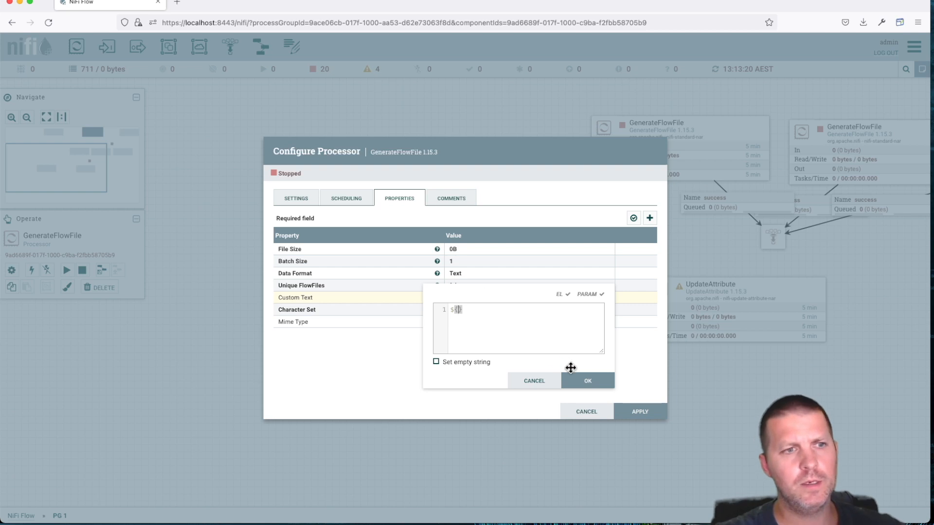
pyautogui.write('myvar')
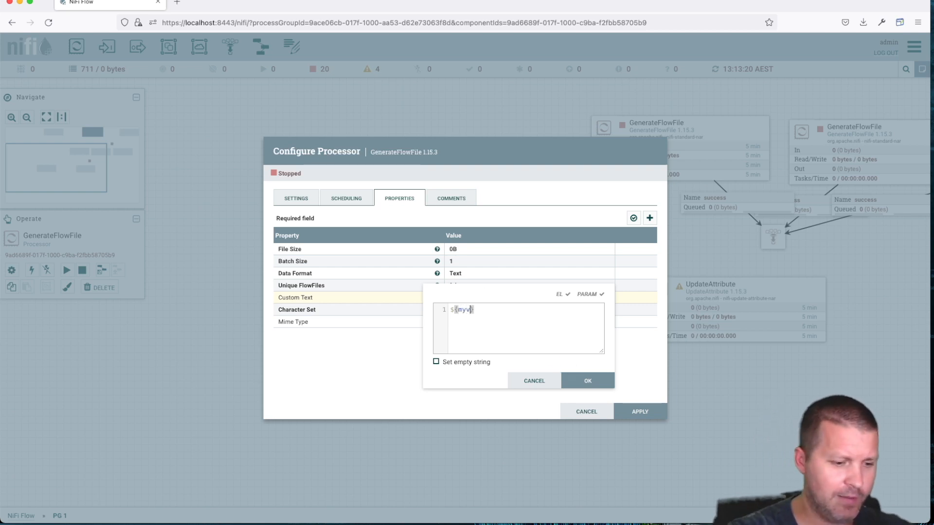
pyautogui.press('Return')
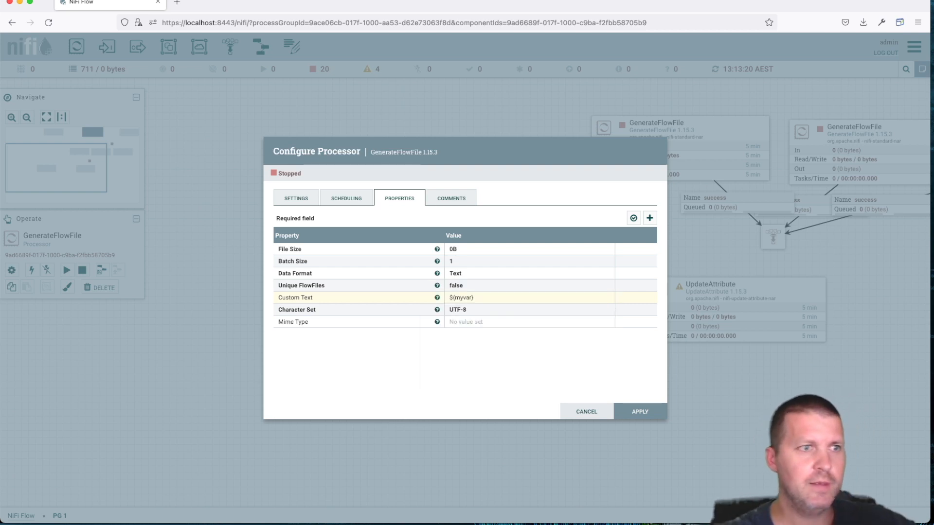
pyautogui.click(640, 412)
# Step: Check the variable name defined for the PG 1 process group
pyautogui.rightClick(350, 121)
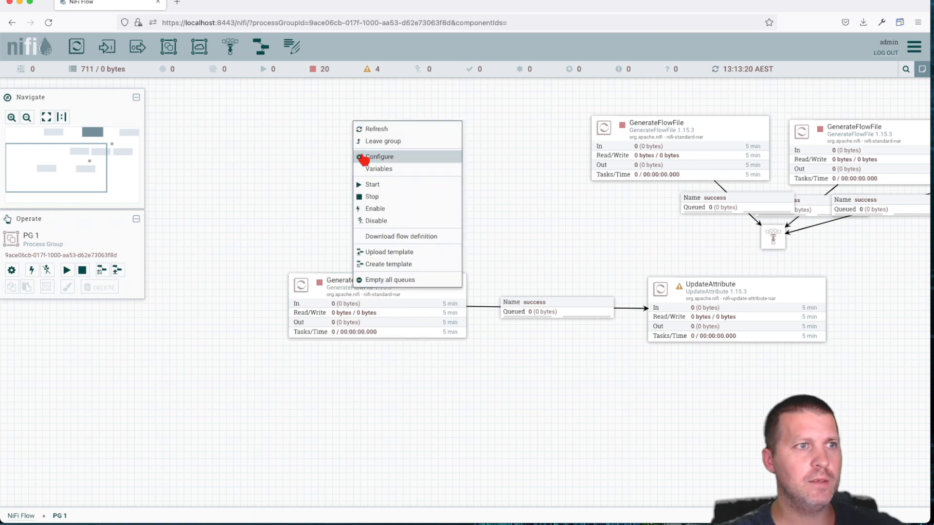
pyautogui.click(375, 165)
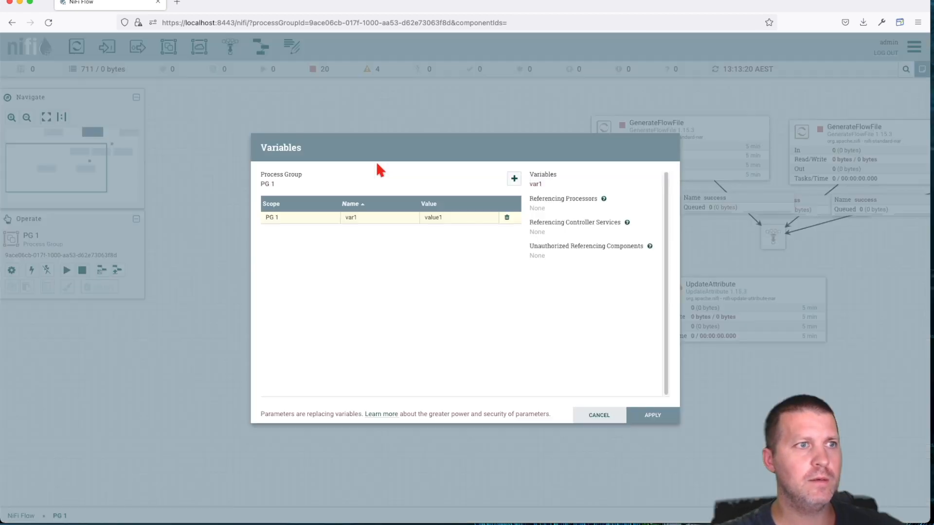
pyautogui.click(586, 415)
# Step: Change the GenerateFlowFile processor's Custom Text property to ${var1} and apply the configuration
pyautogui.doubleClick(423, 319)
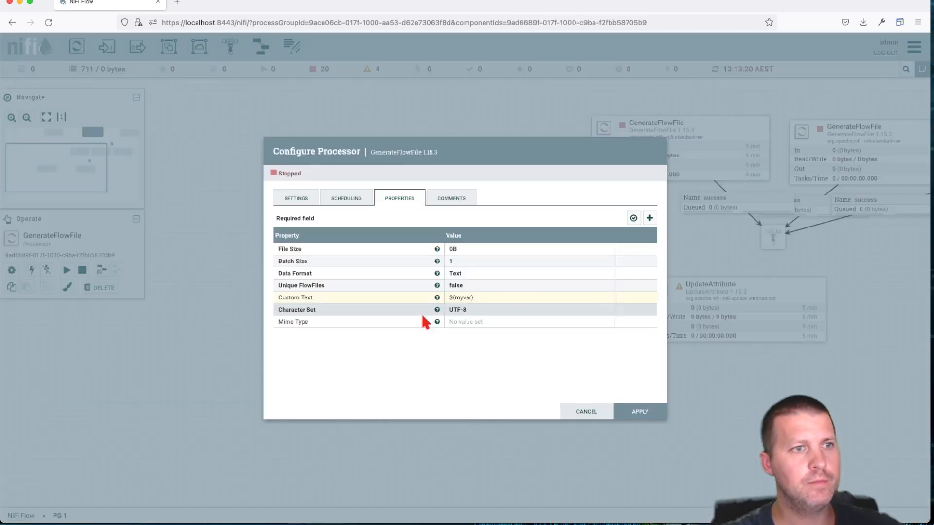
pyautogui.click(471, 297)
pyautogui.doubleClick(468, 308)
pyautogui.write('var1')
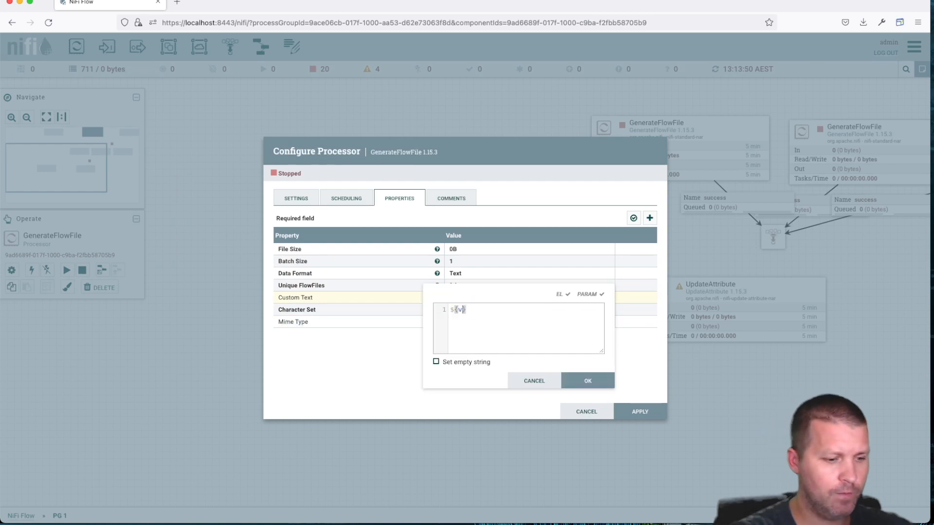
pyautogui.click(587, 381)
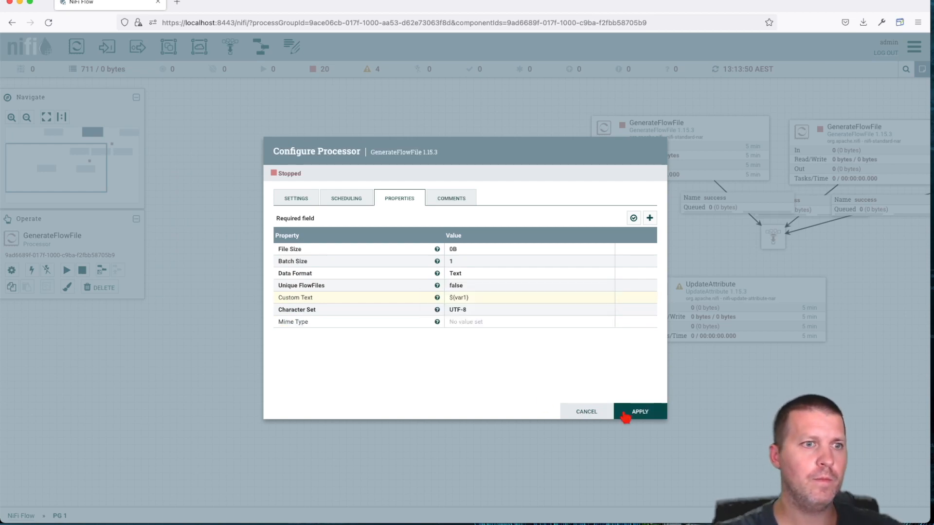
pyautogui.click(640, 411)
# Step: Start the GenerateFlowFile processor to generate FlowFiles, refresh the canvas, and stop the processor
pyautogui.rightClick(378, 306)
pyautogui.click(408, 325)
pyautogui.rightClick(408, 245)
pyautogui.click(377, 307)
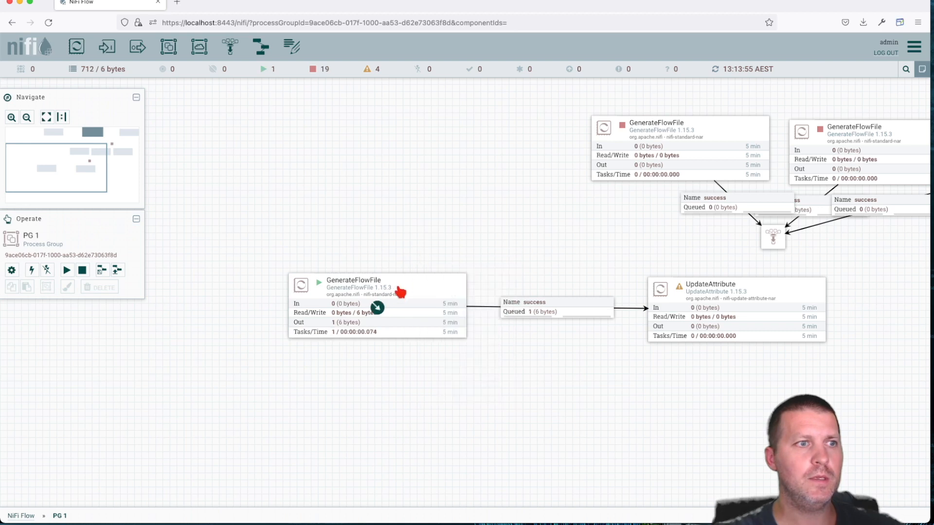
pyautogui.rightClick(398, 292)
pyautogui.rightClick(522, 267)
pyautogui.click(531, 273)
# Step: List the success queue before UpdateAttribute, view the content of the second FlowFile, and close the listing
pyautogui.rightClick(544, 310)
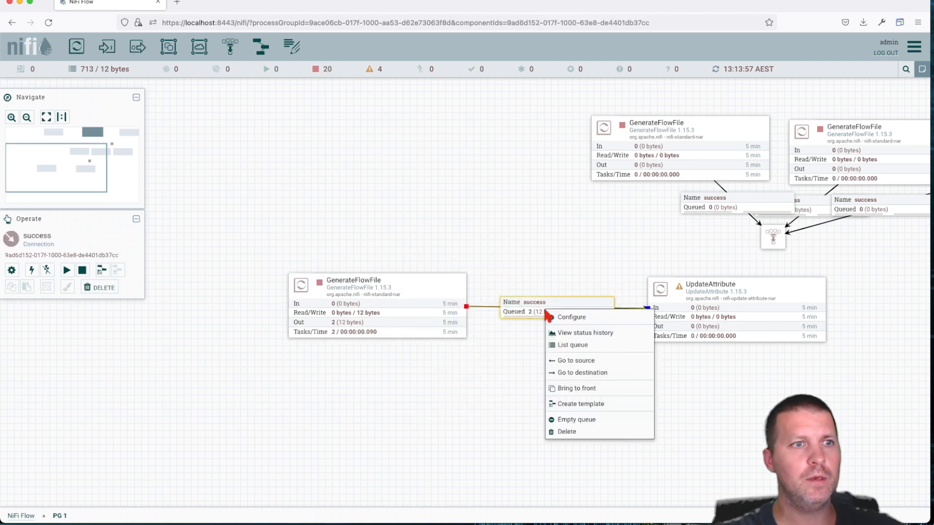
pyautogui.click(571, 345)
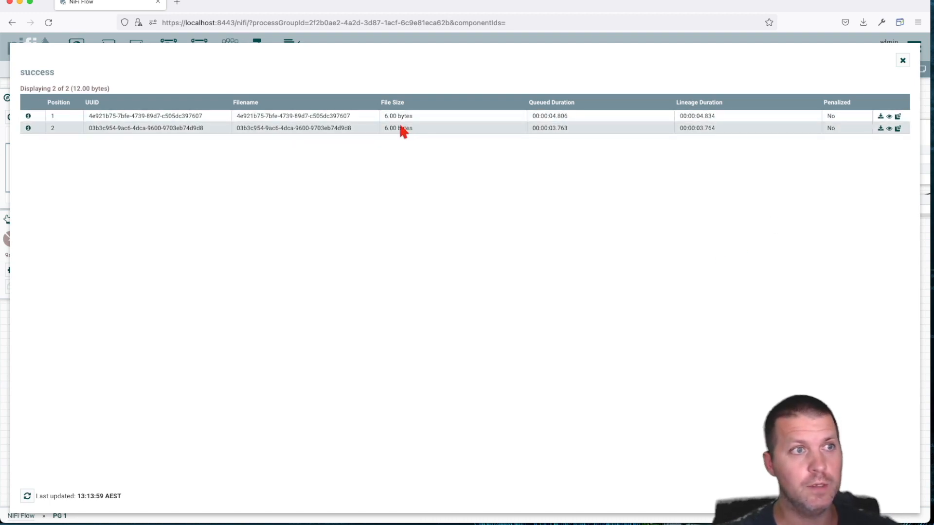
pyautogui.click(889, 128)
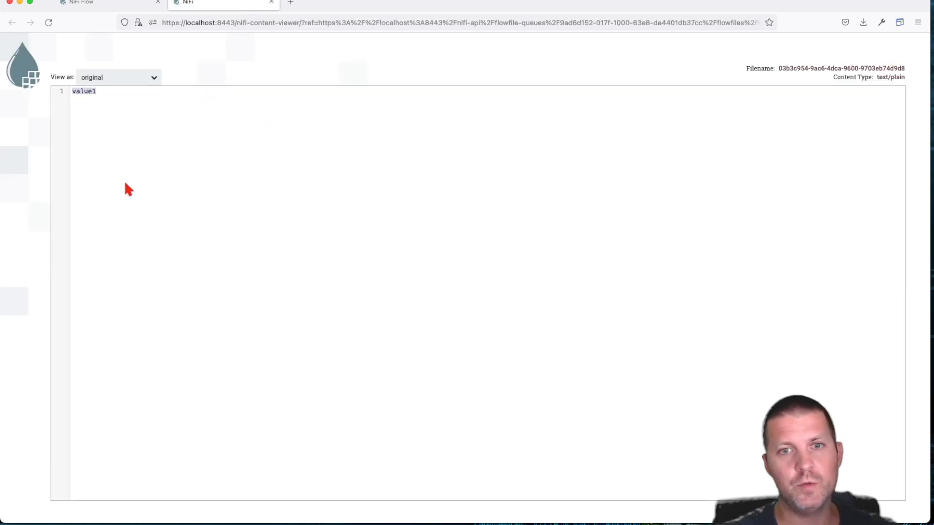
pyautogui.click(272, 2)
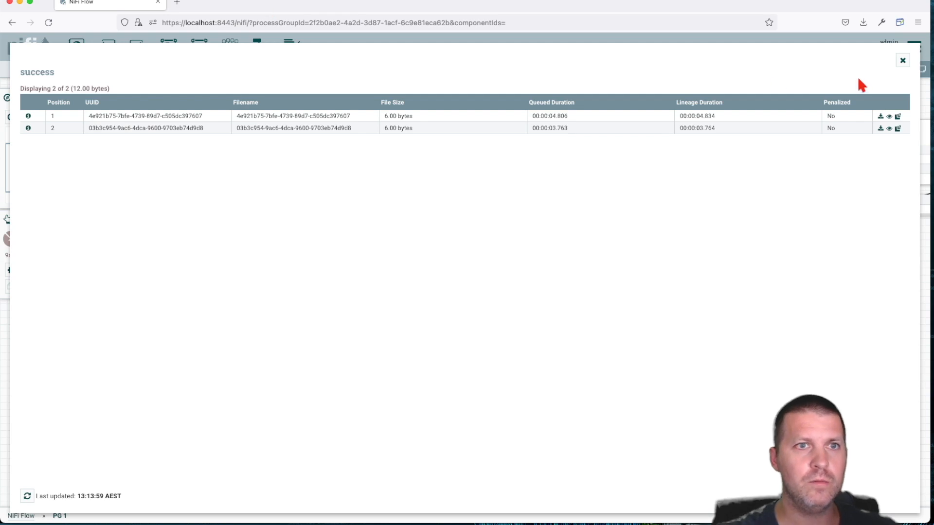
pyautogui.click(903, 60)
# Step: Empty the success queue between GenerateFlowFile and UpdateAttribute
pyautogui.rightClick(547, 303)
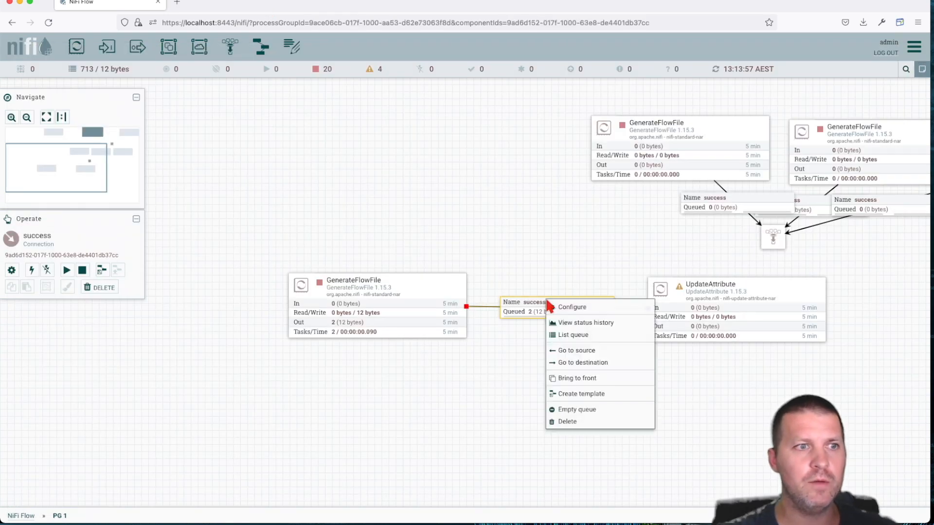
pyautogui.click(578, 411)
pyautogui.click(528, 333)
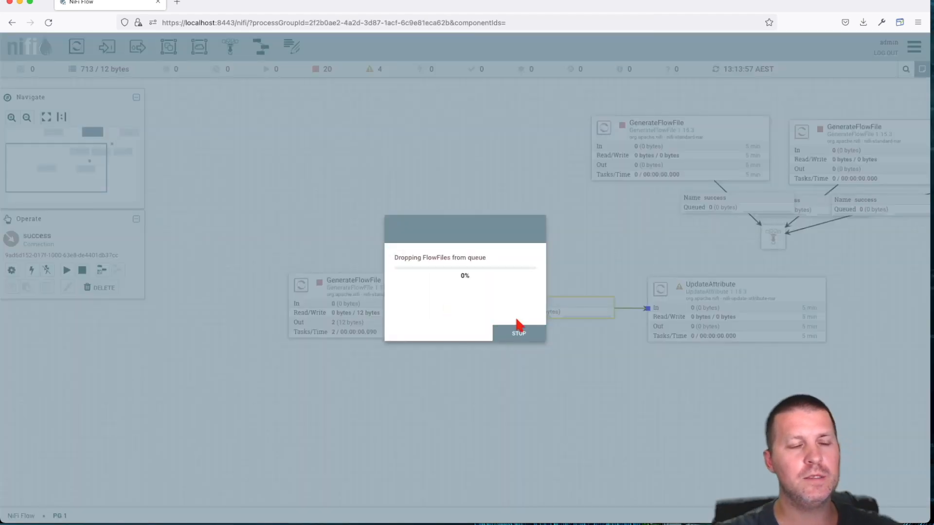
pyautogui.click(549, 336)
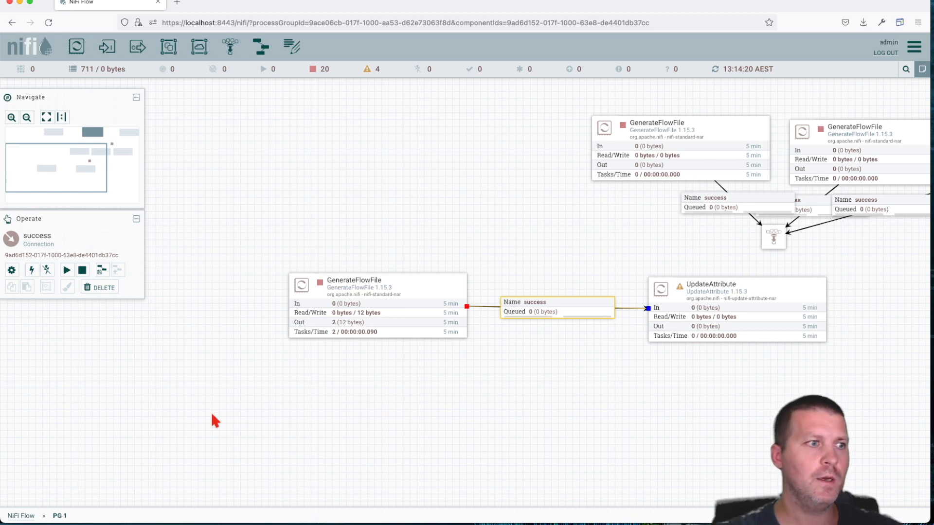
# Step: Enter the PG process group from the root flow and check which variables are available there
pyautogui.click(25, 516)
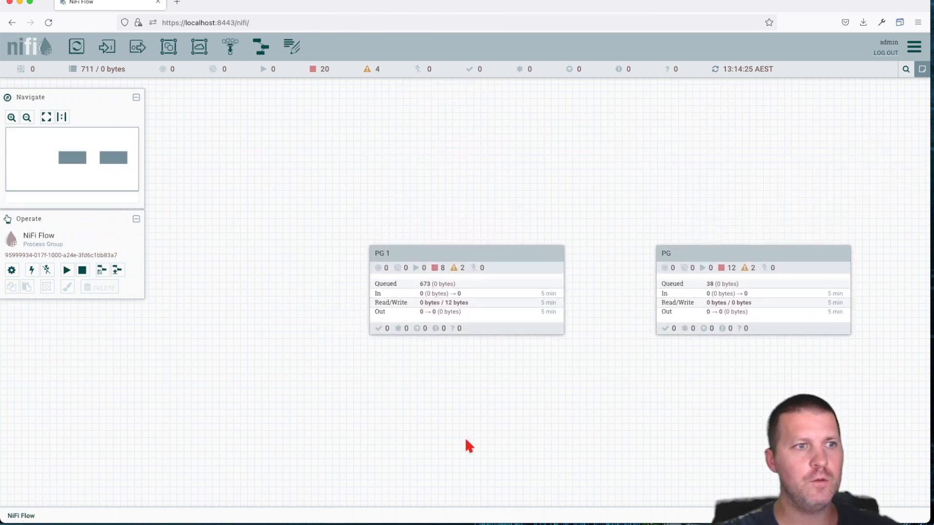
pyautogui.doubleClick(753, 289)
pyautogui.rightClick(364, 238)
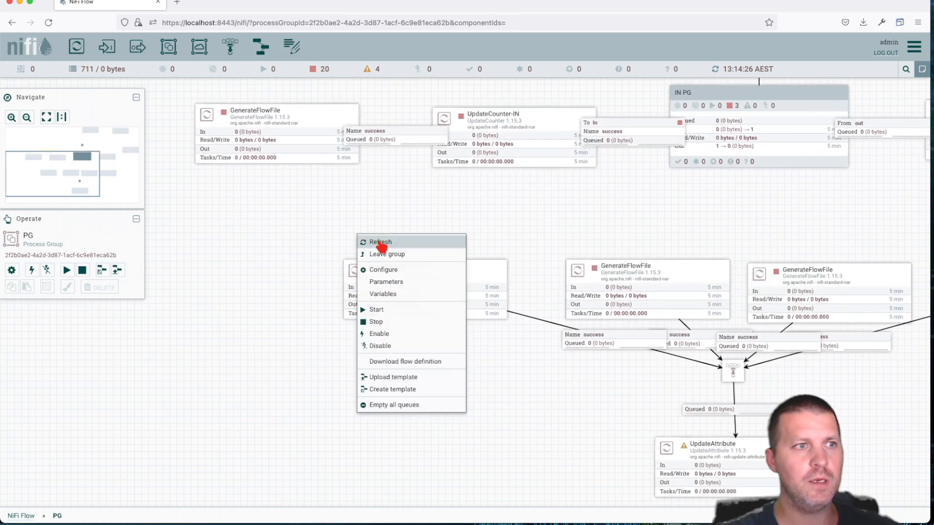
pyautogui.click(383, 294)
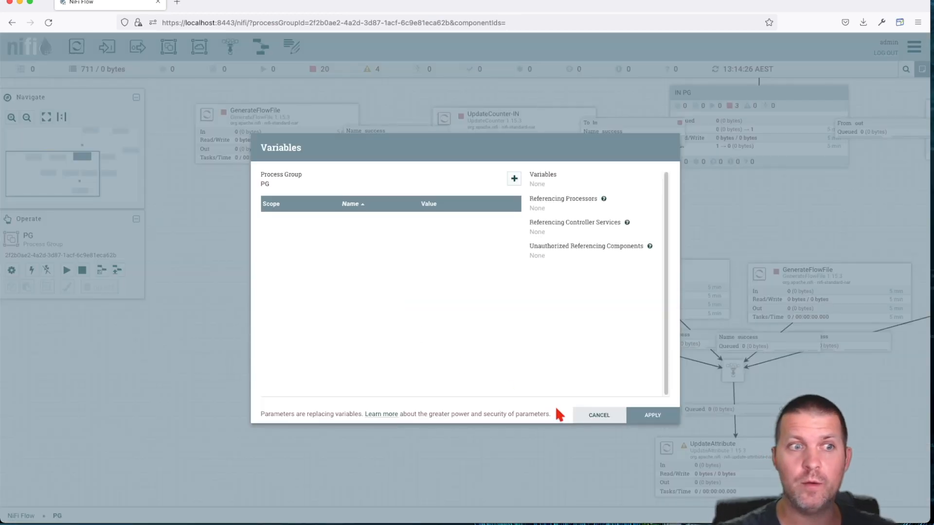
pyautogui.click(597, 416)
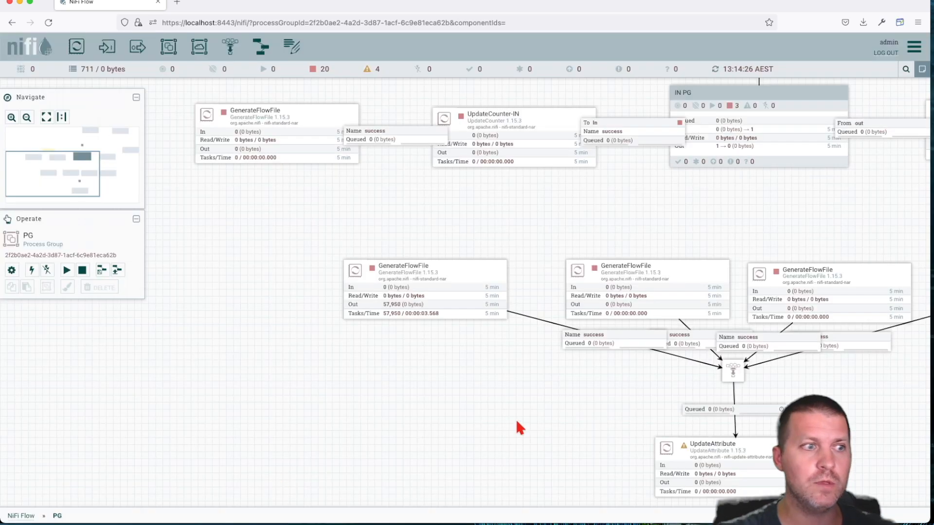
# Step: Return to the root NiFi Flow and check its variables
pyautogui.click(16, 518)
pyautogui.rightClick(189, 337)
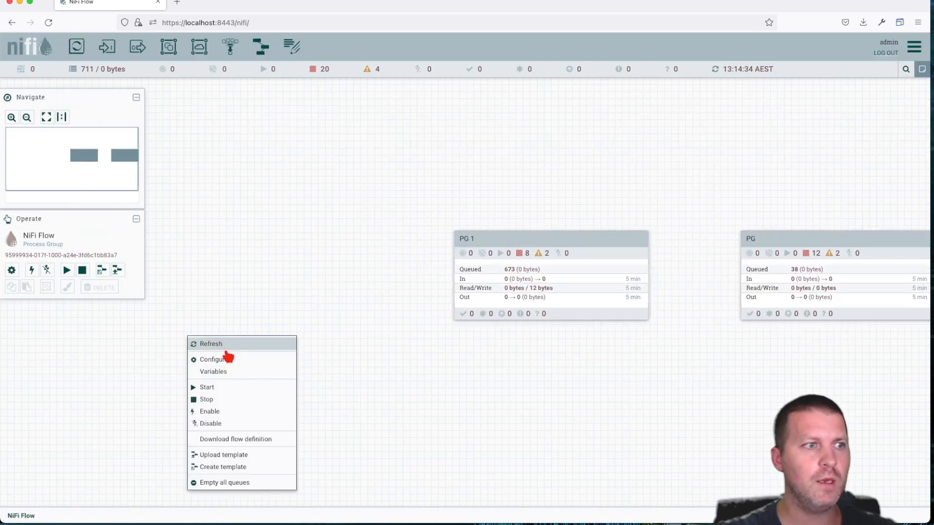
pyautogui.click(214, 372)
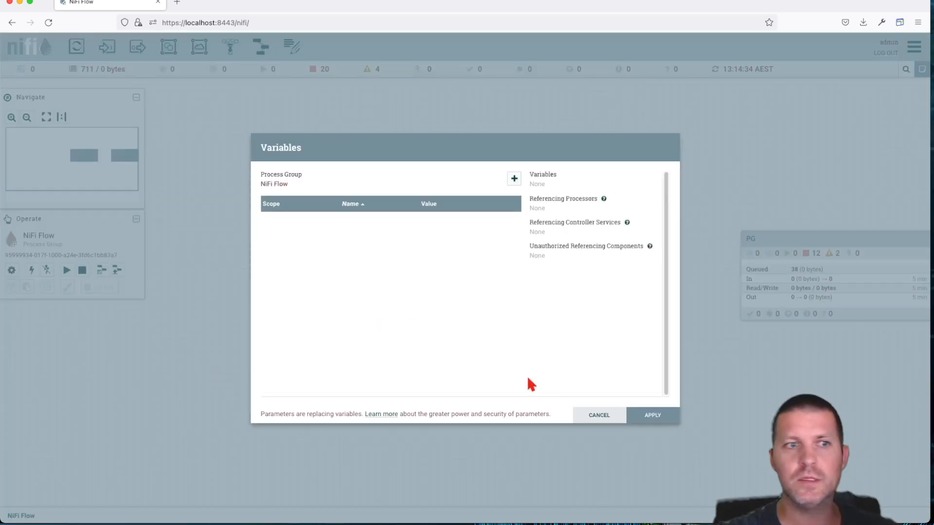
pyautogui.click(598, 415)
# Step: Enter the PG 1 process group and examine its variables and the components that reference them
pyautogui.click(493, 272)
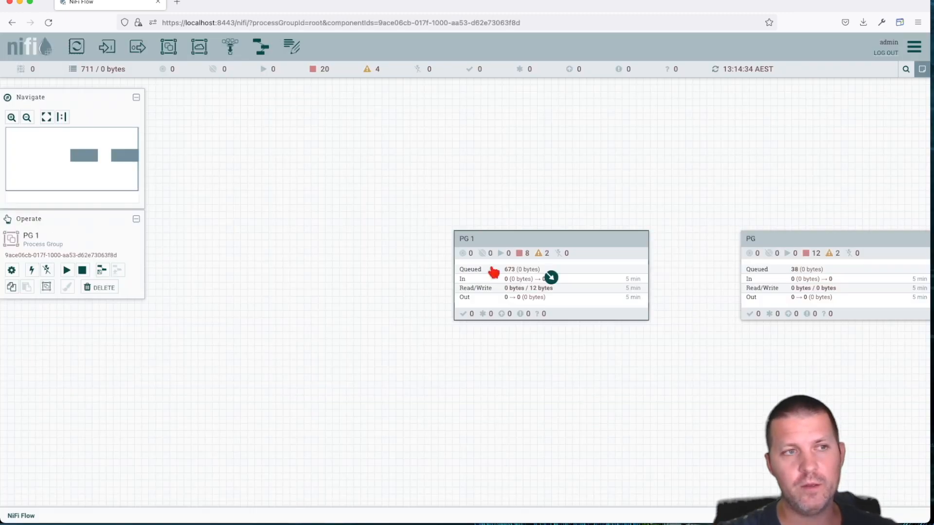
pyautogui.doubleClick(494, 272)
pyautogui.rightClick(419, 194)
pyautogui.click(452, 238)
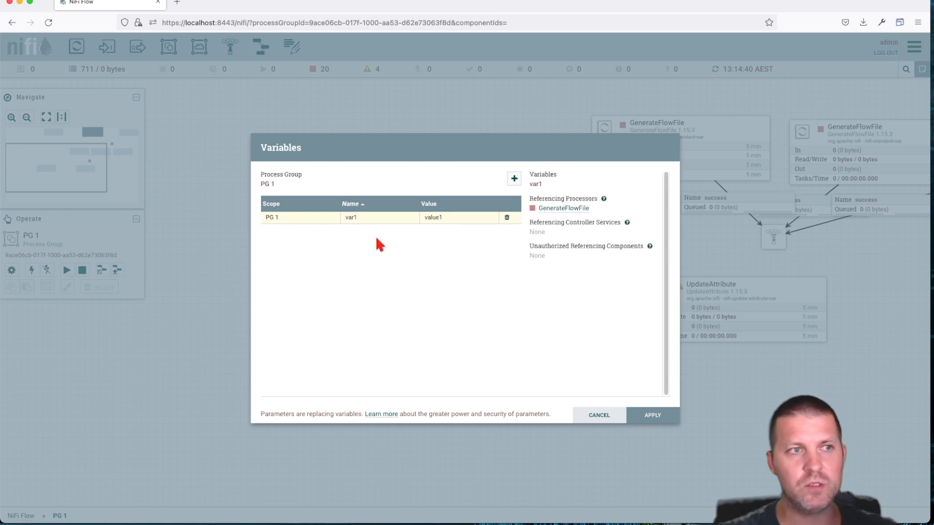
pyautogui.click(600, 416)
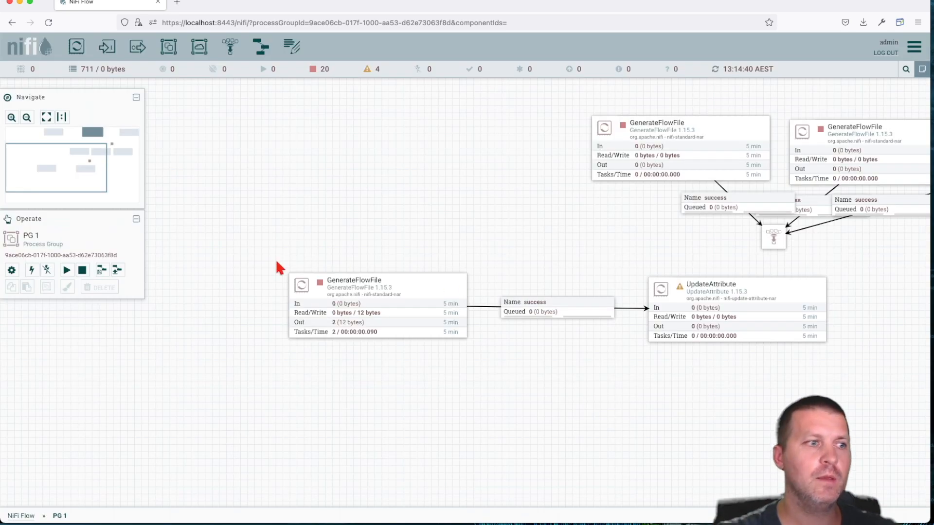
pyautogui.rightClick(118, 419)
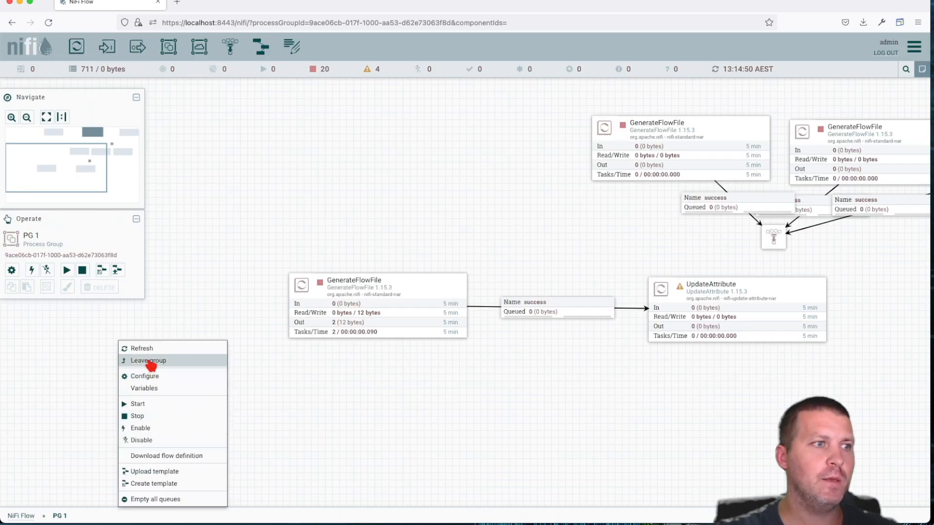
pyautogui.rightClick(384, 152)
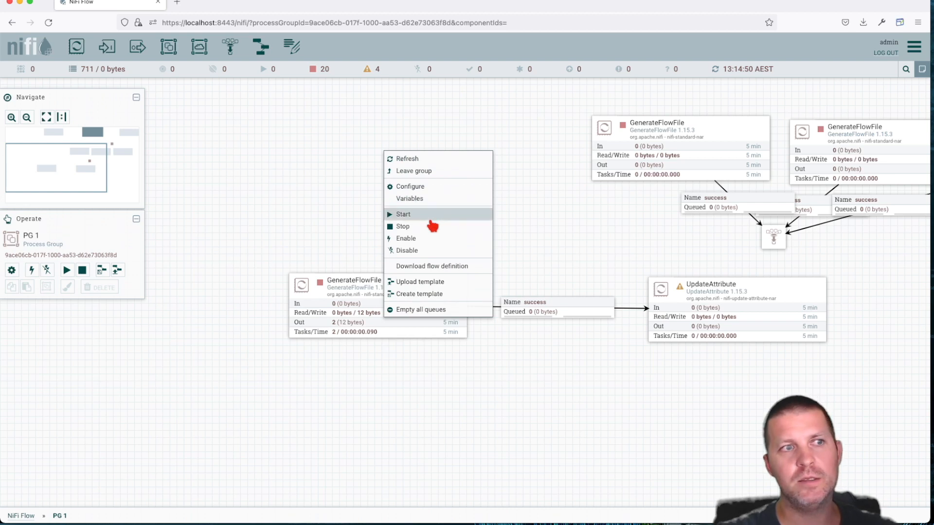
pyautogui.click(406, 251)
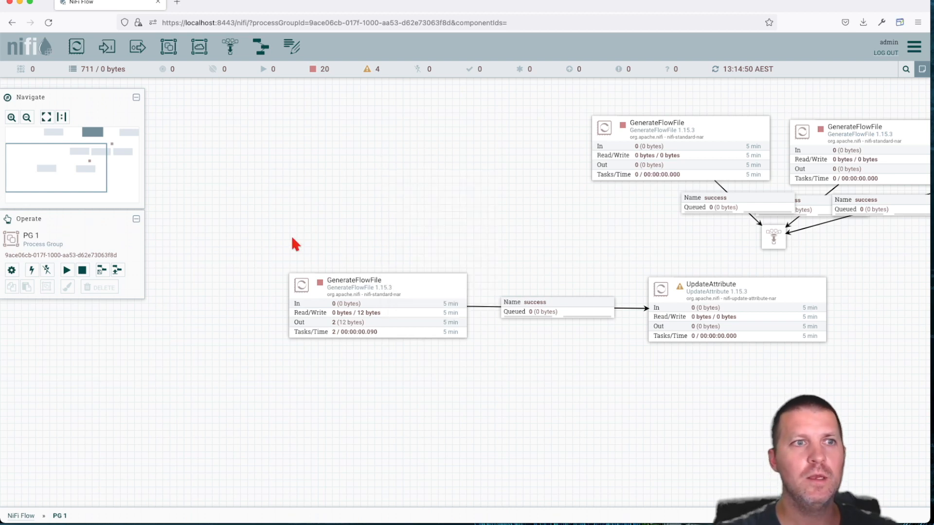
pyautogui.rightClick(416, 212)
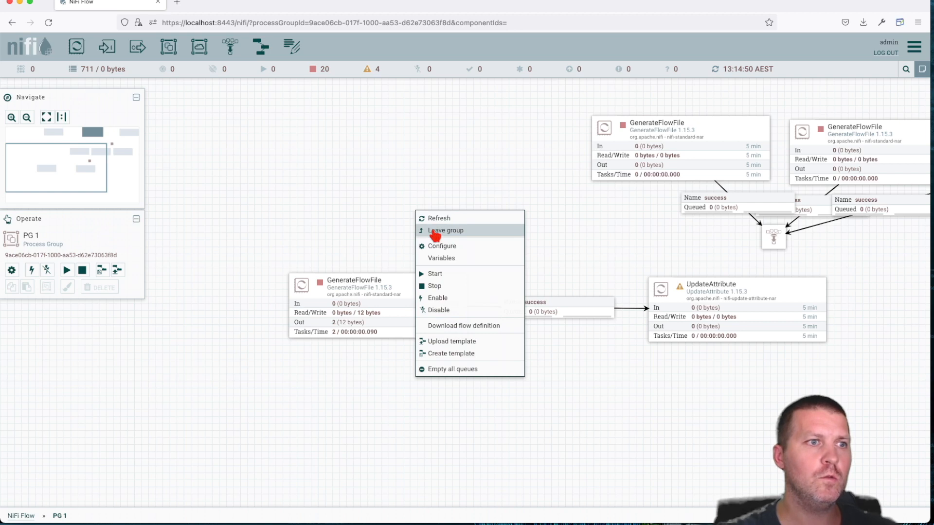
pyautogui.click(347, 204)
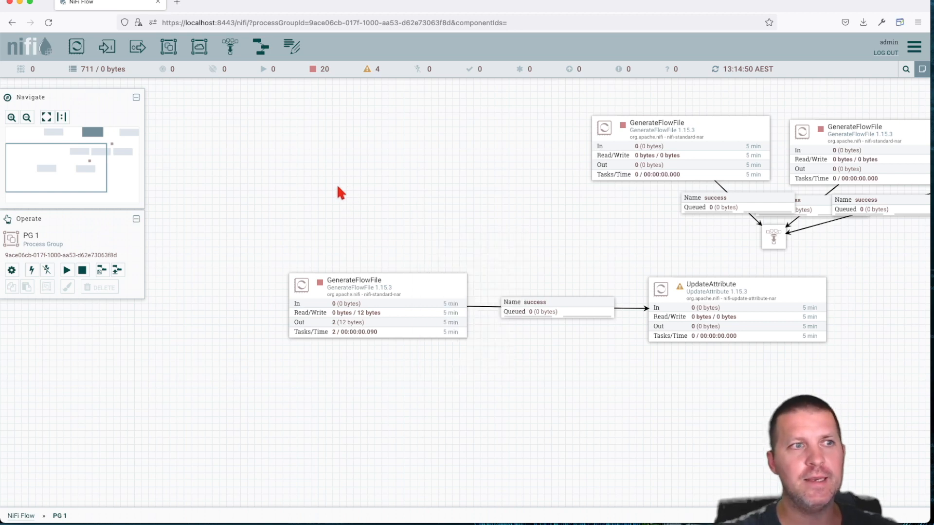
# Step: Start all components in the PG 1 process group and check that its processors are running
pyautogui.rightClick(441, 159)
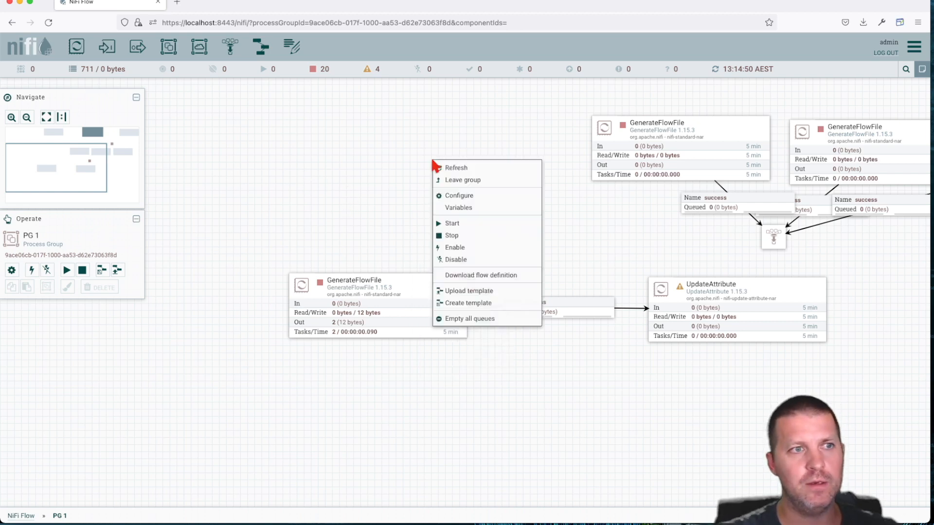
pyautogui.click(457, 230)
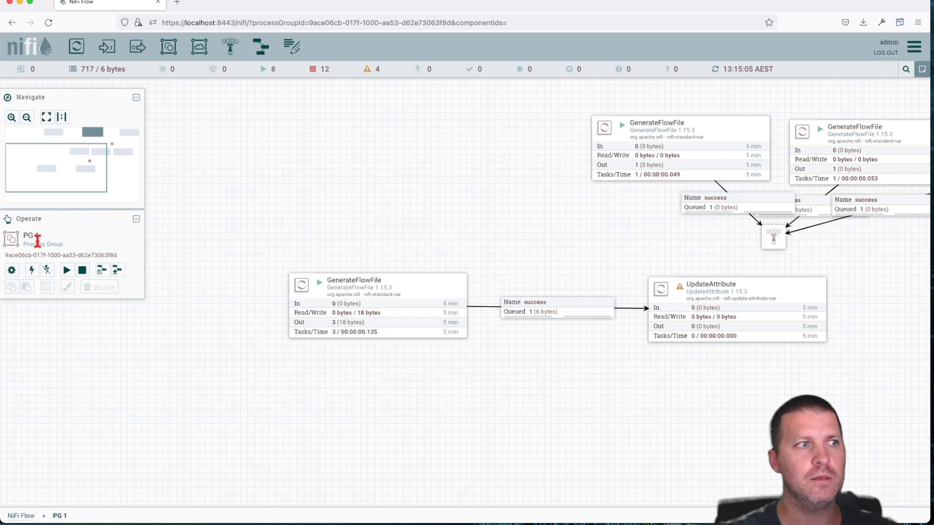
pyautogui.moveTo(470, 190); pyautogui.dragTo(399, 200)
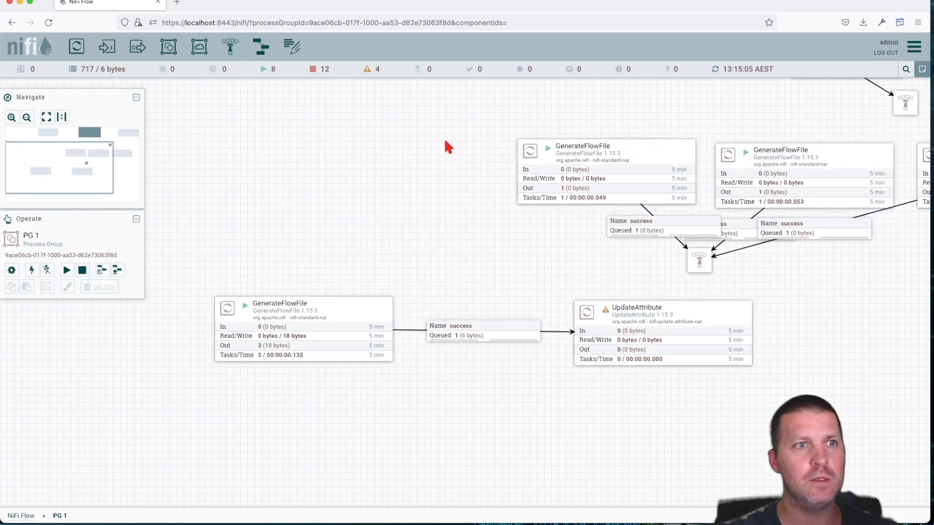
pyautogui.scroll(2, 387, 176)
pyautogui.scroll(-1, 452, 206)
pyautogui.moveTo(890, 281); pyautogui.dragTo(623, 345)
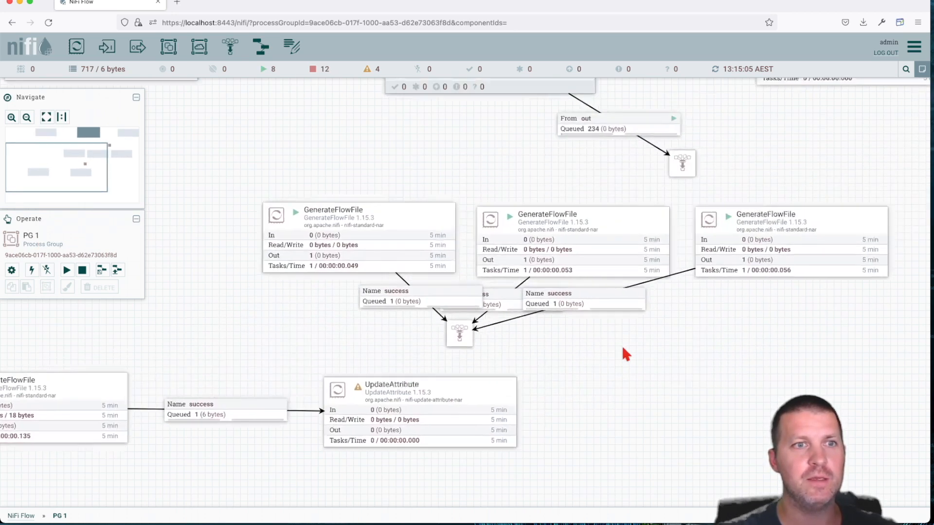
# Step: Stop all components in the PG 1 process group and refresh the canvas
pyautogui.rightClick(629, 330)
pyautogui.rightClick(587, 346)
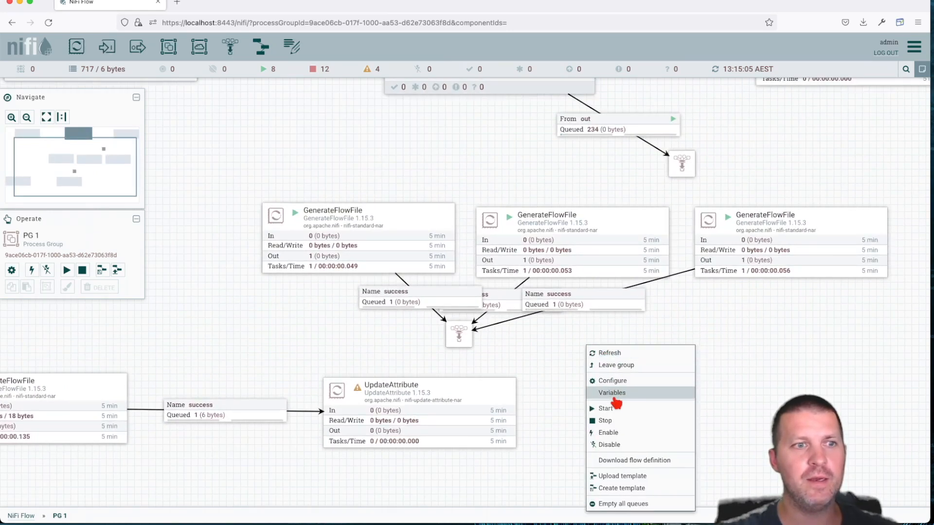
pyautogui.click(610, 421)
pyautogui.rightClick(616, 342)
pyautogui.click(638, 352)
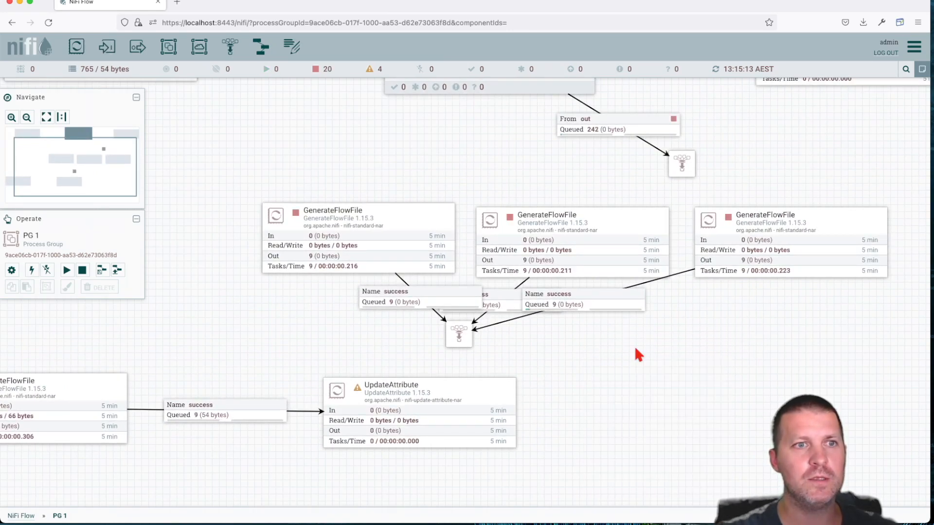
pyautogui.moveTo(635, 348); pyautogui.dragTo(692, 458)
pyautogui.moveTo(285, 298); pyautogui.dragTo(385, 160)
pyautogui.rightClick(317, 185)
pyautogui.click(342, 190)
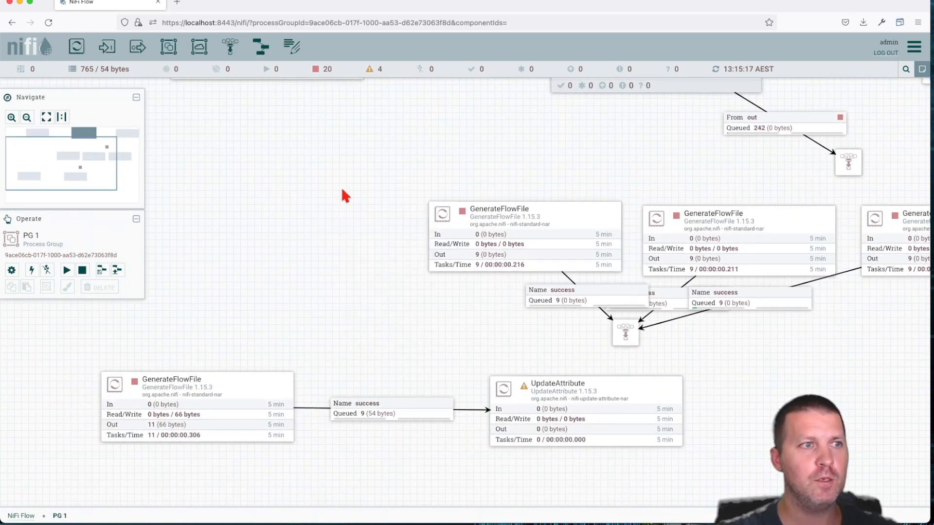
# Step: Start only the leftmost of the three GenerateFlowFile processors feeding the funnel, and refresh the canvas
pyautogui.moveTo(310, 290); pyautogui.dragTo(428, 199)
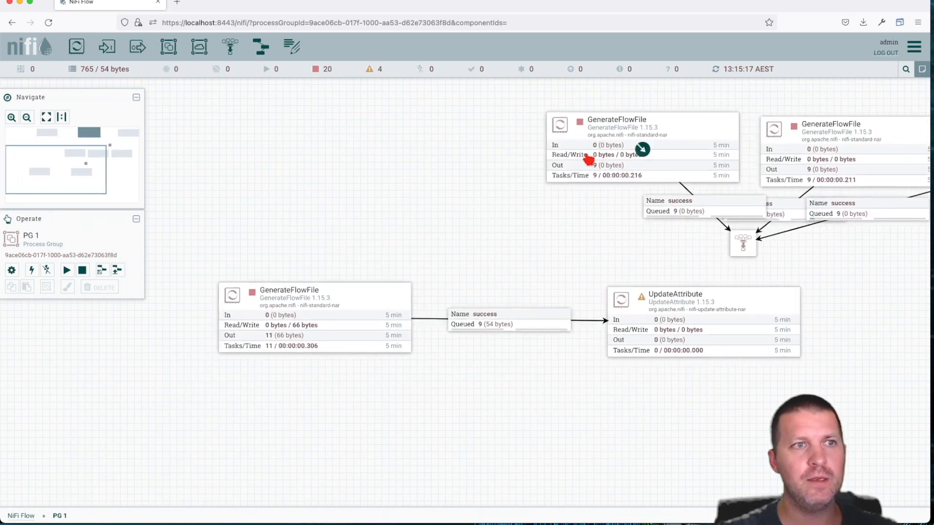
pyautogui.click(585, 152)
pyautogui.click(346, 115)
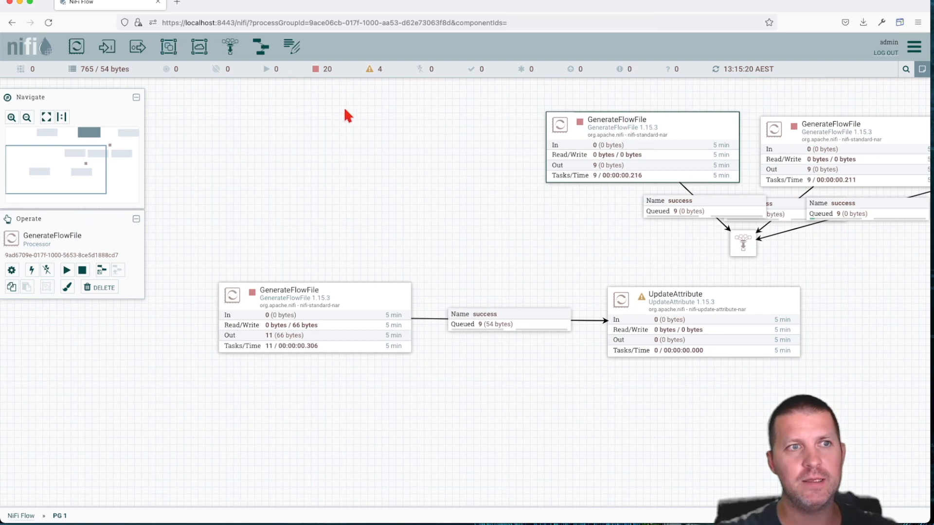
pyautogui.rightClick(345, 115)
pyautogui.click(642, 146)
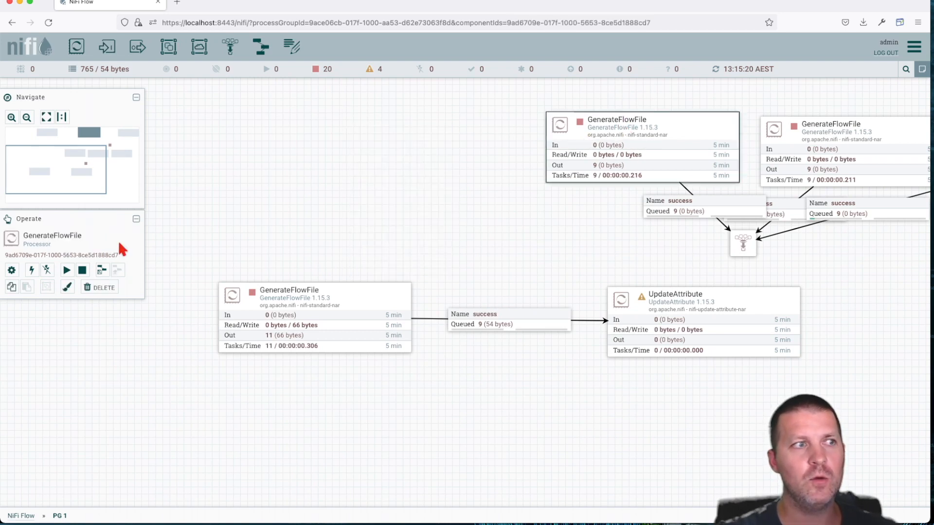
pyautogui.rightClick(355, 176)
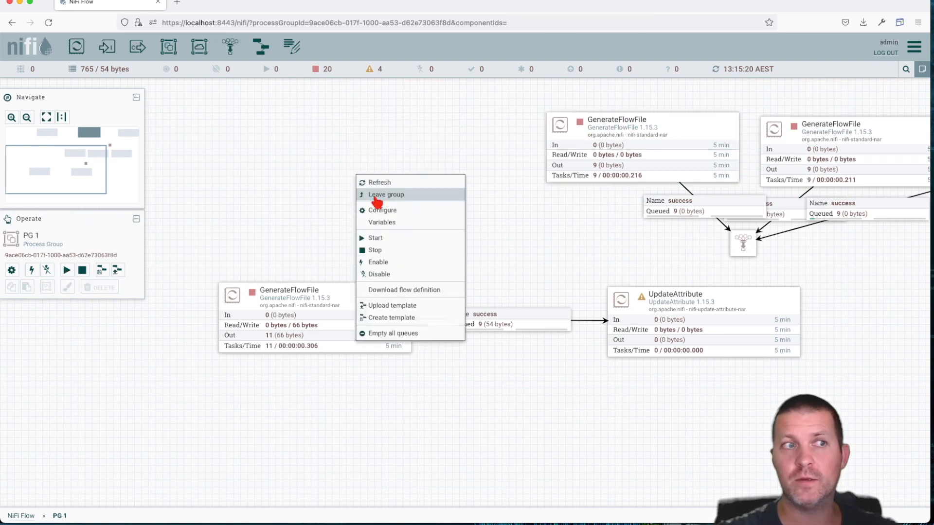
pyautogui.click(642, 142)
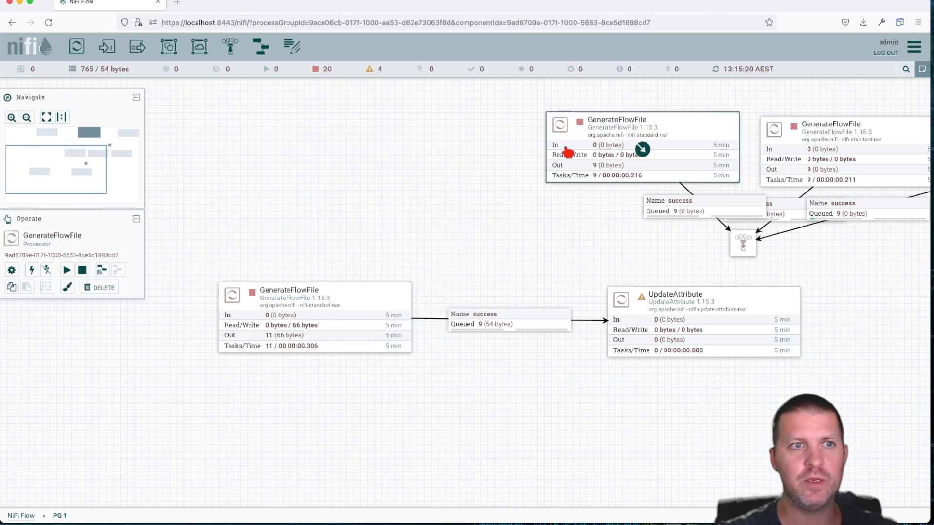
pyautogui.click(67, 270)
pyautogui.rightClick(324, 223)
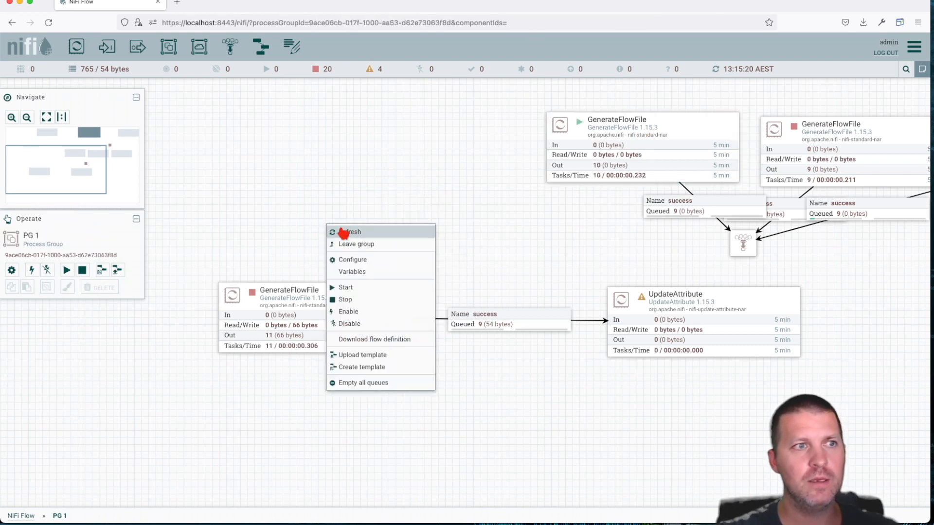
pyautogui.click(340, 234)
pyautogui.moveTo(589, 202); pyautogui.dragTo(538, 214)
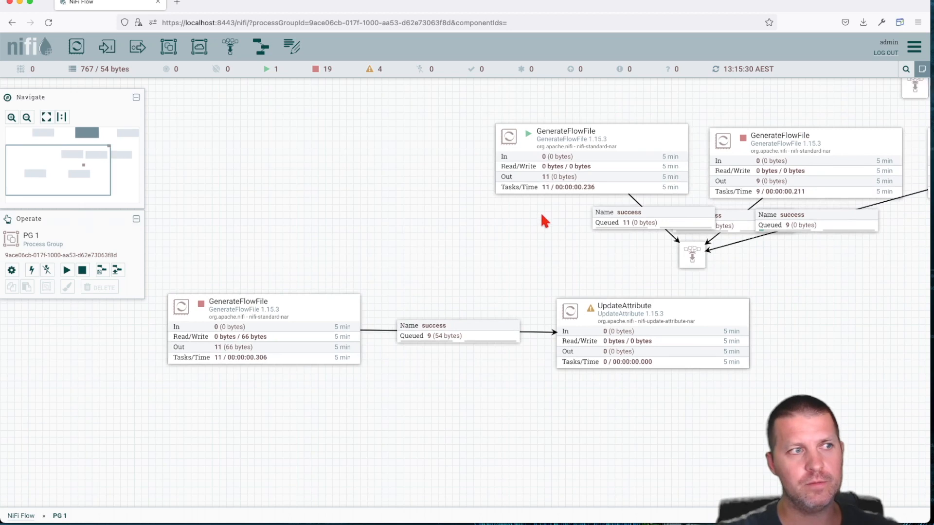
# Step: Stop the running GenerateFlowFile processor that feeds the funnel
pyautogui.click(558, 184)
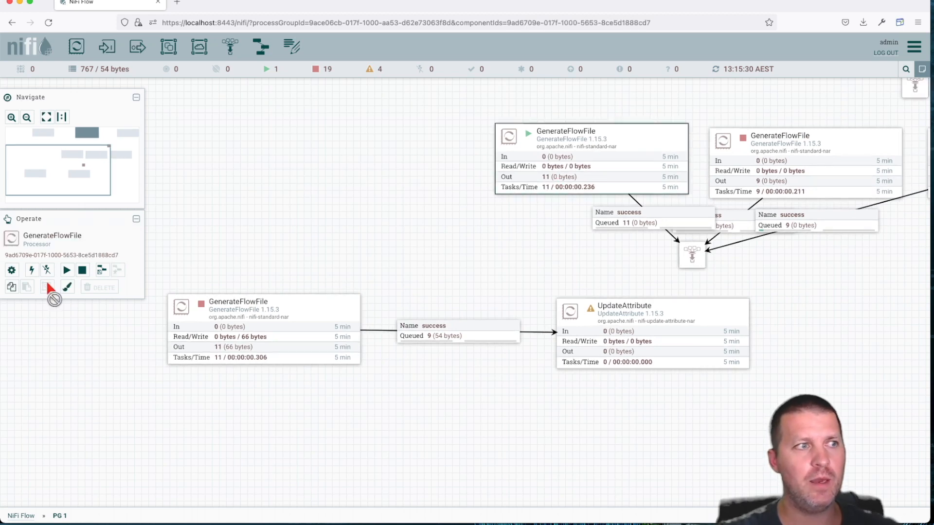
pyautogui.click(82, 270)
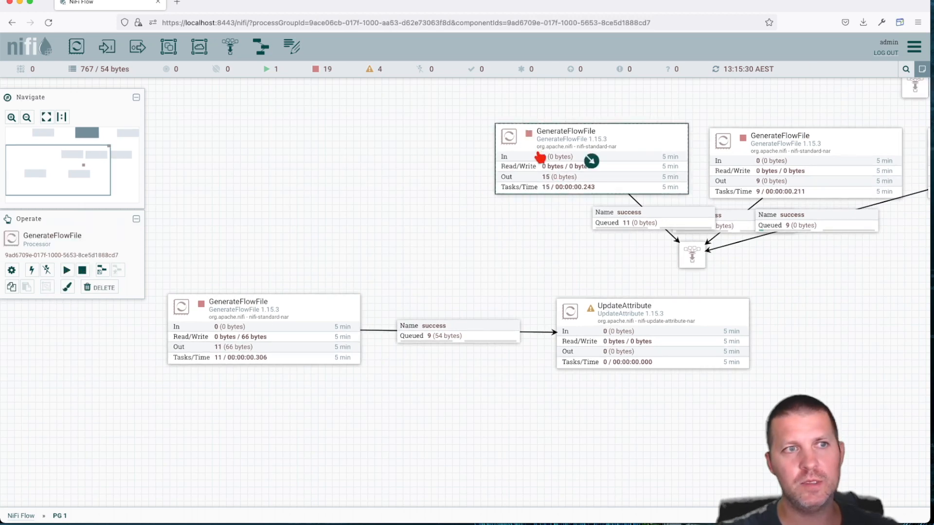
pyautogui.moveTo(423, 172); pyautogui.dragTo(469, 164)
pyautogui.rightClick(358, 154)
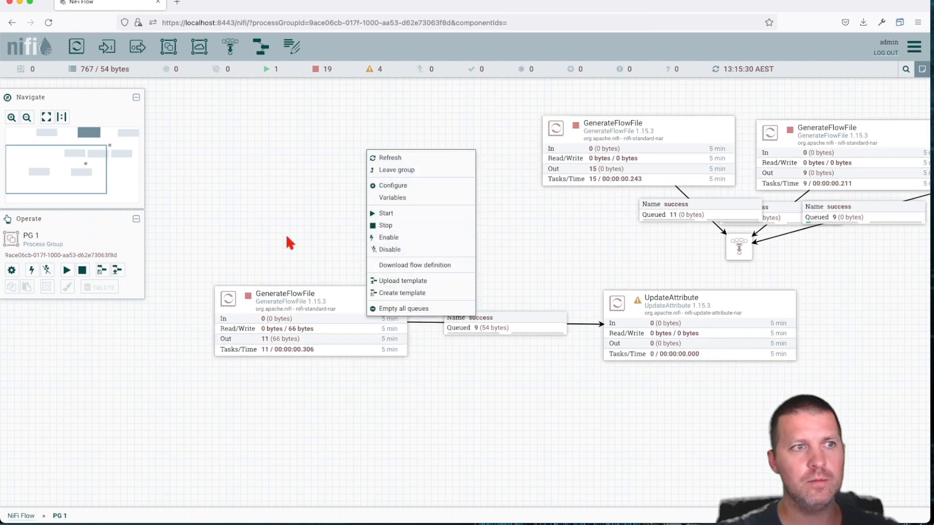
pyautogui.rightClick(333, 170)
pyautogui.moveTo(243, 212); pyautogui.dragTo(319, 150)
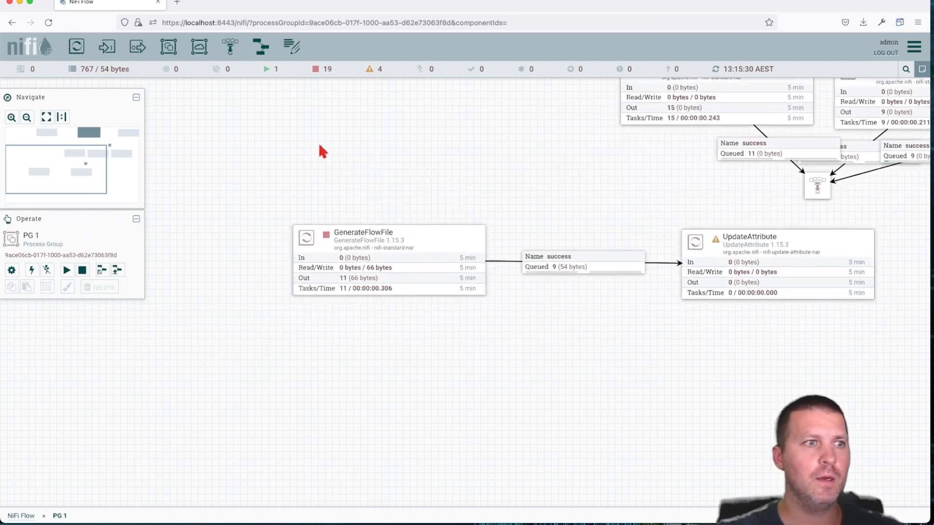
# Step: Download the flow definition of PG 1 and try to open PG_1.json, quitting the Xcode component installation
pyautogui.rightClick(357, 134)
pyautogui.click(405, 249)
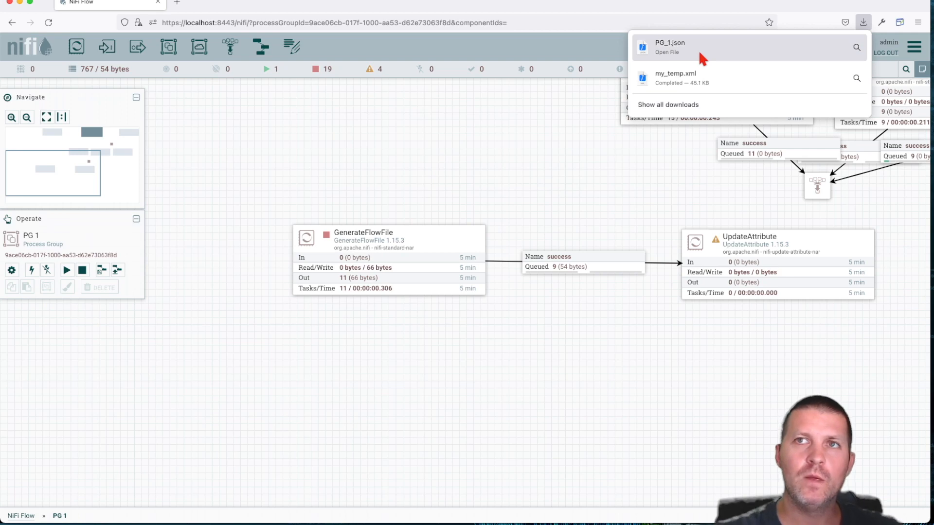
pyautogui.click(682, 45)
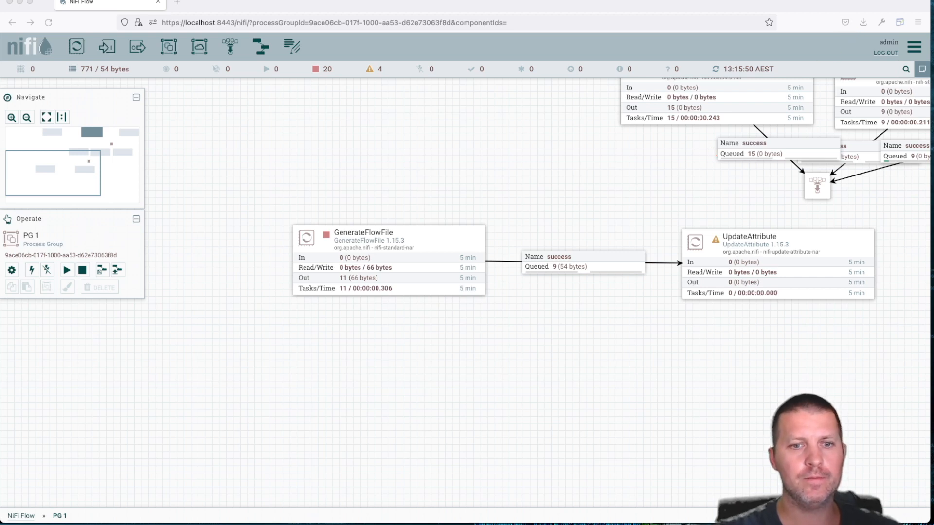
pyautogui.click(906, 209)
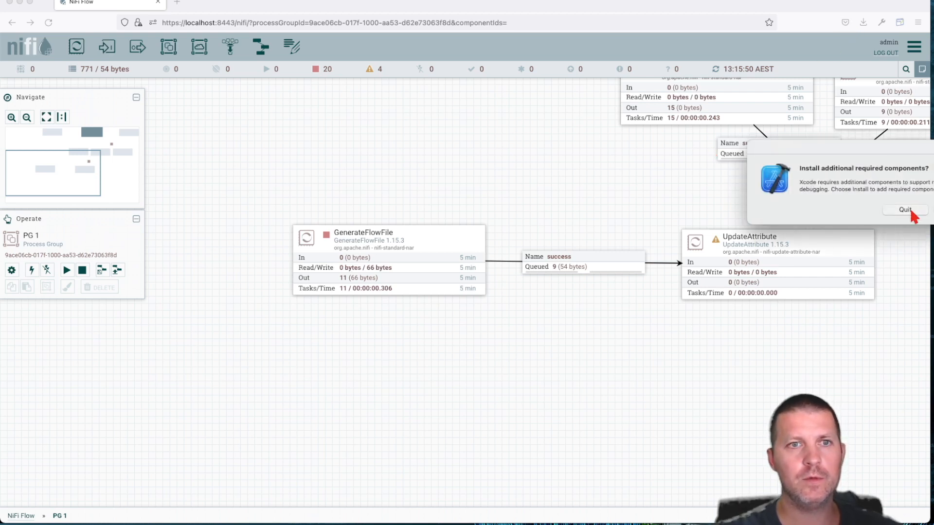
# Step: Download the PG 1 flow definition again and reveal PG_1(1).json in the Finder Downloads folder
pyautogui.rightClick(494, 124)
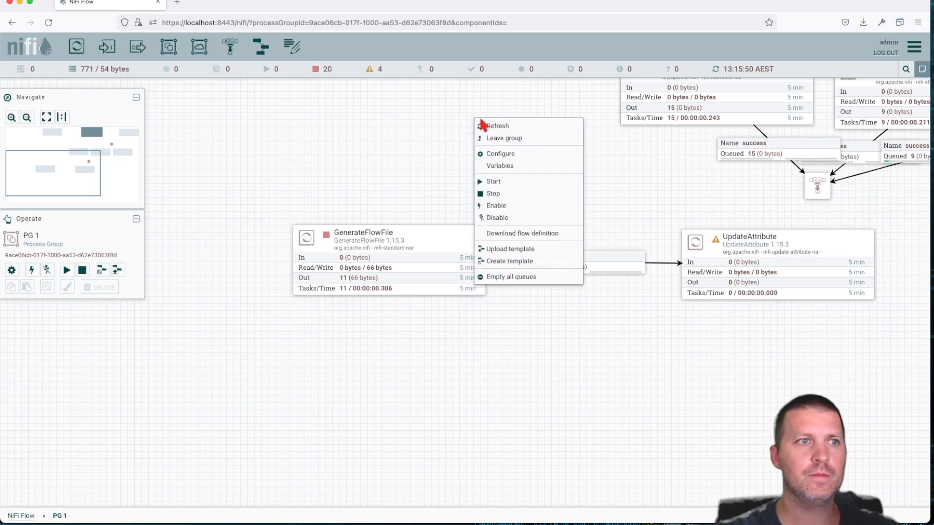
pyautogui.click(506, 234)
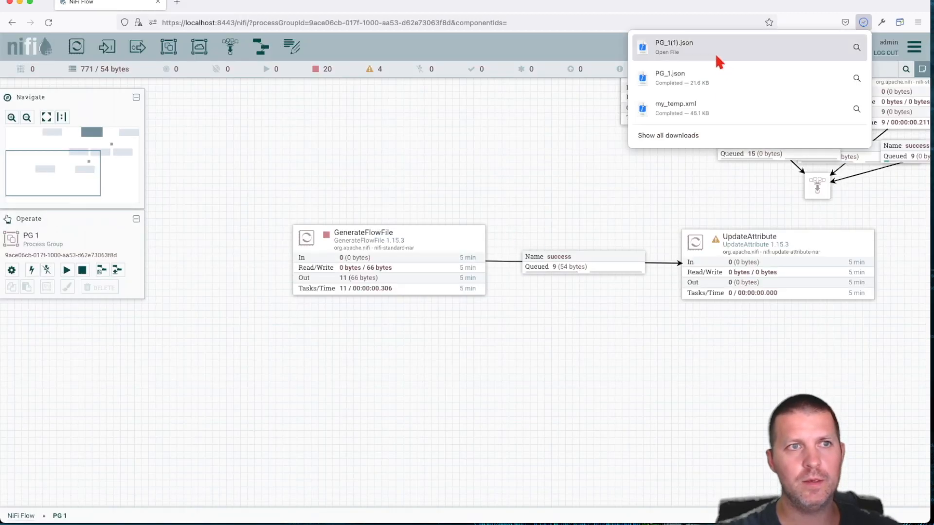
pyautogui.click(856, 49)
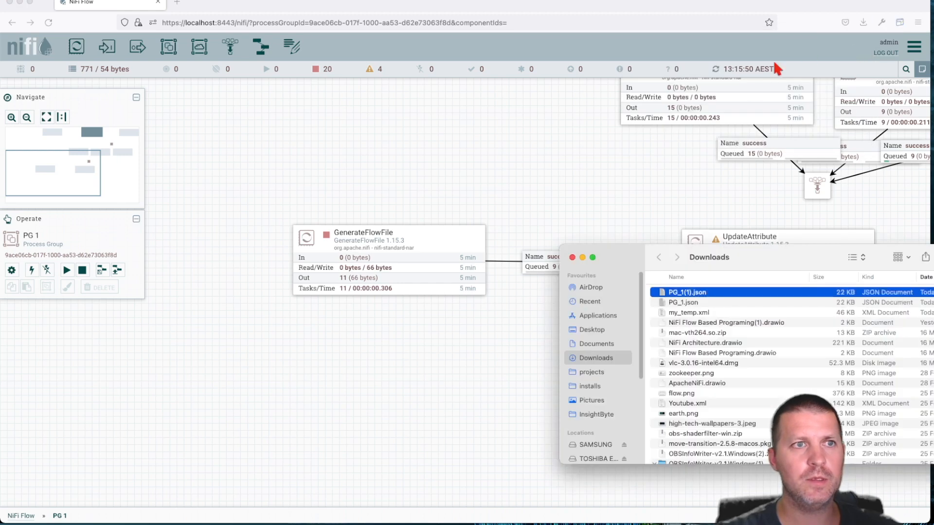
# Step: Open PG_1(1).json in Visual Studio Code, look along its JSON content, and close the Finder window
pyautogui.rightClick(713, 294)
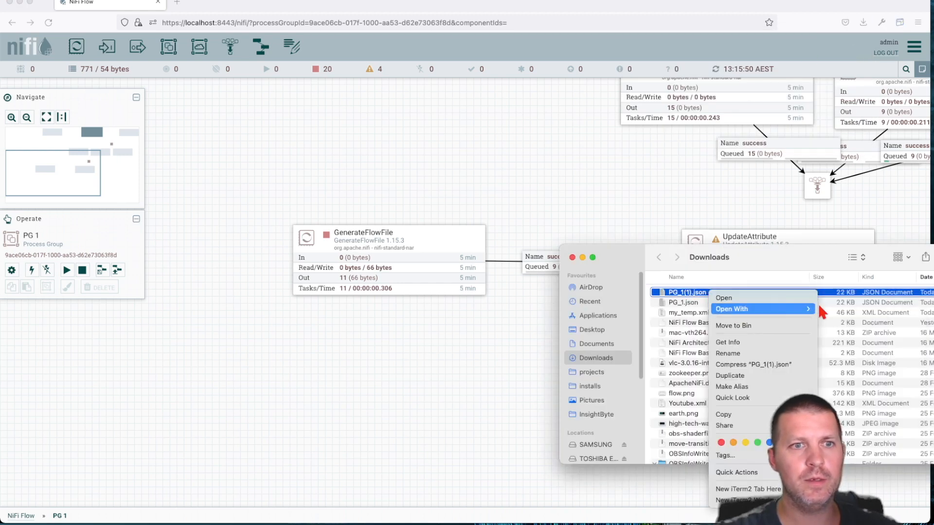
pyautogui.moveTo(798, 312)
pyautogui.click(860, 371)
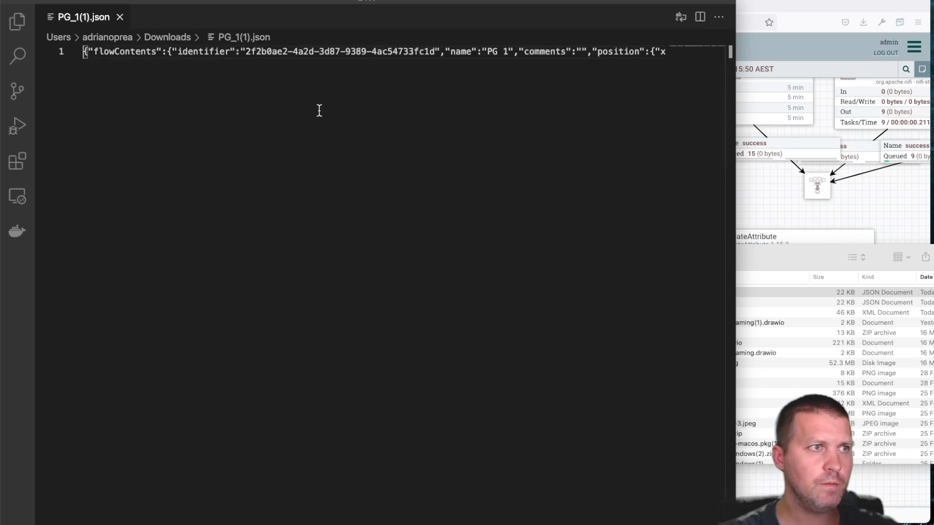
pyautogui.hscroll(10, 312, 108)
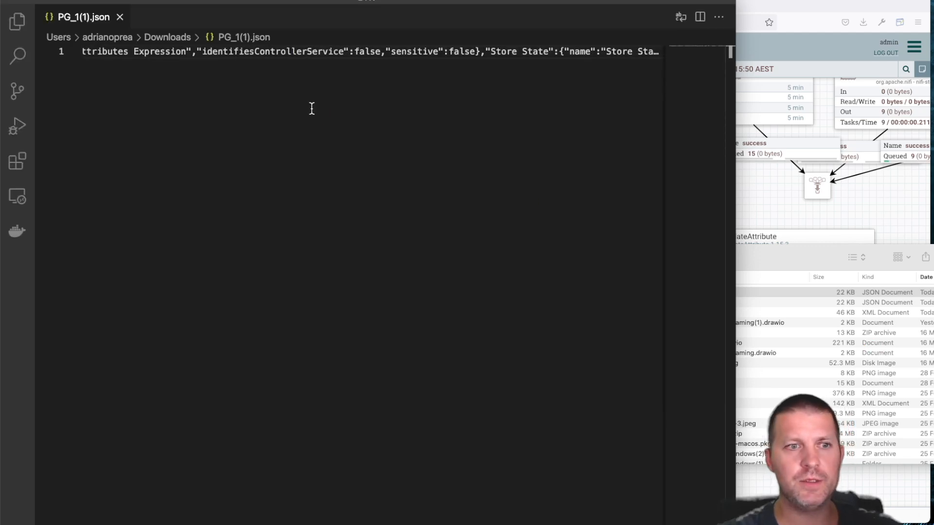
pyautogui.click(761, 265)
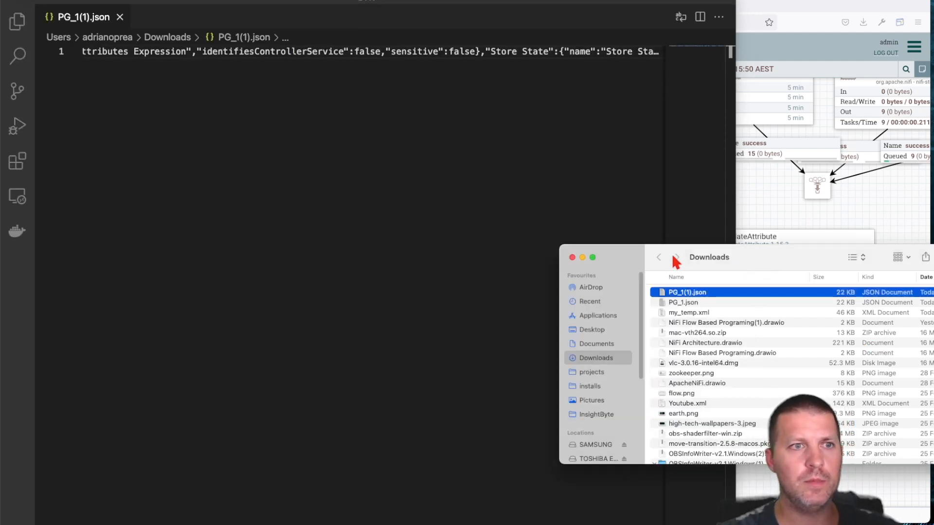
pyautogui.click(573, 254)
# Step: Select the whole content of PG_1(1).json and set its language mode to JSON
pyautogui.moveTo(421, 191); pyautogui.dragTo(416, 183)
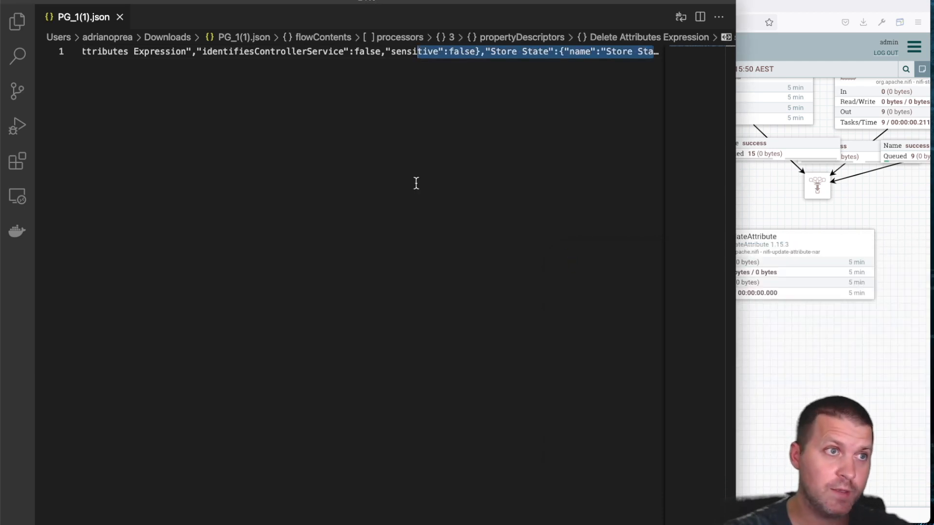
pyautogui.press('super+a')
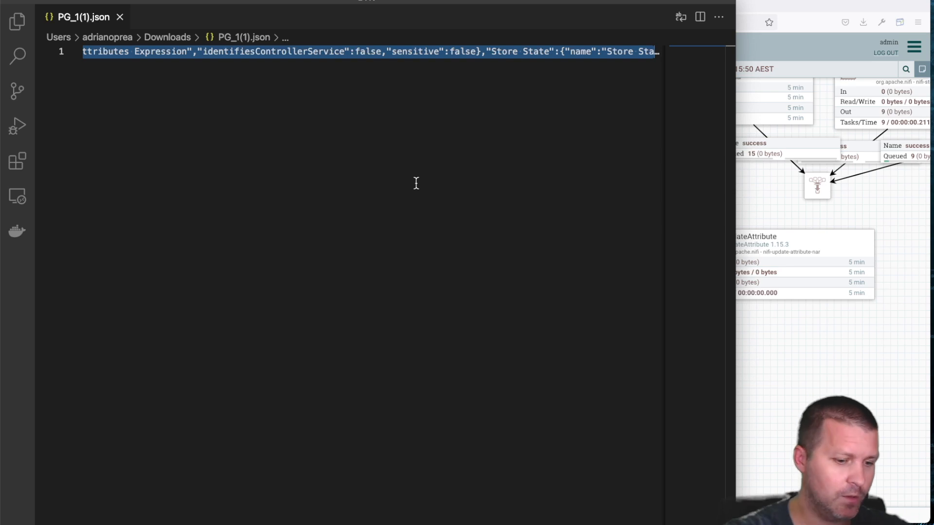
pyautogui.press('super+shift+p')
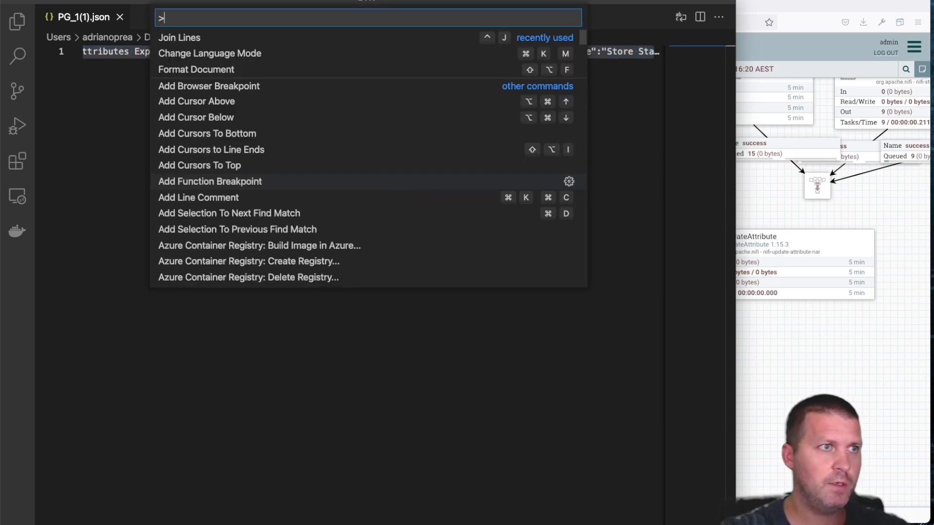
pyautogui.press('Down')
pyautogui.press('Return')
pyautogui.write('json')
pyautogui.press('Return')
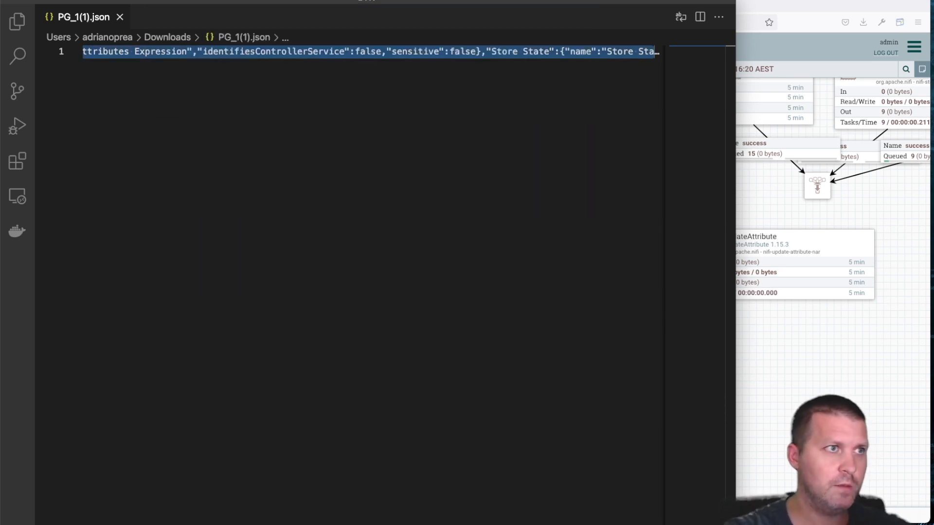
# Step: Format PG_1(1).json as an indented document and go back to the flowContents key at its start
pyautogui.press('super+shift+p')
pyautogui.write('for')
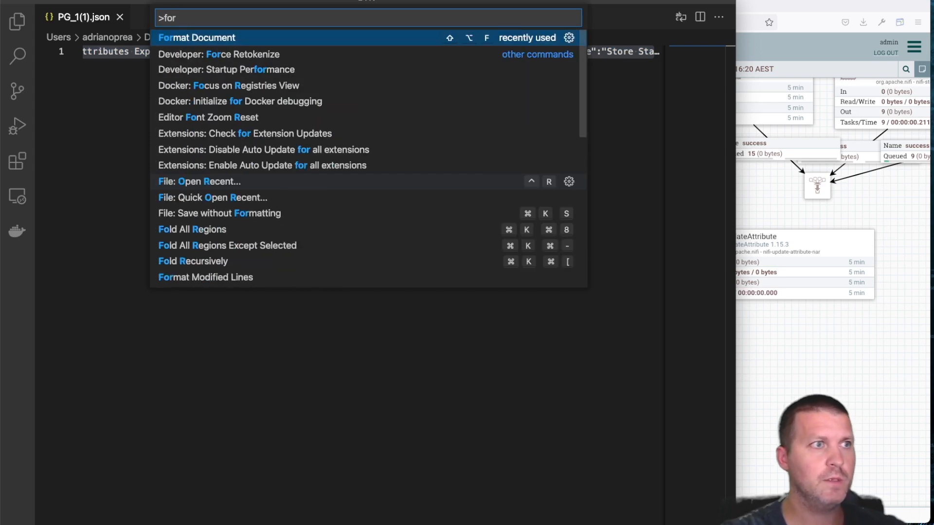
pyautogui.press('Return')
pyautogui.scroll(-5, 425, 313)
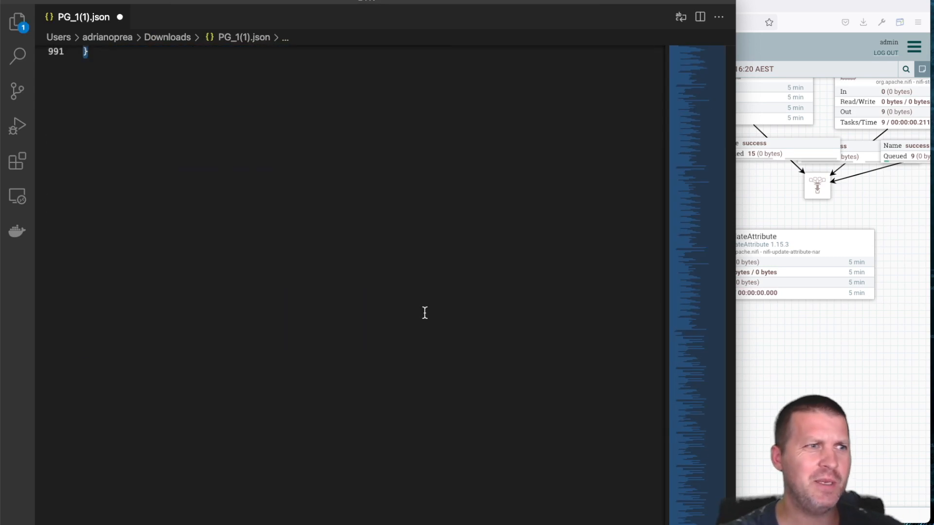
pyautogui.scroll(20, 424, 313)
pyautogui.scroll(20, 425, 312)
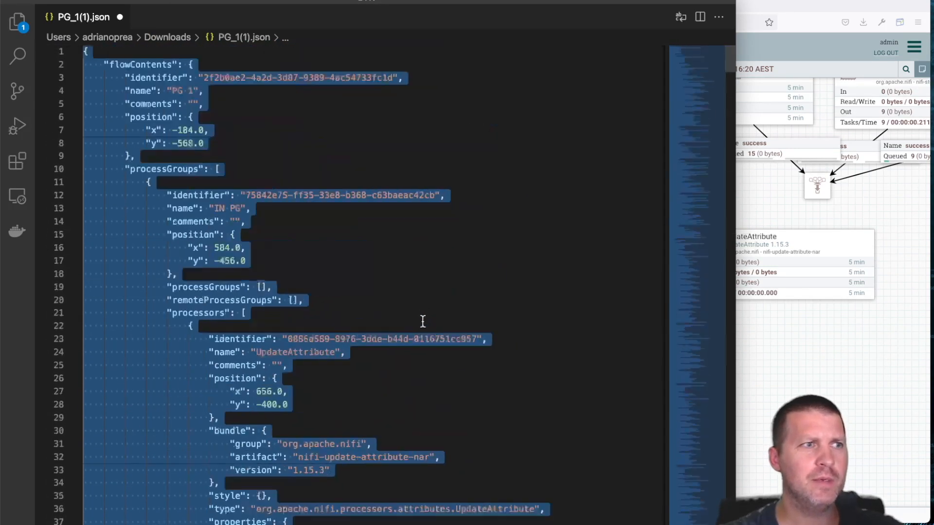
pyautogui.click(349, 131)
pyautogui.click(123, 63)
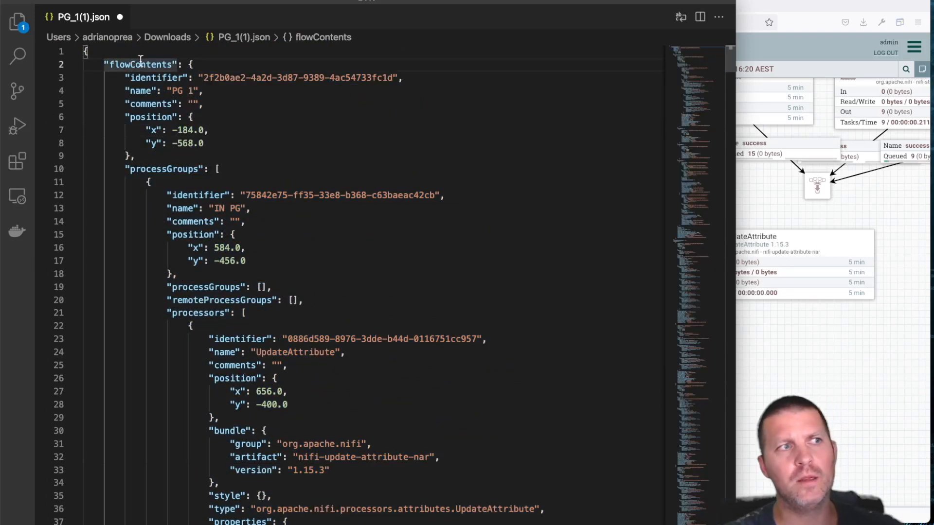
# Step: Fold and unfold flowContents, and collapse its processGroups, processors, connections and funnels sections to view the JSON structure
pyautogui.click(75, 65)
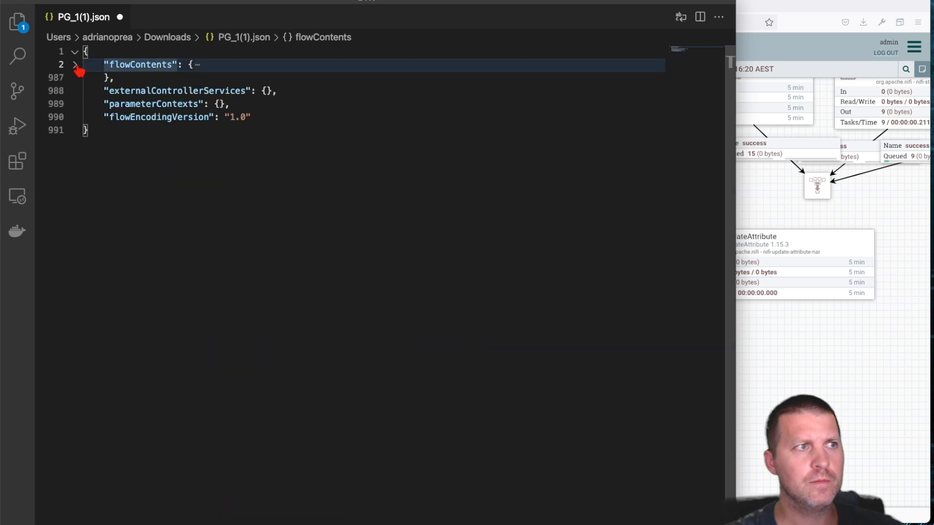
pyautogui.click(76, 65)
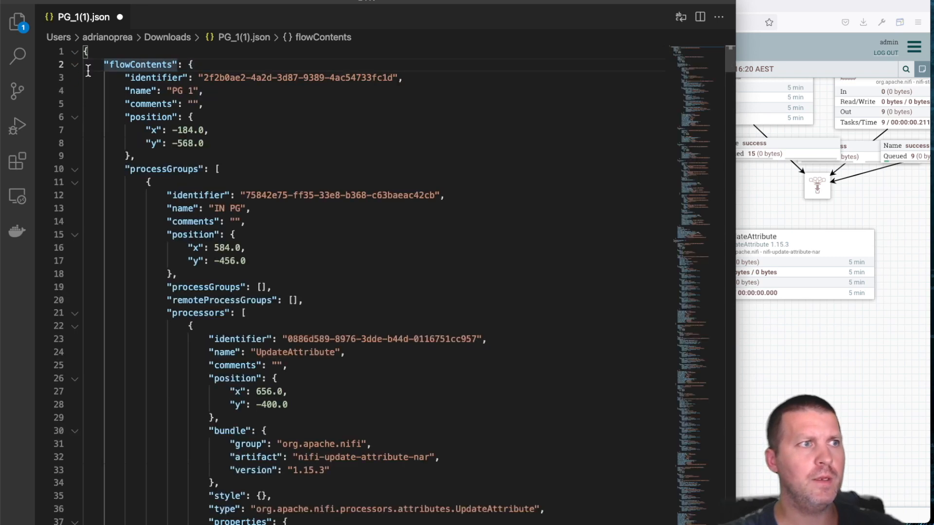
pyautogui.click(75, 170)
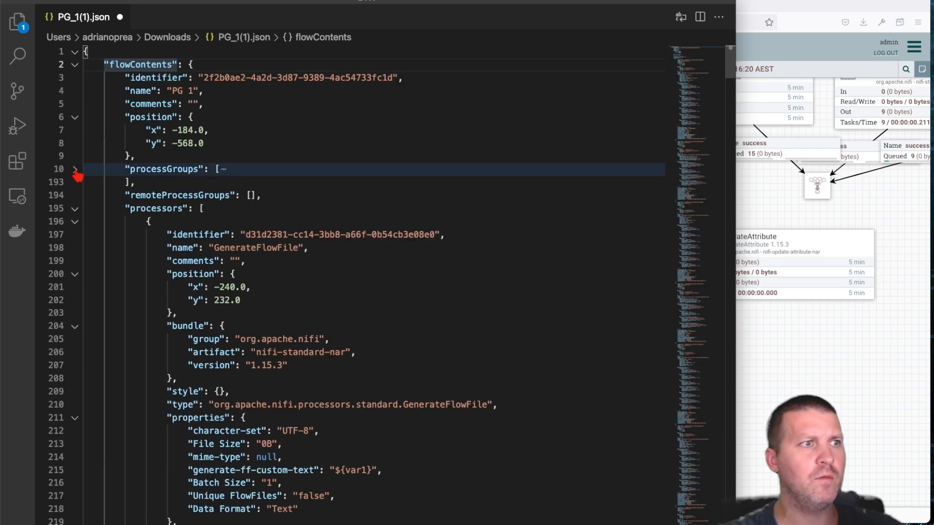
pyautogui.click(75, 210)
pyautogui.click(75, 261)
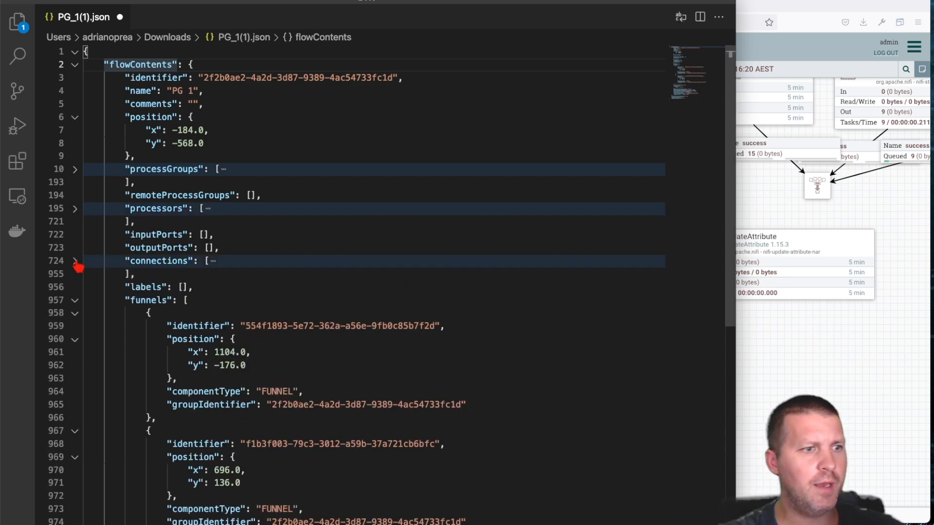
pyautogui.click(76, 301)
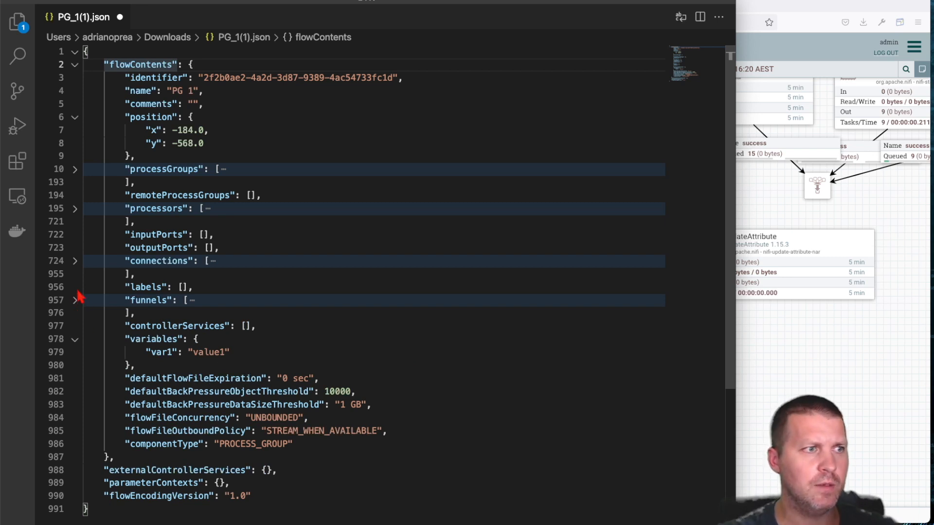
# Step: Expand the connections section and look through the source, destination and queue settings of its entries
pyautogui.click(76, 262)
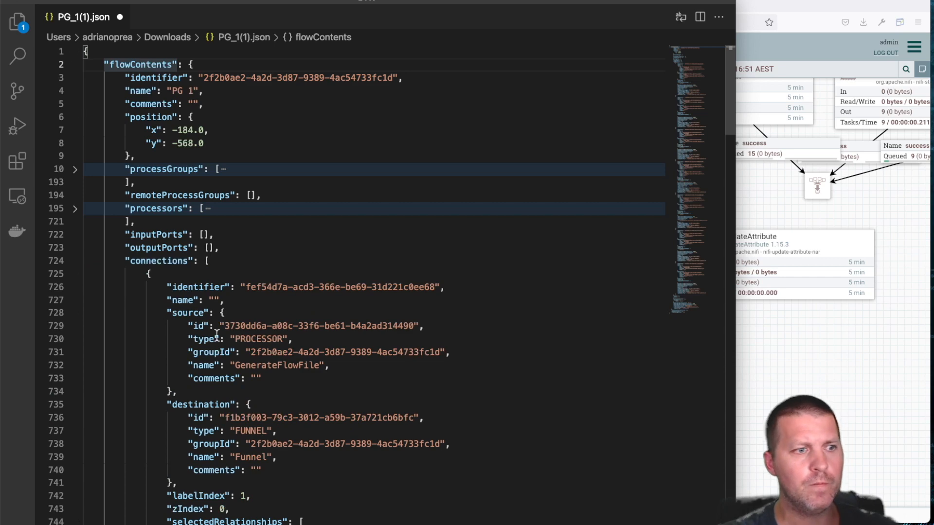
pyautogui.scroll(-15, 370, 360)
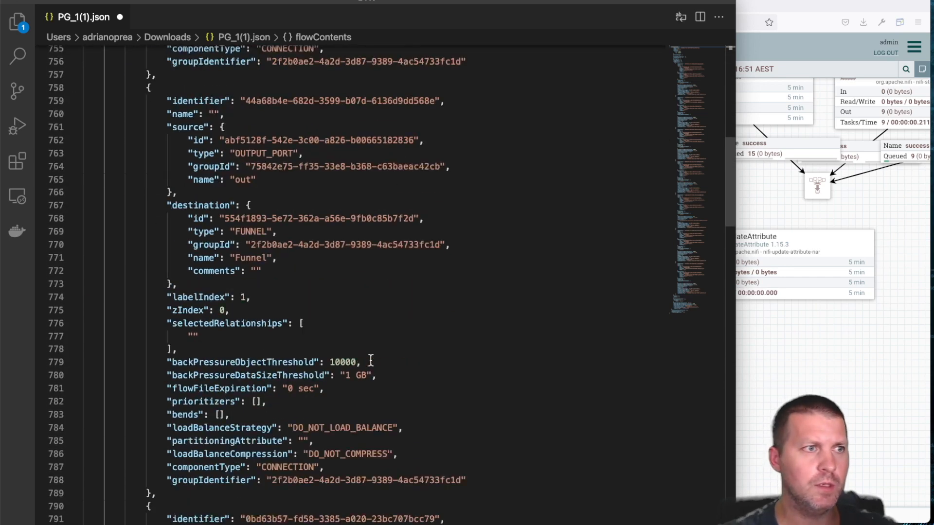
pyautogui.scroll(-10, 371, 360)
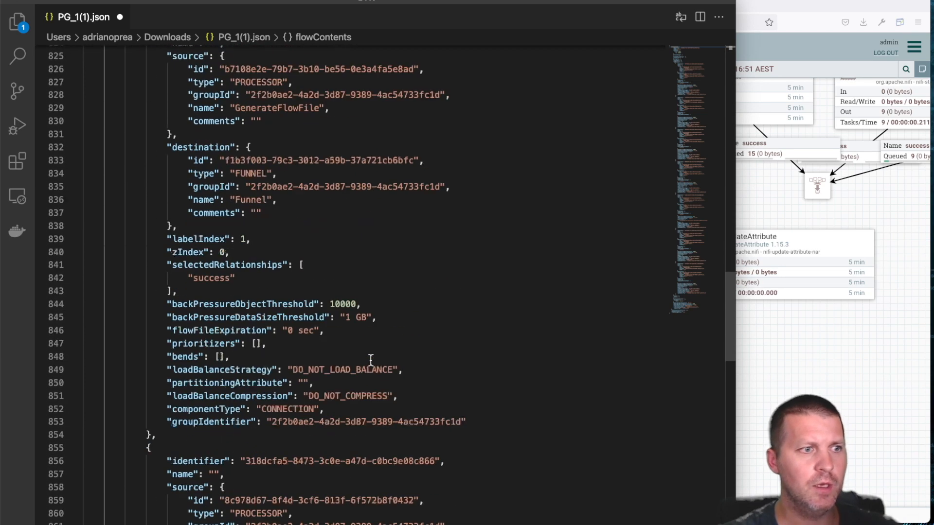
# Step: Switch back to NiFi and view the Upload Template dialog of PG 1 and the Template tool, cancelling without uploading
pyautogui.click(842, 387)
pyautogui.rightClick(650, 350)
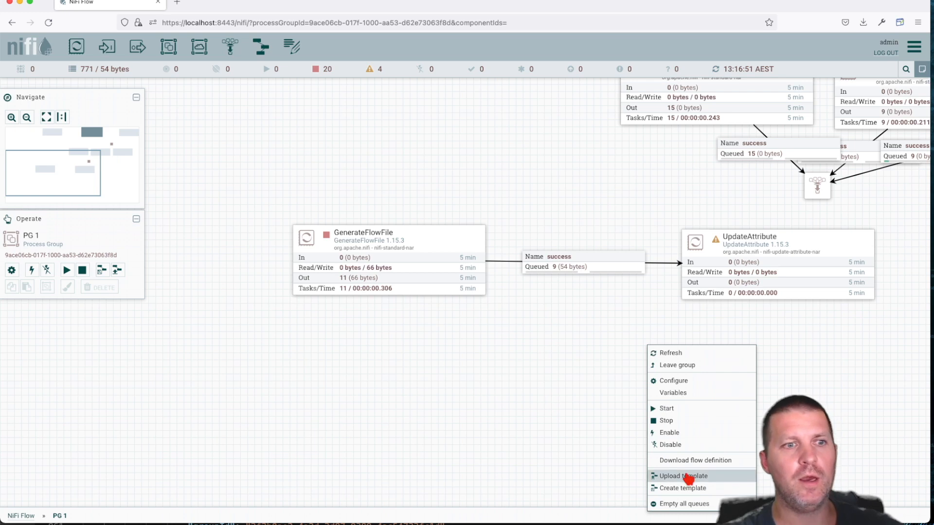
pyautogui.click(403, 351)
pyautogui.moveTo(404, 339); pyautogui.dragTo(407, 313)
pyautogui.rightClick(406, 310)
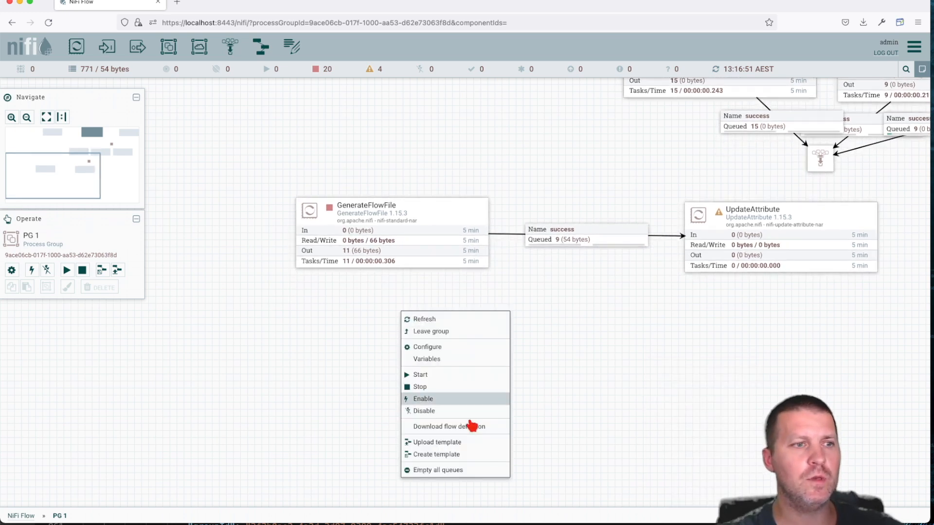
pyautogui.click(448, 443)
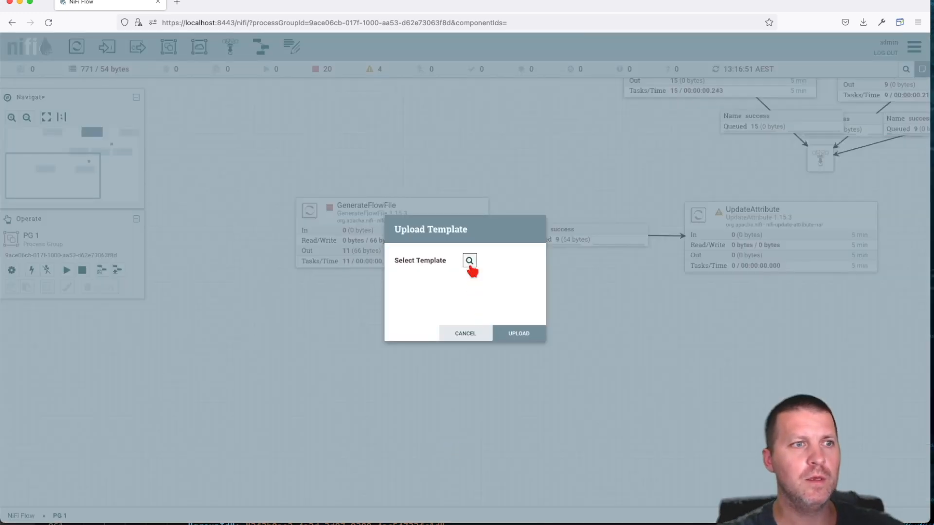
pyautogui.click(465, 333)
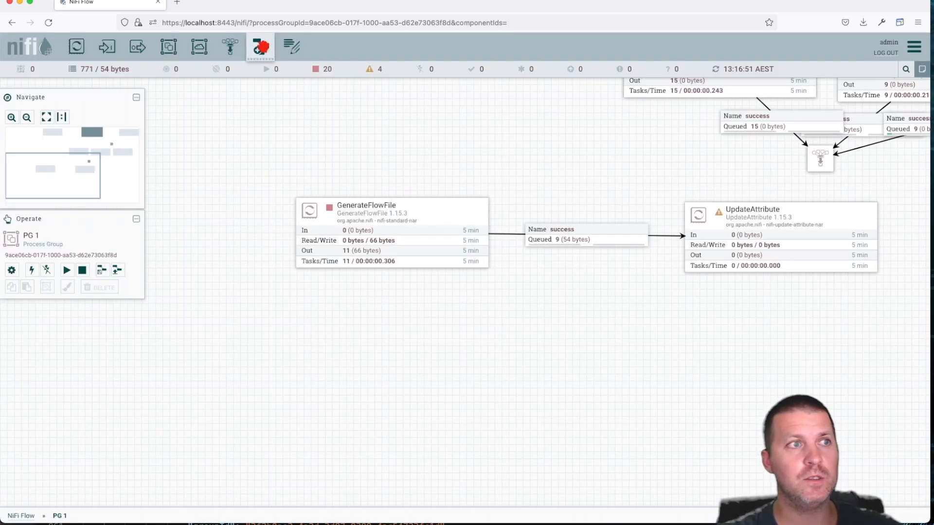
pyautogui.moveTo(261, 47); pyautogui.dragTo(243, 179)
pyautogui.click(475, 330)
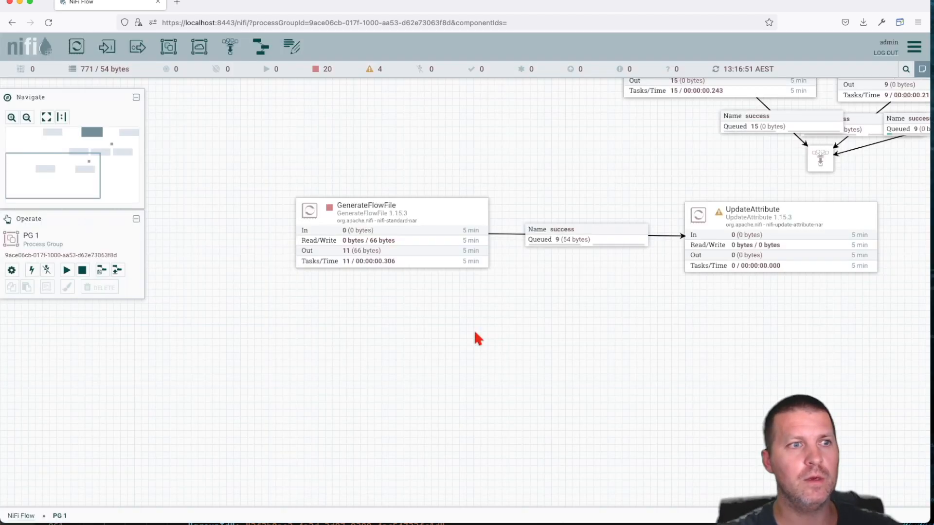
# Step: Try to upload my_temp.xml from the Downloads folder as a template in PG 1
pyautogui.rightClick(476, 334)
pyautogui.click(511, 463)
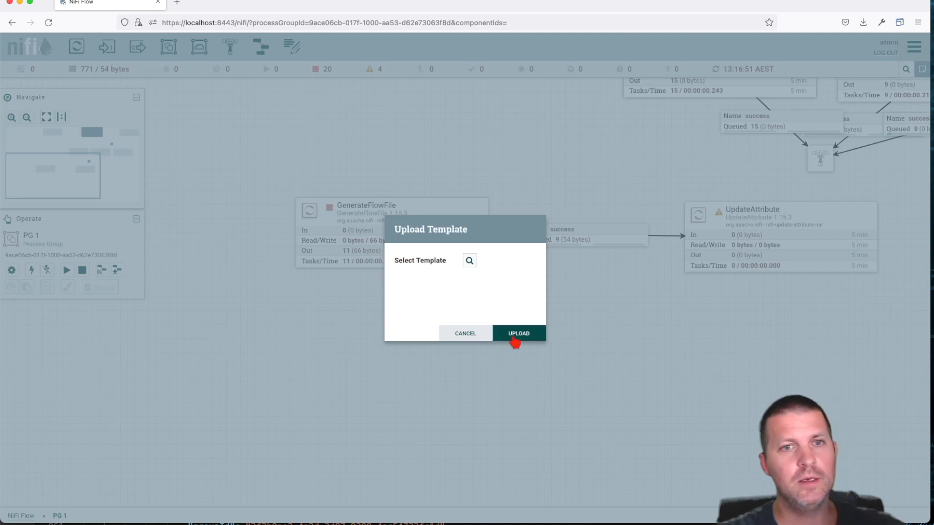
pyautogui.click(514, 340)
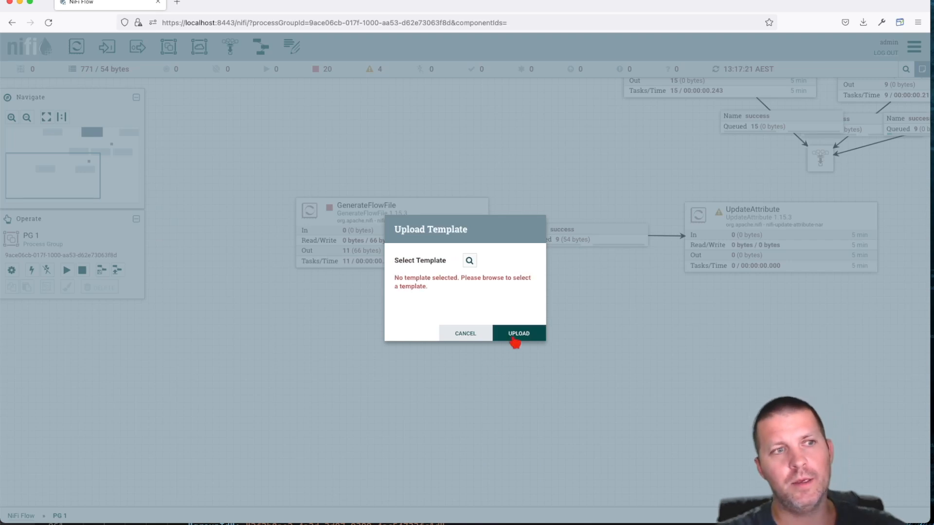
pyautogui.click(469, 262)
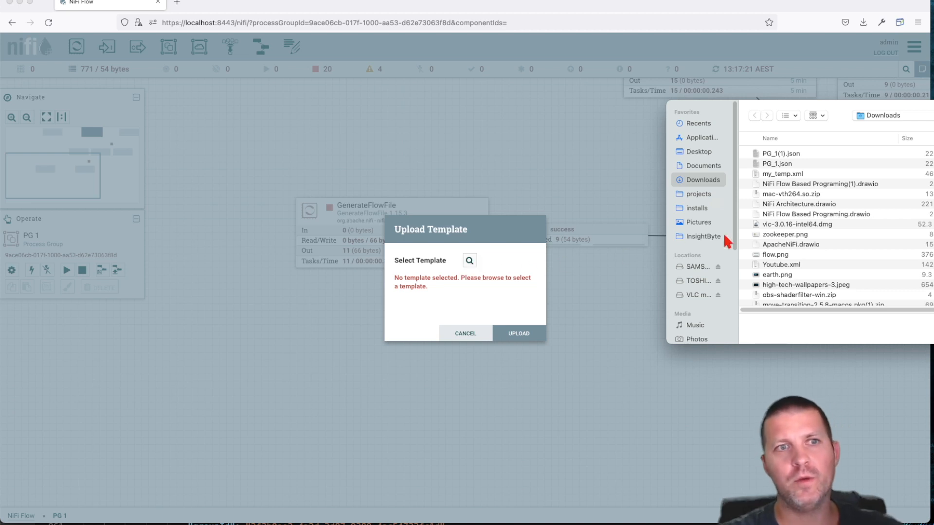
pyautogui.click(782, 174)
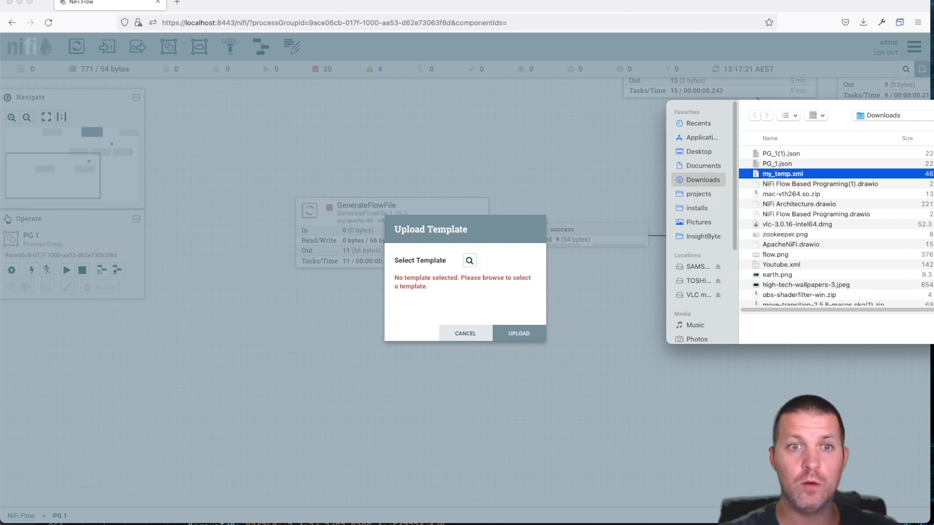
pyautogui.press('Return')
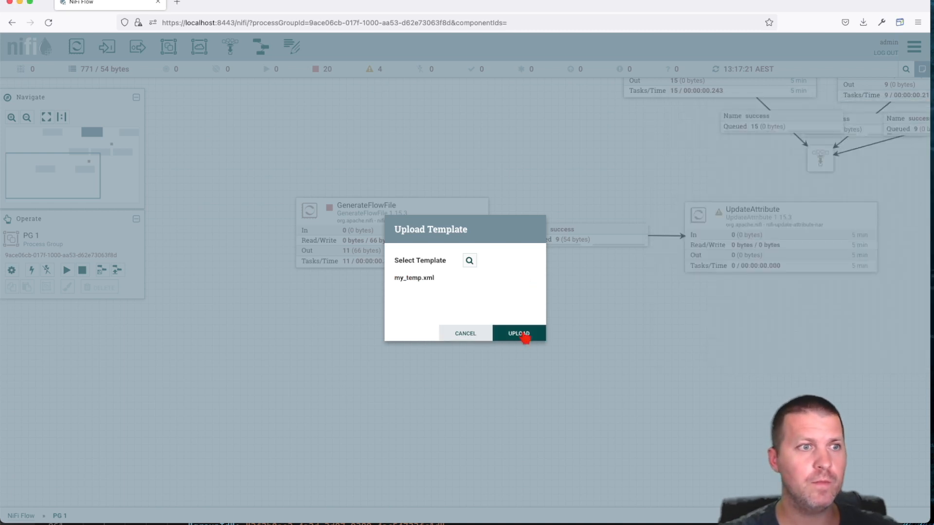
pyautogui.click(520, 334)
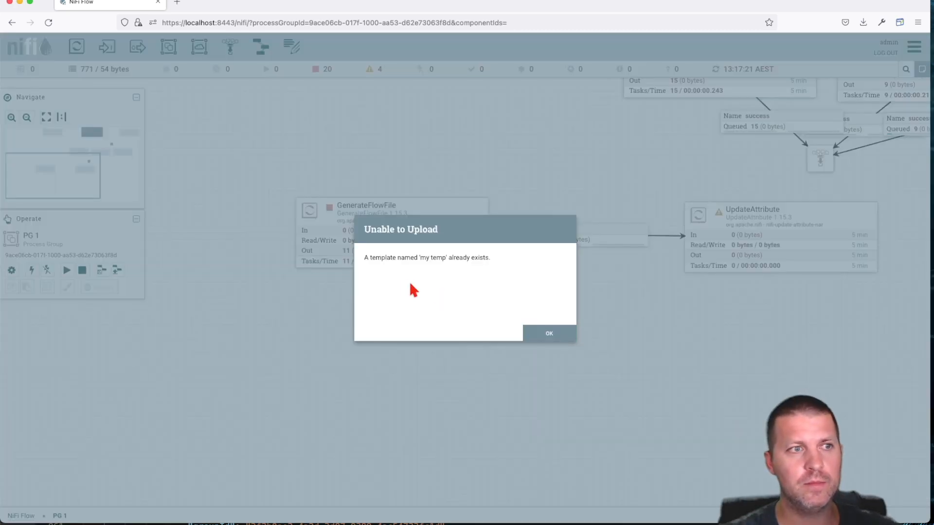
pyautogui.click(548, 334)
# Step: View the Create Template dialog for PG 1 and cancel it without creating a template
pyautogui.rightClick(529, 302)
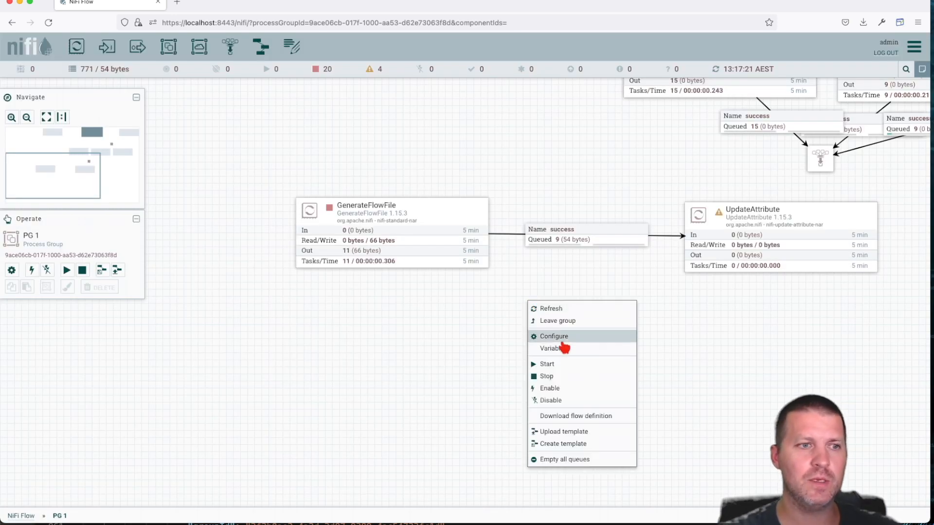
pyautogui.click(560, 444)
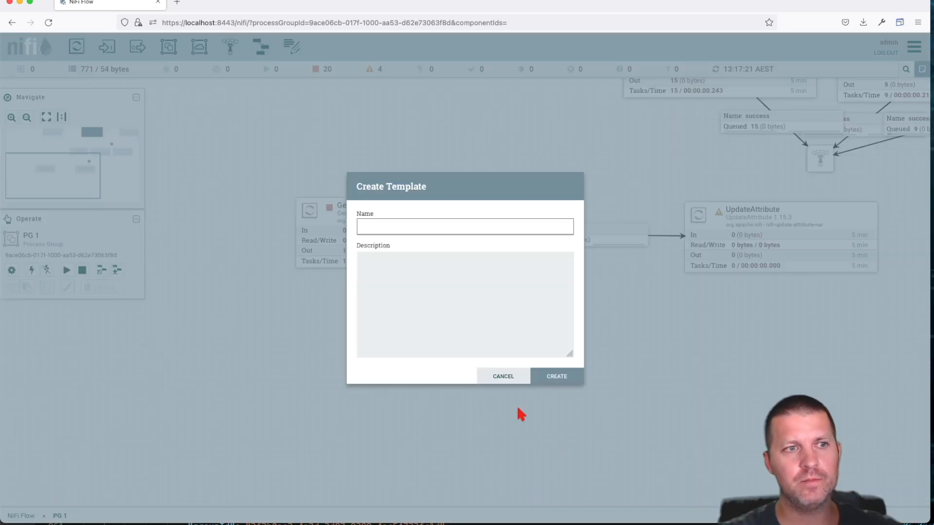
pyautogui.click(504, 379)
pyautogui.rightClick(370, 343)
pyautogui.click(368, 353)
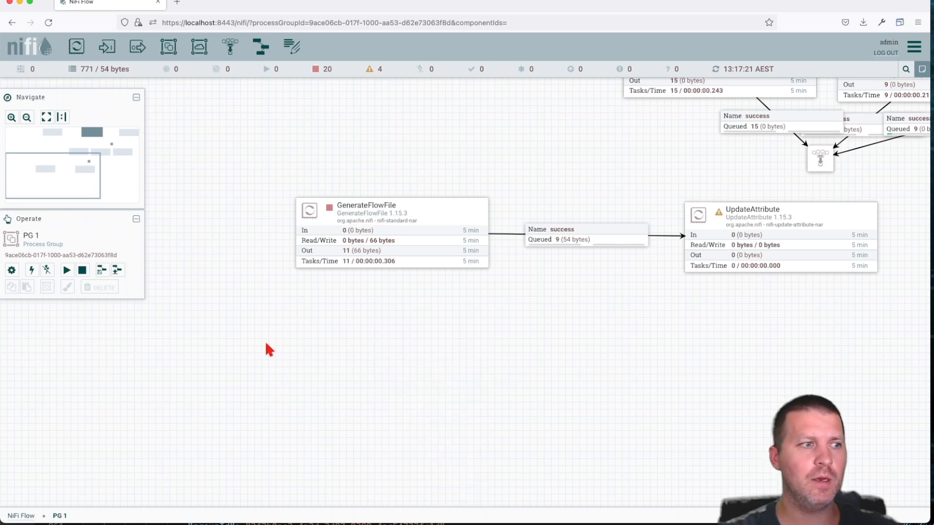
# Step: Go up to the root NiFi Flow to view the template options of PG 1, and re-enter the group to view its canvas options
pyautogui.click(21, 516)
pyautogui.rightClick(503, 284)
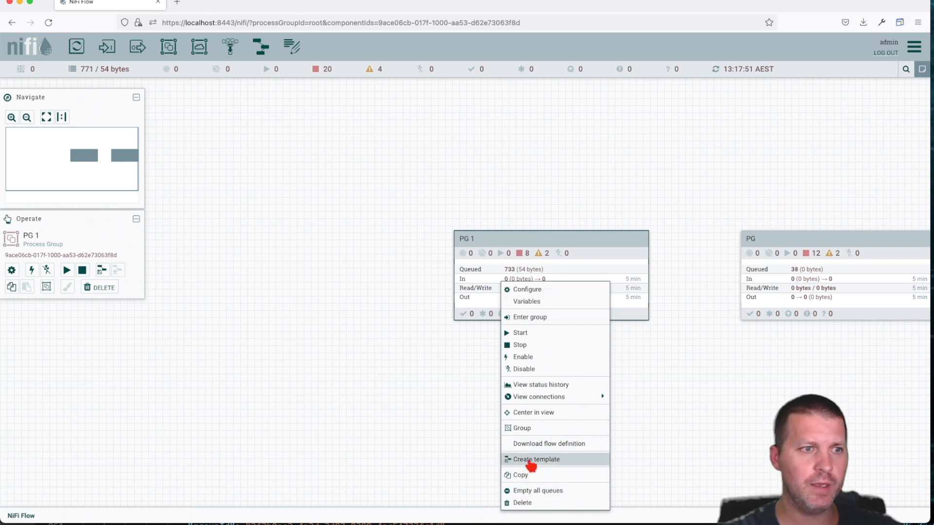
pyautogui.rightClick(362, 353)
pyautogui.doubleClick(554, 275)
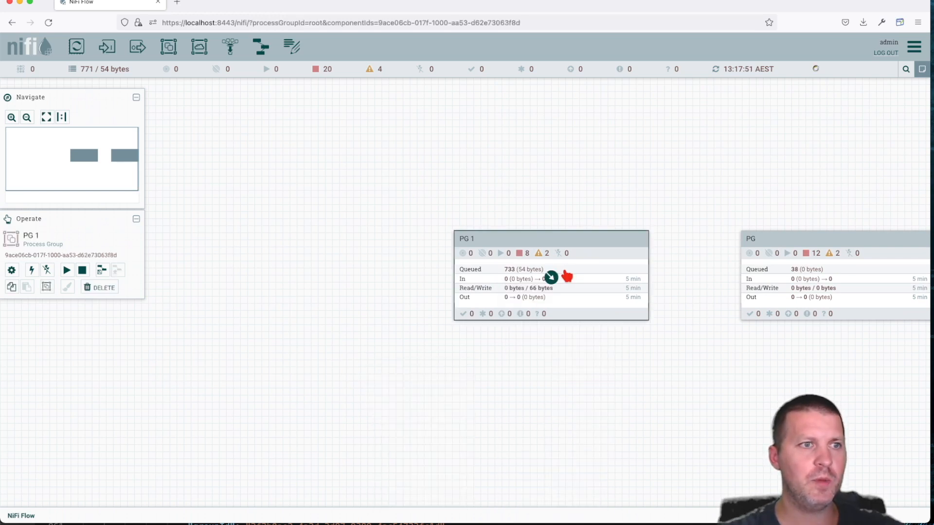
pyautogui.rightClick(460, 310)
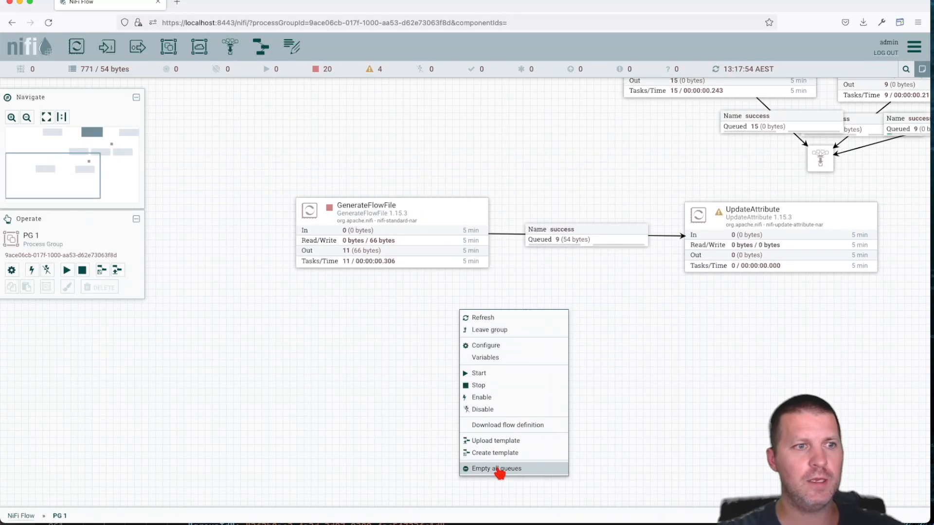
pyautogui.moveTo(686, 365); pyautogui.dragTo(574, 442)
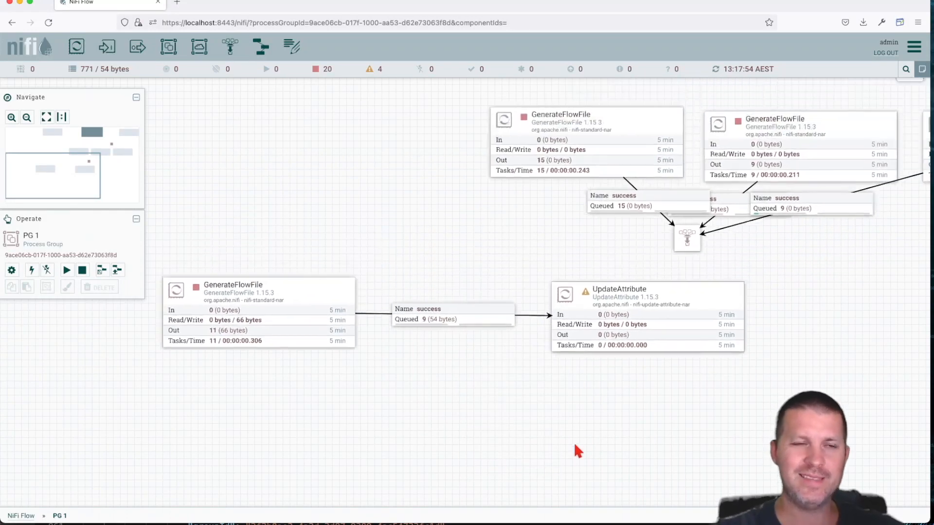
pyautogui.rightClick(416, 215)
pyautogui.click(427, 214)
pyautogui.moveTo(428, 217); pyautogui.dragTo(385, 328)
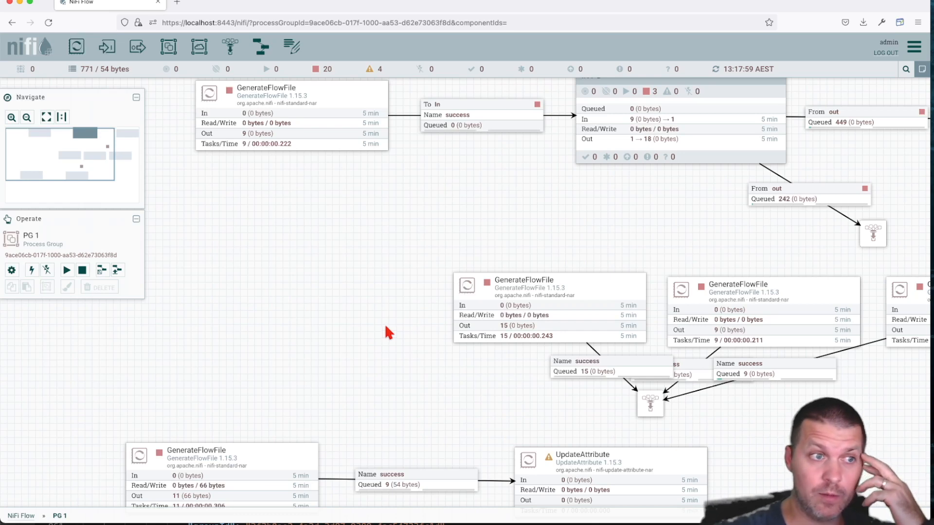
# Step: Go up to the root NiFi Flow and view its Empty All Queues confirmation, cancelling without emptying the queues
pyautogui.rightClick(383, 189)
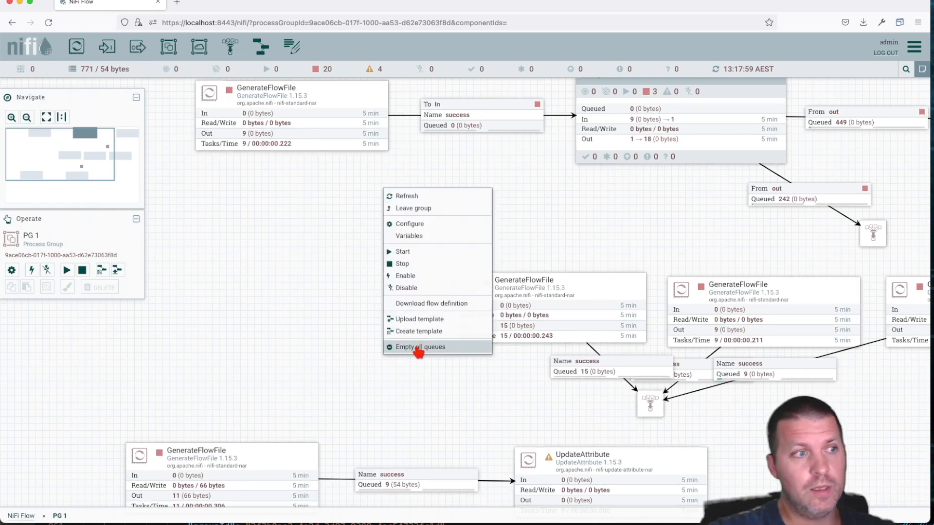
pyautogui.click(21, 515)
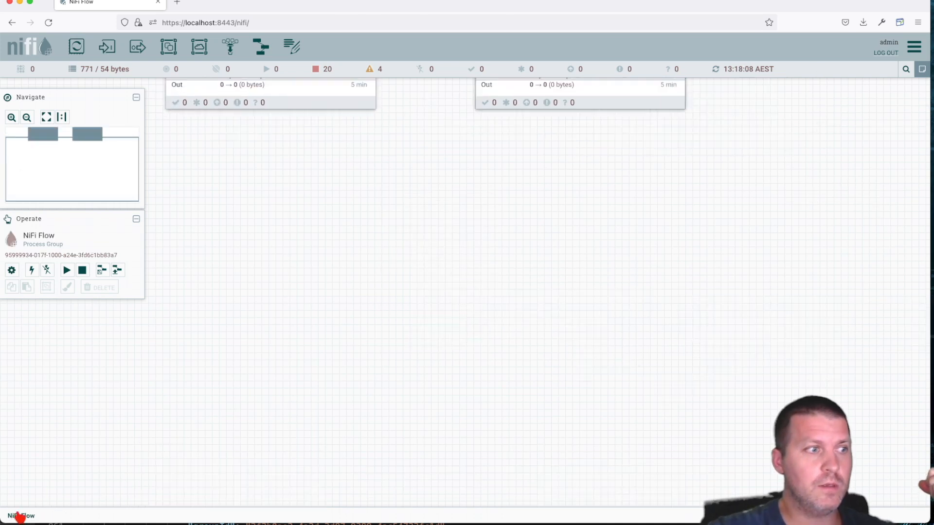
pyautogui.rightClick(312, 211)
pyautogui.click(315, 173)
pyautogui.rightClick(281, 147)
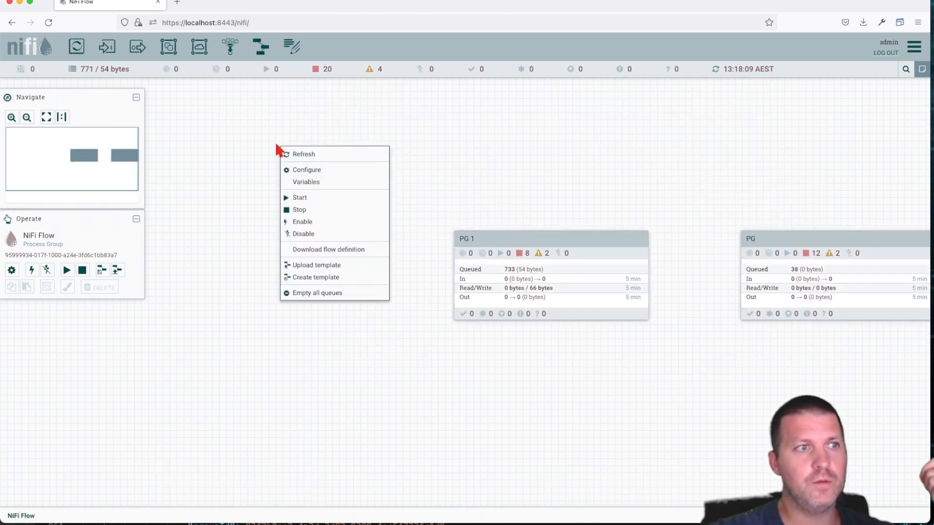
pyautogui.click(327, 293)
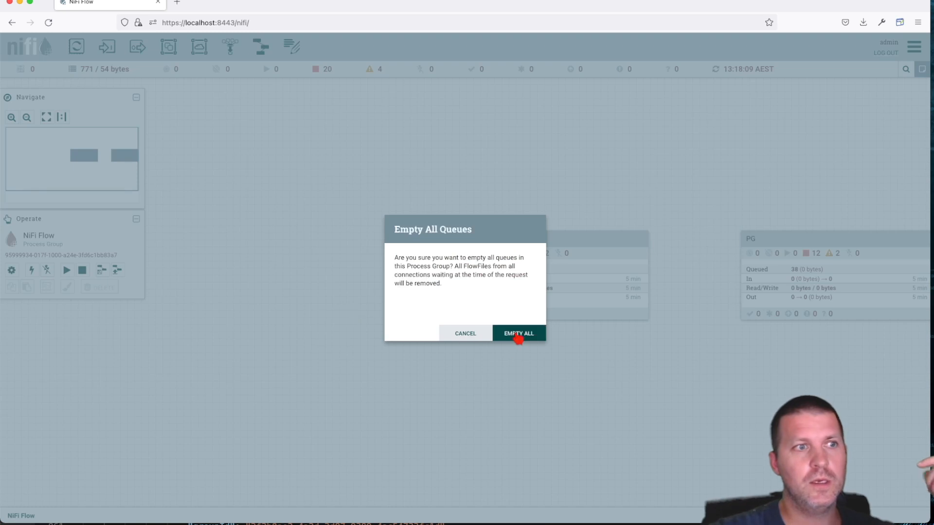
pyautogui.click(520, 335)
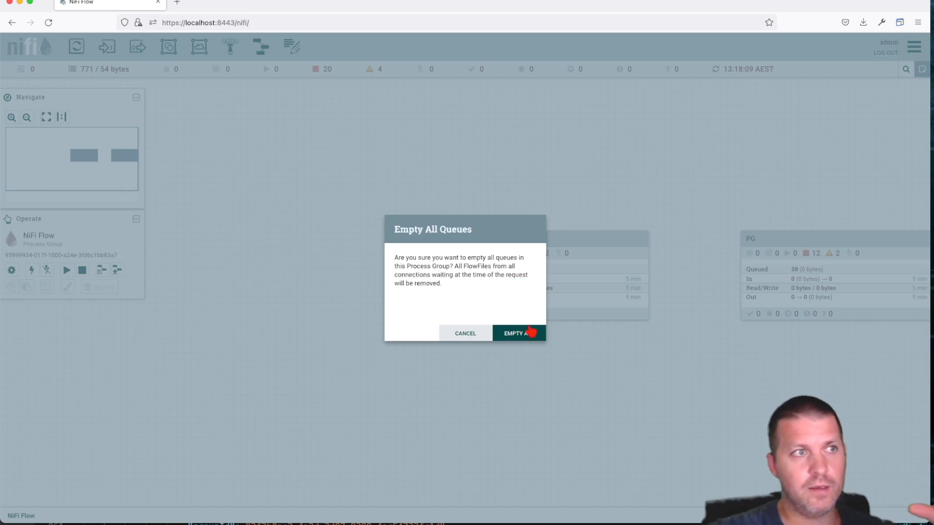
pyautogui.click(468, 336)
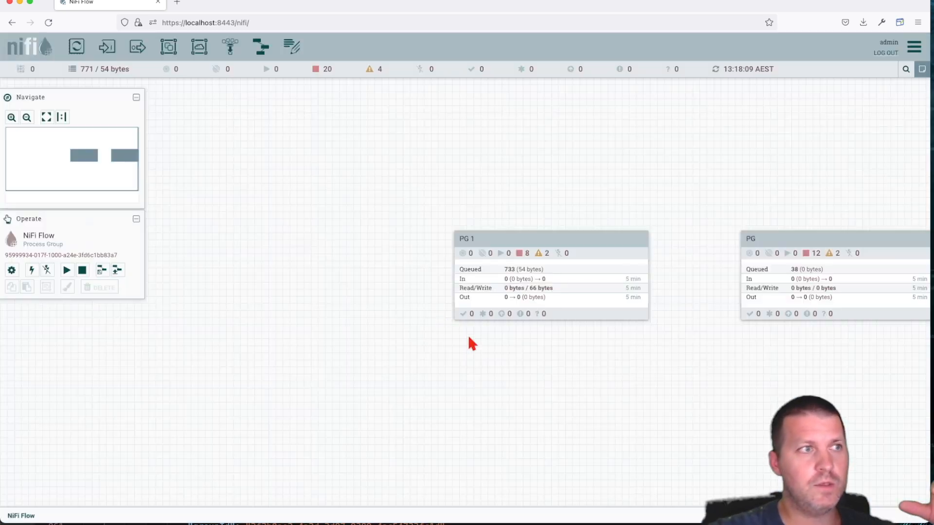
# Step: Empty all queues in the root NiFi Flow and check the overall queued total
pyautogui.doubleClick(87, 69)
pyautogui.rightClick(247, 129)
pyautogui.rightClick(269, 120)
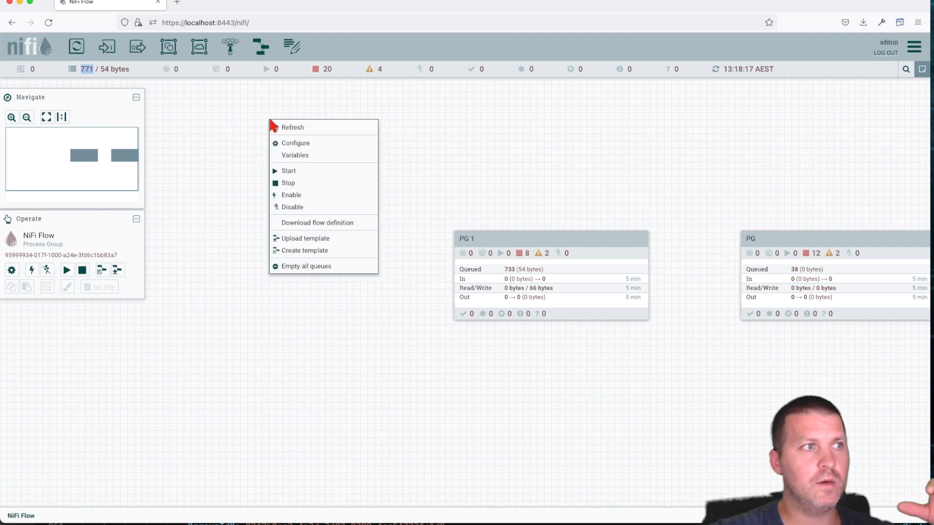
pyautogui.click(304, 268)
pyautogui.click(516, 334)
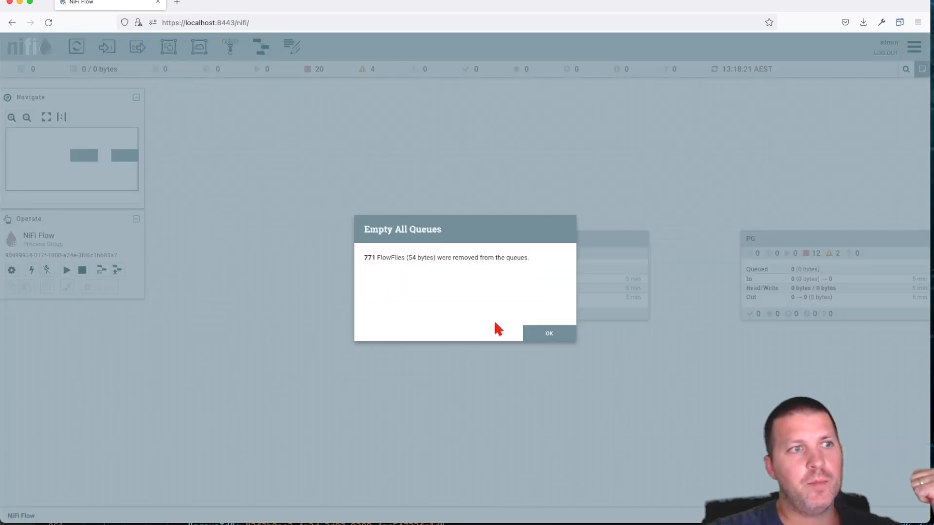
pyautogui.click(574, 334)
pyautogui.moveTo(113, 67); pyautogui.dragTo(82, 67)
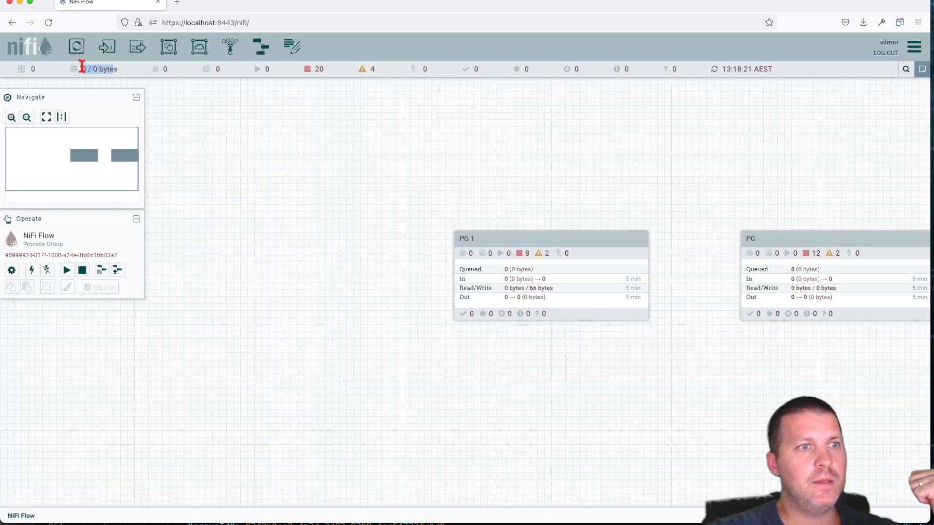
# Step: Collapse the Navigate and Operate palettes on the root canvas
pyautogui.moveTo(637, 217); pyautogui.dragTo(565, 199)
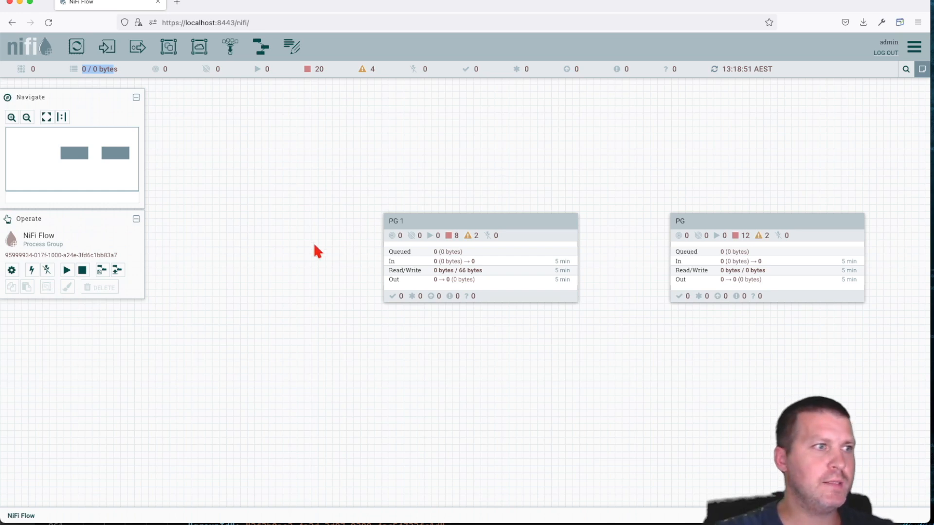
pyautogui.moveTo(254, 292); pyautogui.dragTo(258, 280)
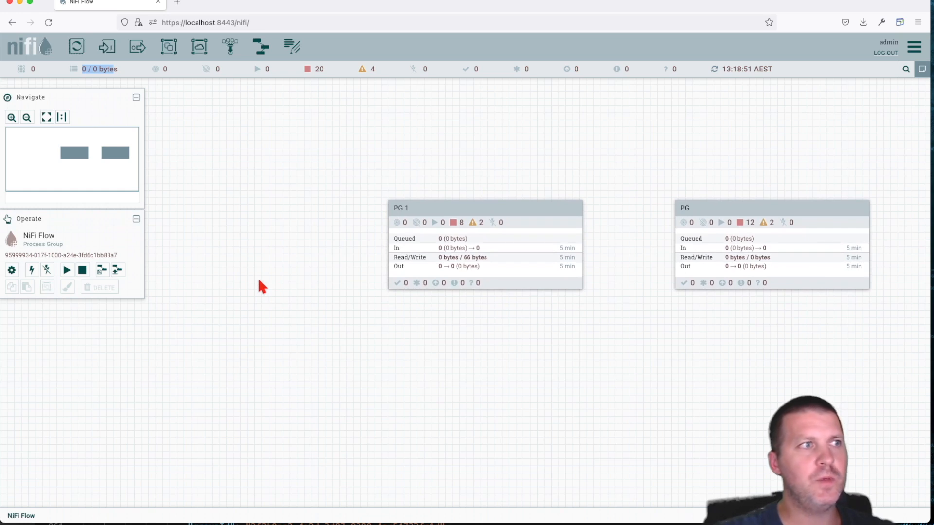
pyautogui.click(136, 98)
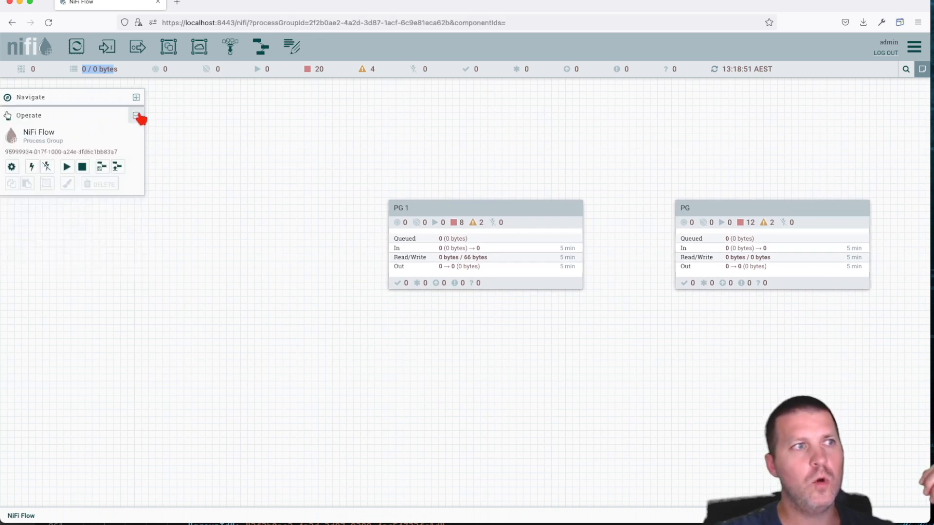
pyautogui.click(136, 116)
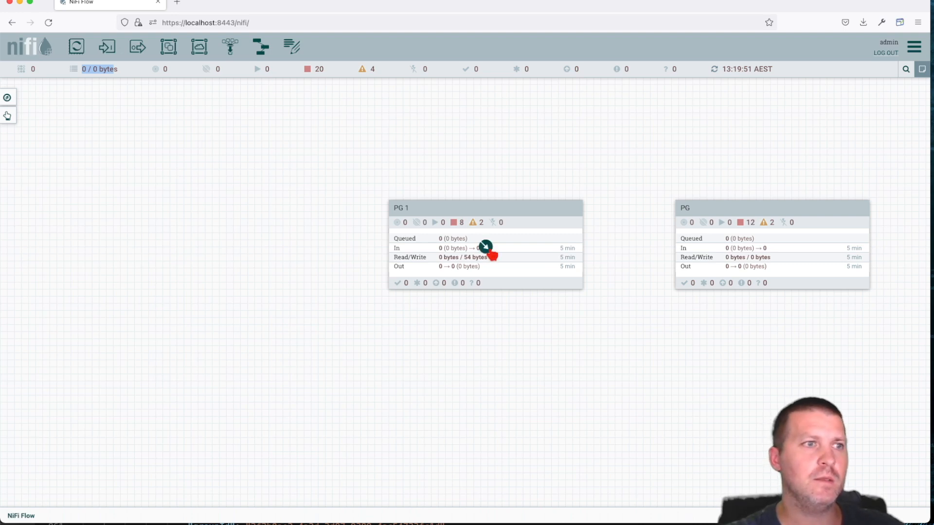
# Step: Enter PG 1, briefly start and stop the GenerateFlowFile processor feeding the IN PG group, and refresh the canvas
pyautogui.doubleClick(488, 248)
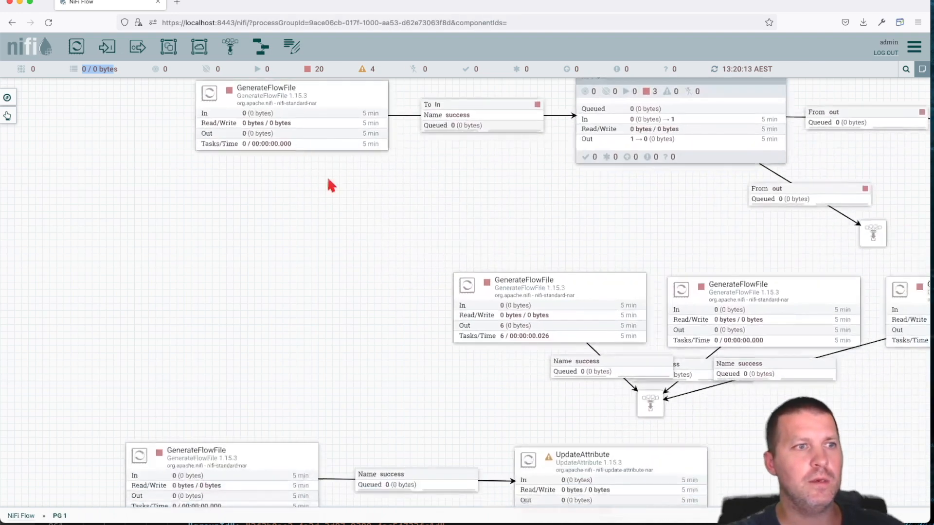
pyautogui.rightClick(267, 112)
pyautogui.click(273, 133)
pyautogui.rightClick(325, 115)
pyautogui.click(343, 138)
pyautogui.rightClick(322, 166)
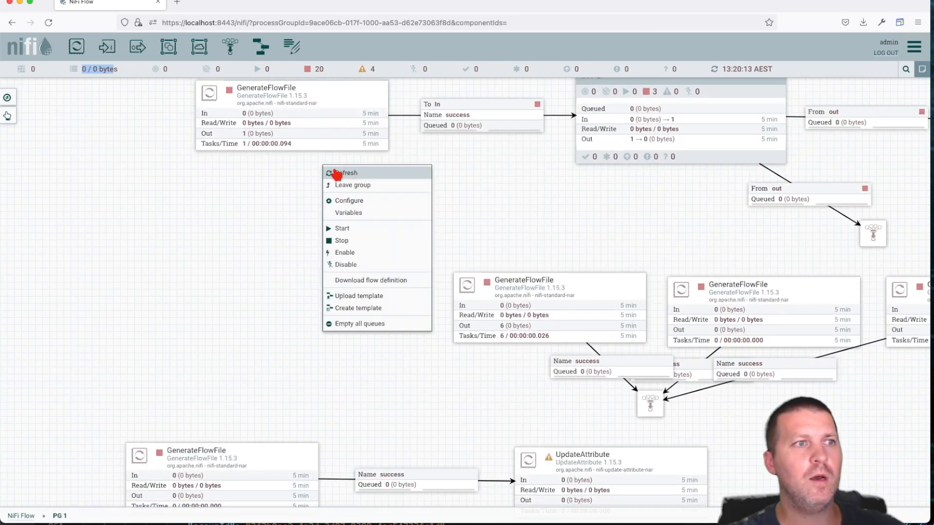
# Step: List the queue of the success connection into IN PG and inspect the details and attributes of its FlowFile
pyautogui.rightClick(442, 123)
pyautogui.click(470, 157)
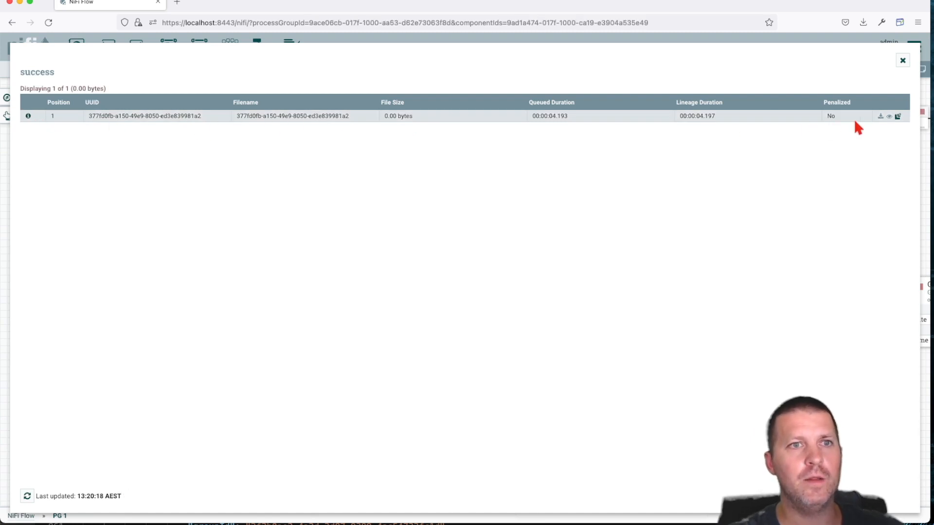
pyautogui.click(28, 116)
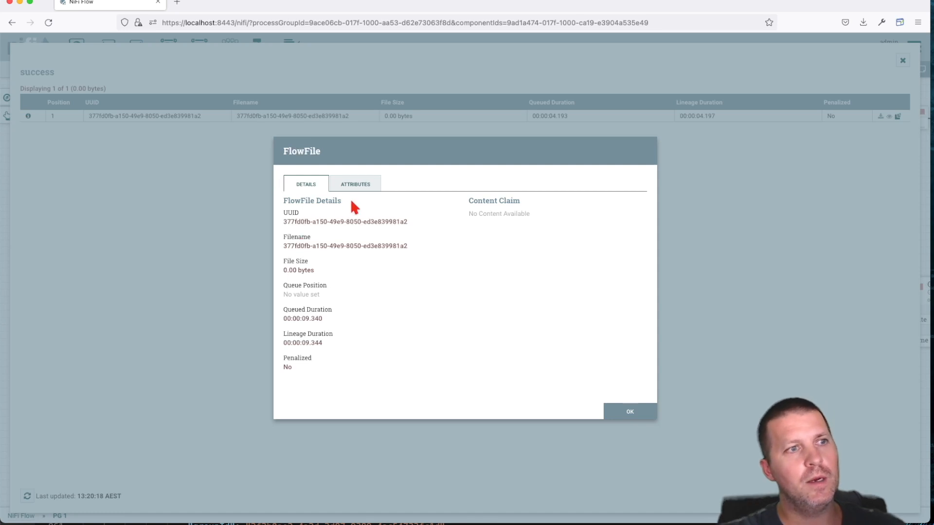
pyautogui.click(360, 189)
pyautogui.click(303, 187)
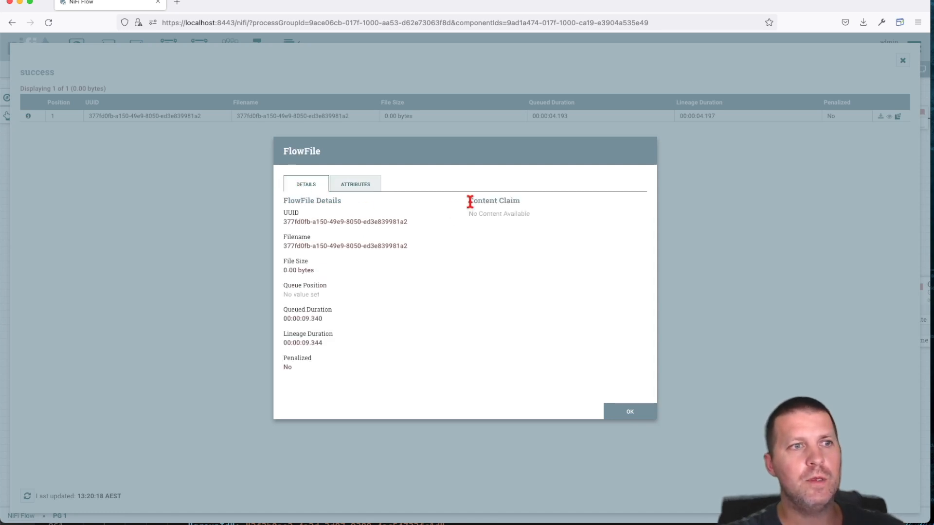
pyautogui.click(631, 410)
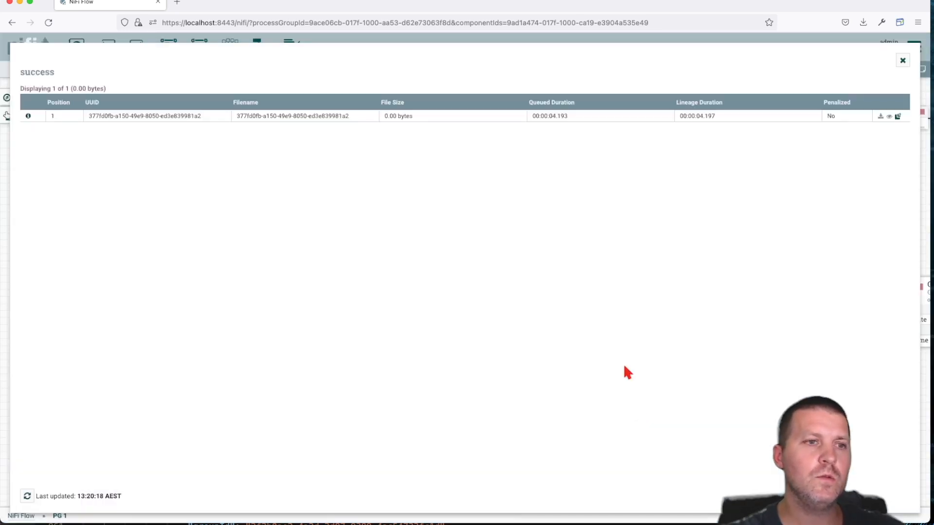
pyautogui.click(903, 62)
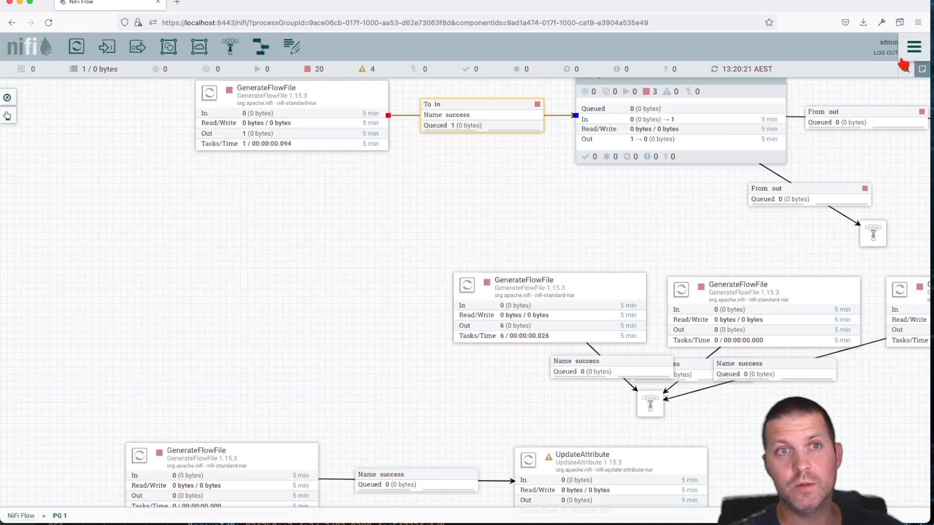
# Step: Refresh the PG 1 canvas
pyautogui.rightClick(469, 204)
pyautogui.click(477, 214)
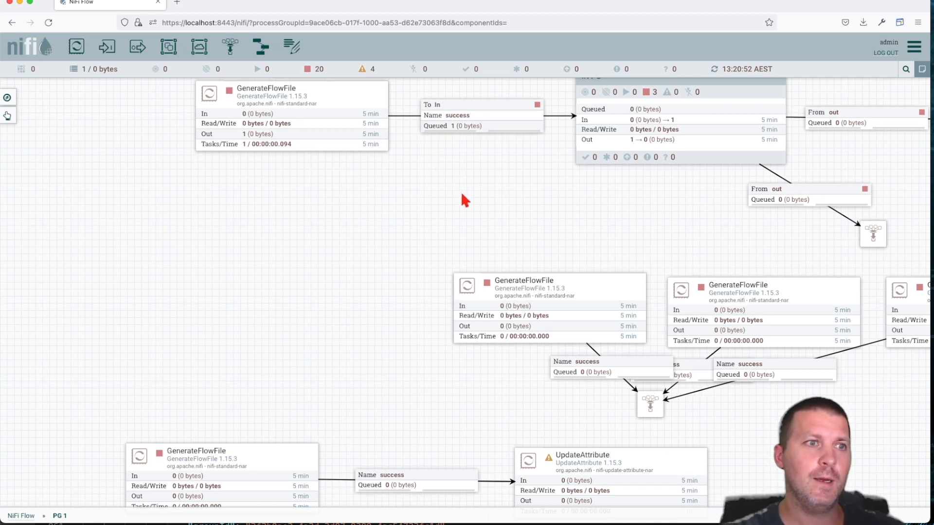
pyautogui.moveTo(460, 191); pyautogui.dragTo(452, 223)
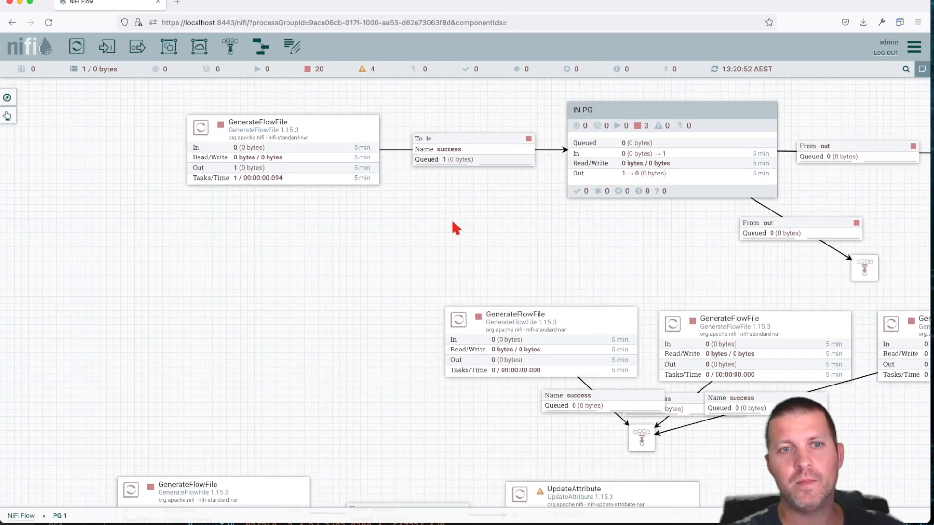